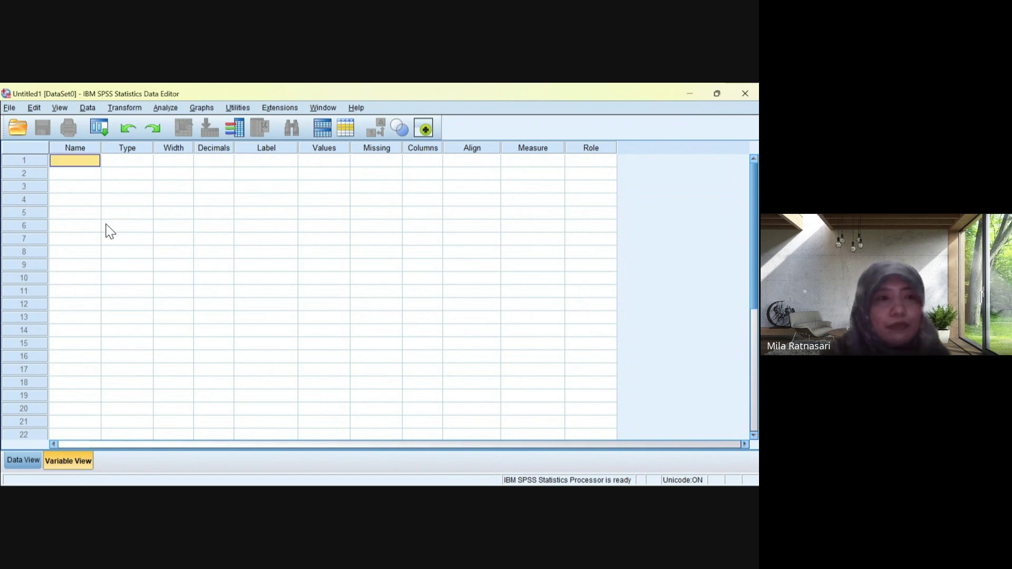
- Name the first variable Y
text(Y)
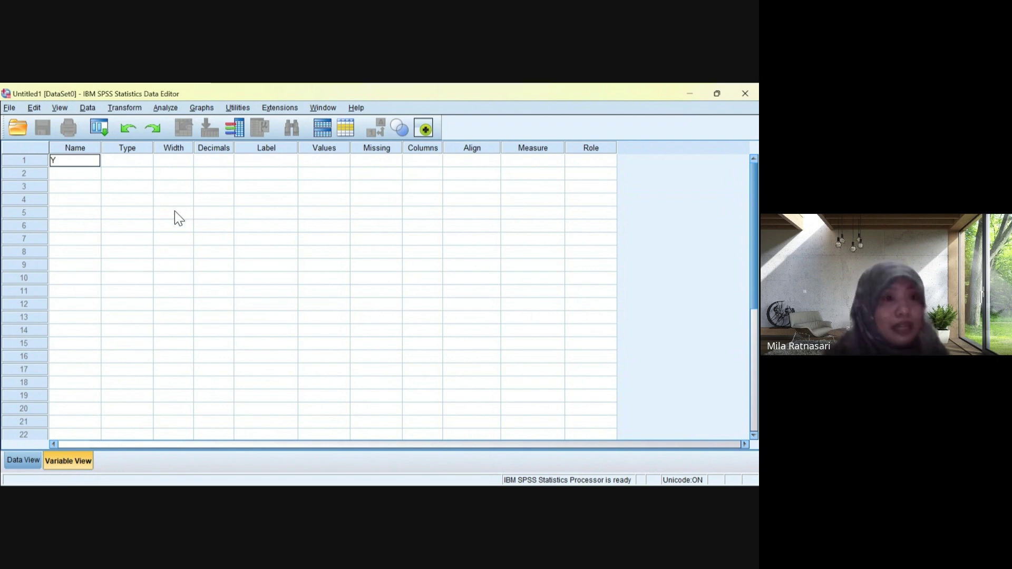
key(Tab)
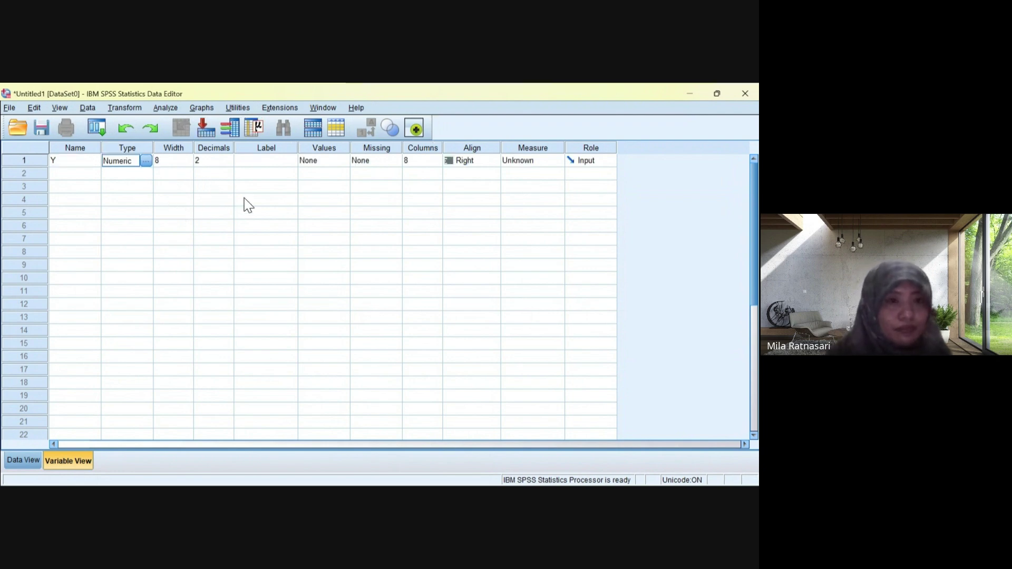
- Try to set the width of variable Y to 0
key(Tab)
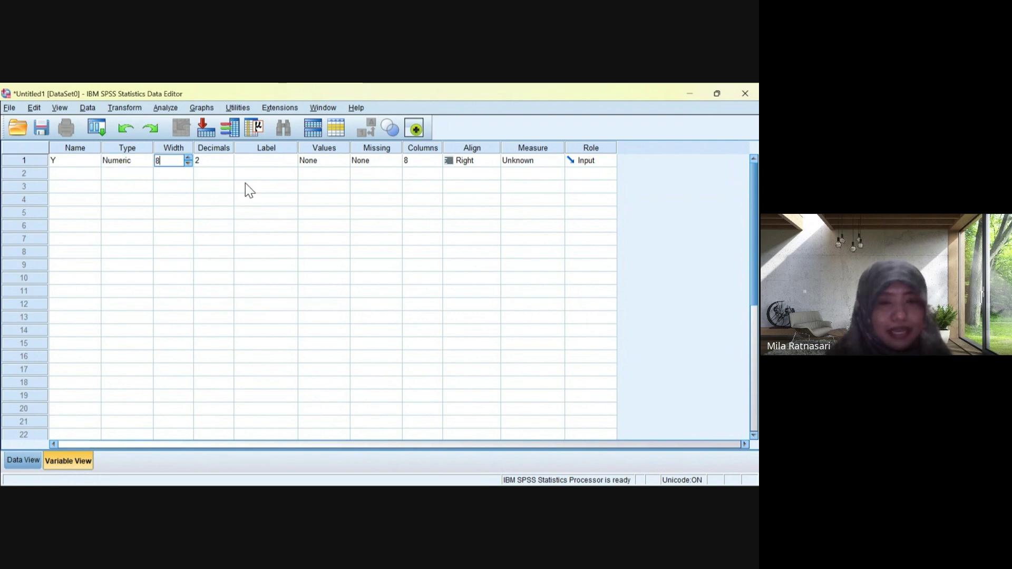
key(BackSpace)
text(0)
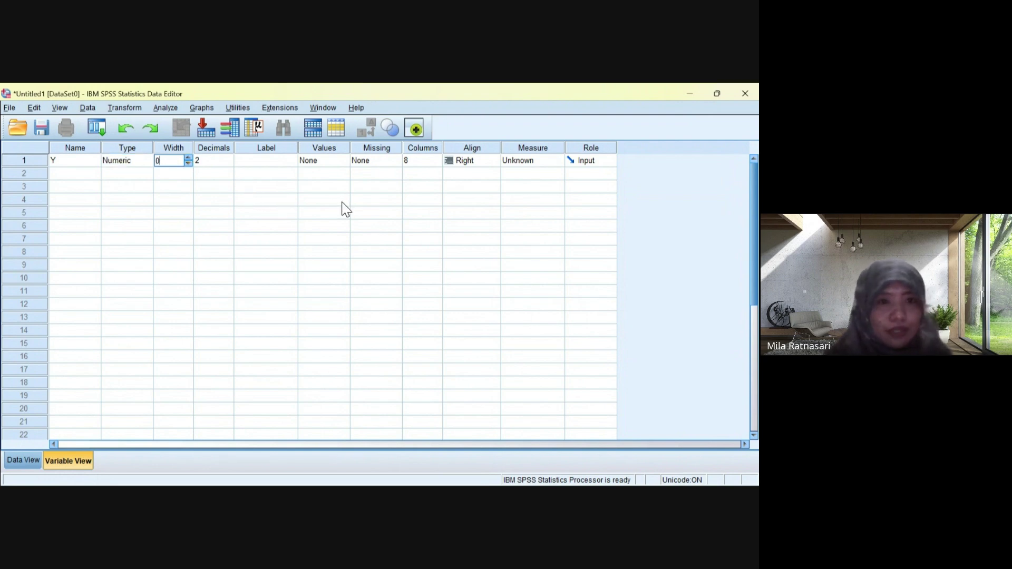
key(Tab)
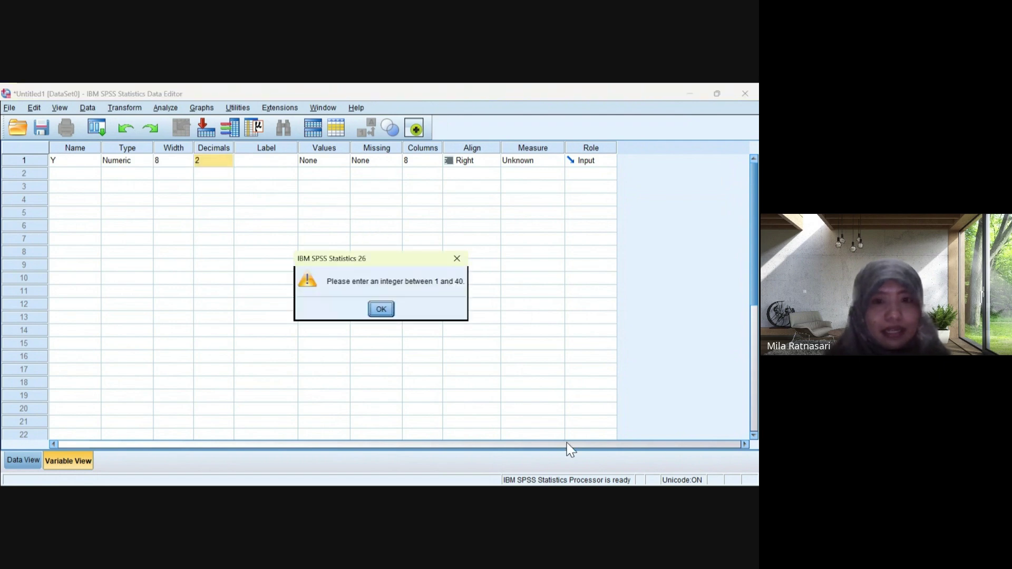
key(Return)
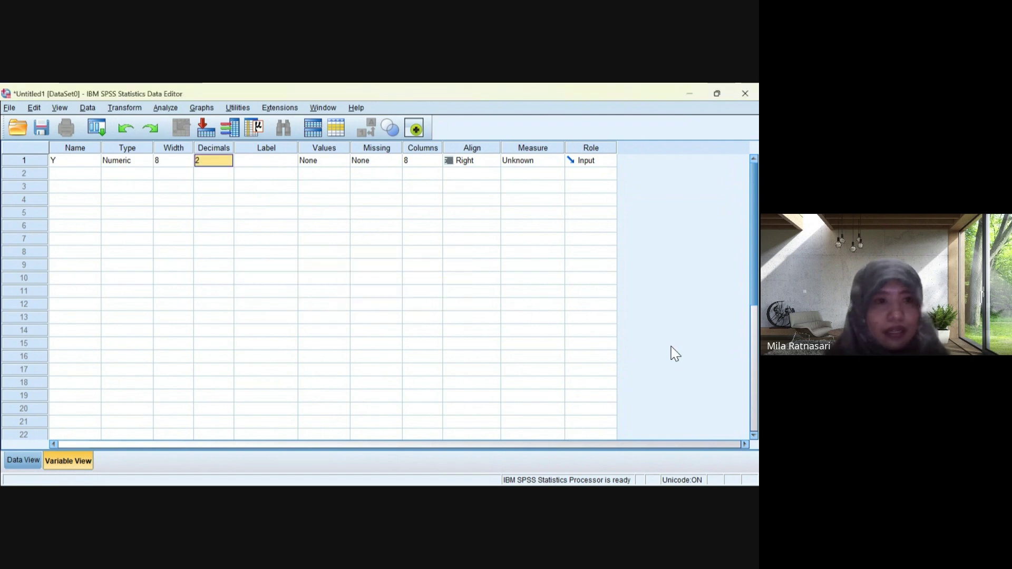
- Set the decimals of variable Y to 0 and enter Numerasi as its label
text(0)
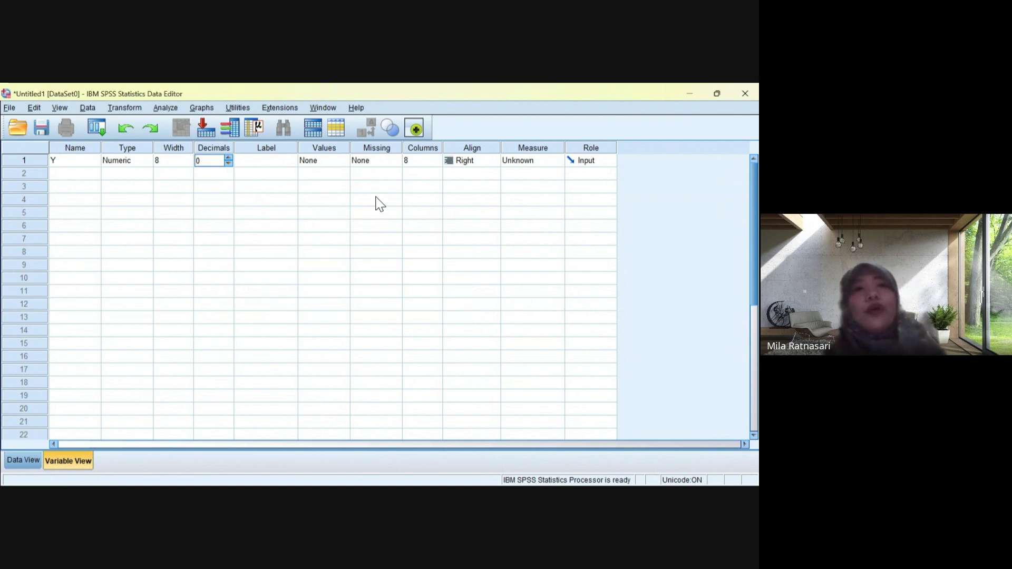
key(Tab)
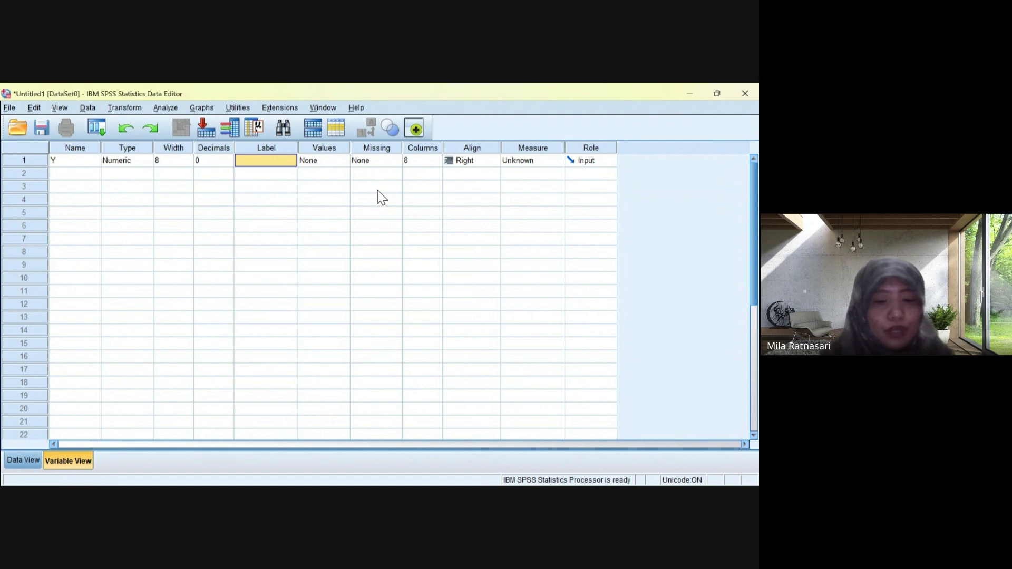
text(Numerasi)
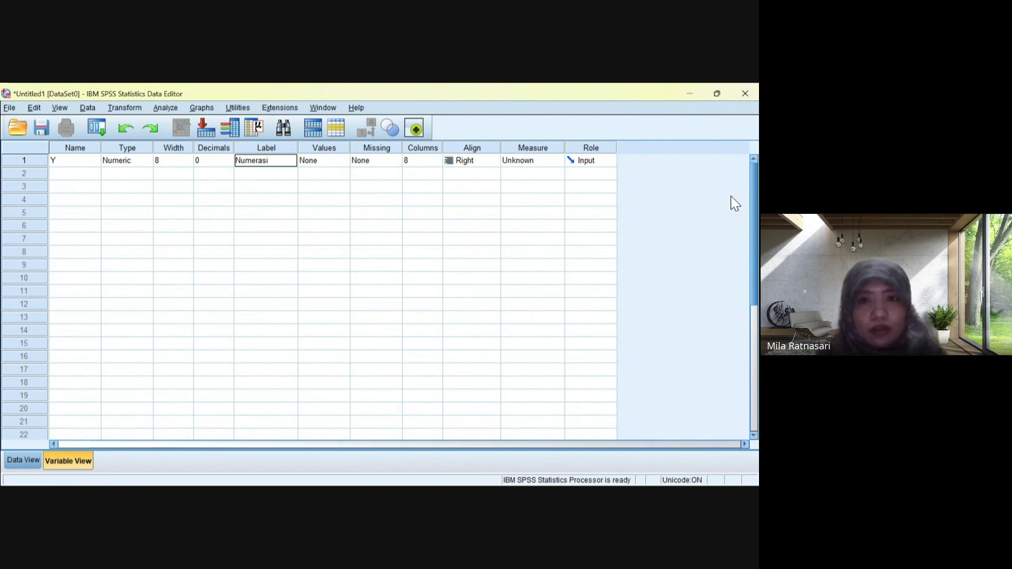
- Set variable Y's alignment to Center and its measurement level to Scale
click(493, 160)
key(Return)
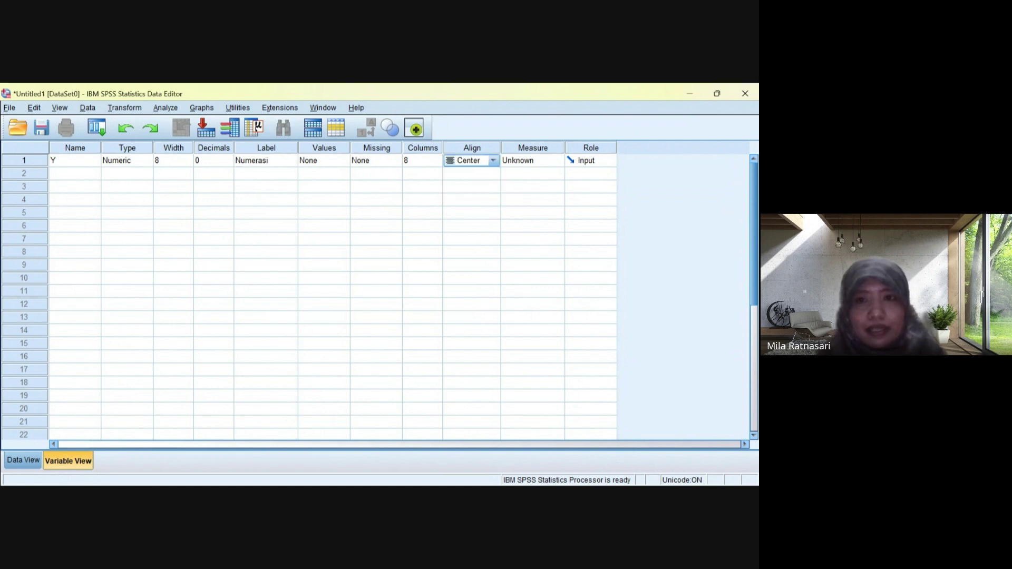
key(Tab)
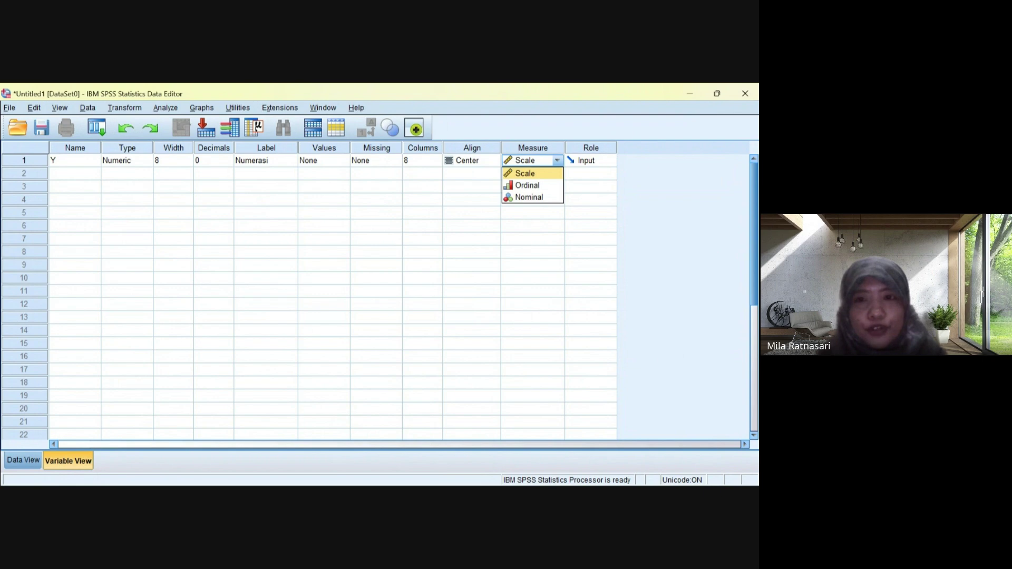
key(Return)
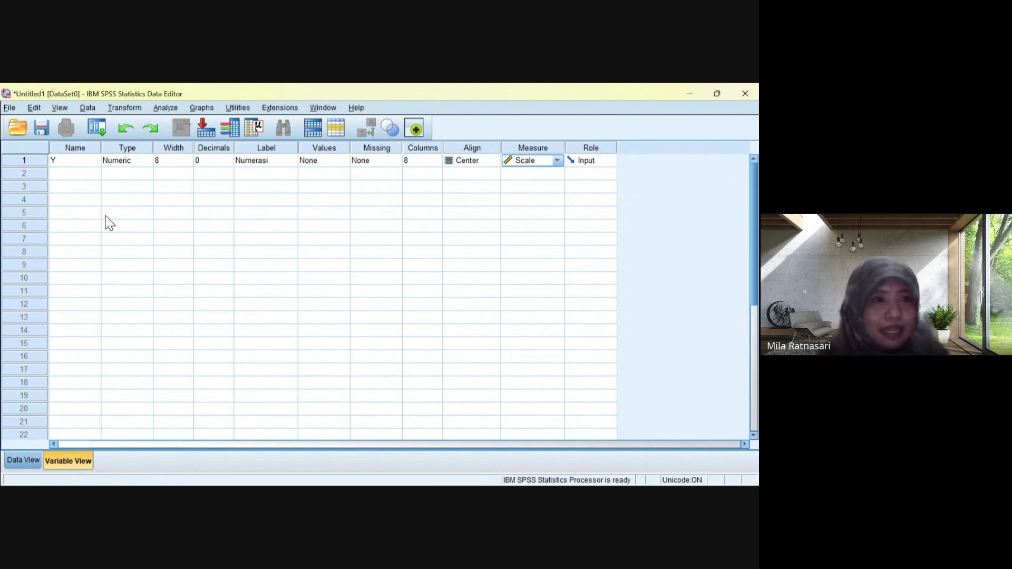
- Add a second variable named X in row 2 and set its decimals to 0
key(Tab)
key(Tab)
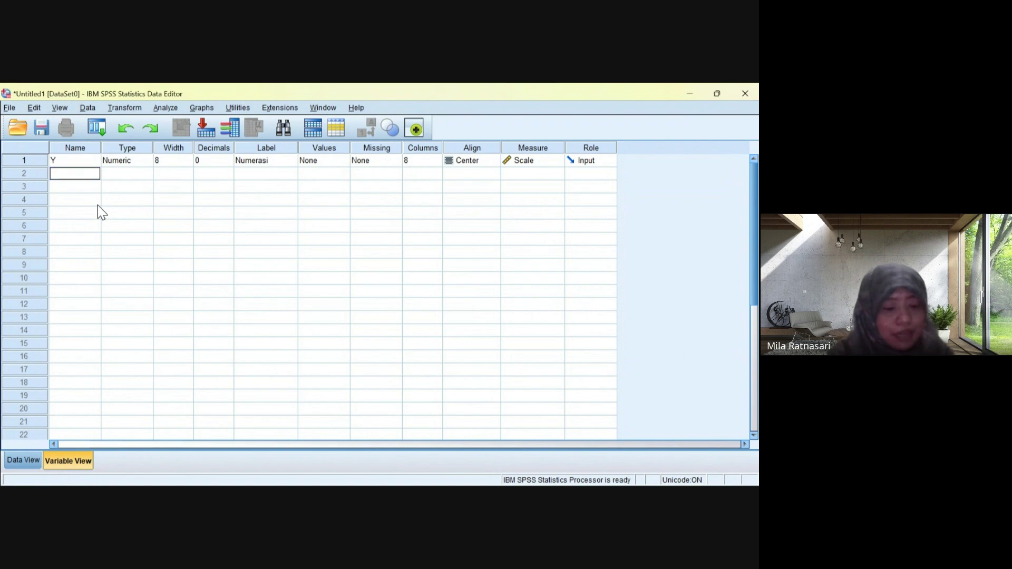
text(X)
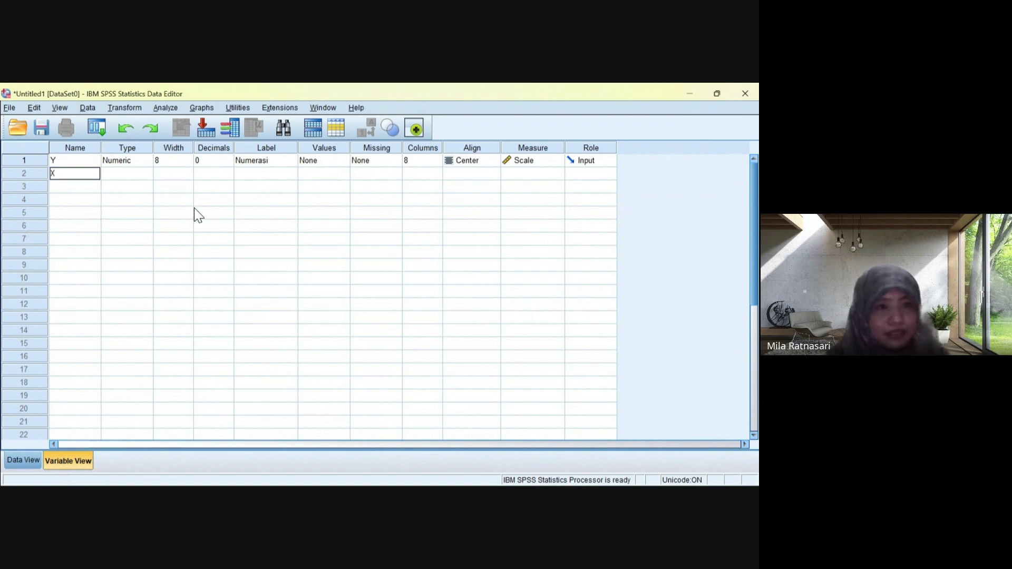
key(Tab)
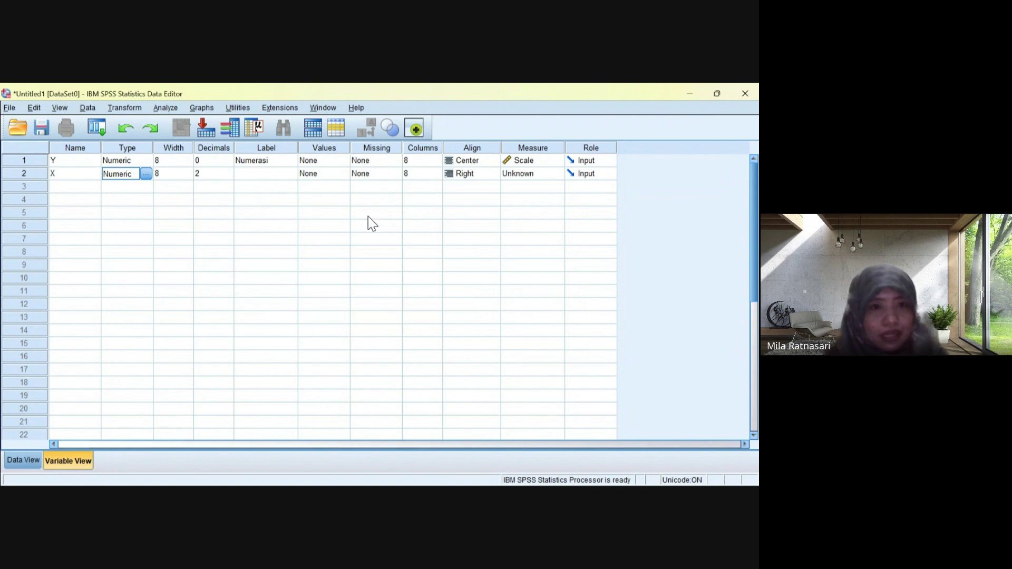
key(Tab)
key(Tab)
text(3)
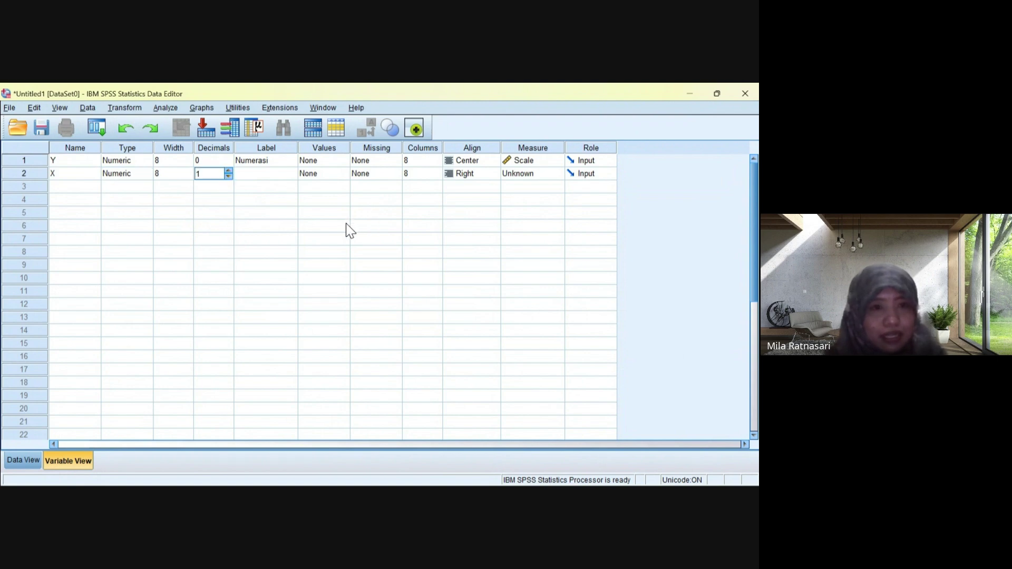
key(Down)
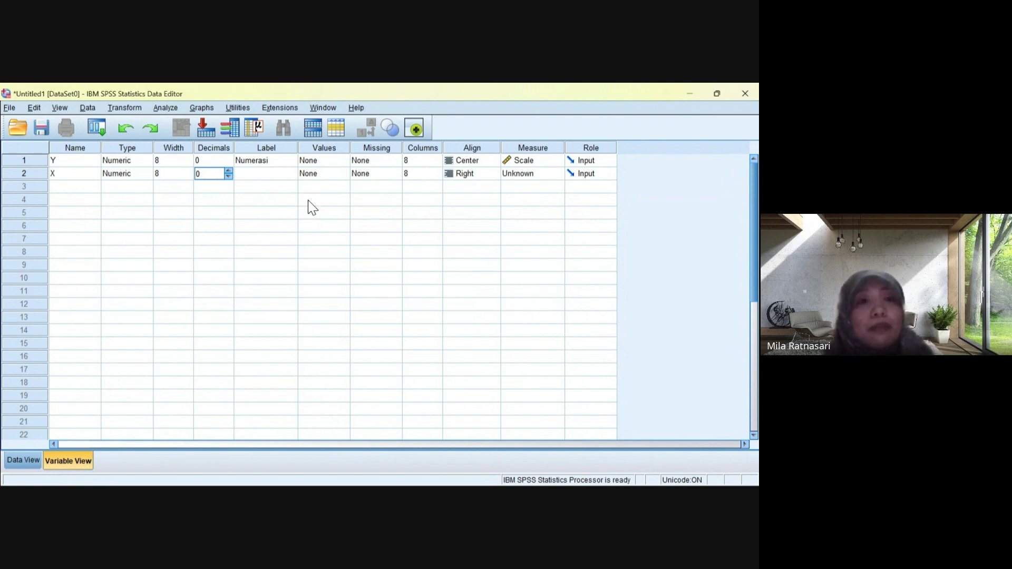
key(Tab)
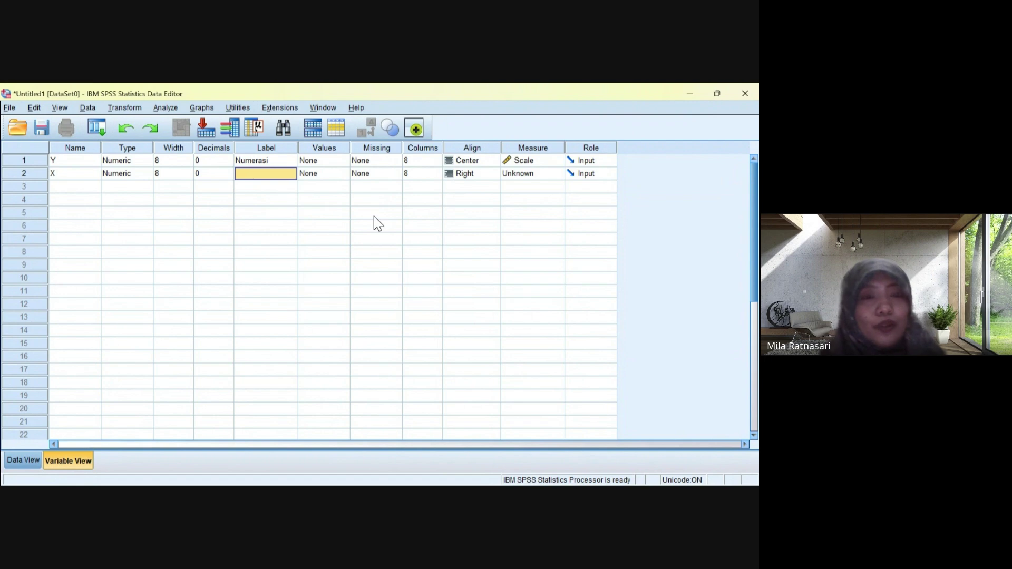
- Enter Kemampuan Berpikir Kritis as the label of variable X
key(ctrl+space)
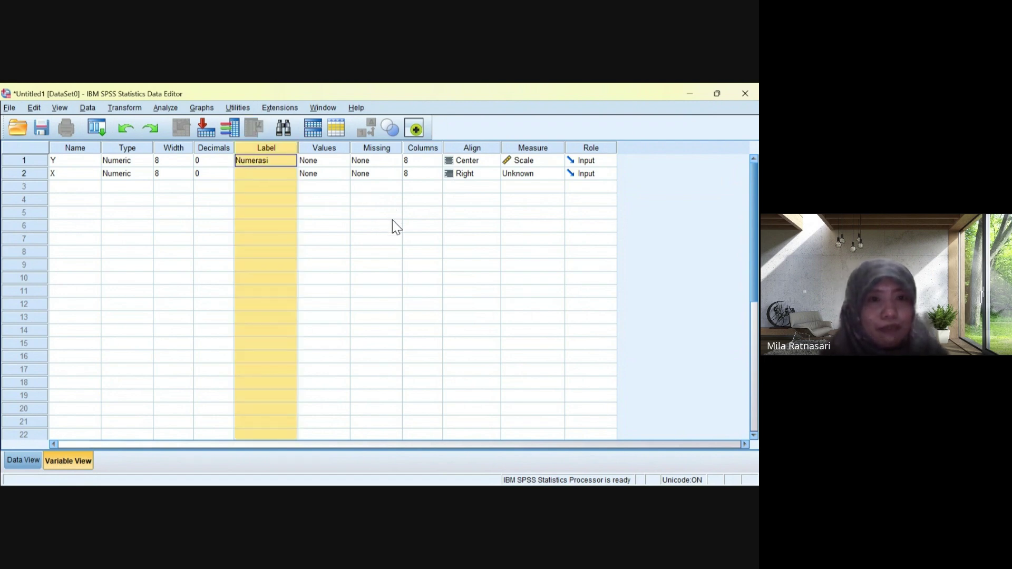
key(Down)
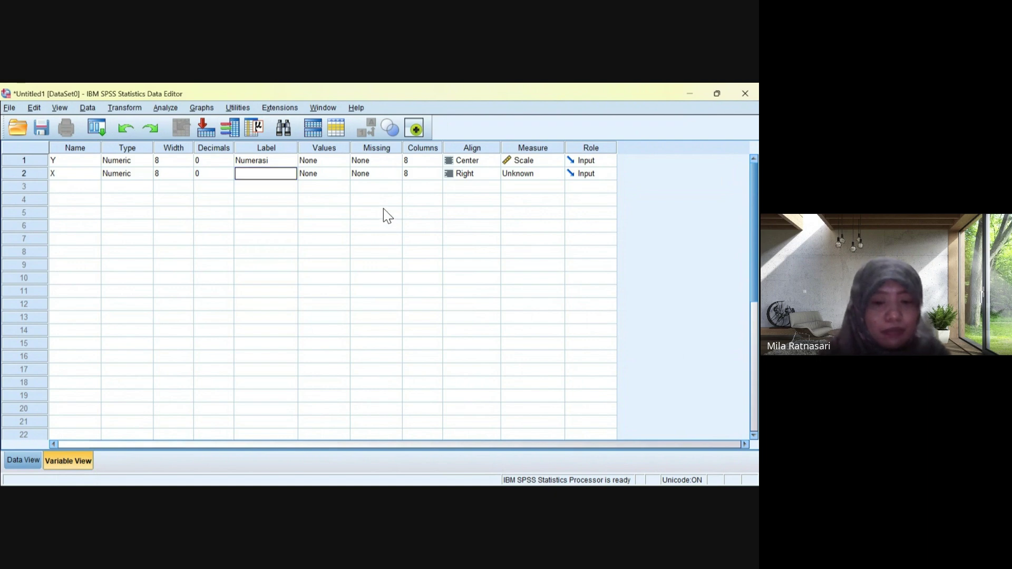
text(Ber)
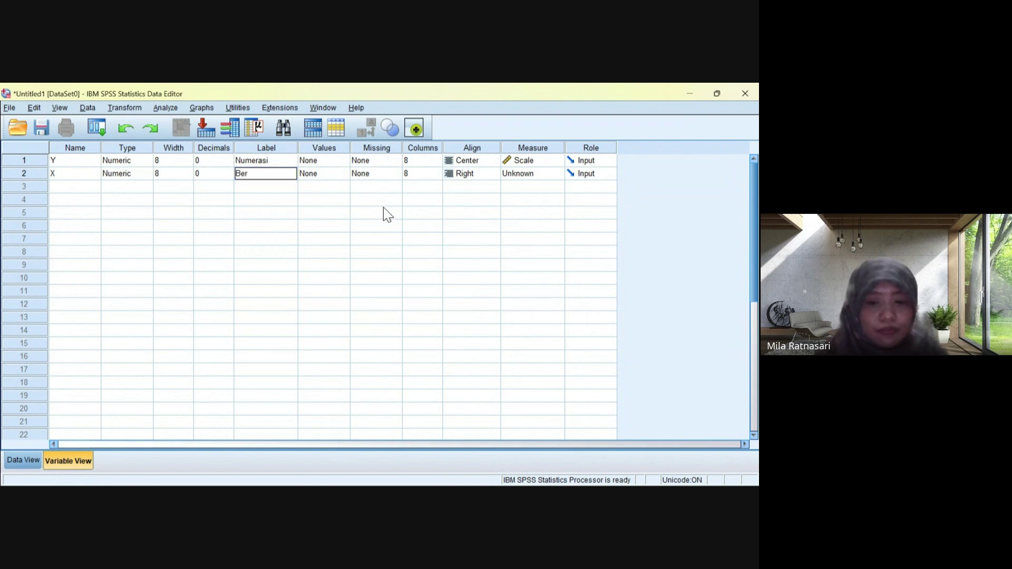
text(pikir)
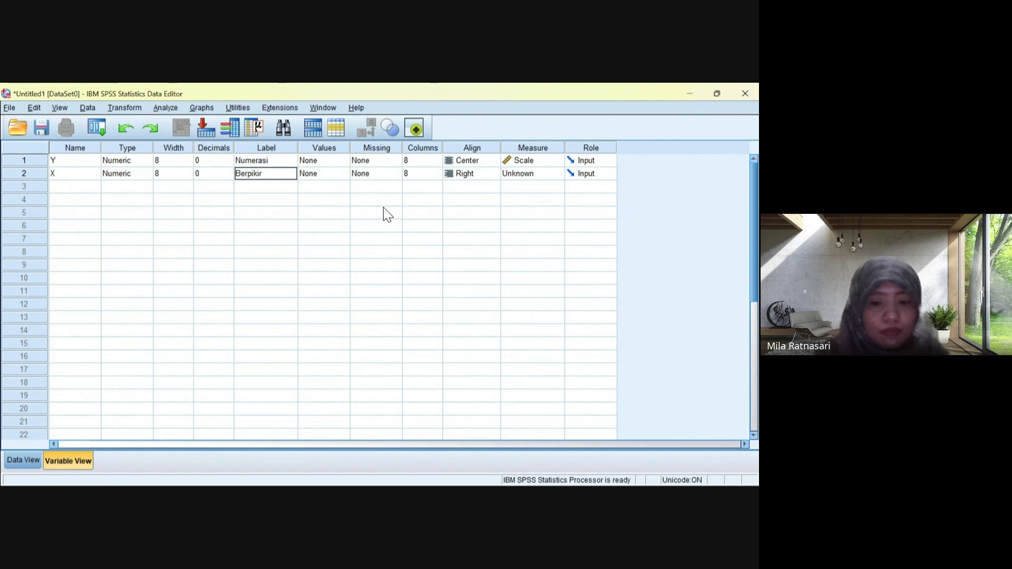
text( K)
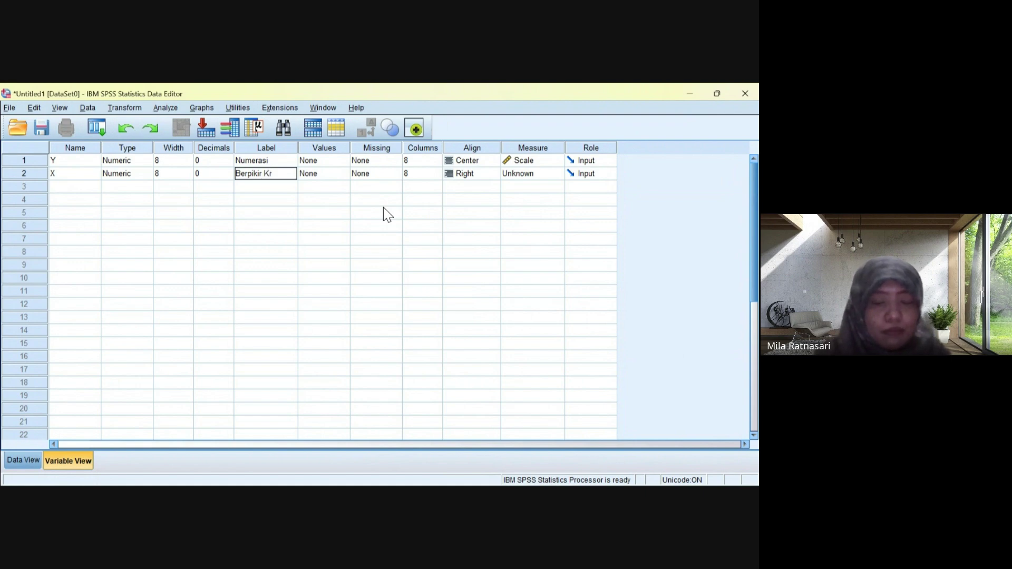
text(ritis)
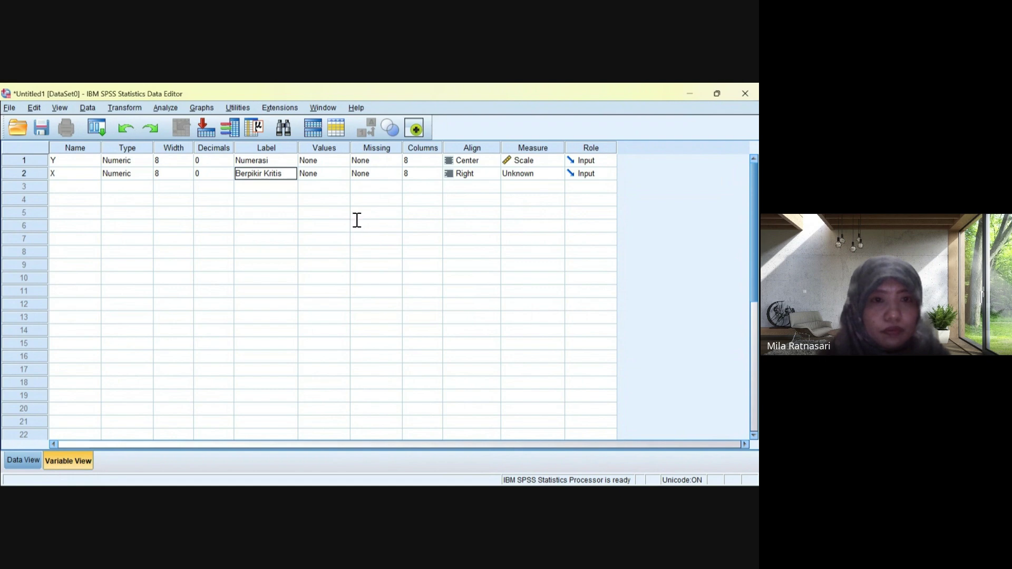
text(Kemampu)
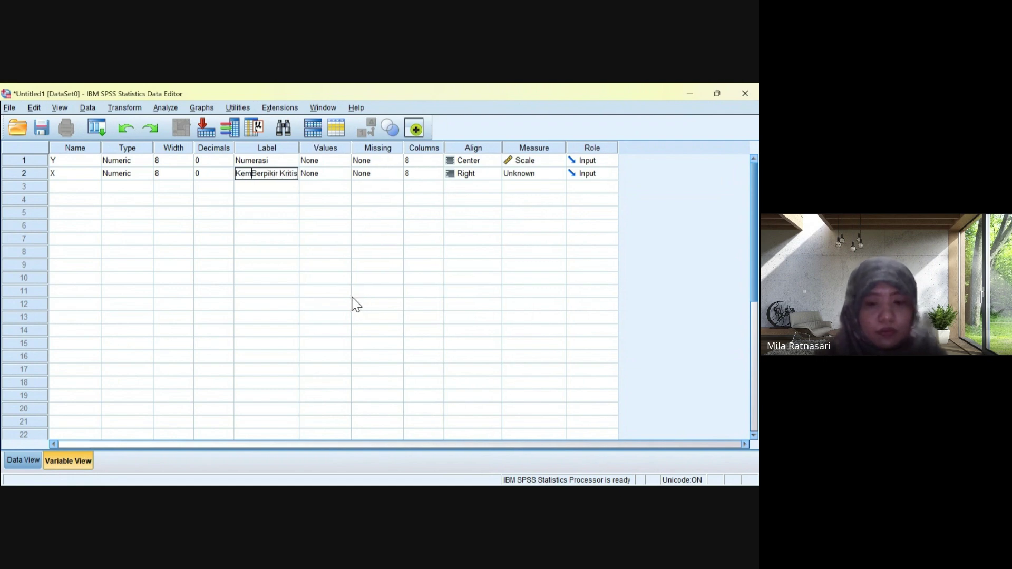
text(an)
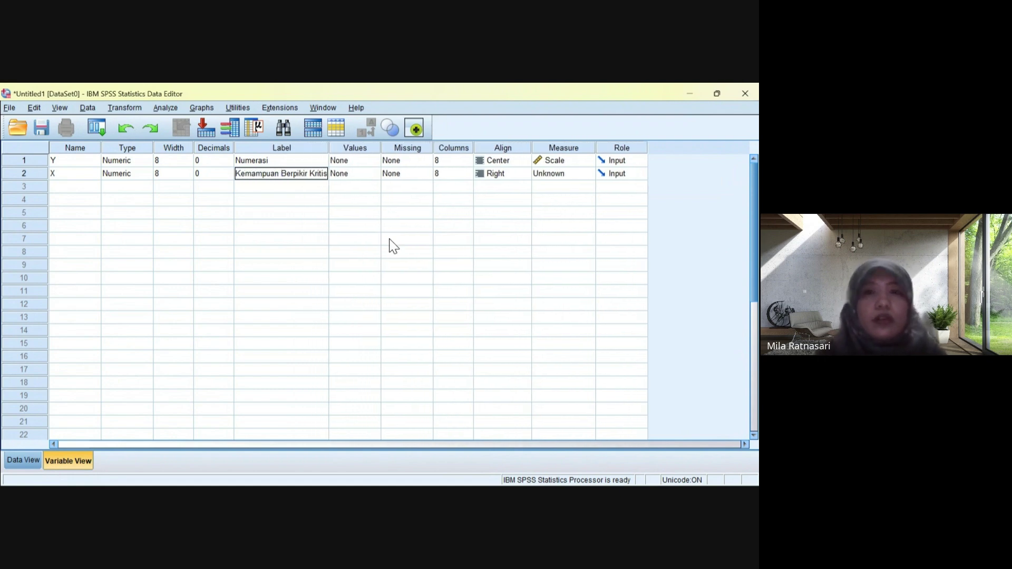
- Set variable X's alignment to Center and its measurement level to Scale
click(500, 173)
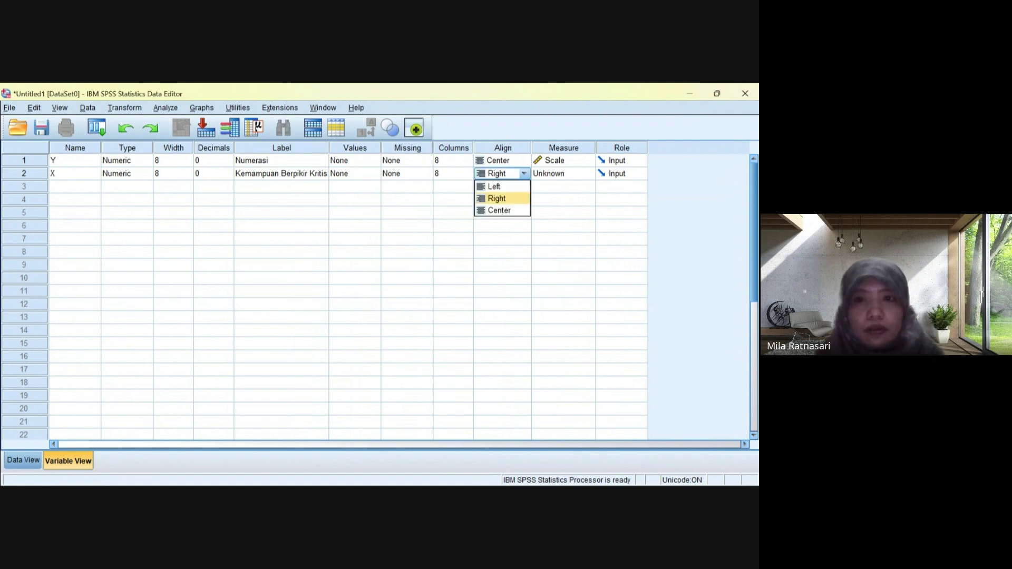
key(Return)
click(563, 174)
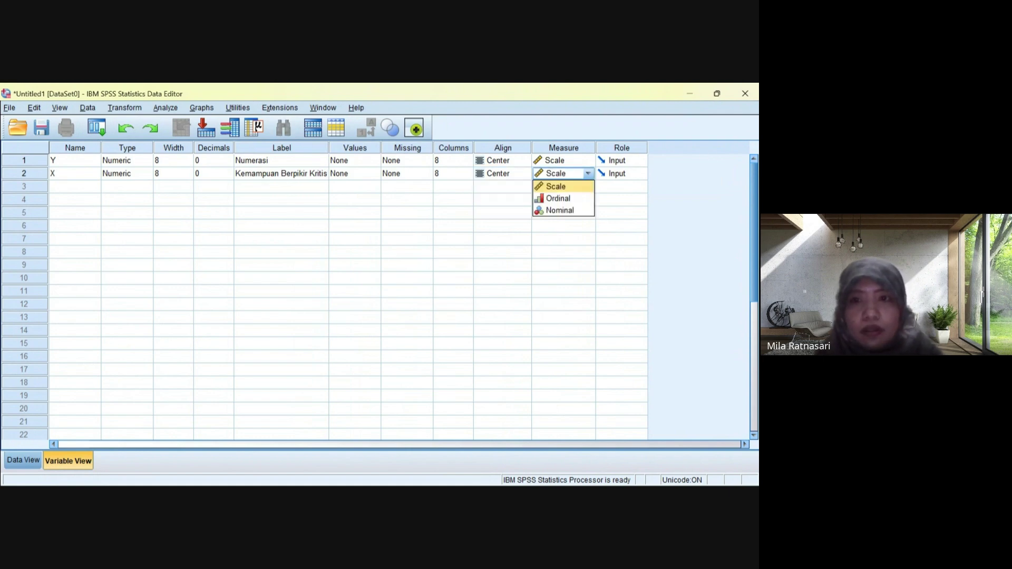
key(Return)
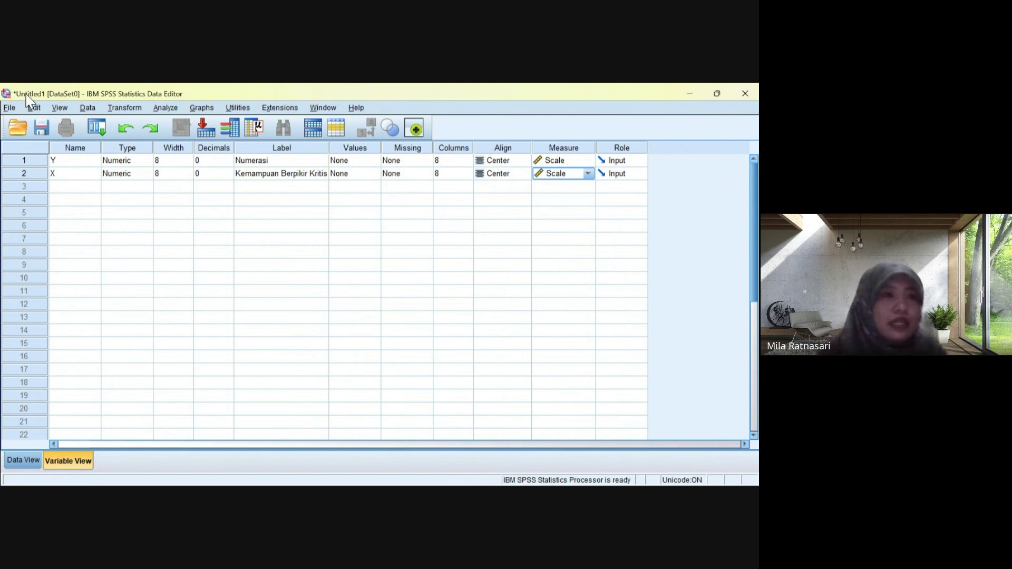
- Add a third variable named A in row 3 and set its decimals to 0
key(Down)
key(Home)
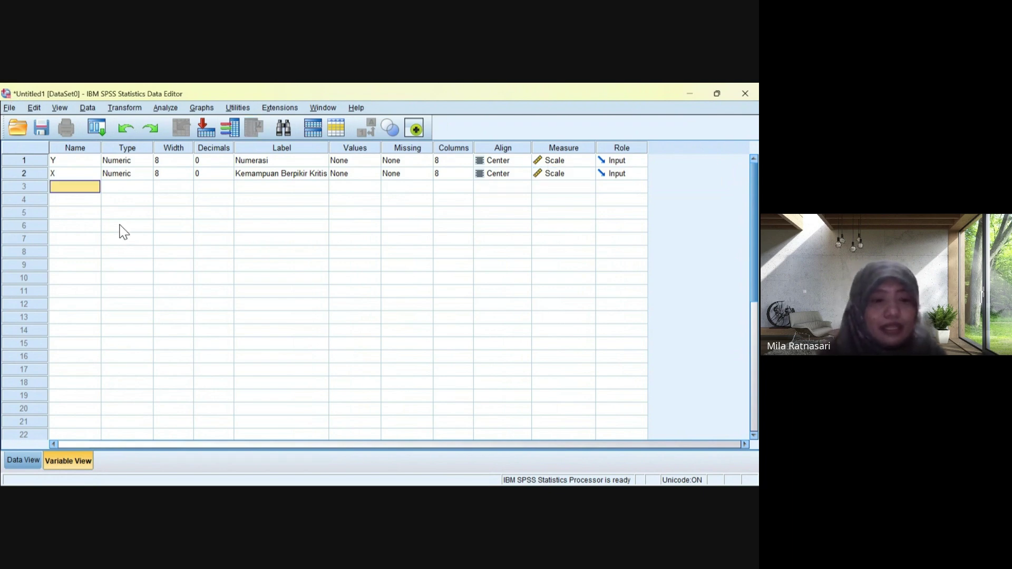
text(A)
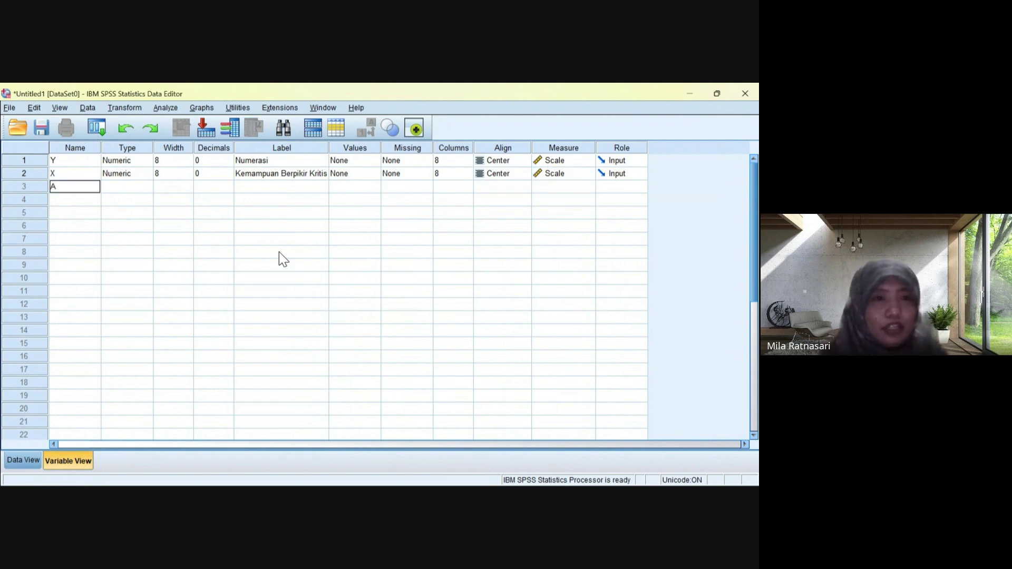
key(Tab)
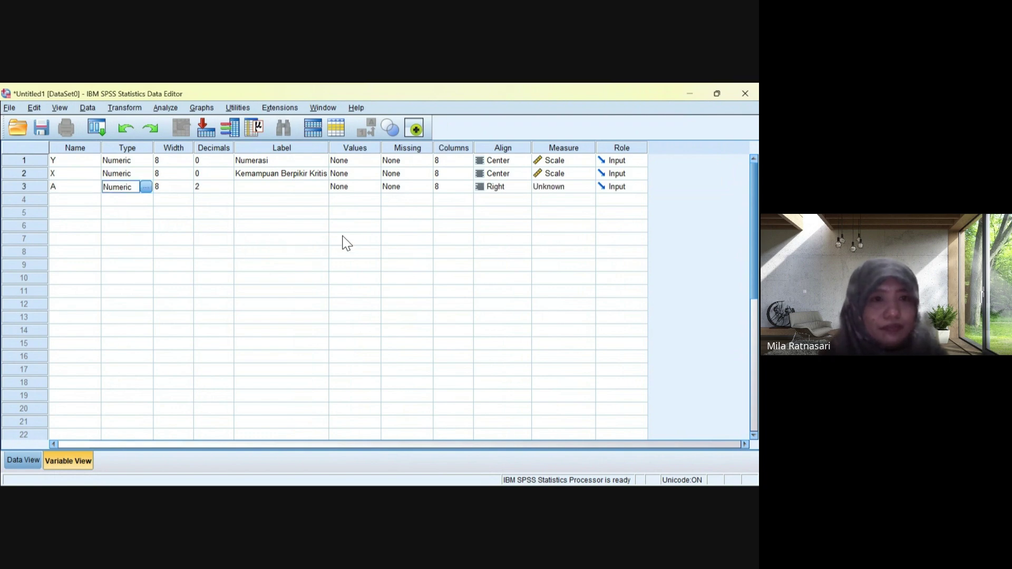
key(Tab)
key(Tab)
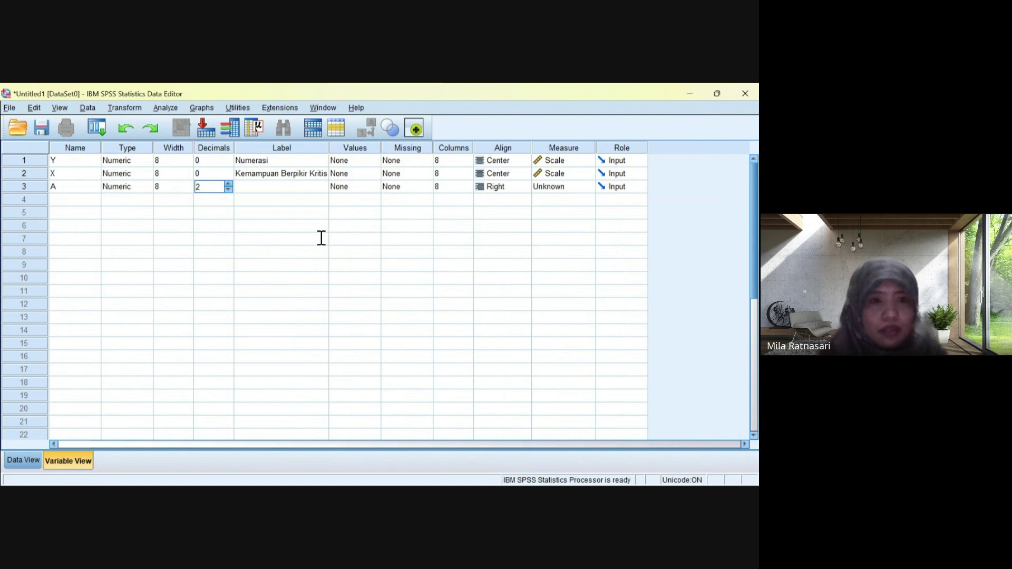
key(BackSpace)
text(0)
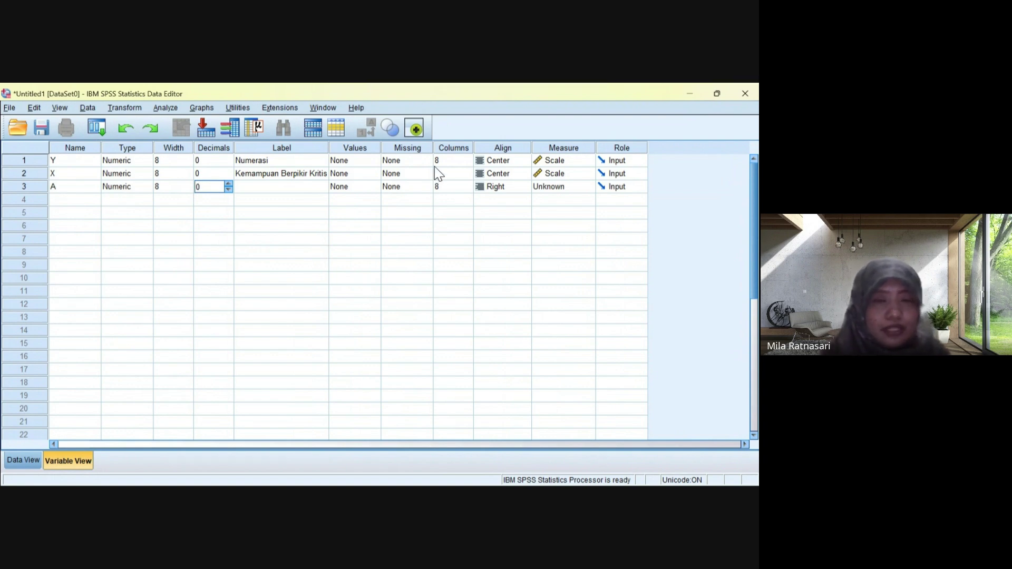
key(Tab)
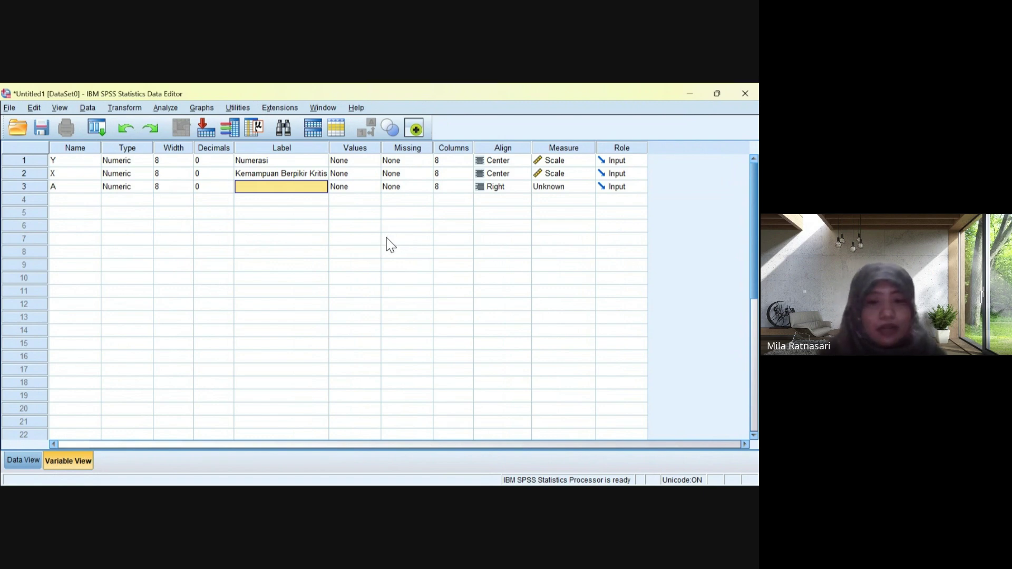
- Enter Model Pembelajaran as the label of variable A
text(Model)
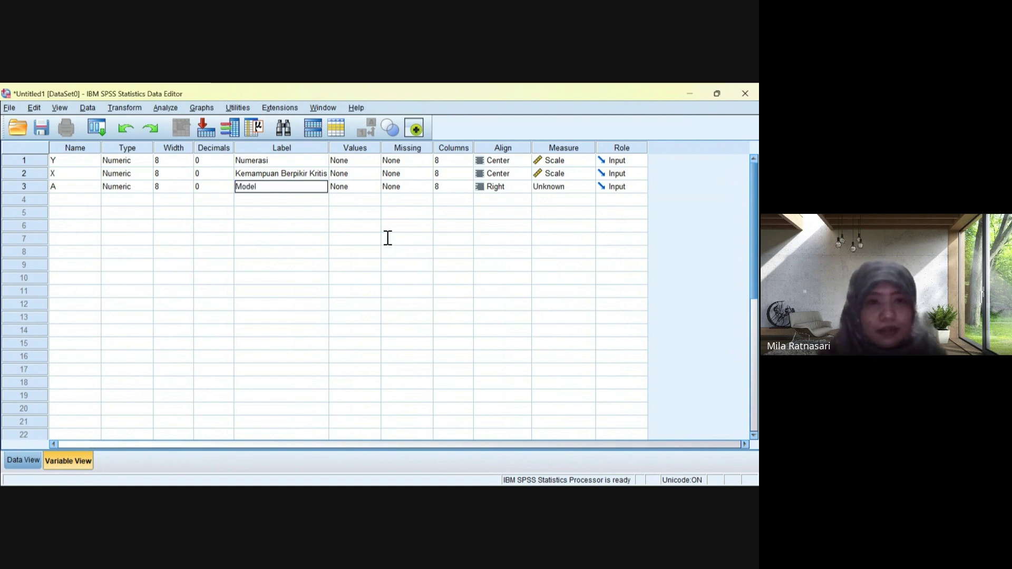
text( Pemb)
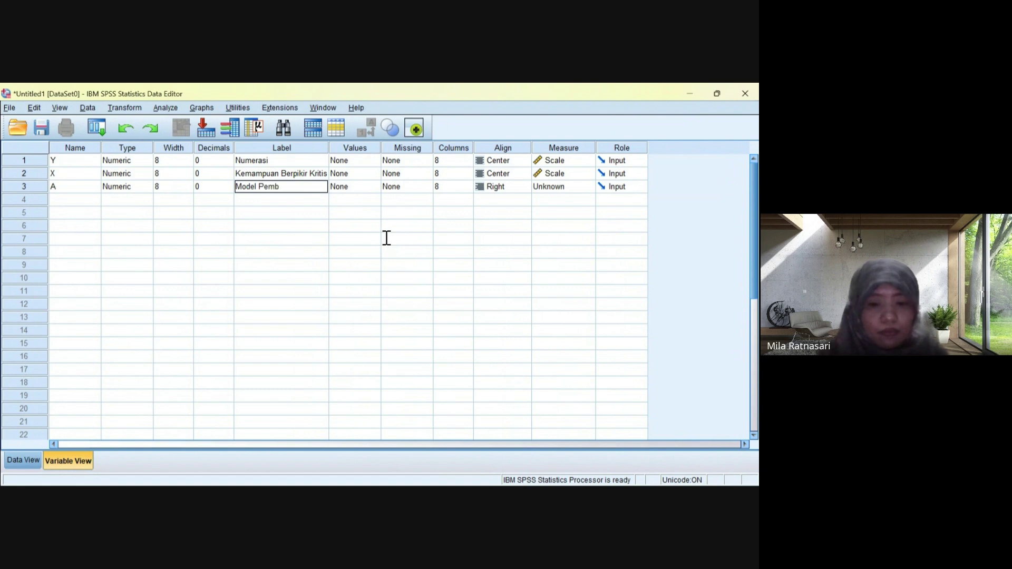
text(elajaran)
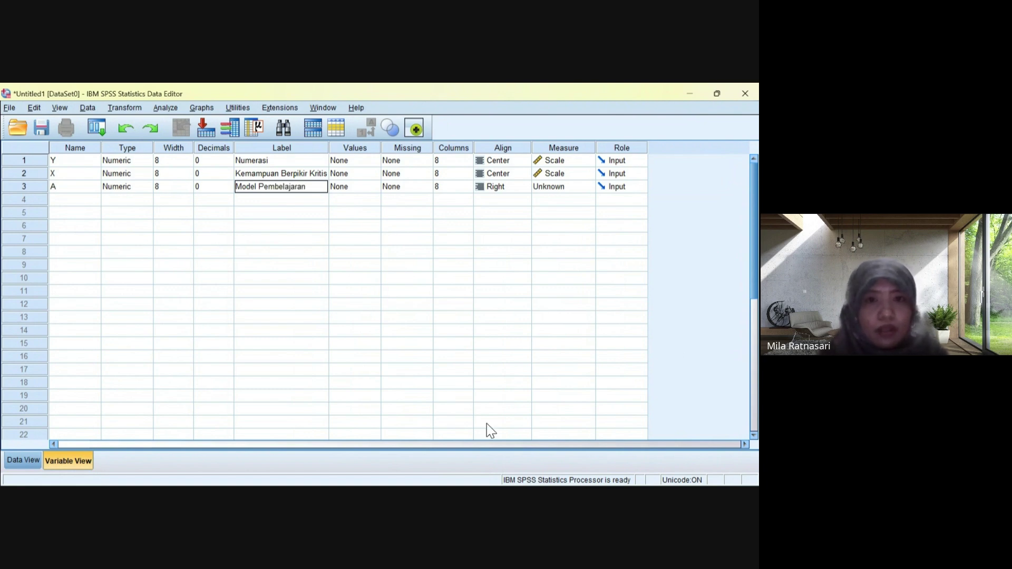
key(Tab)
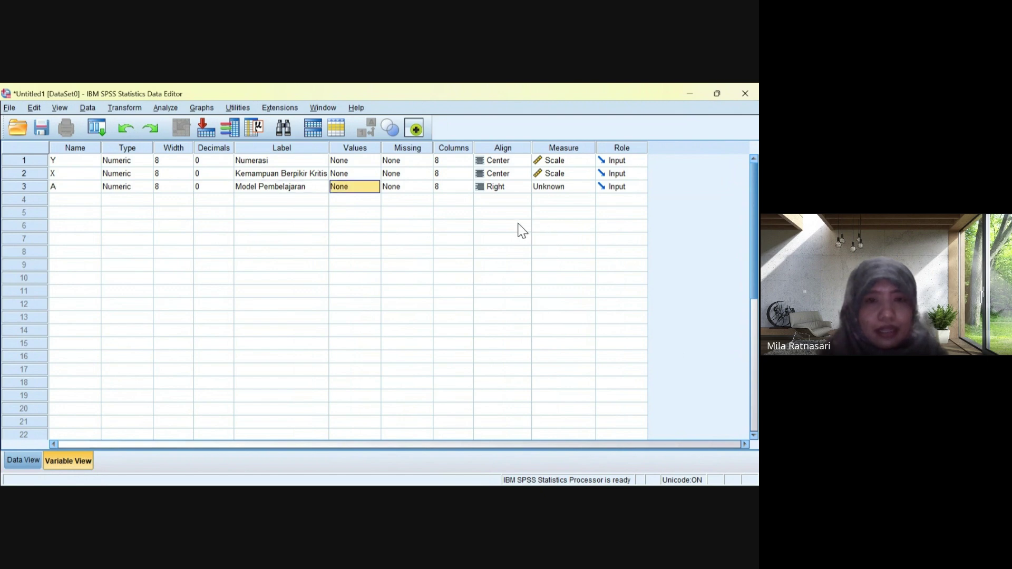
- Add a value label to variable A that defines 1 as Problem Base learning
key(space)
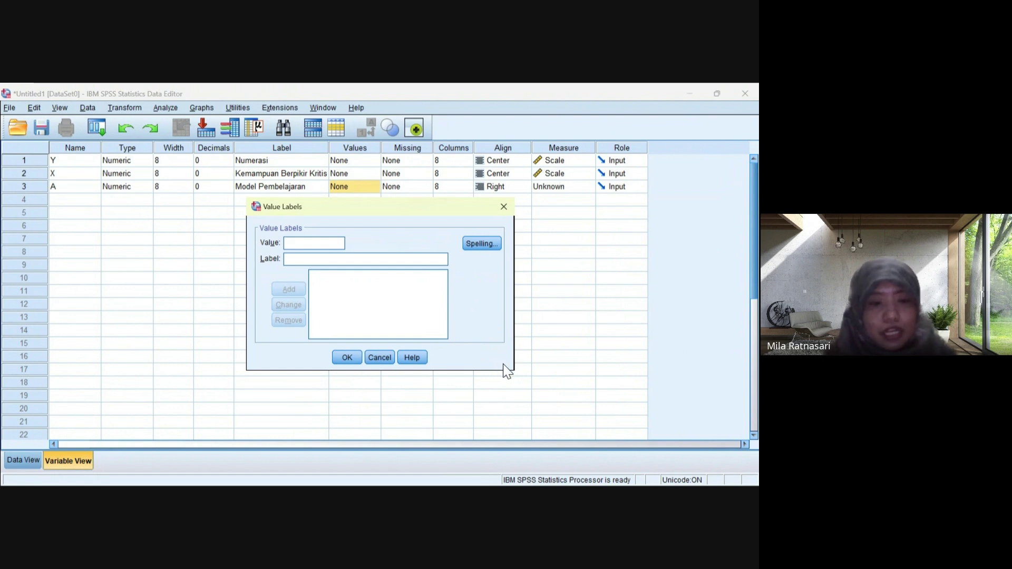
text(1)
key(Tab)
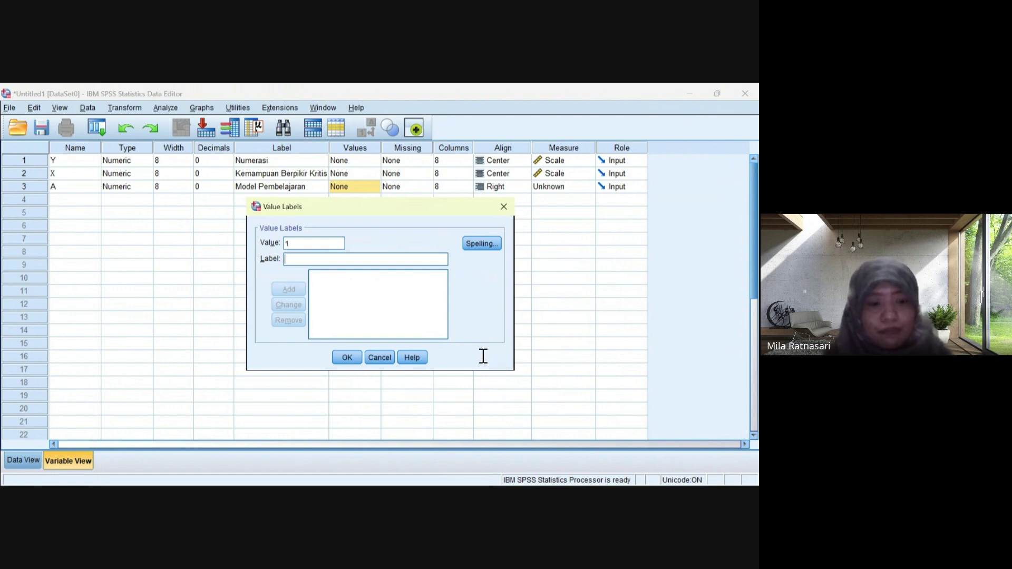
text(Pro)
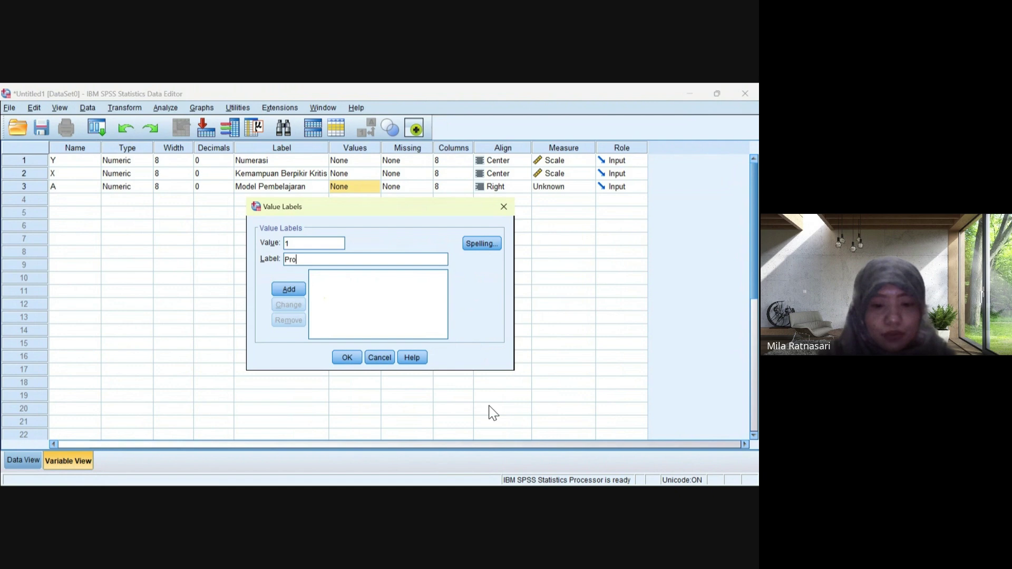
text(blem Ba)
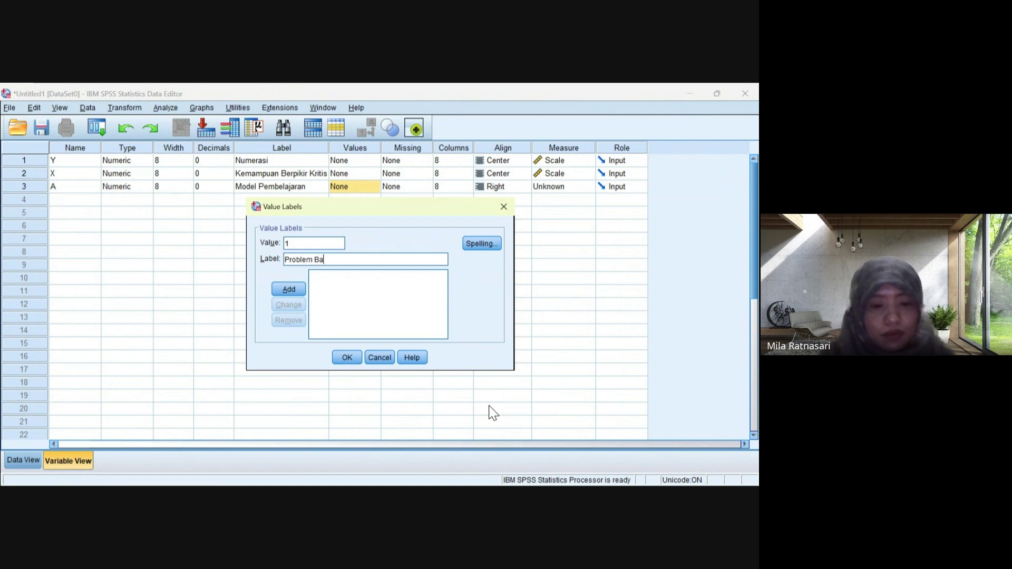
text(se lea)
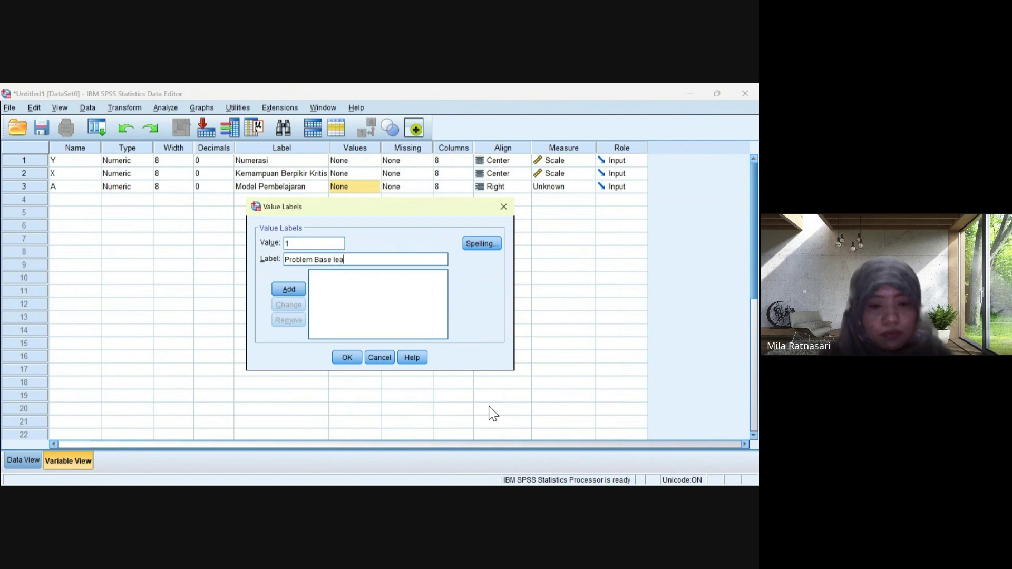
text(rning)
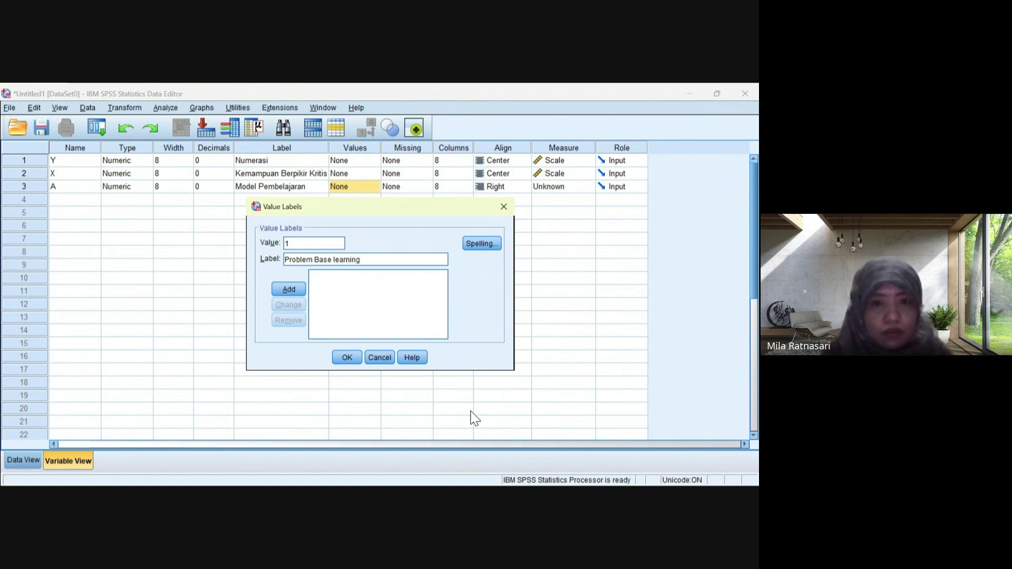
key(Return)
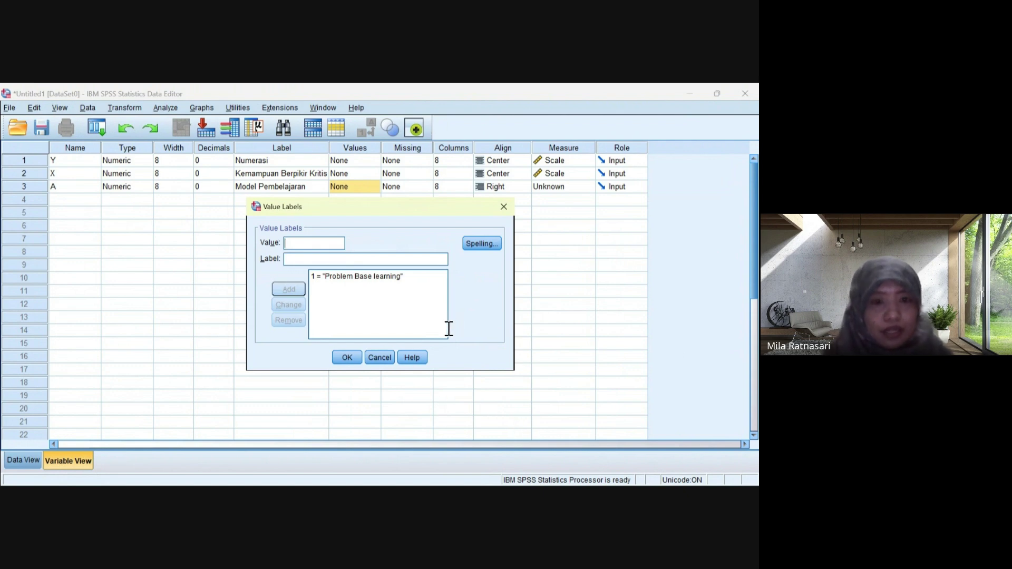
- Add a second value label defining 2 as Pembelajaran Konvensional and apply the value labels to variable A
text(2)
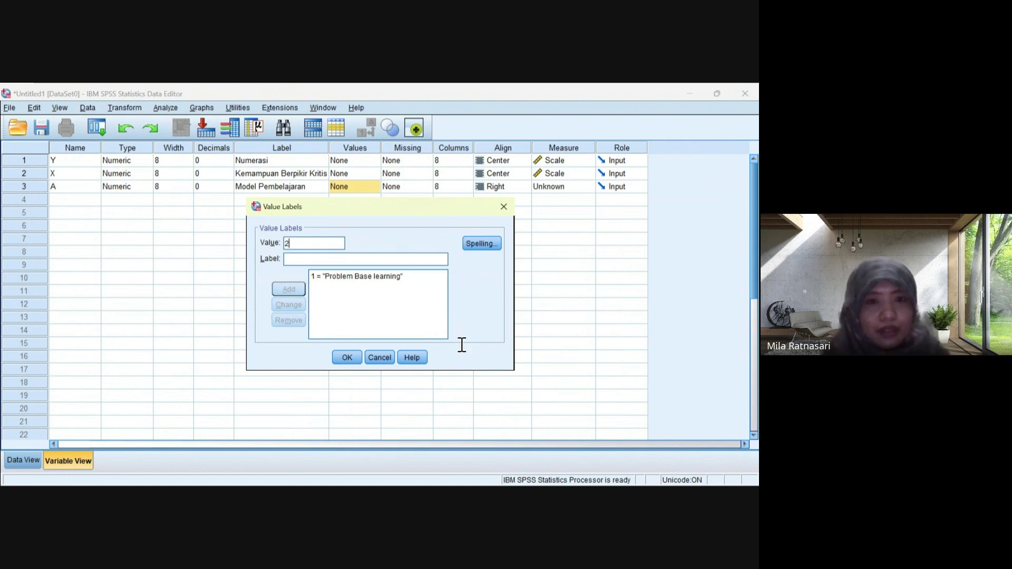
text(P)
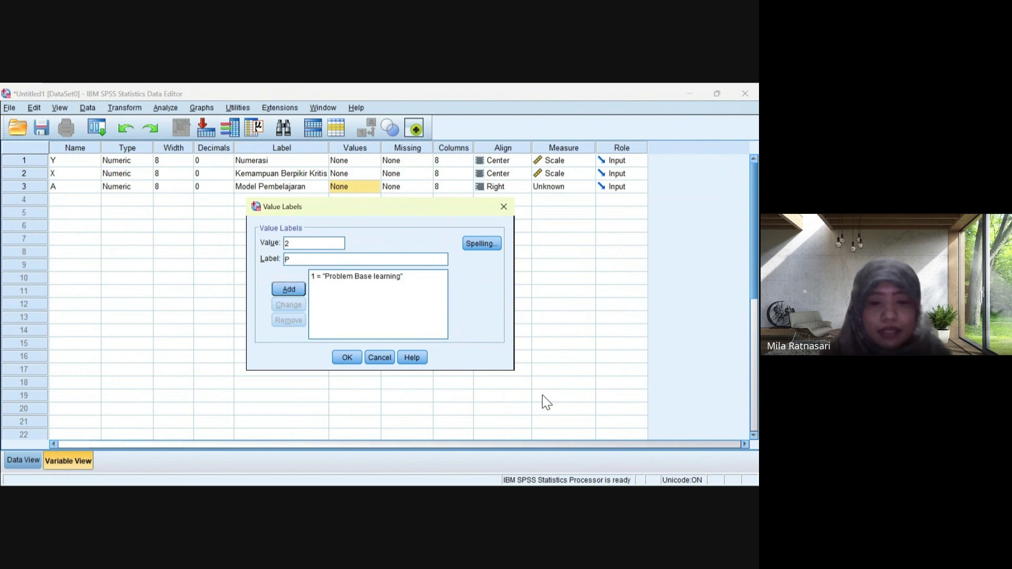
text(embel)
text(aja)
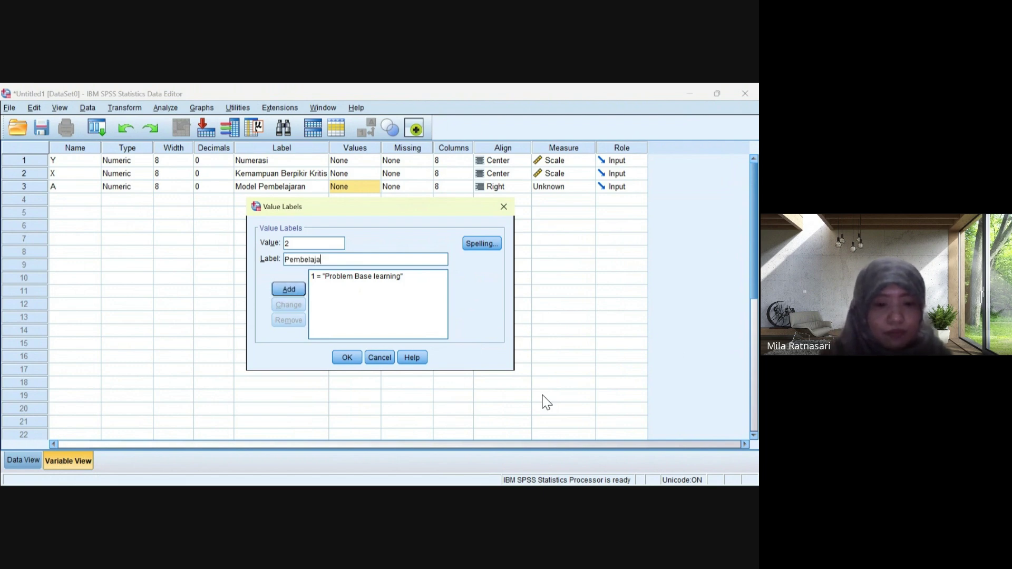
text(ran Ko)
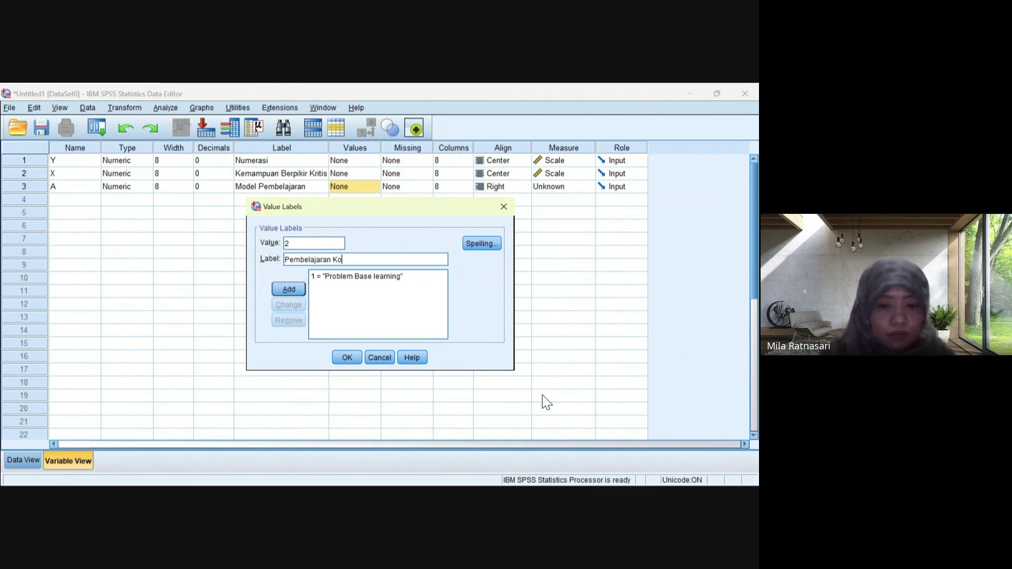
text(nvensiona)
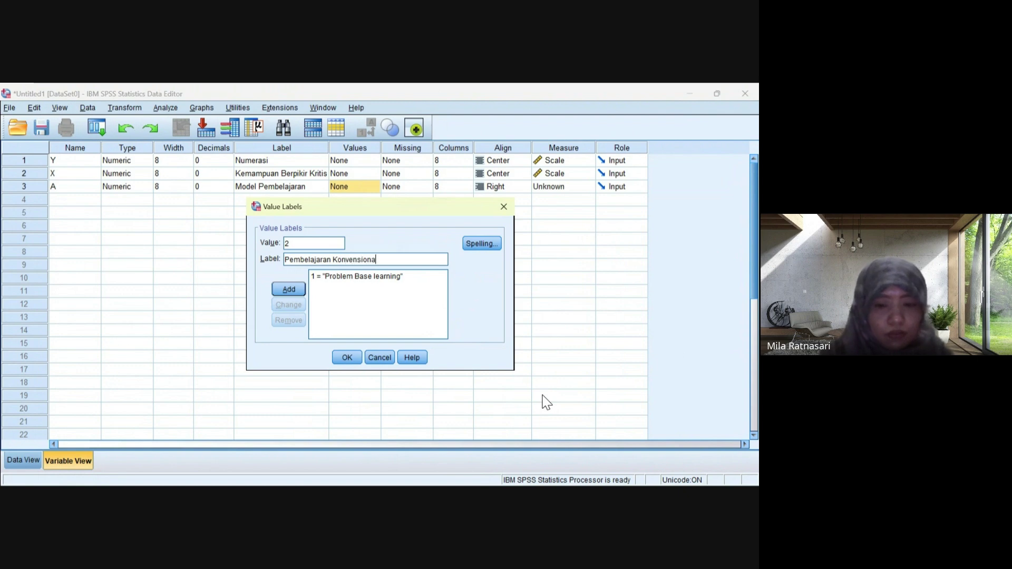
text(l)
key(Return)
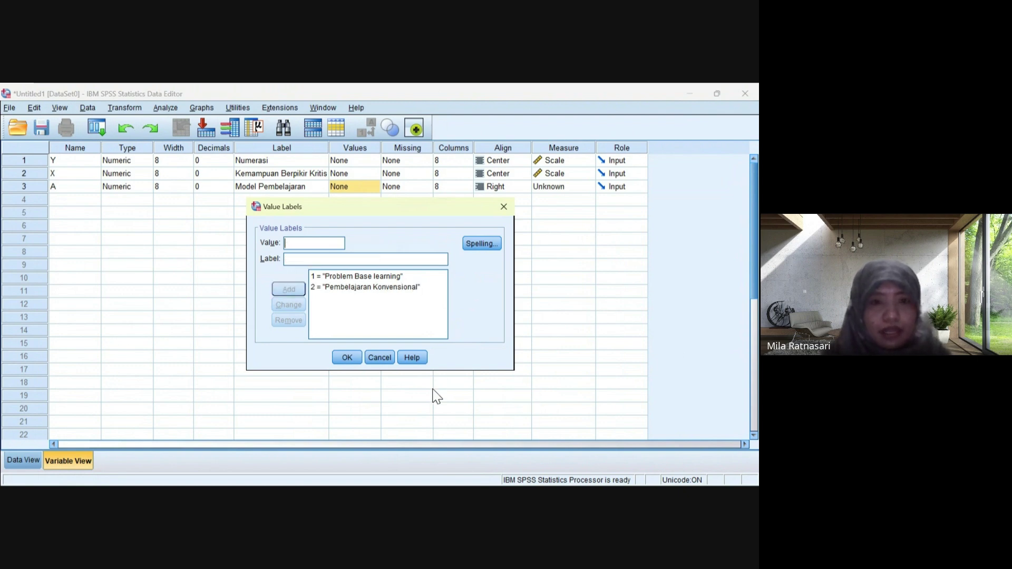
key(Return)
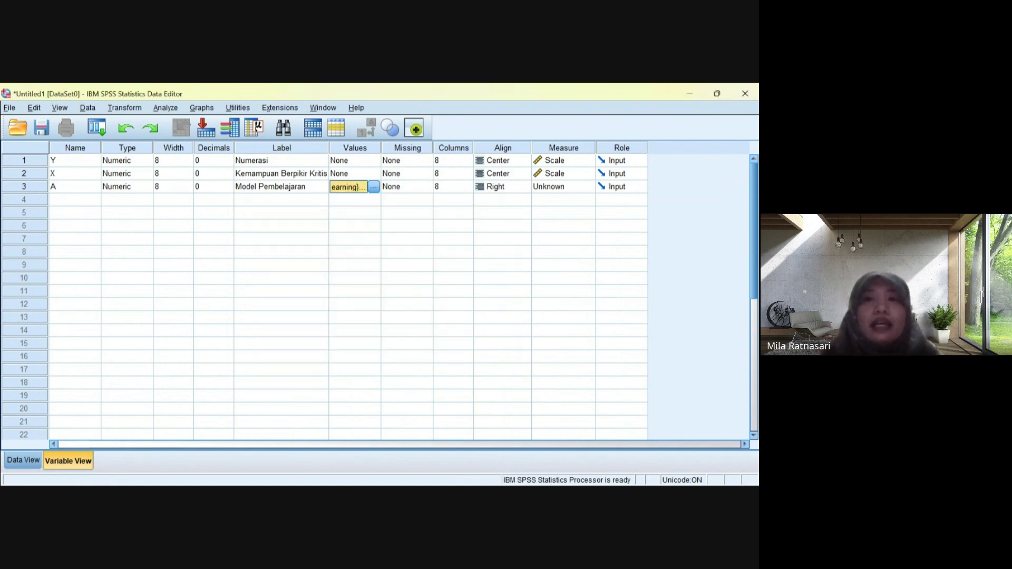
- Set variable A's alignment to Center and its measurement level to Nominal
click(524, 187)
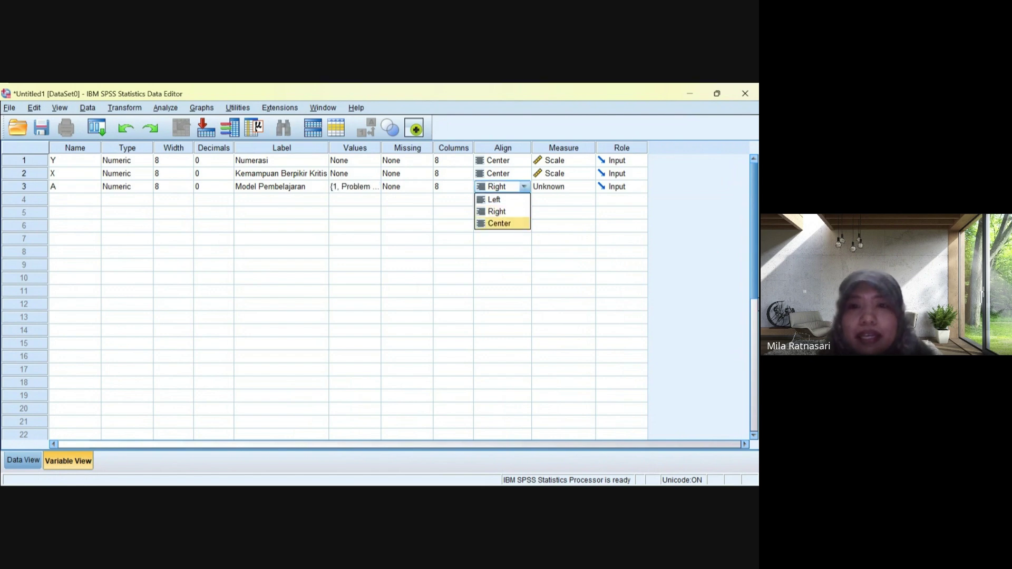
click(497, 224)
click(587, 187)
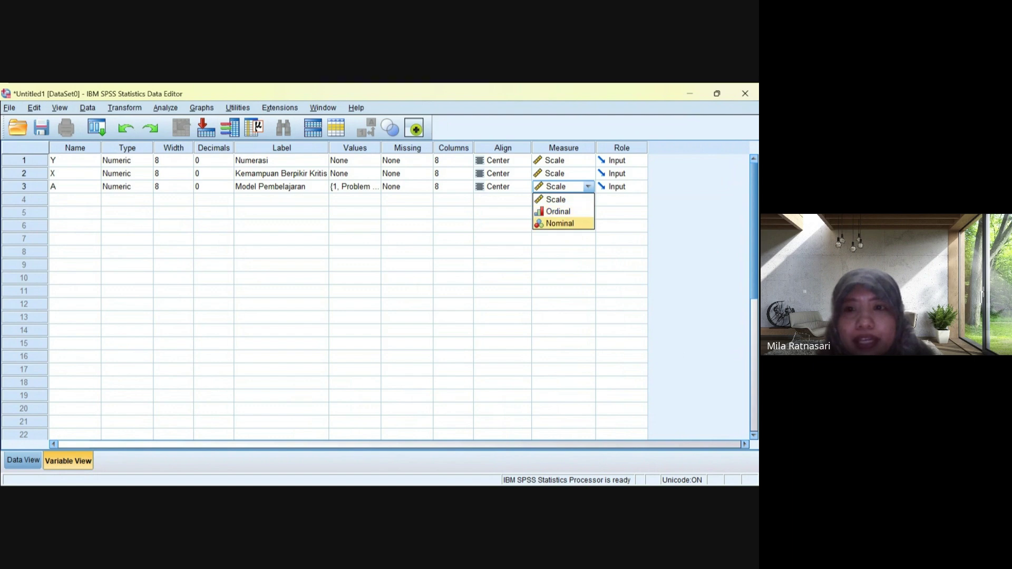
click(560, 223)
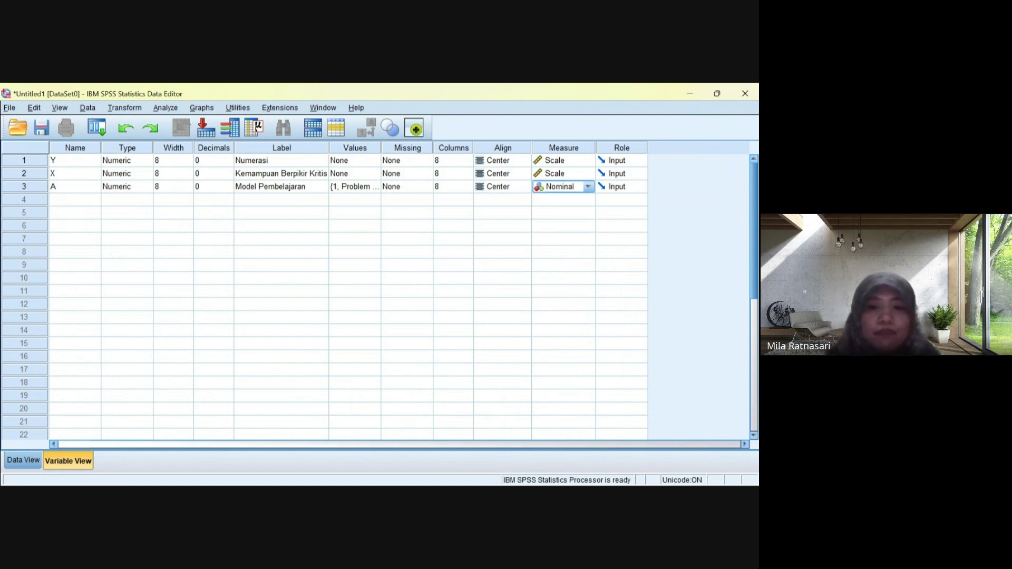
- Paste the copied data for Y, X and A into the data grid, starting at row 1 of Y
key(alt+Tab)
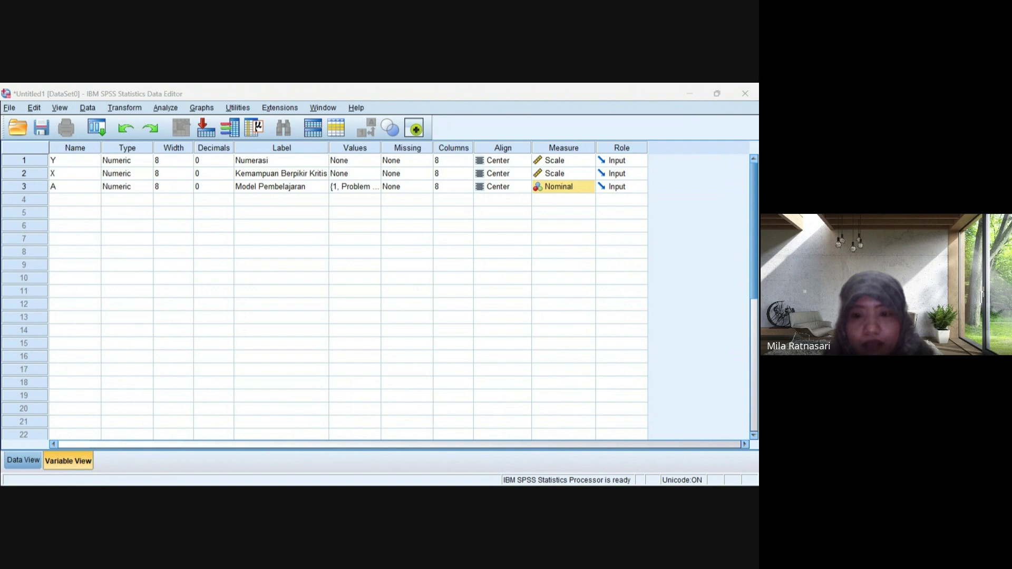
click(23, 460)
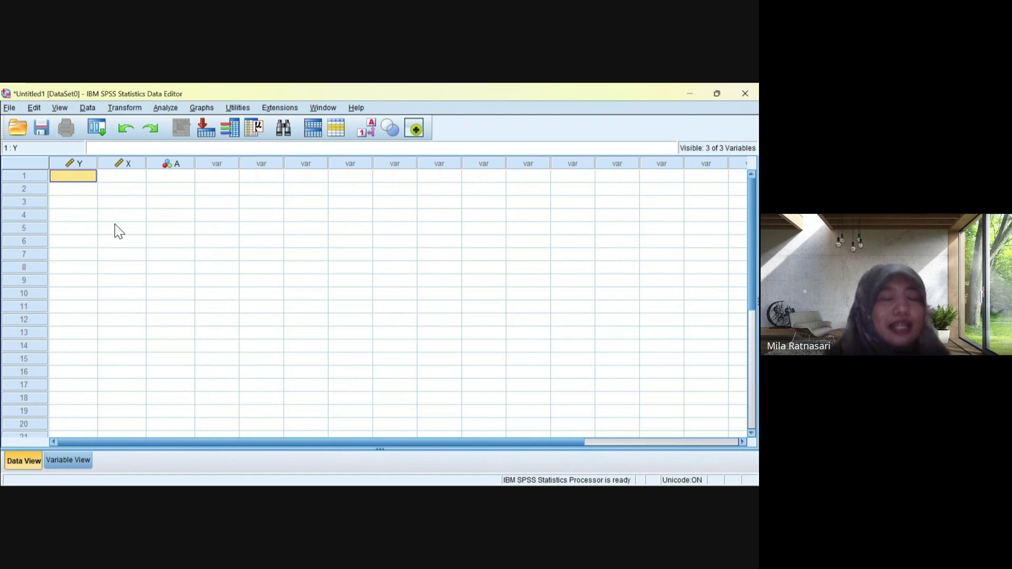
key(shift+F10)
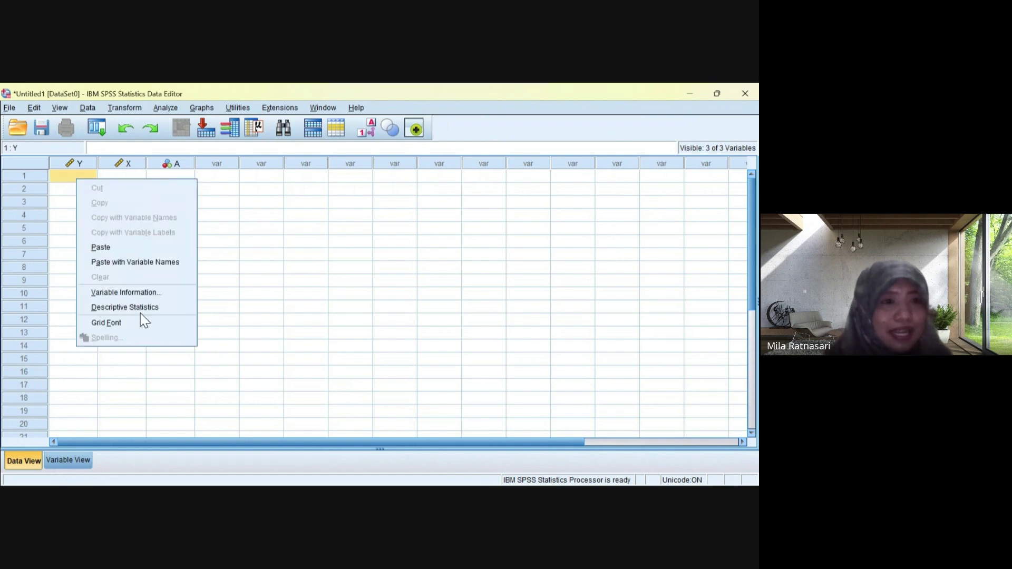
key(Down)
key(Return)
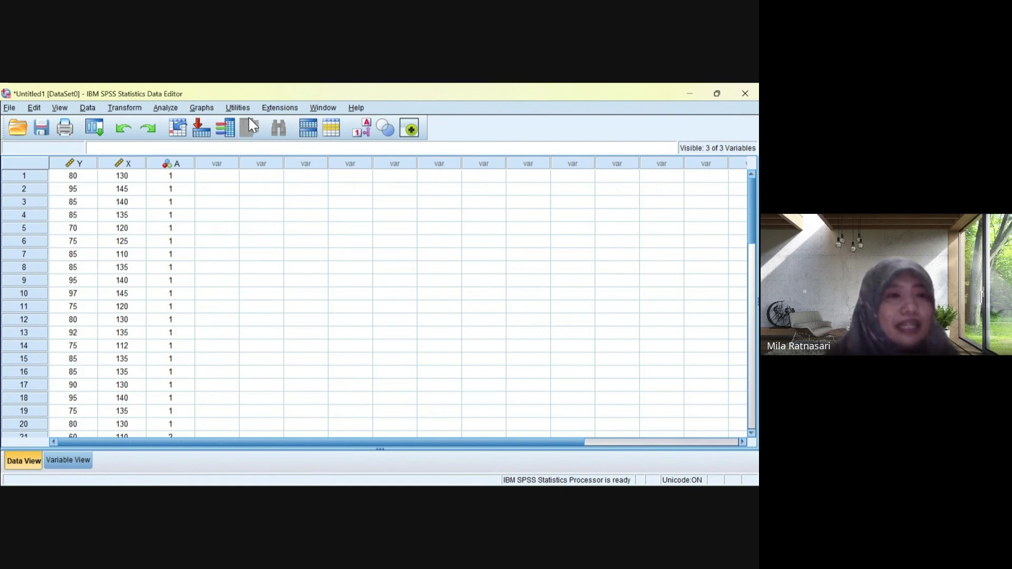
- Start an Explore analysis with Numerasi and Kemampuan Berpikir Kritis as the dependent variables
key(alt+a)
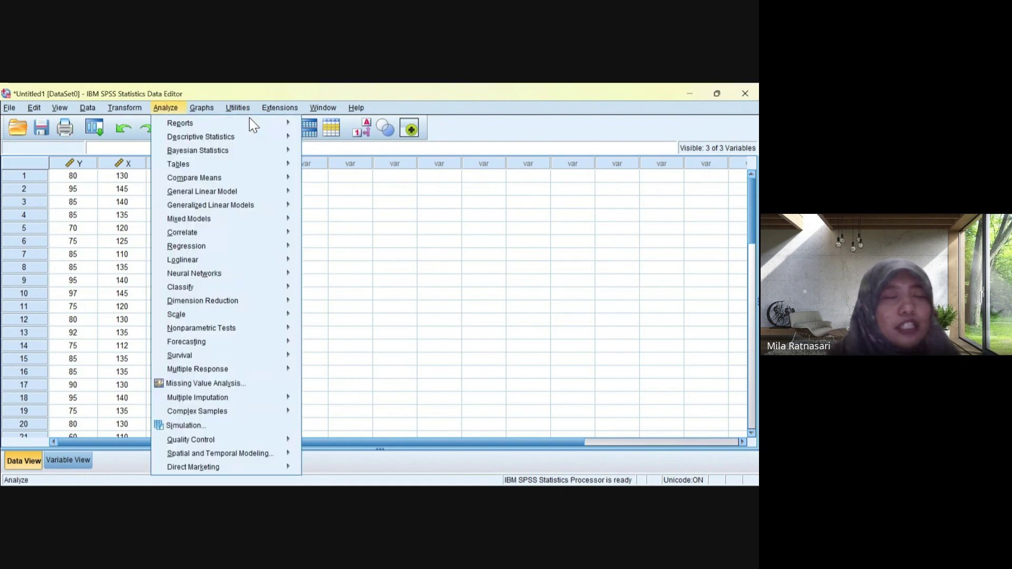
mouse_move(276, 138)
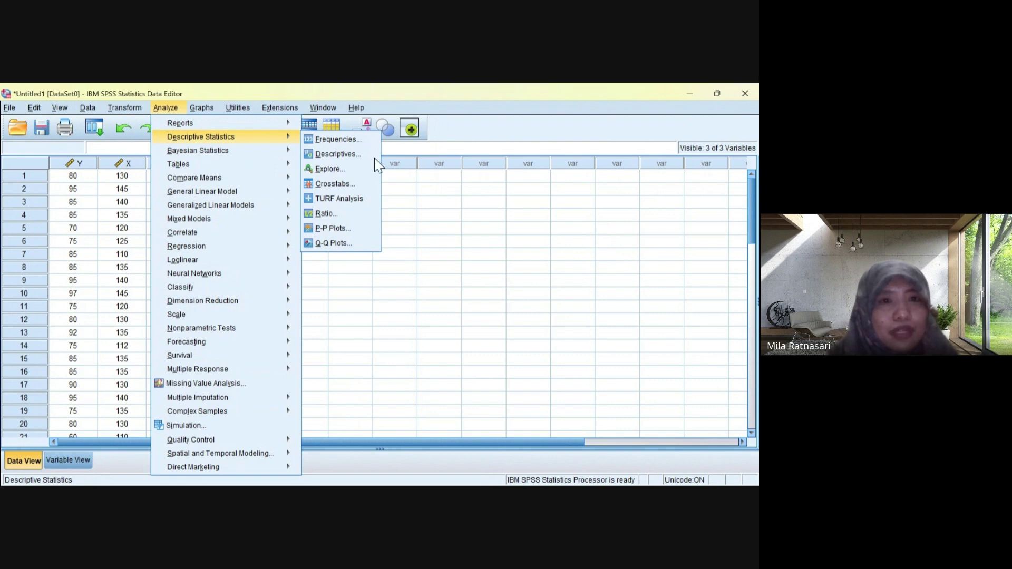
key(Right)
key(Down)
key(Down)
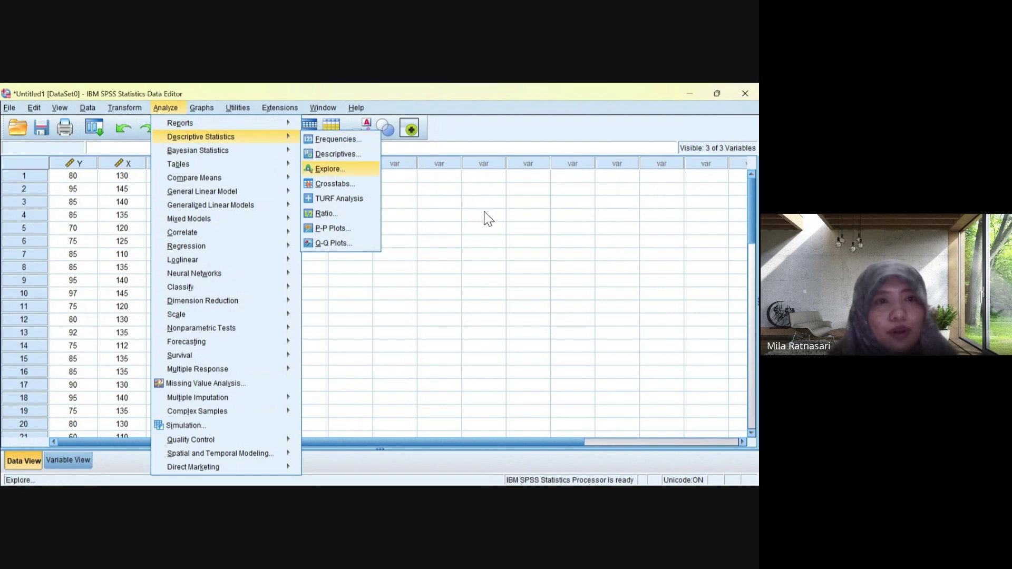
key(Return)
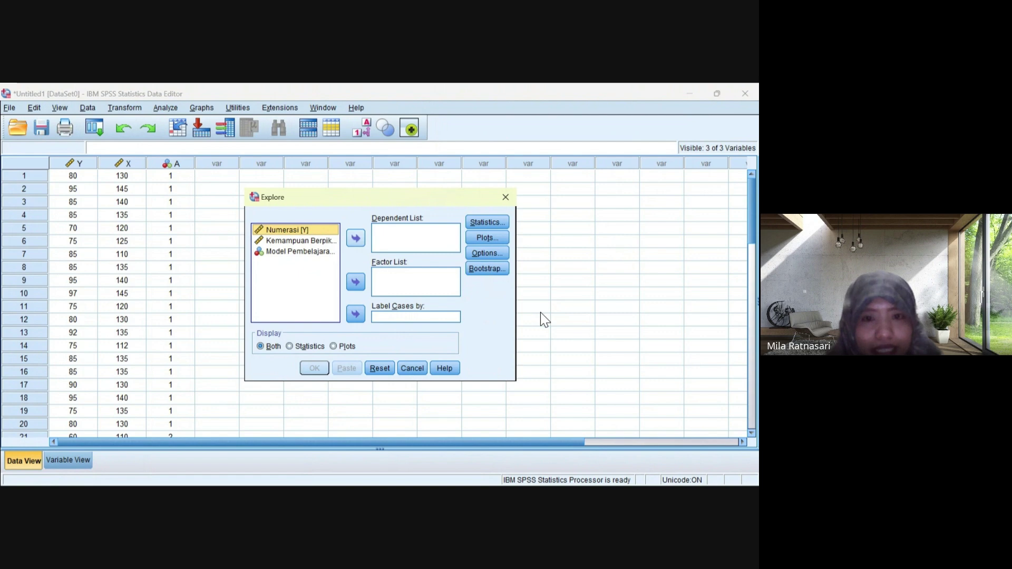
key(Tab)
key(space)
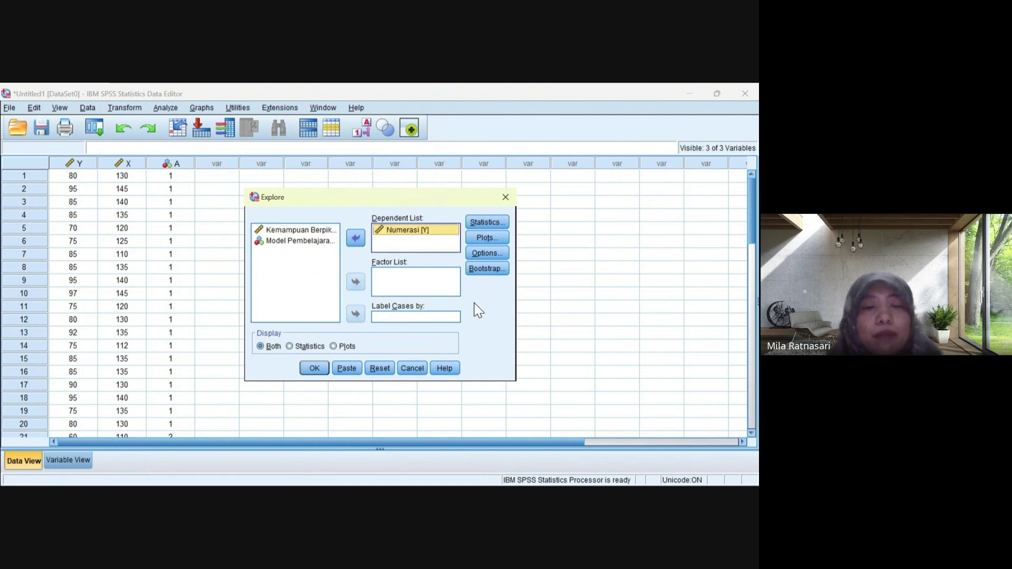
key(shift+Tab)
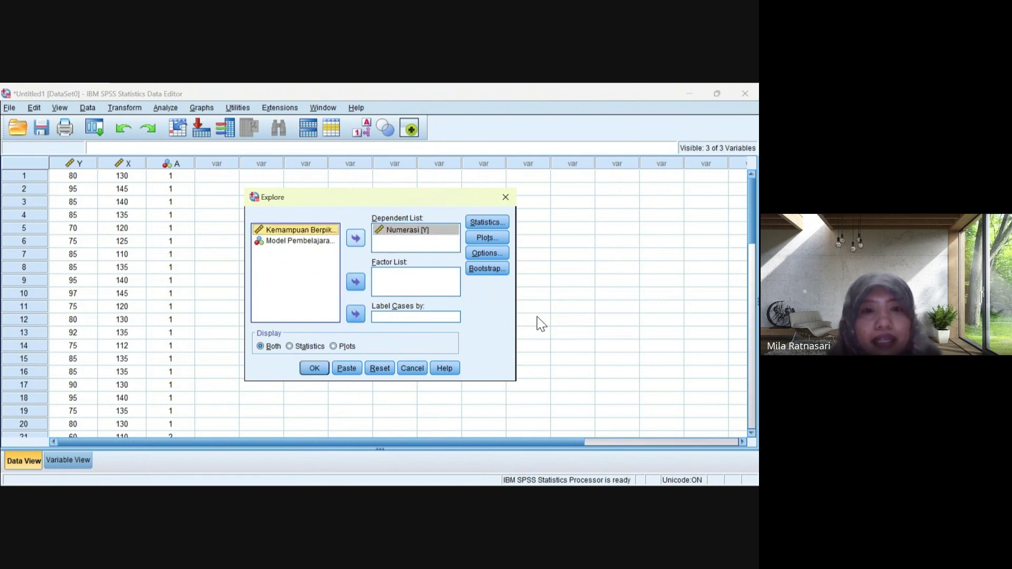
key(Tab)
key(space)
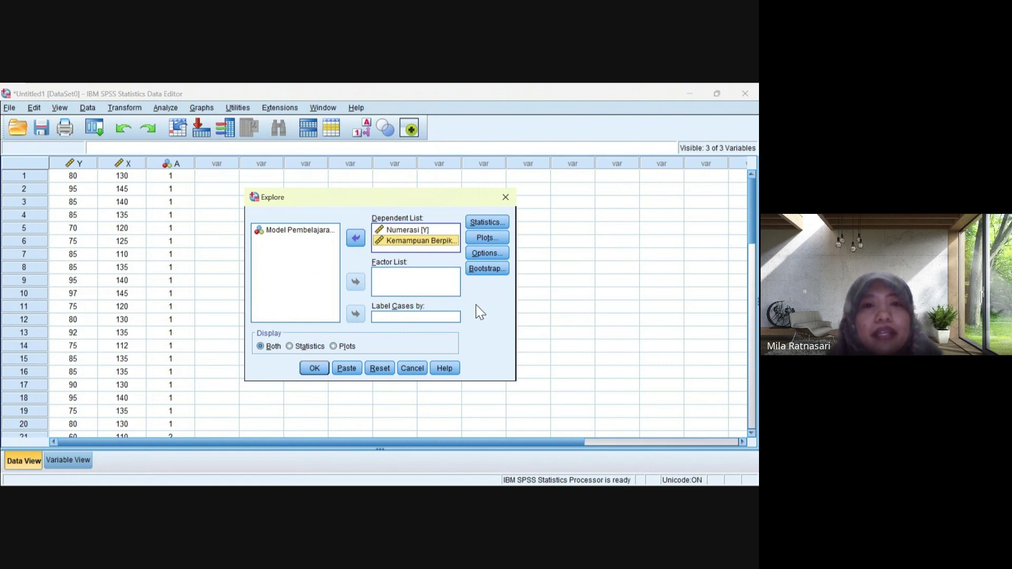
- Assign Model Pembelajaran as the factor of the Explore analysis
key(shift+Tab)
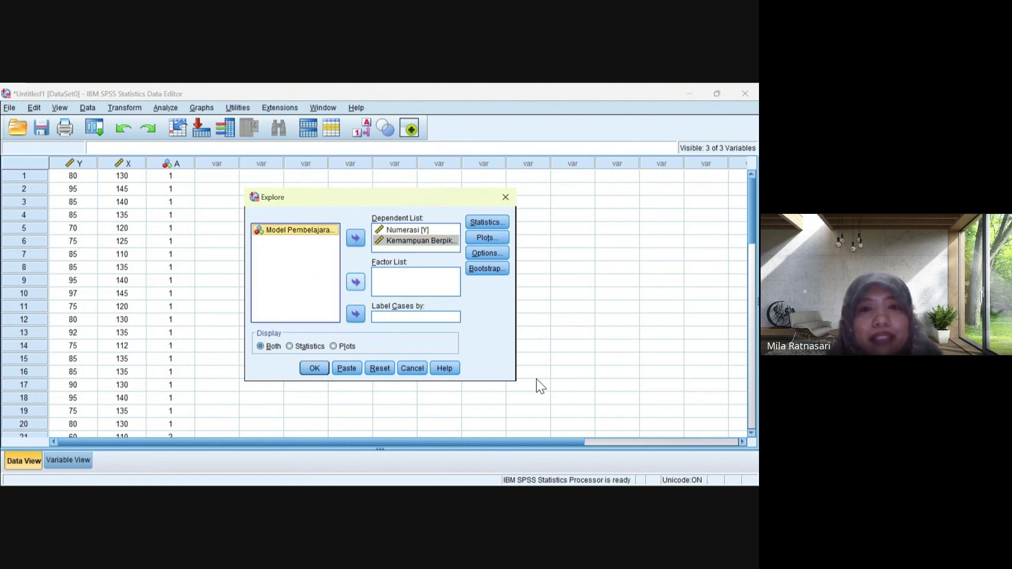
key(Tab)
key(Tab)
key(space)
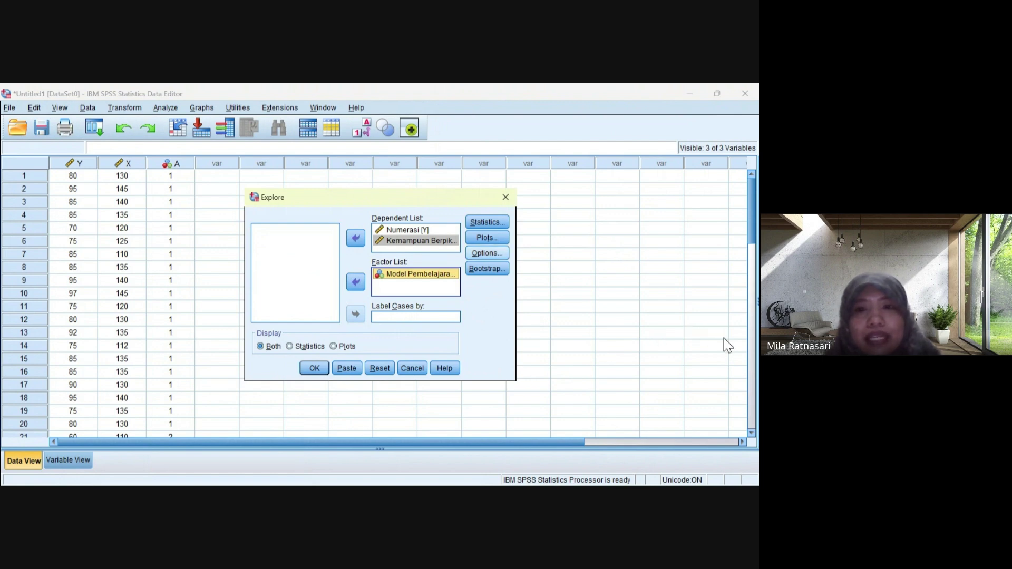
- Keep listwise exclusion of missing values, enable normality plots with tests, and run the Explore analysis
key(alt+o)
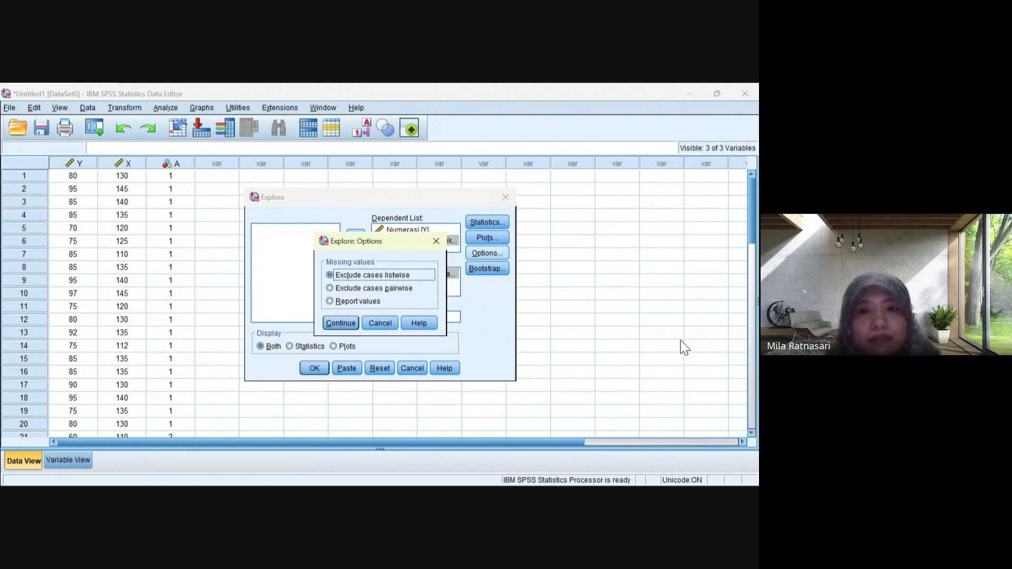
key(Return)
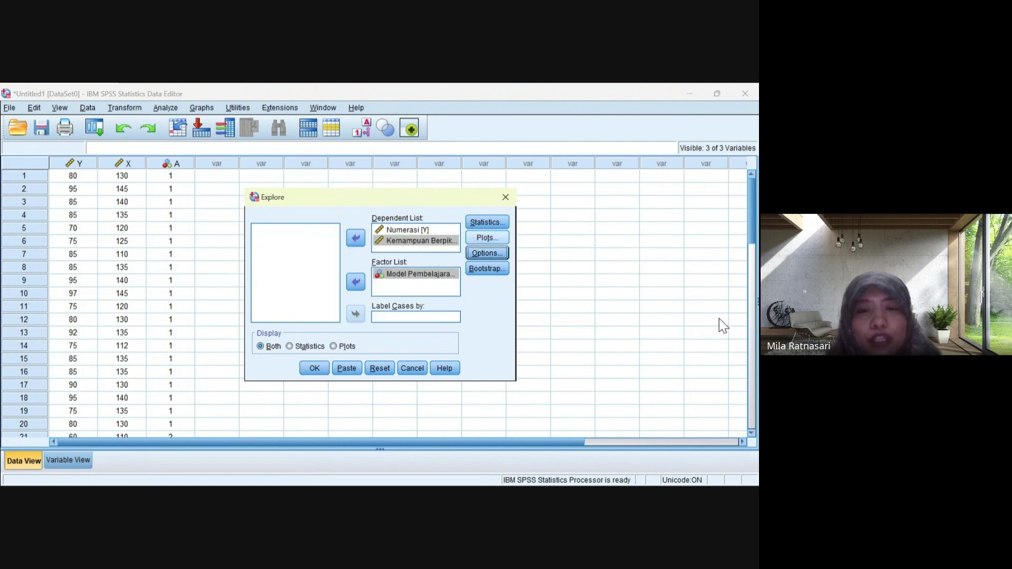
key(alt+t)
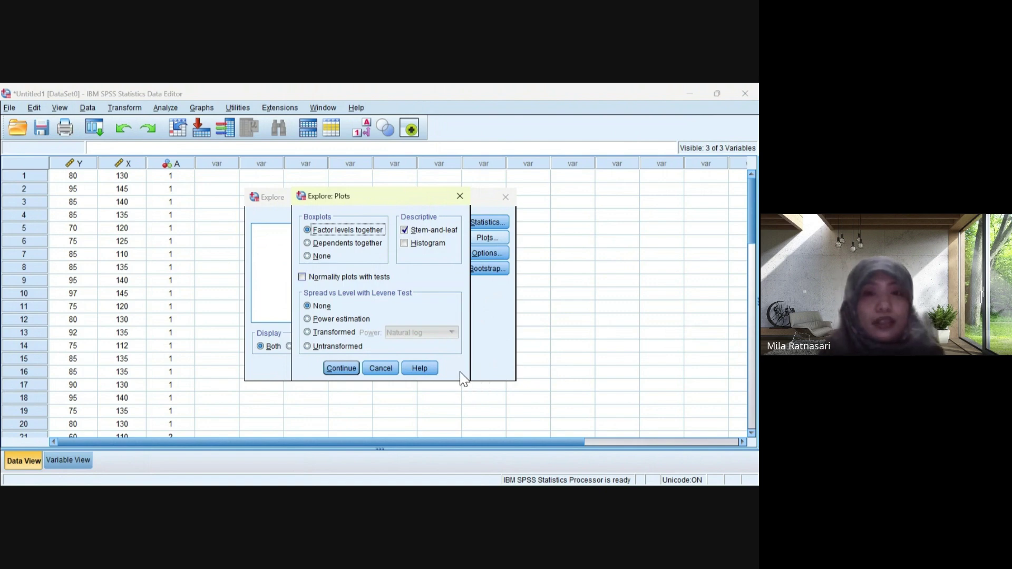
key(alt+o)
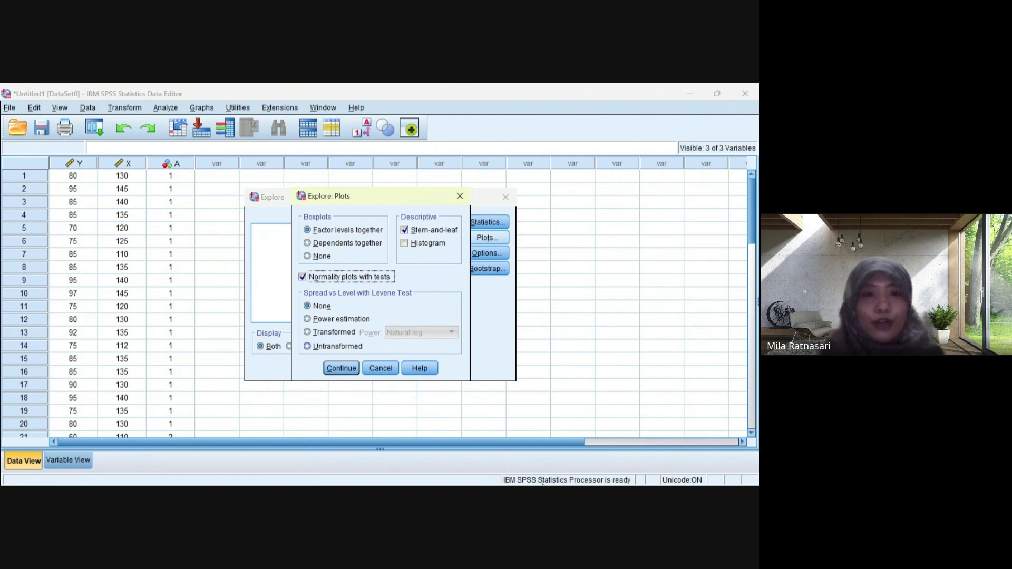
key(Return)
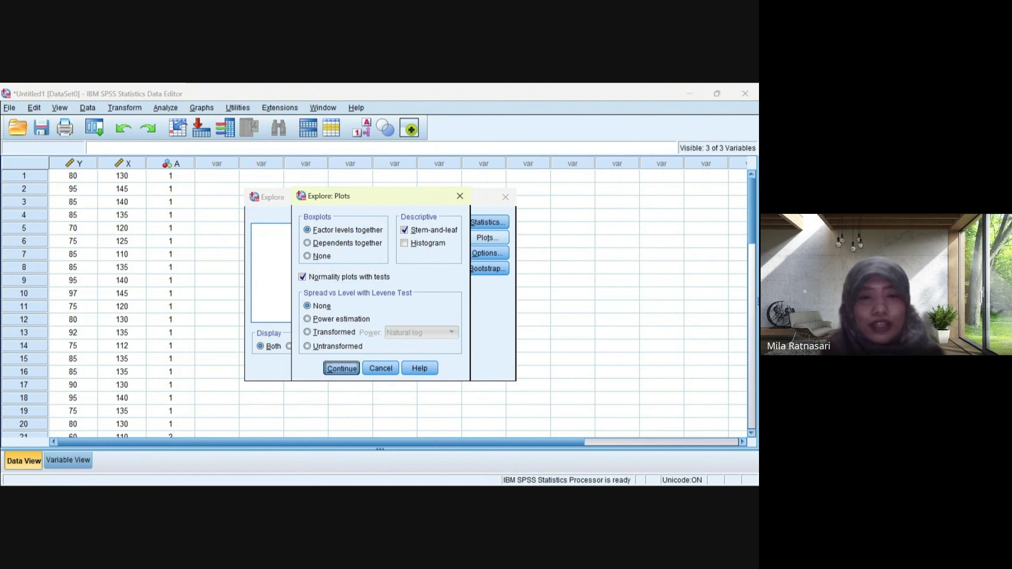
key(Return)
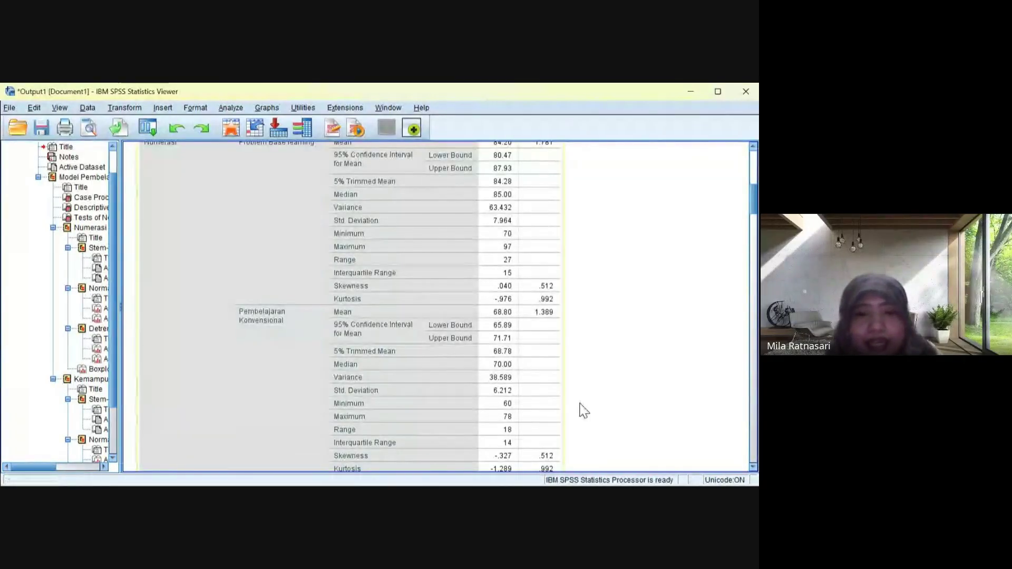
- Examine the Case Processing Summary and the Descriptives of Numerasi and Kemampuan Berpikir Kritis for both learning models
click(582, 410)
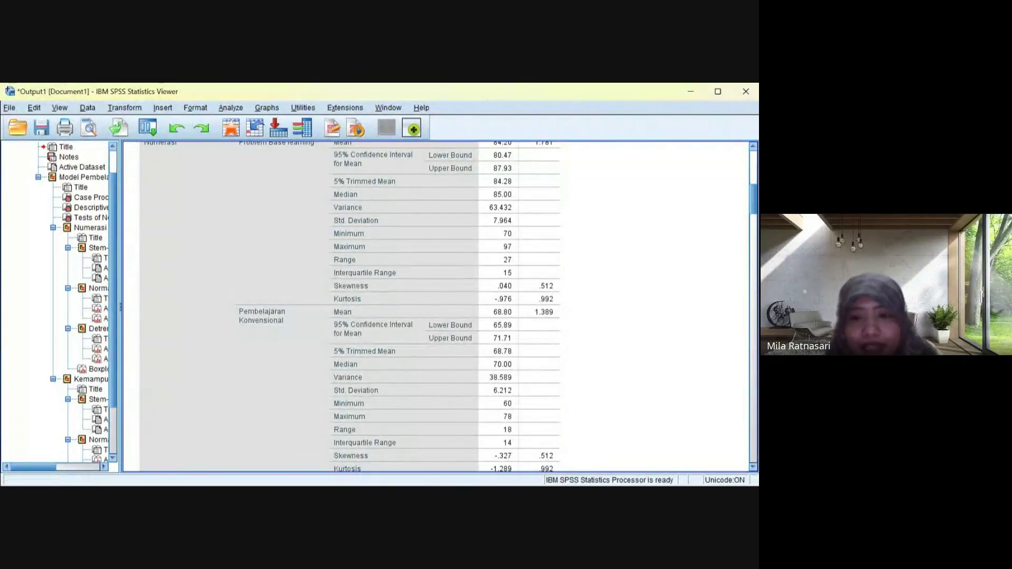
scroll(570, 417, up, 5)
scroll(575, 432, down, 2)
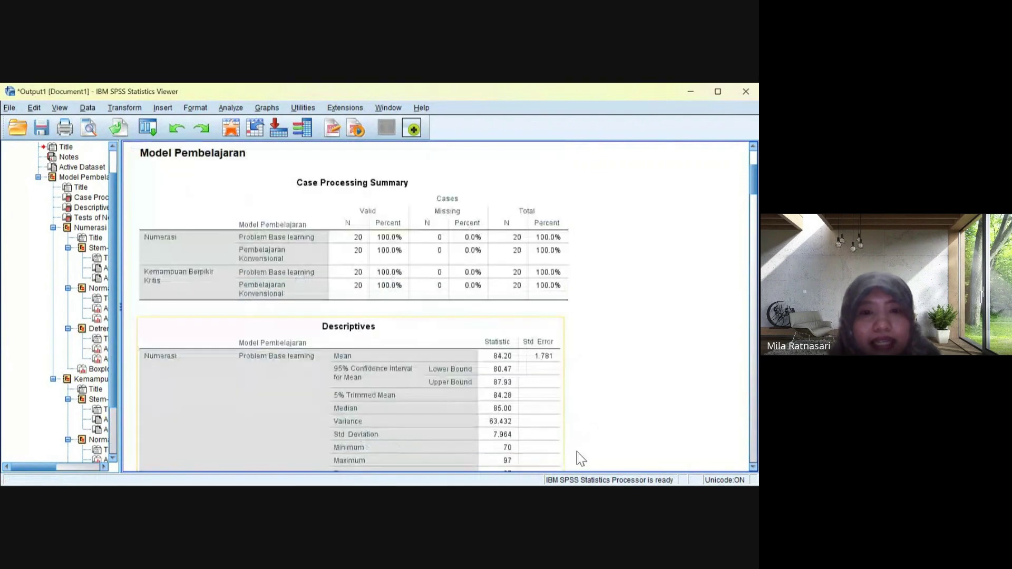
scroll(438, 305, down, 2)
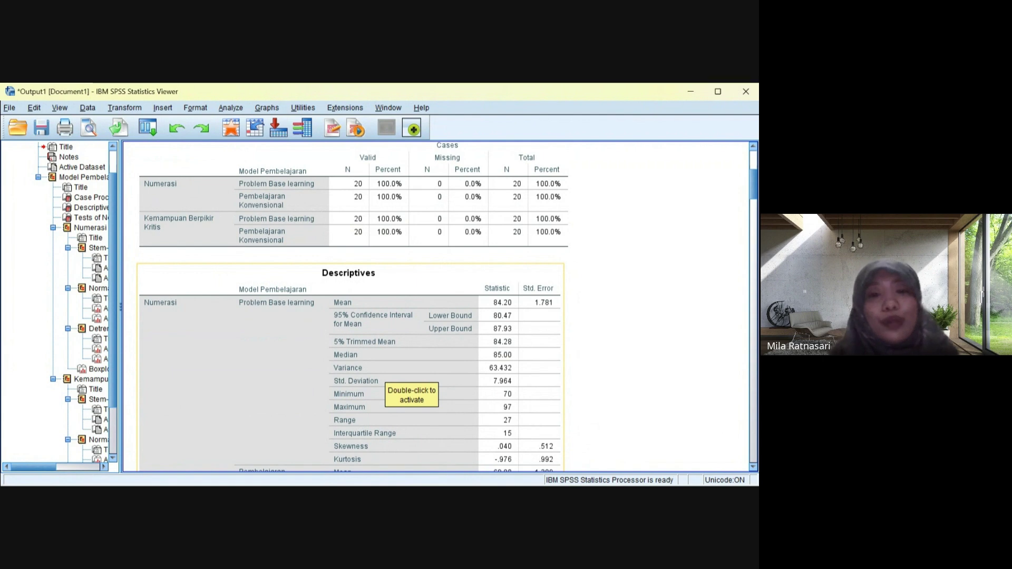
scroll(741, 467, down, 3)
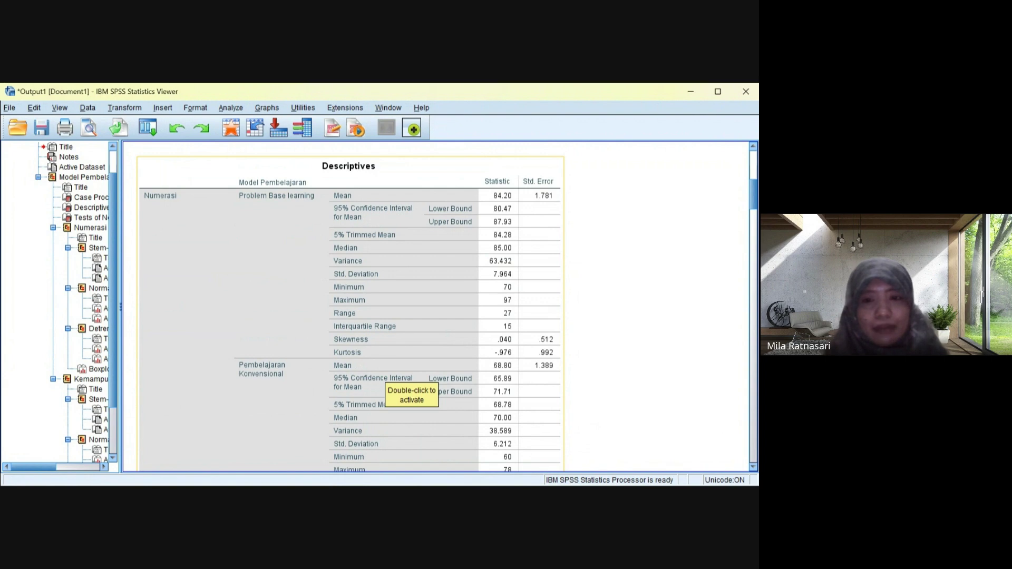
scroll(400, 380, down, 3)
scroll(401, 379, down, 2)
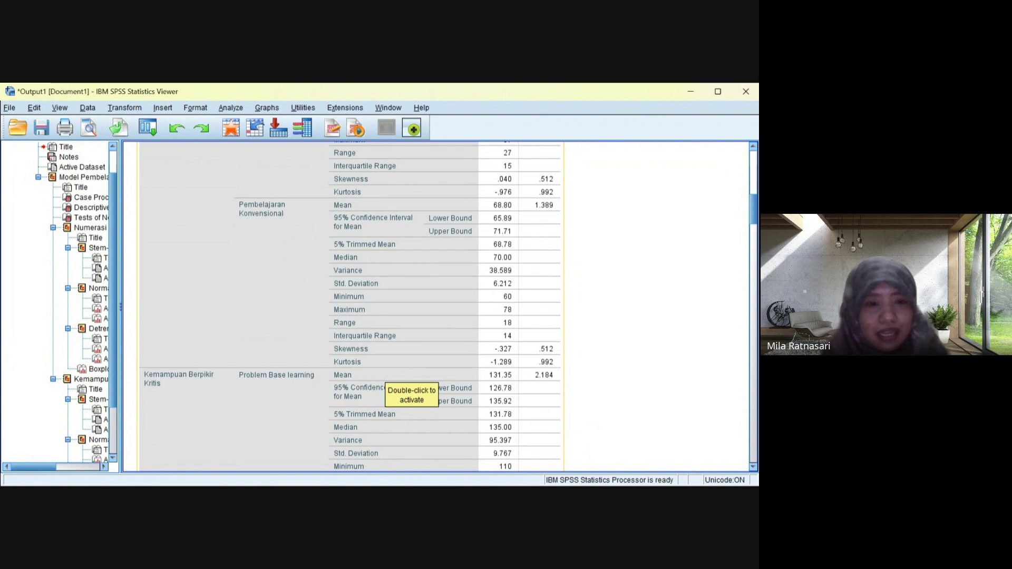
scroll(400, 379, down, 2)
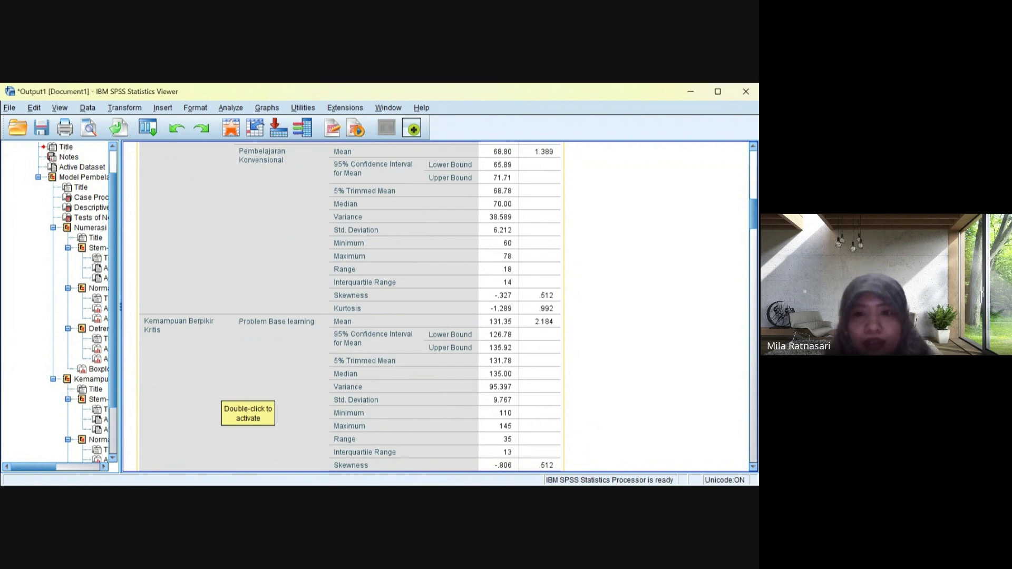
scroll(350, 305, up, 5)
scroll(351, 305, down, 3)
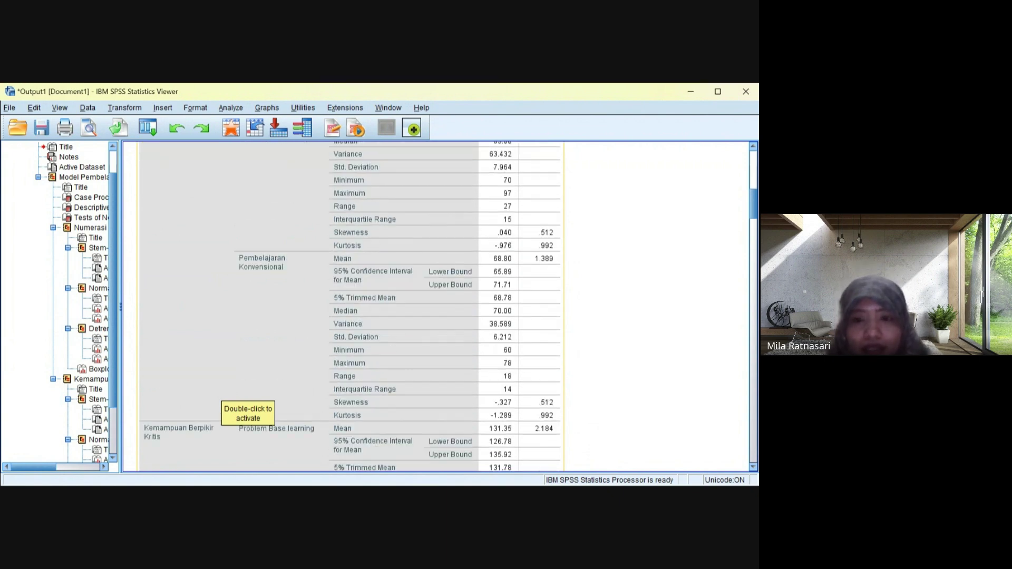
scroll(351, 306, down, 1)
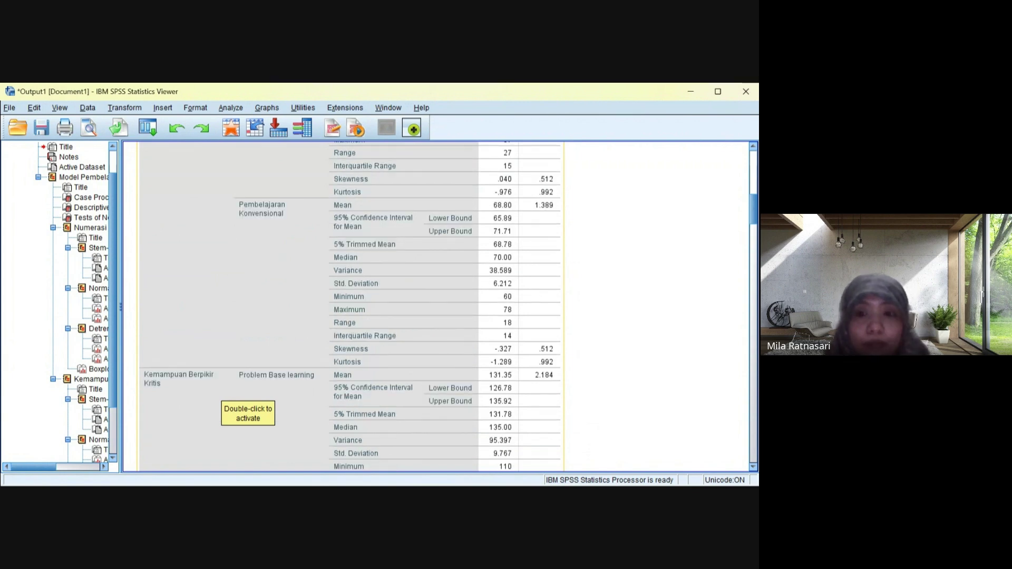
scroll(351, 305, down, 5)
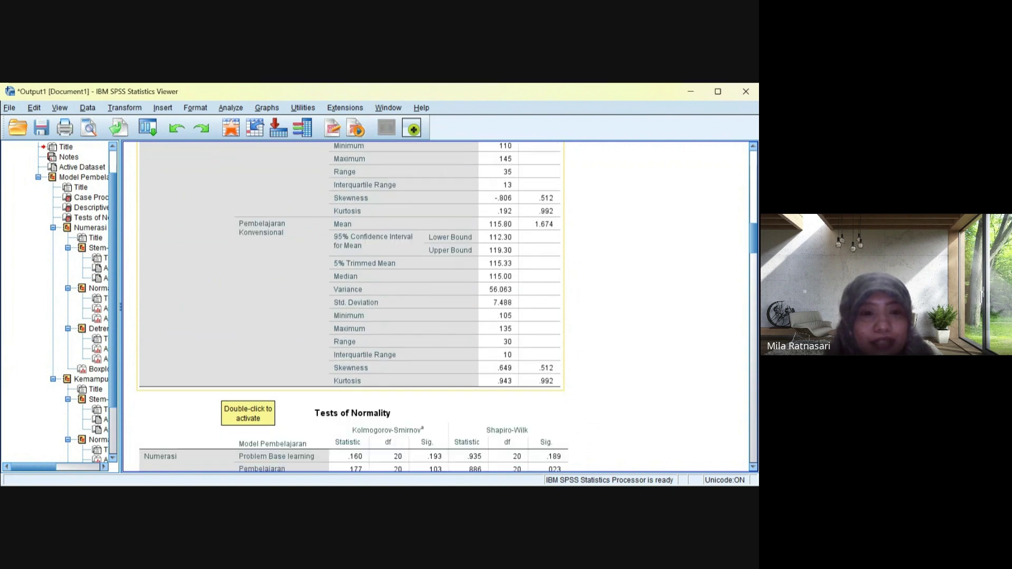
scroll(350, 306, up, 3)
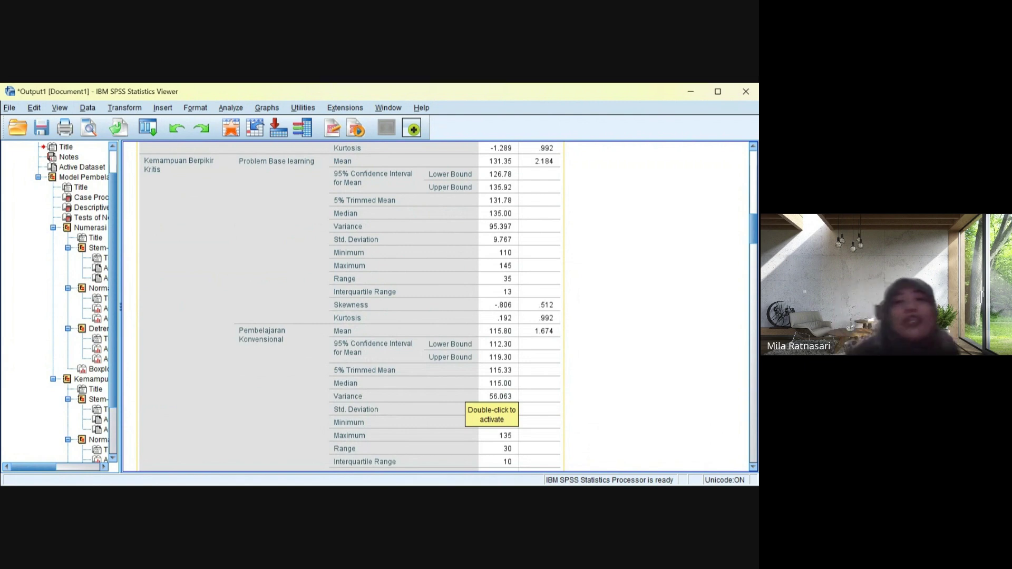
scroll(490, 400, down, 3)
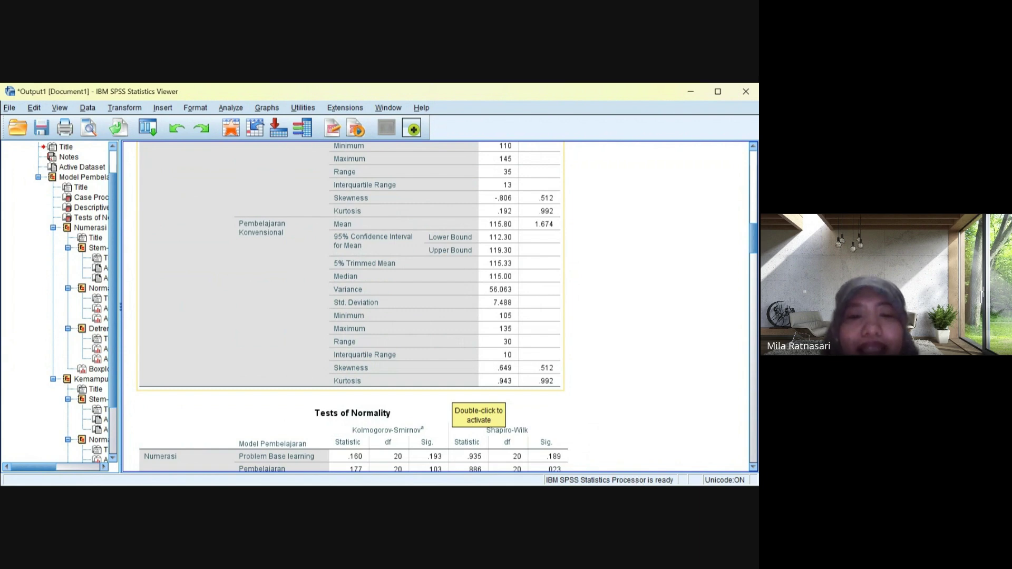
- Examine the Kolmogorov-Smirnov and Shapiro-Wilk significance values in the Tests of Normality table
scroll(448, 401, down, 3)
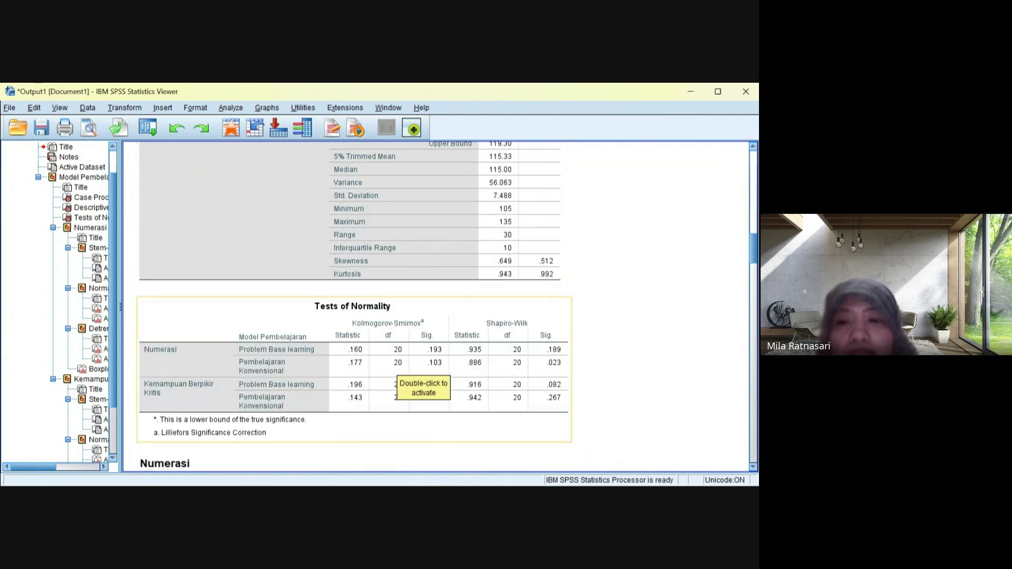
scroll(395, 372, down, 2)
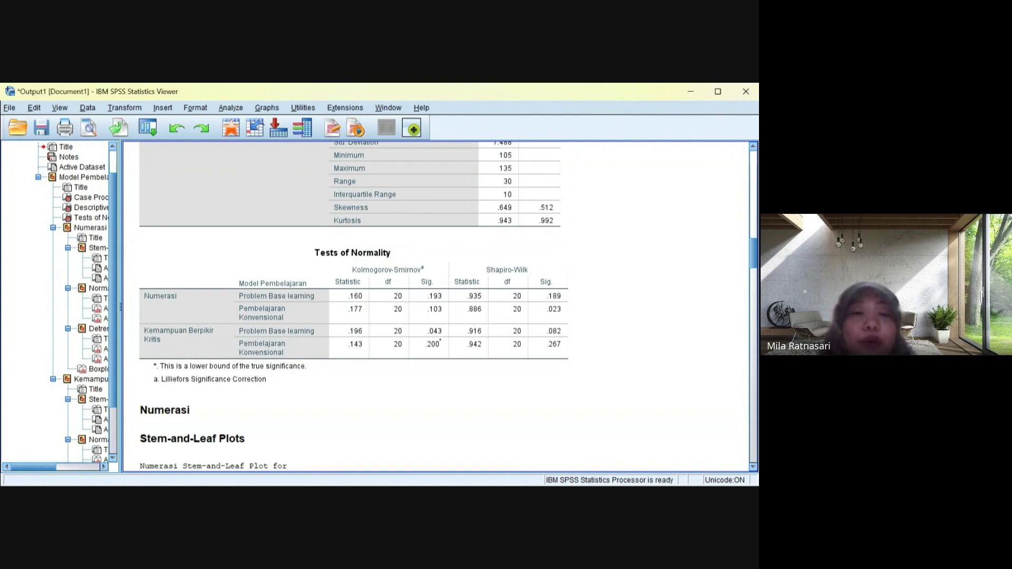
click(353, 316)
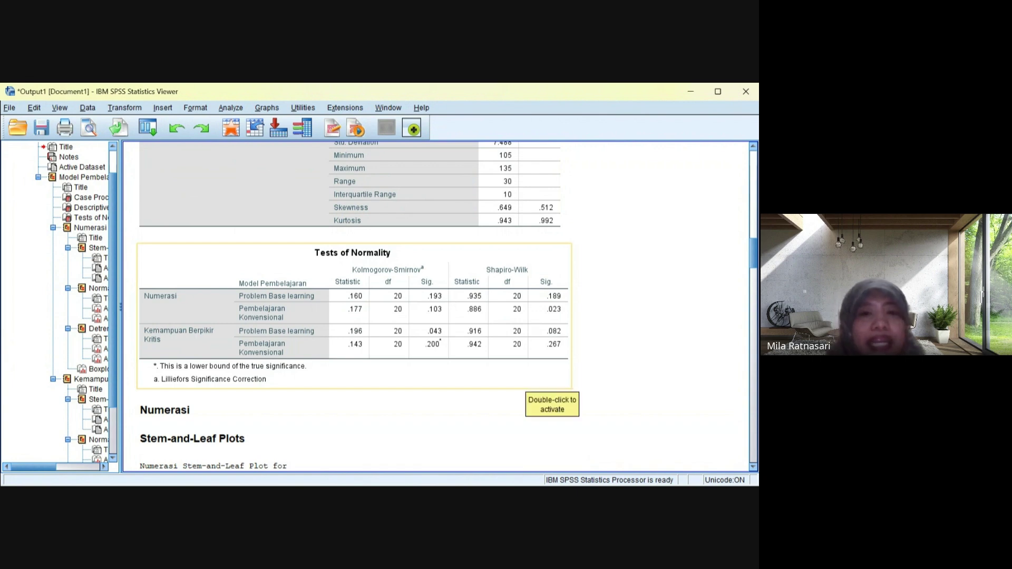
key(Escape)
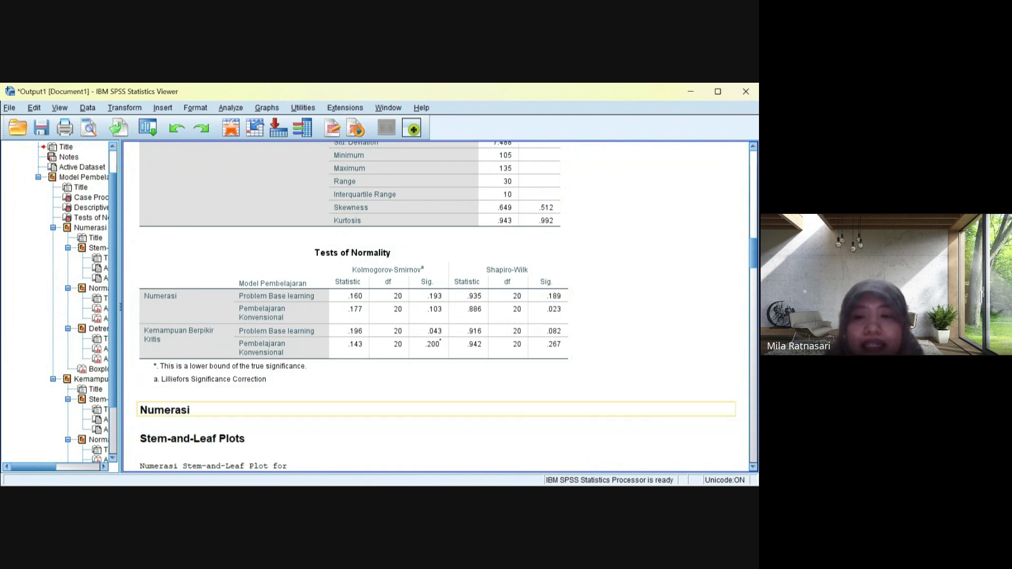
key(alt+Tab)
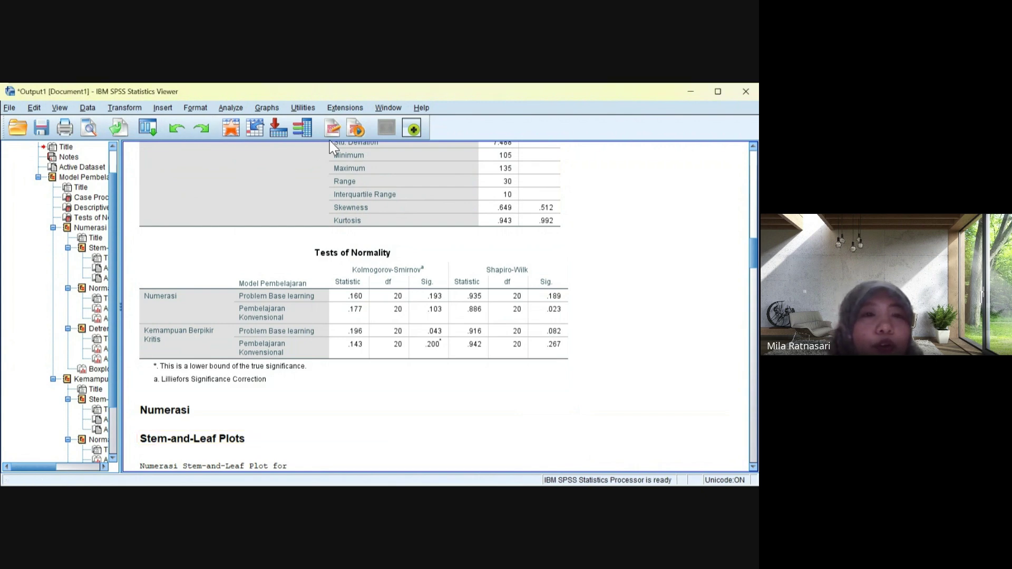
- Start a Univariate General Linear Model analysis with Numerasi as the dependent variable
key(alt+a)
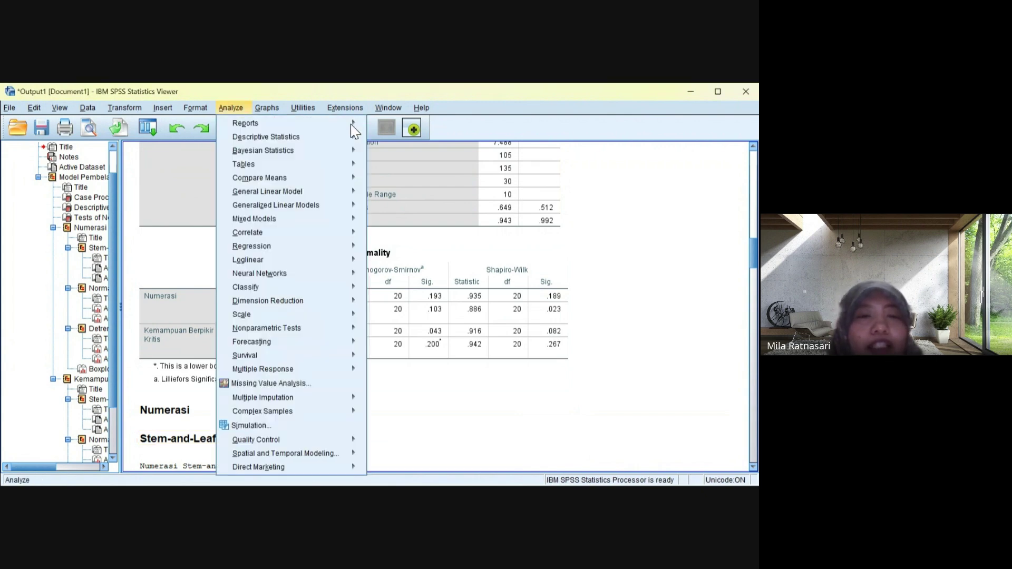
mouse_move(348, 178)
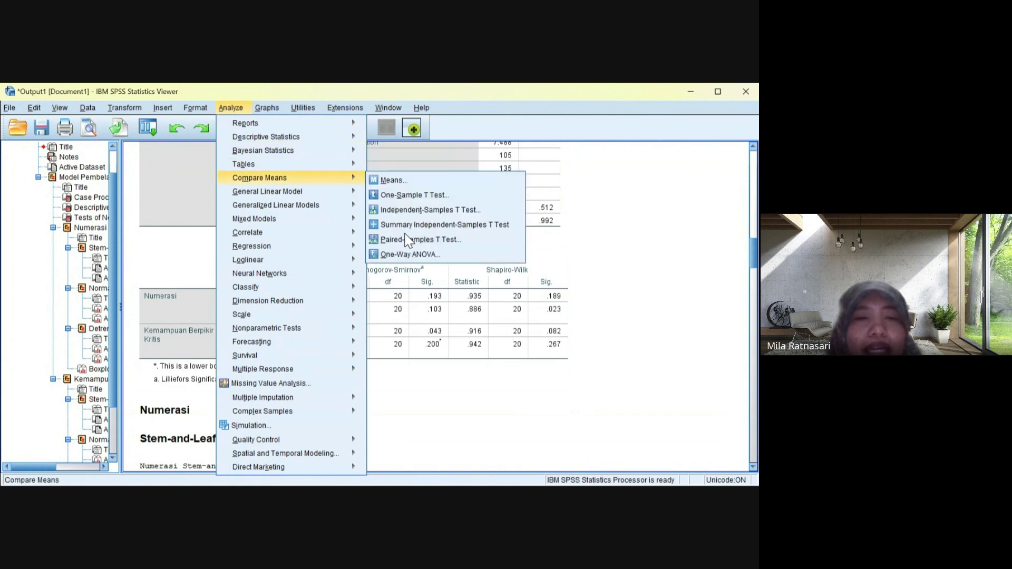
mouse_move(295, 192)
key(Down)
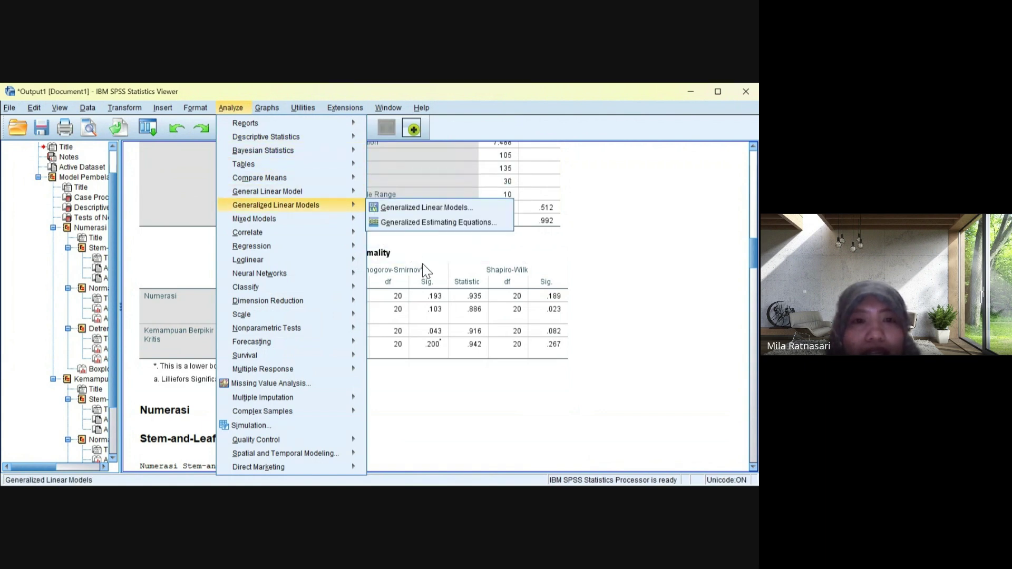
key(Up)
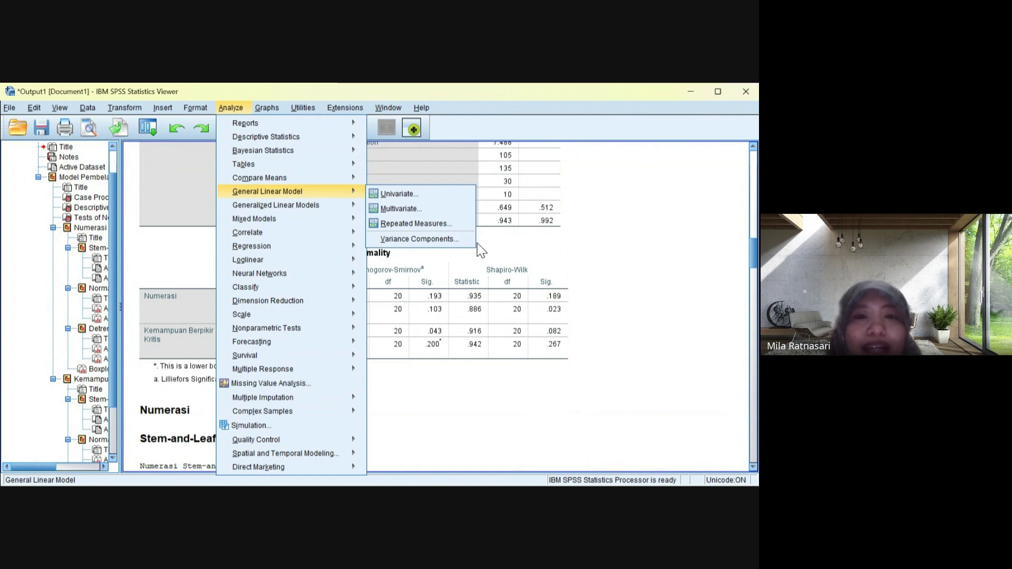
key(Right)
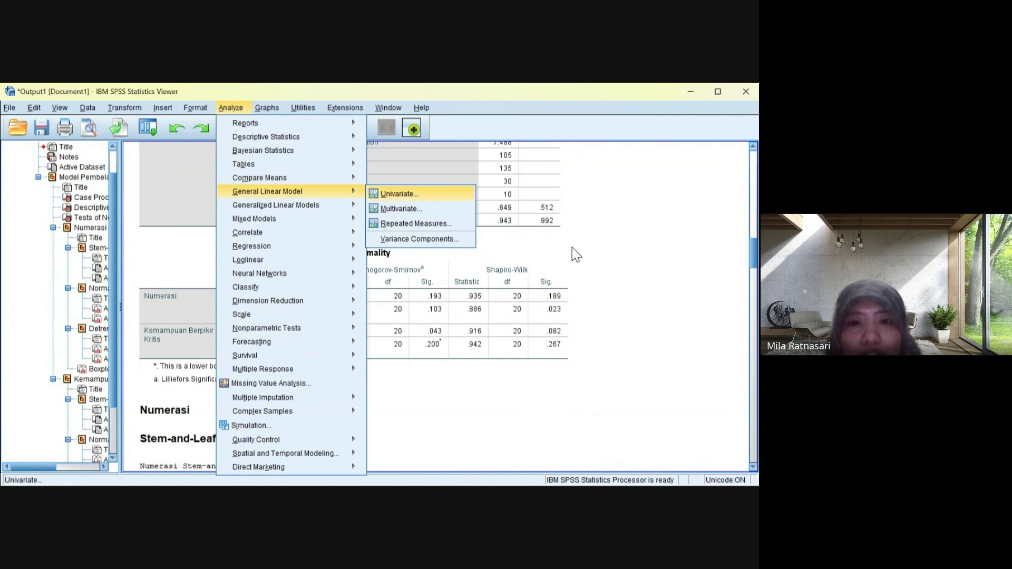
key(Return)
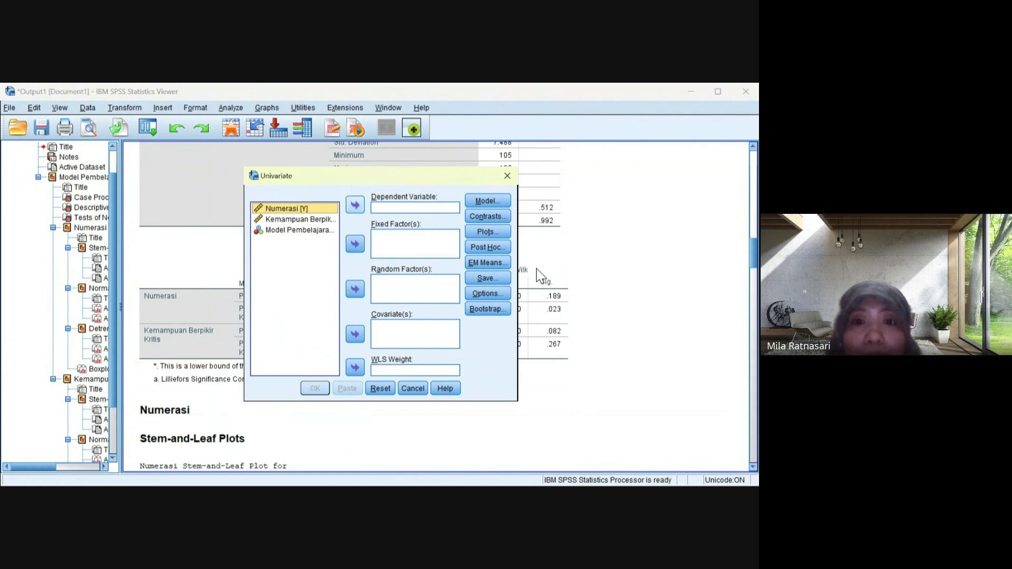
key(alt+d)
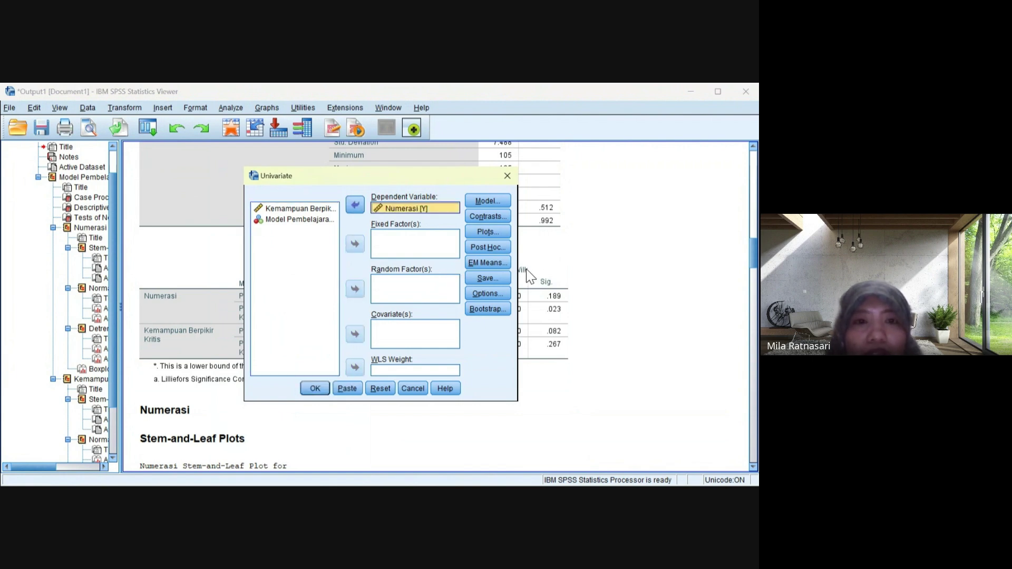
- Assign Kemampuan Berpikir Kritis as the covariate and Model Pembelajaran as the fixed factor of the Univariate analysis
key(shift+Tab)
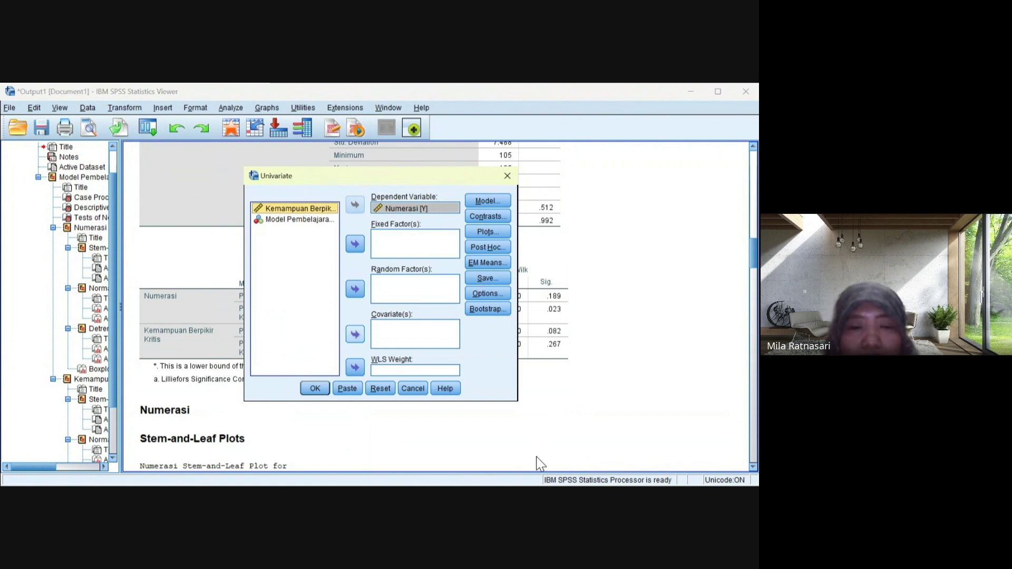
key(alt+c)
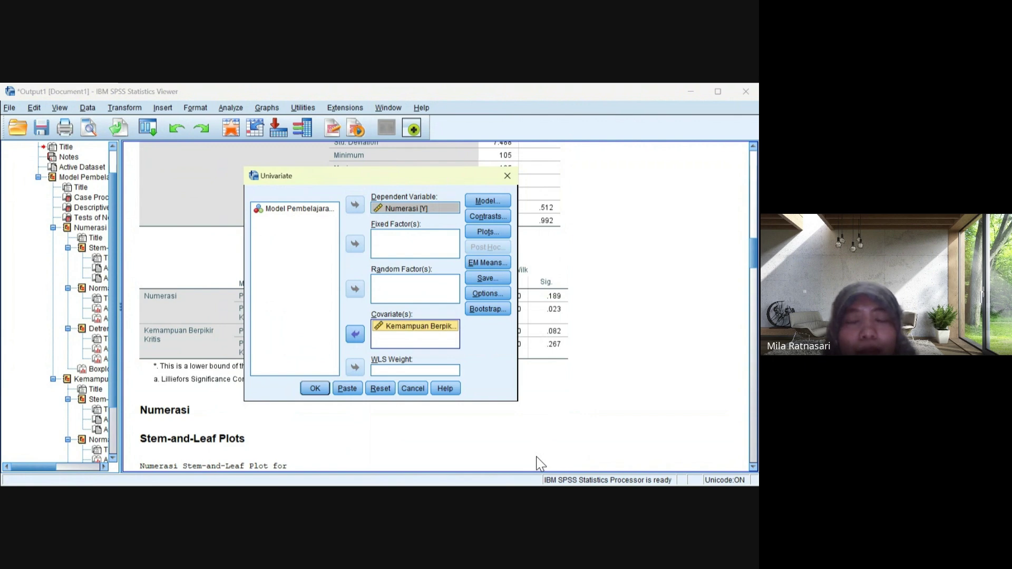
key(Tab)
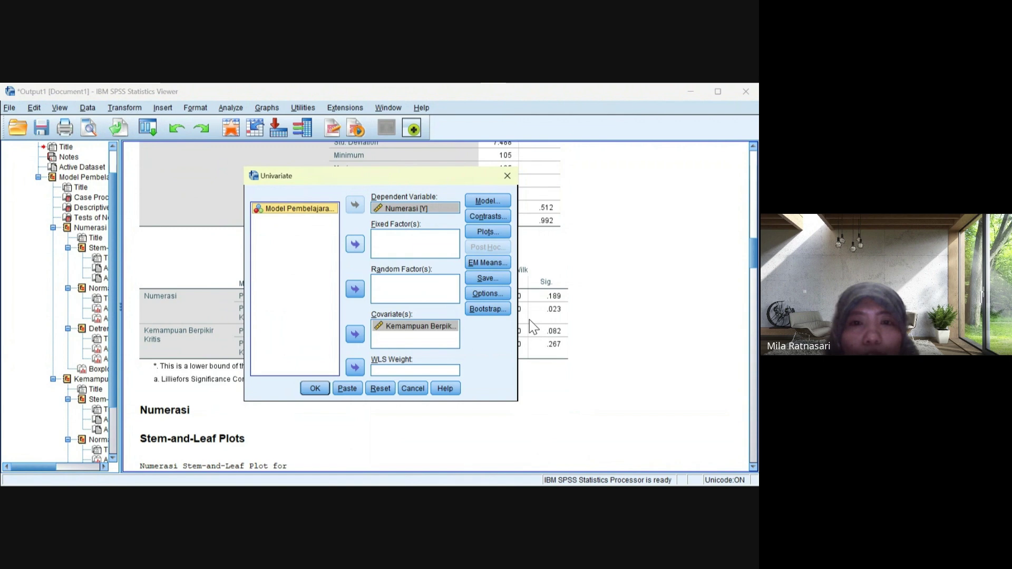
key(space)
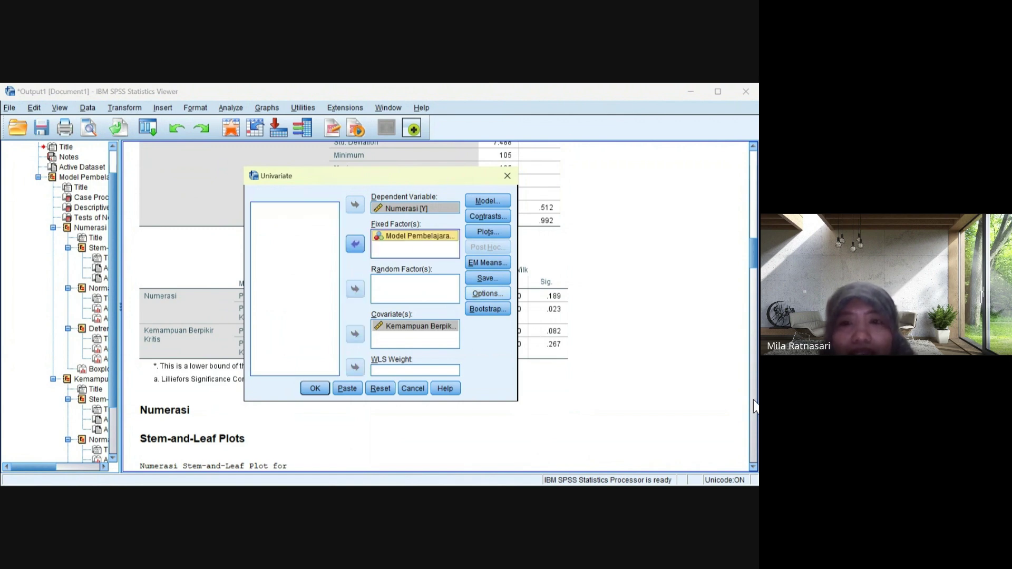
- Include descriptive statistics and homogeneity tests in the Univariate options and run the analysis
key(alt+o)
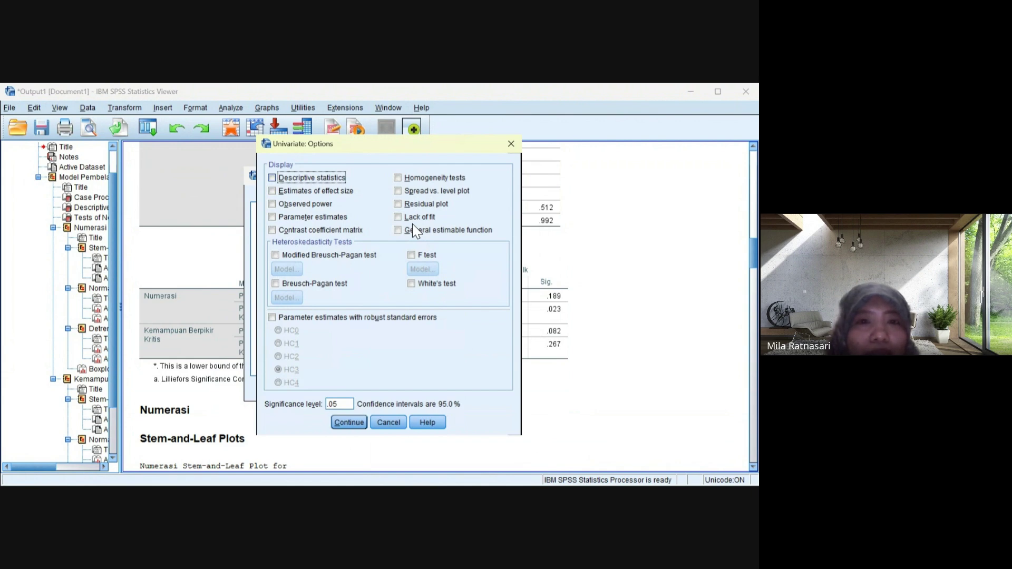
key(space)
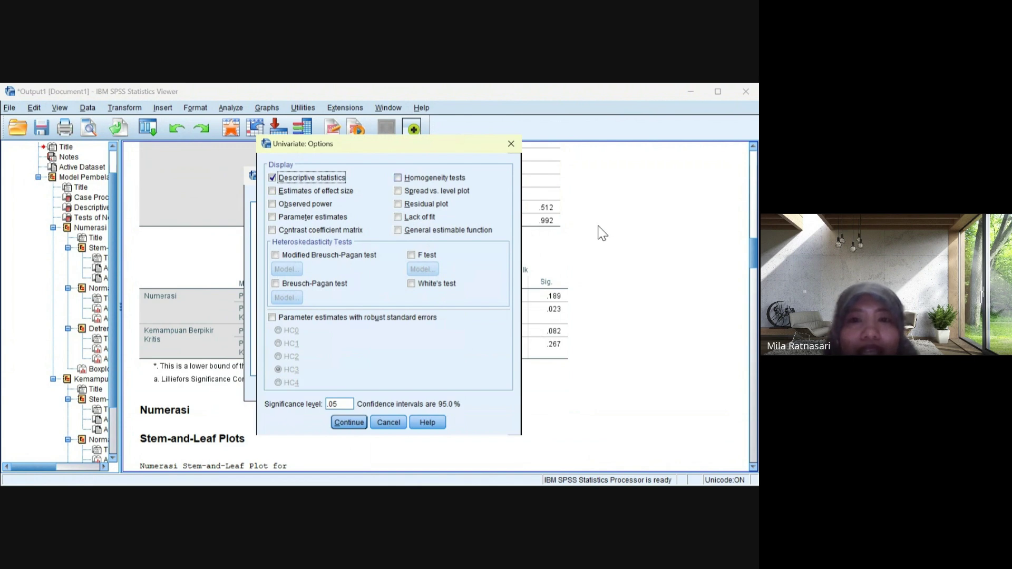
key(Tab)
key(space)
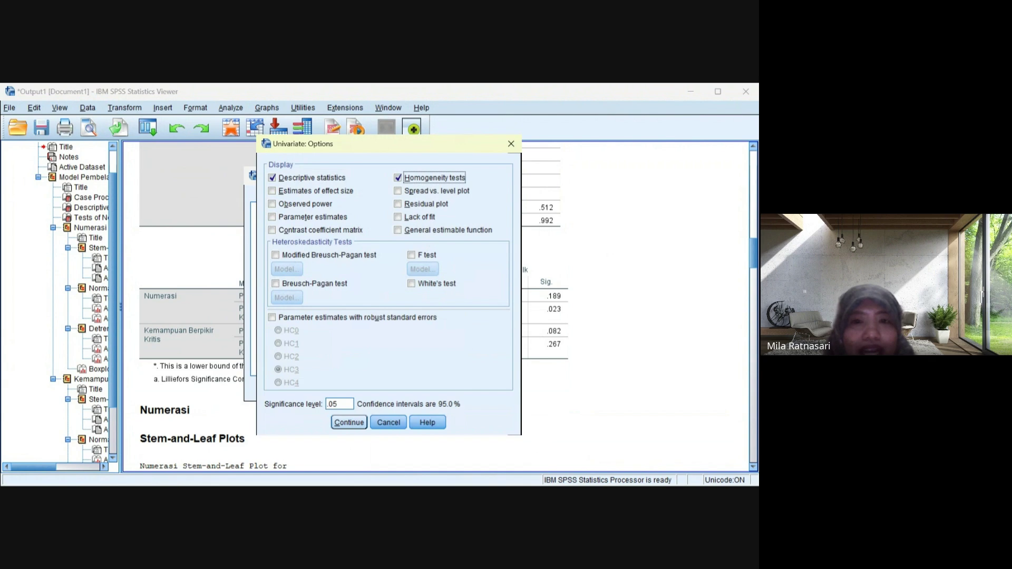
key(Return)
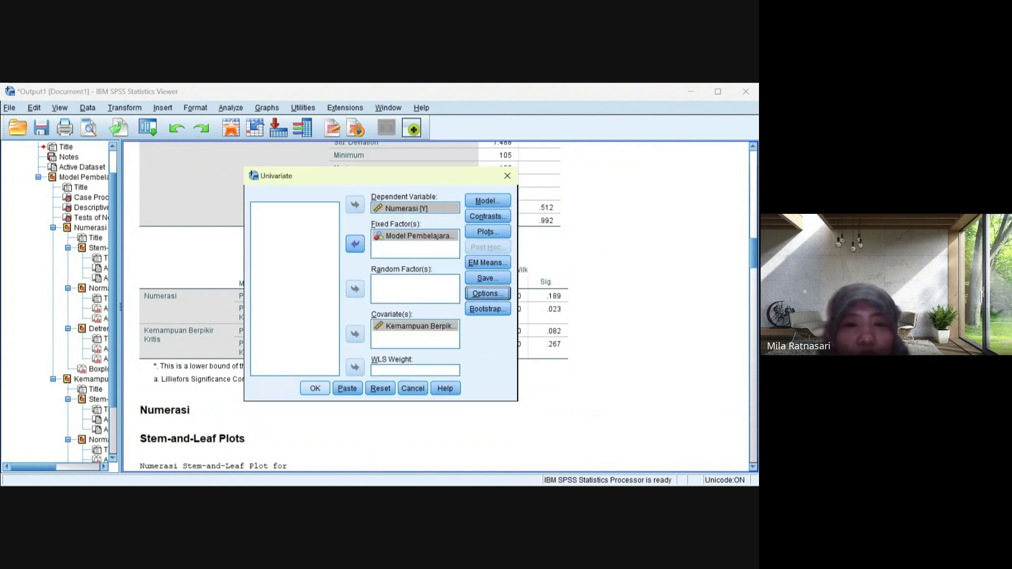
click(314, 389)
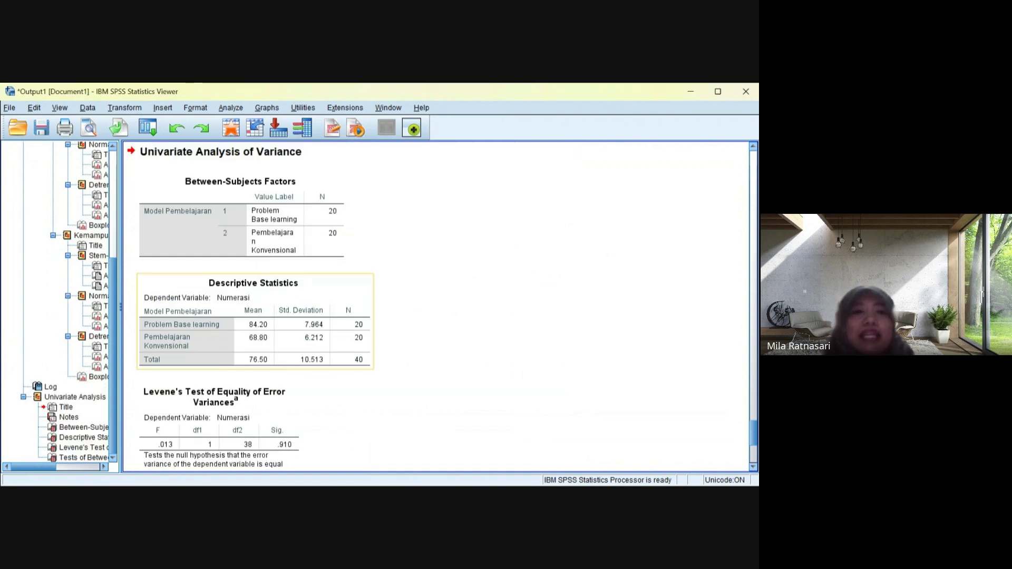
- Examine the Descriptive Statistics, Levene's Test and Tests of Between-Subjects Effects tables for Numerasi
scroll(603, 457, down, 3)
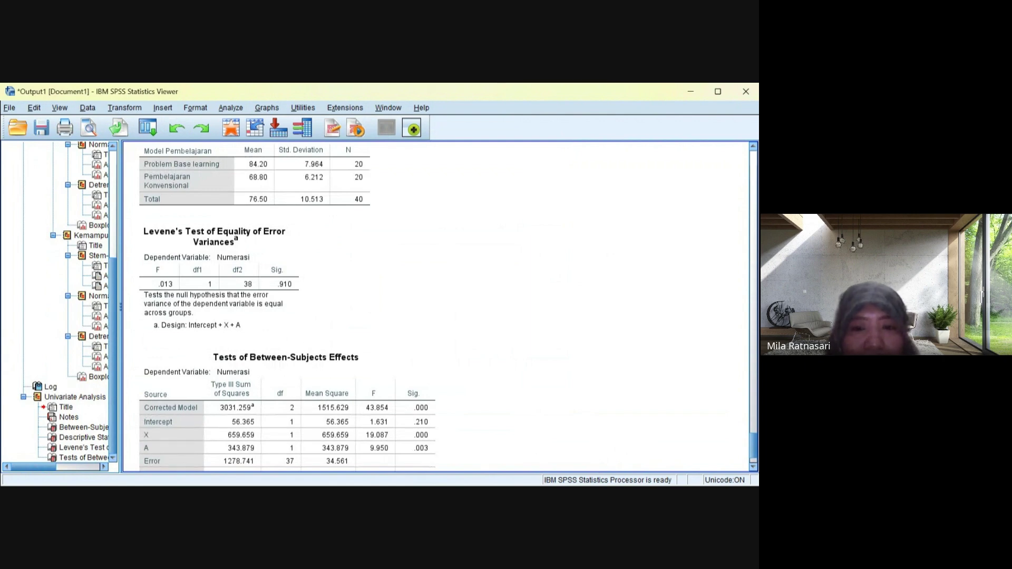
scroll(437, 306, down, 1)
scroll(438, 305, up, 1)
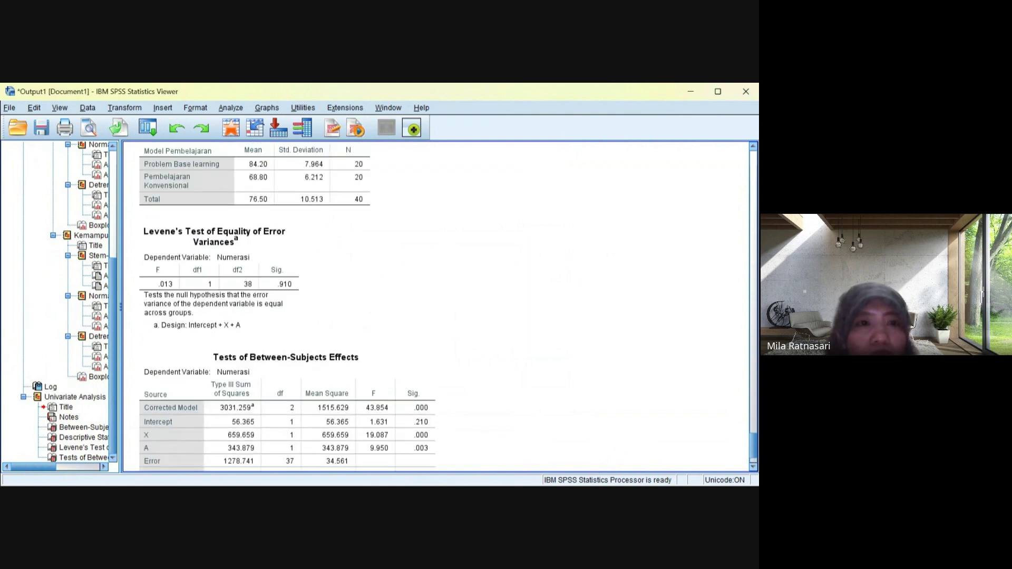
scroll(437, 305, up, 1)
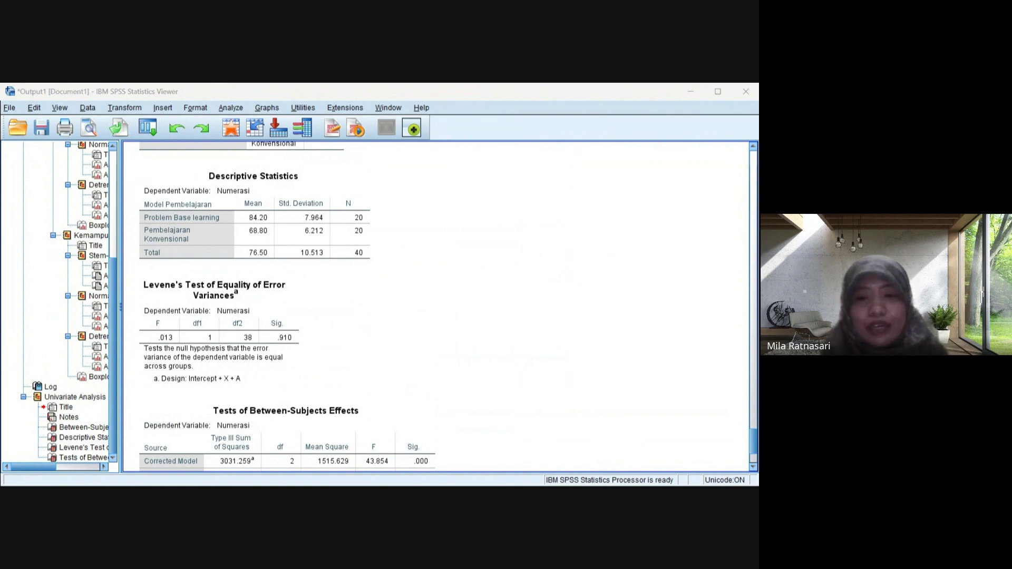
scroll(288, 432, down, 2)
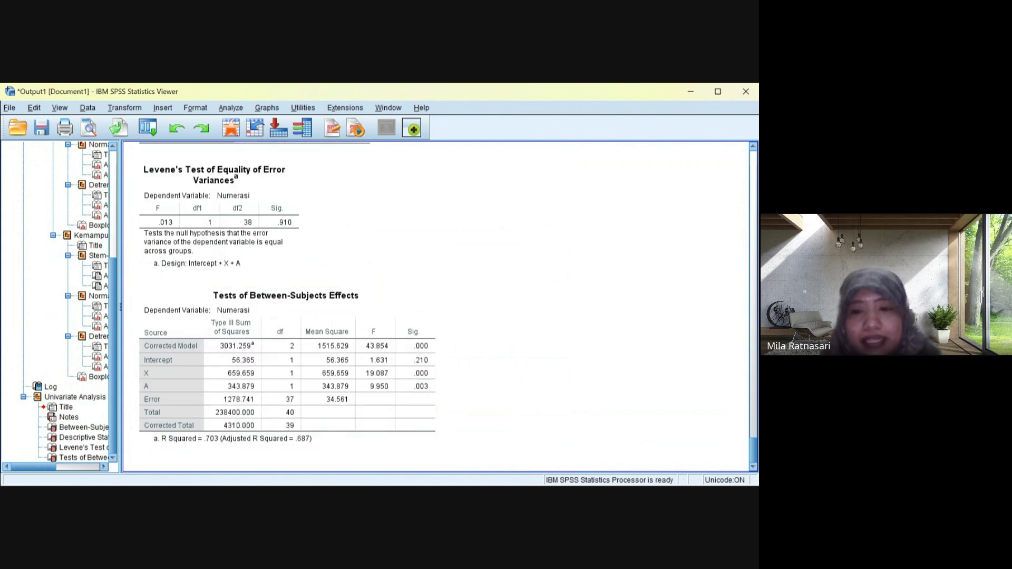
- Switch to the WPS spreadsheet and review the two-way data on the ANACOVA 2 JALUR sheet
key(alt+Tab)
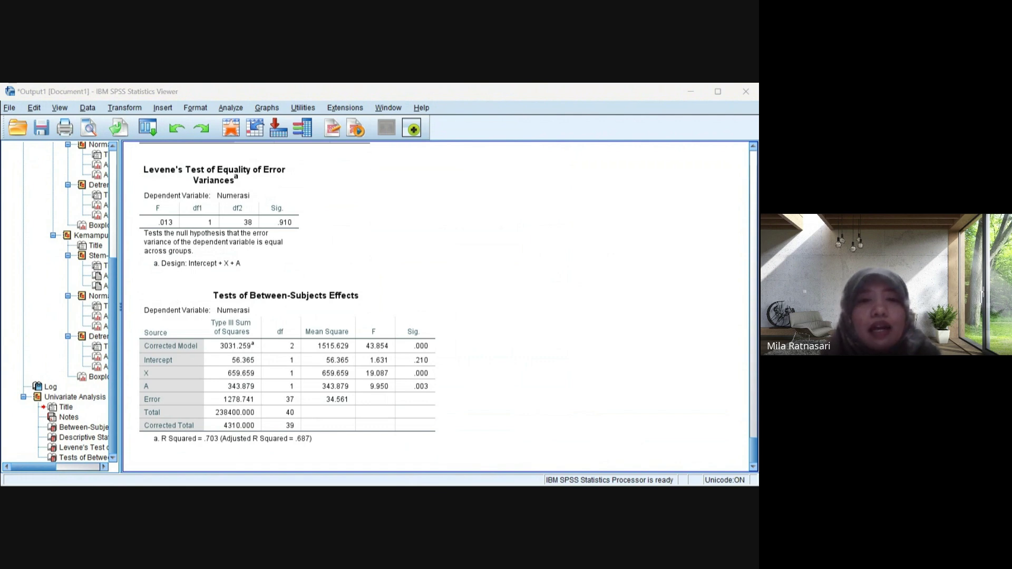
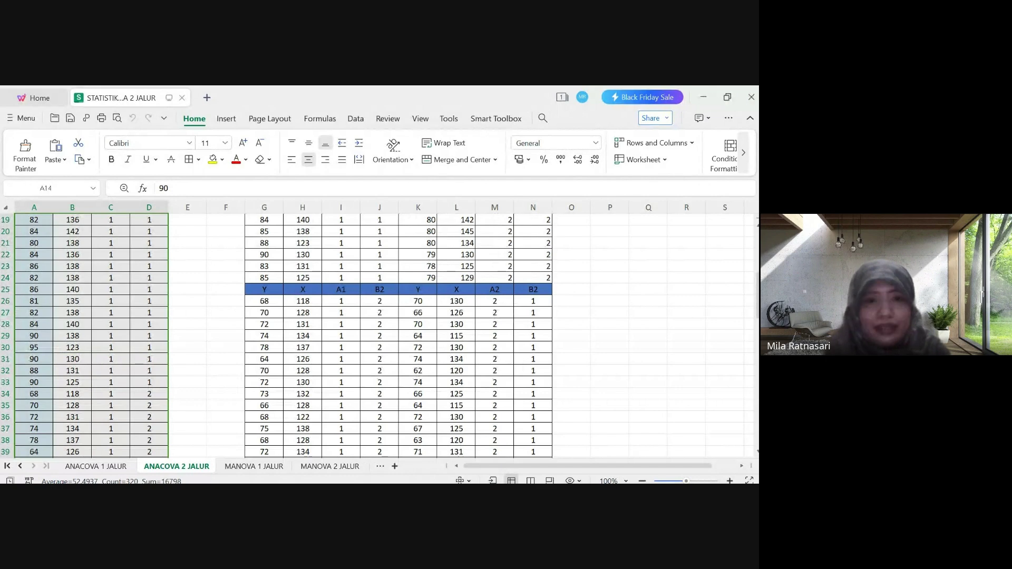
scroll(411, 374, up, 6)
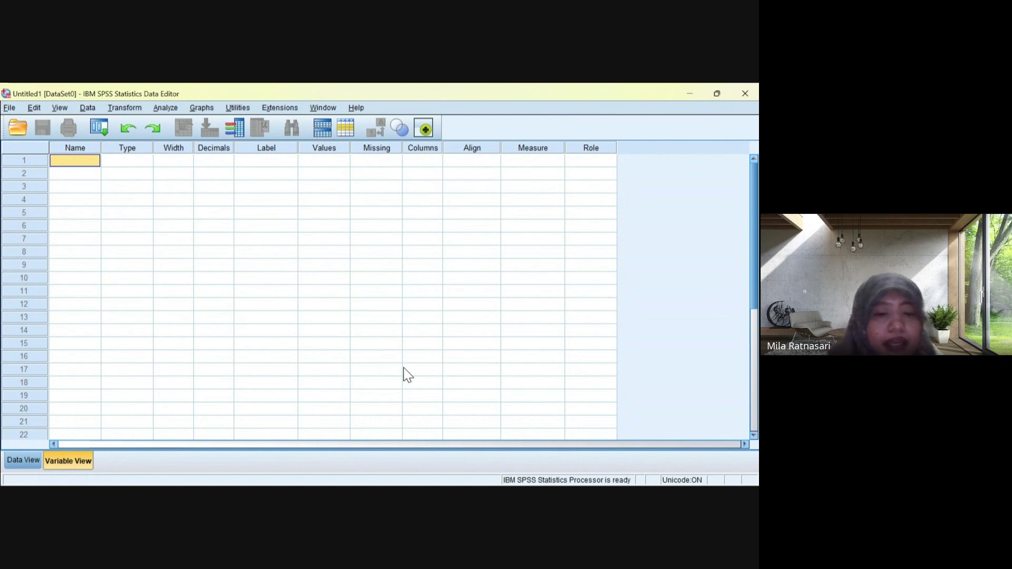
- Define the first variable Y in the new SPSS dataset with 0 decimals and the label Numerasi
text(y)
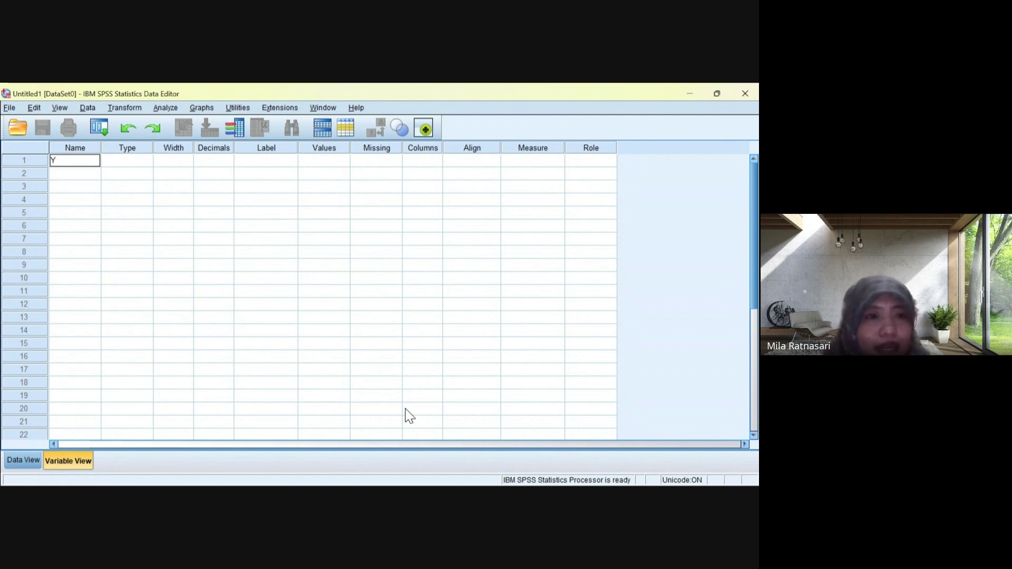
key(Tab)
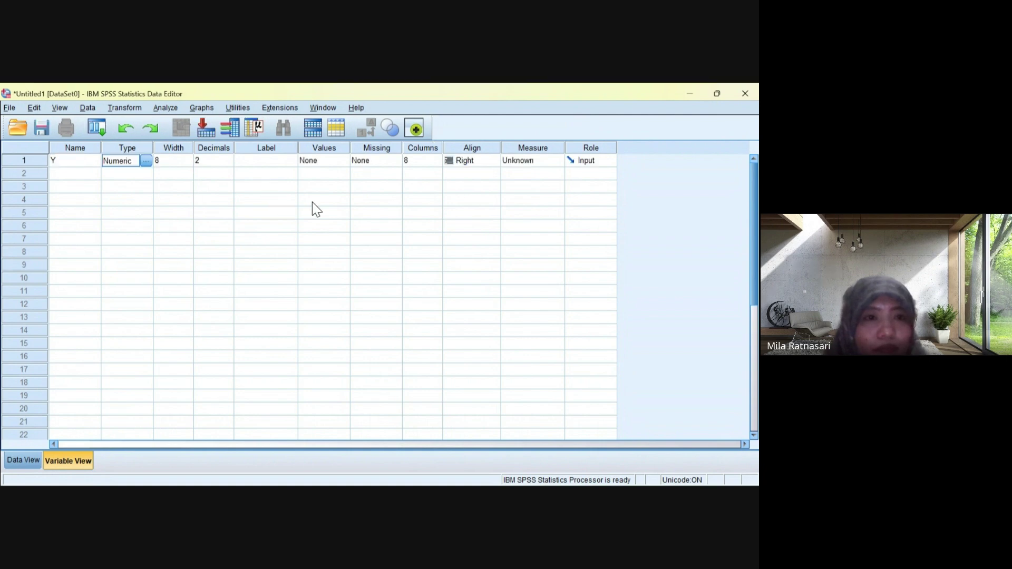
key(Tab)
key(Tab)
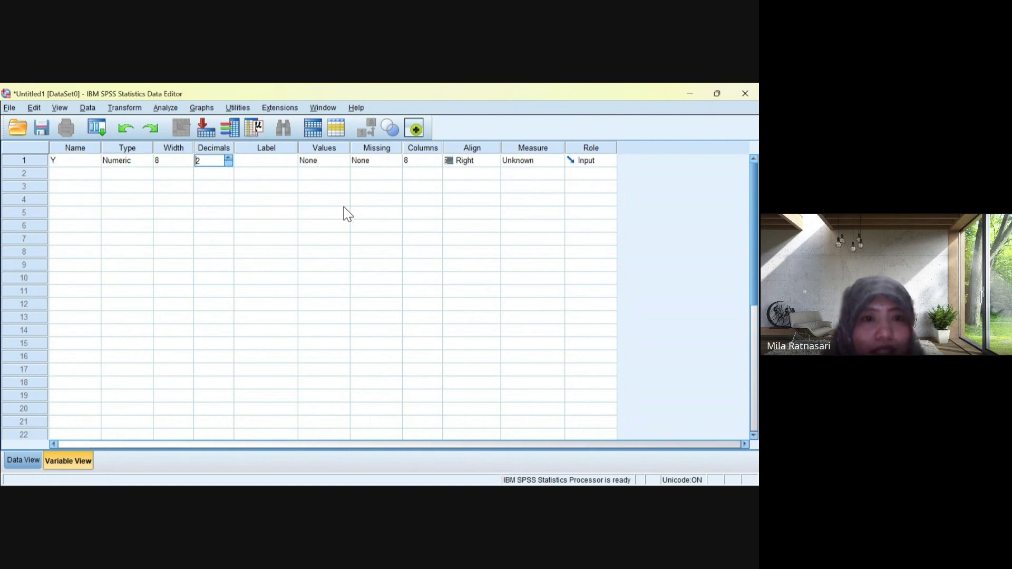
text(0)
key(Tab)
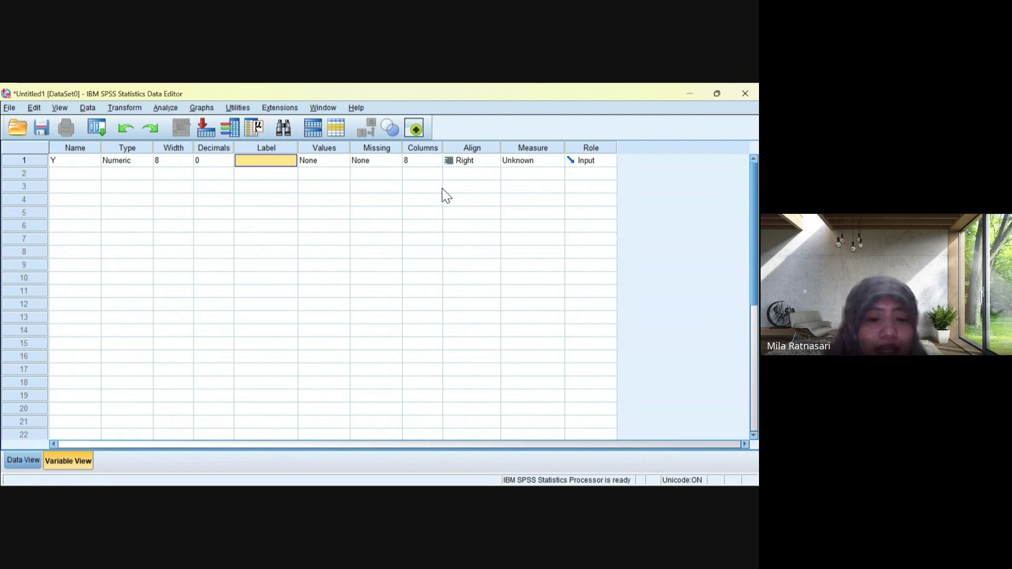
text(Numerasi)
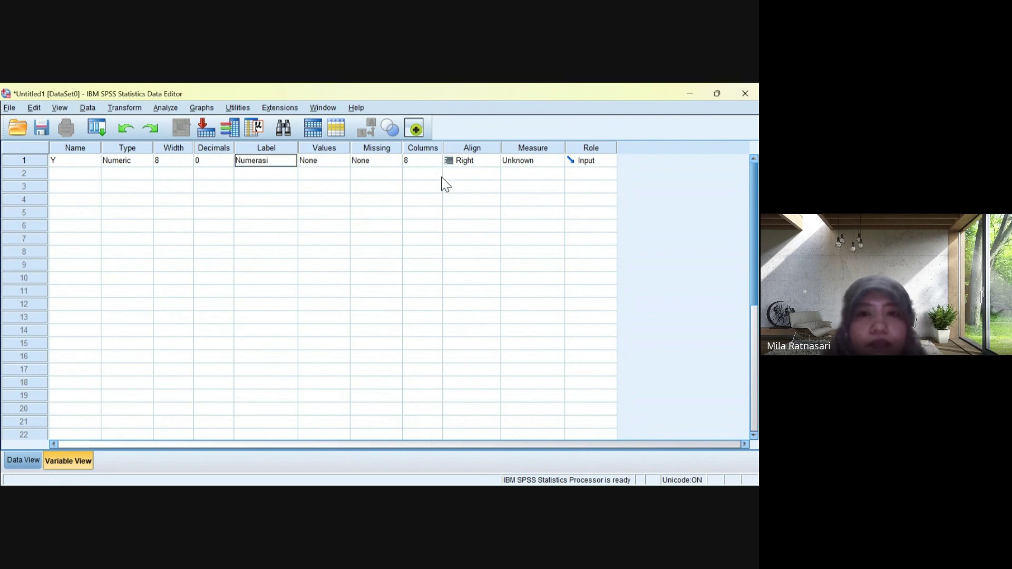
- Set variable Y to Center alignment and Scale measurement level
key(Tab)
key(Tab)
key(Tab)
key(Tab)
key(alt+Down)
key(Down)
key(Return)
key(Tab)
key(alt+Down)
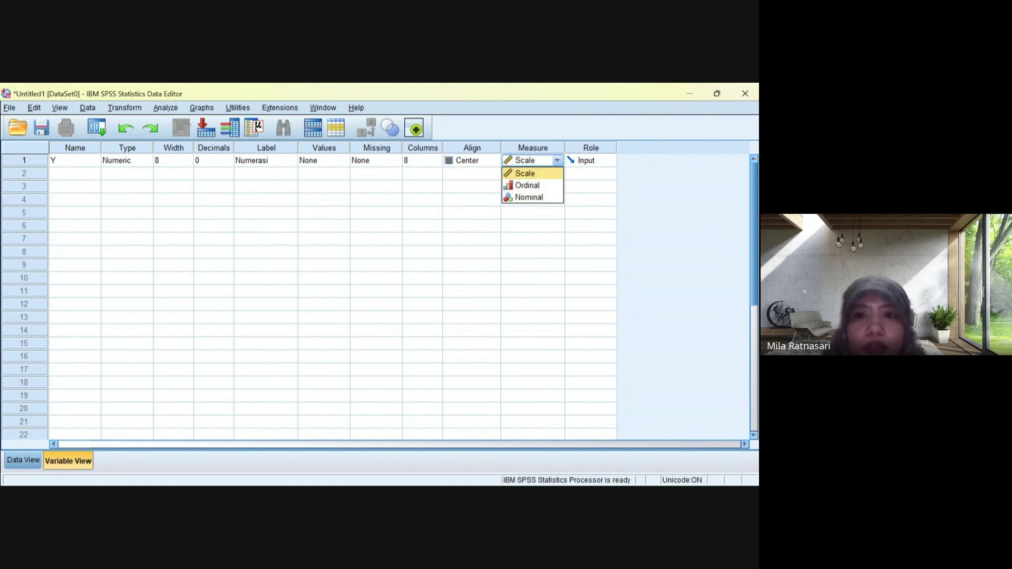
key(Return)
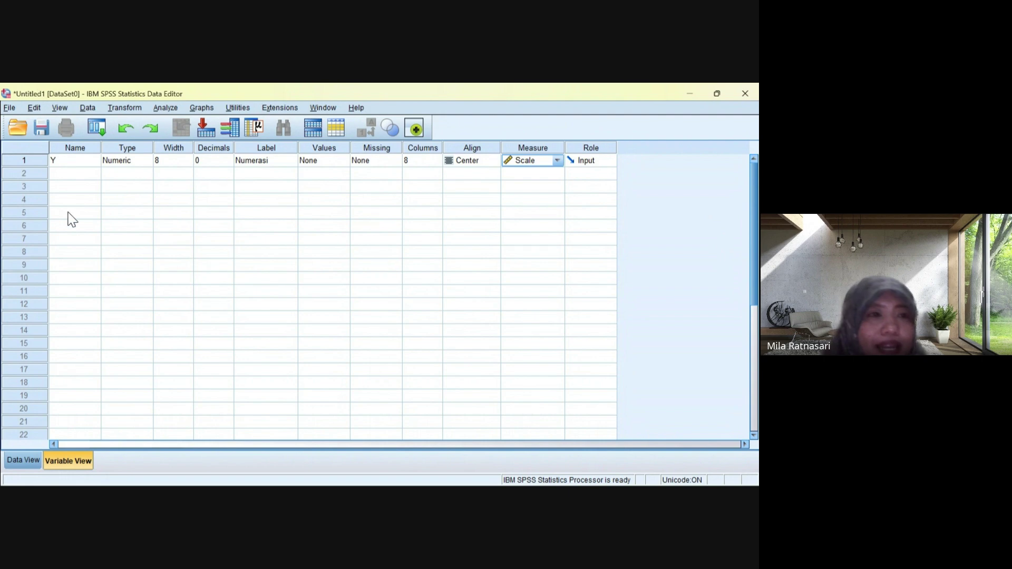
- Define the second variable X with 0 decimals and the label "Kemmapuan Berpikir Kritis"
key(Tab)
key(Tab)
text(X)
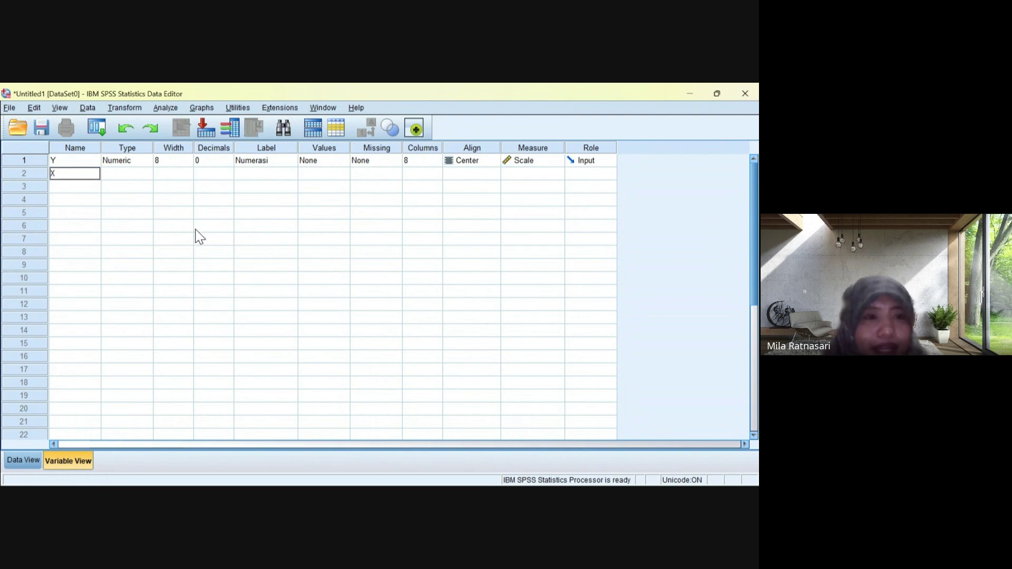
key(Return)
key(Up)
key(Right)
key(Right)
key(BackSpace)
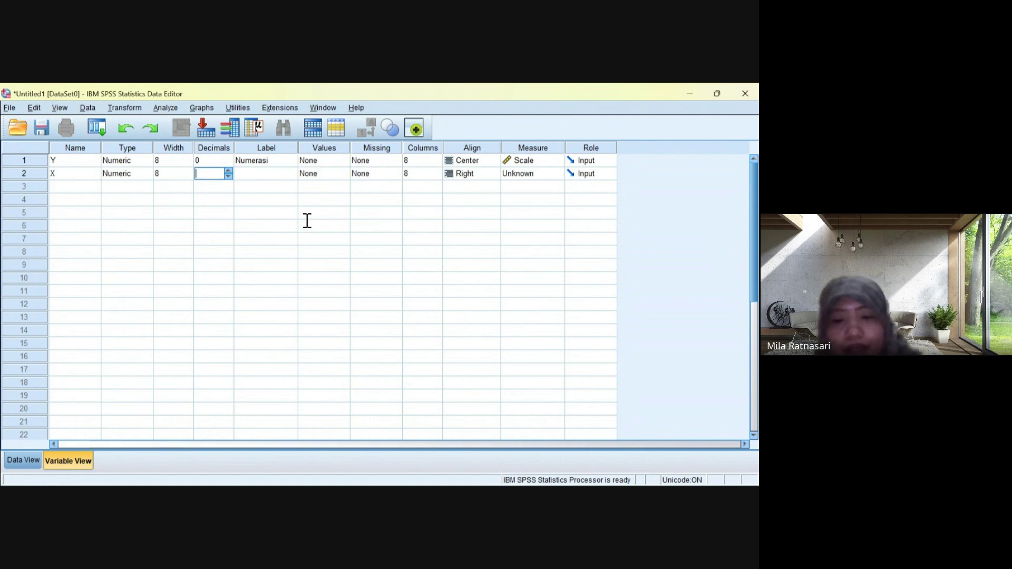
text(0)
key(Tab)
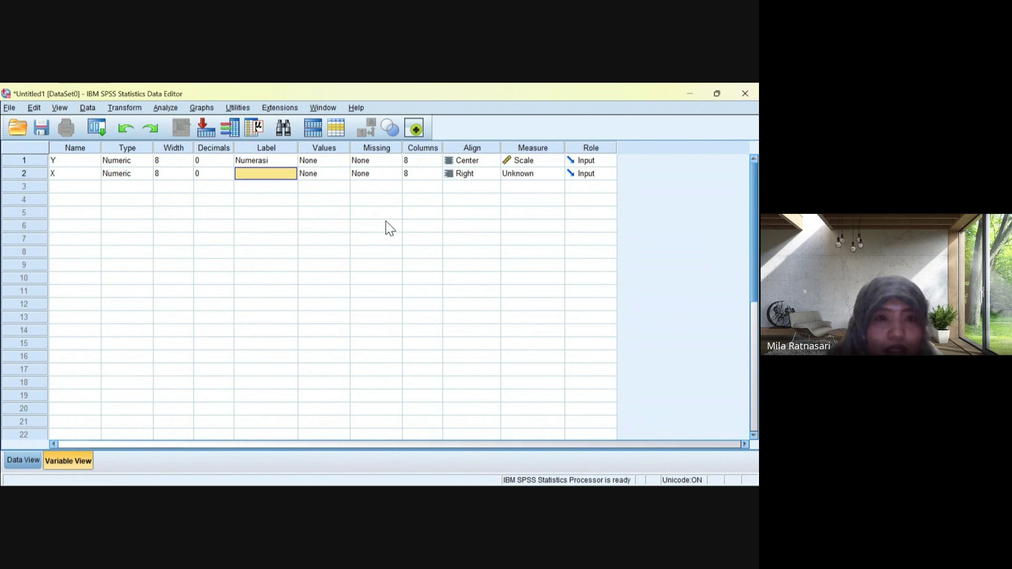
text(Kemmapua)
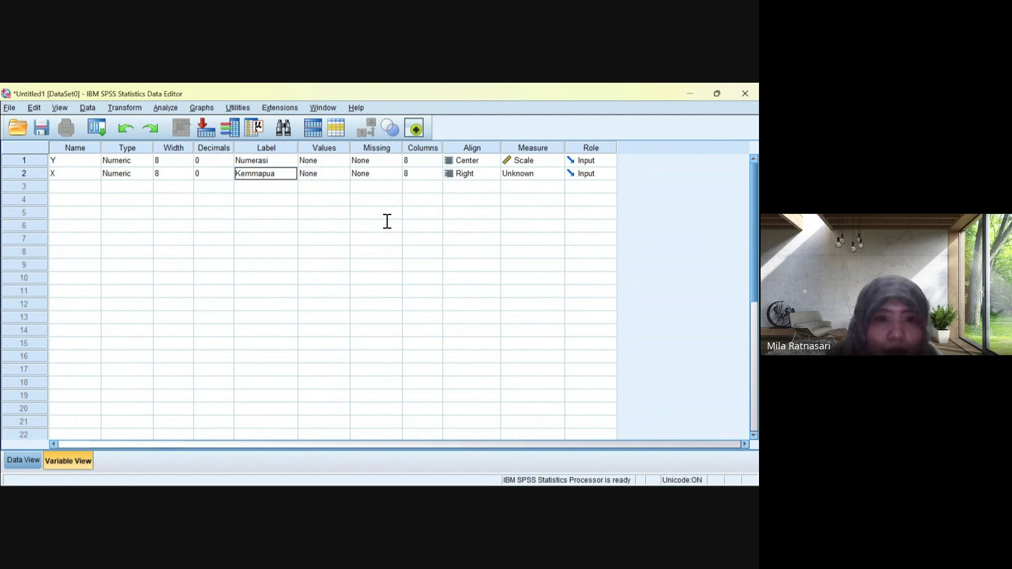
text(n Berpikir Kritis)
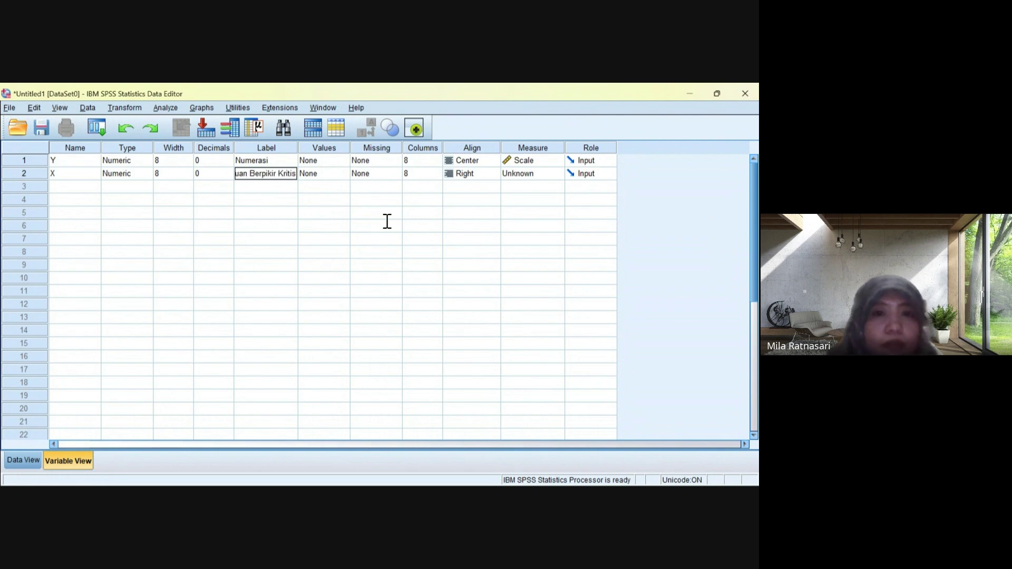
- Set variable X to Center alignment and Scale measurement level
key(Tab)
key(Tab)
key(Tab)
key(Tab)
key(alt+Down)
key(Down)
key(Return)
key(Tab)
key(alt+Down)
key(Down)
key(Return)
key(Tab)
key(Tab)
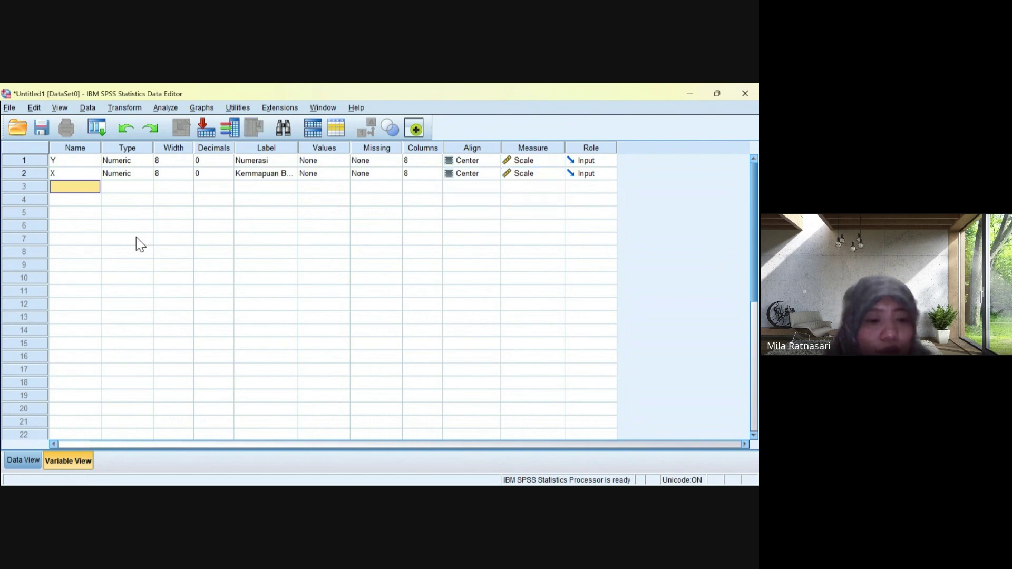
- Define the third variable A with 0 decimals and the label Model Pembelajaran
text(A)
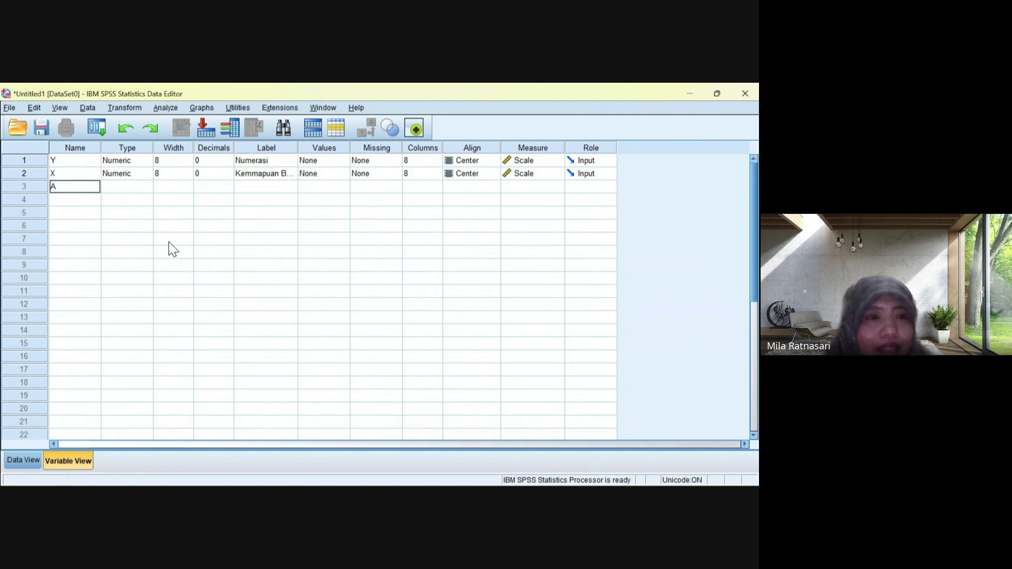
key(Tab)
key(Tab)
key(Tab)
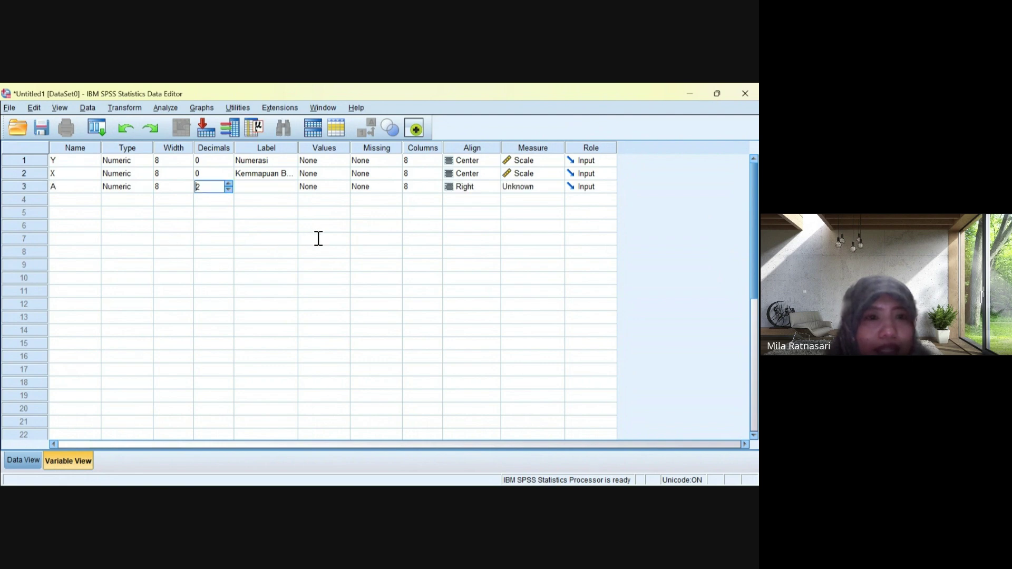
text(1)
key(BackSpace)
text(0)
key(Tab)
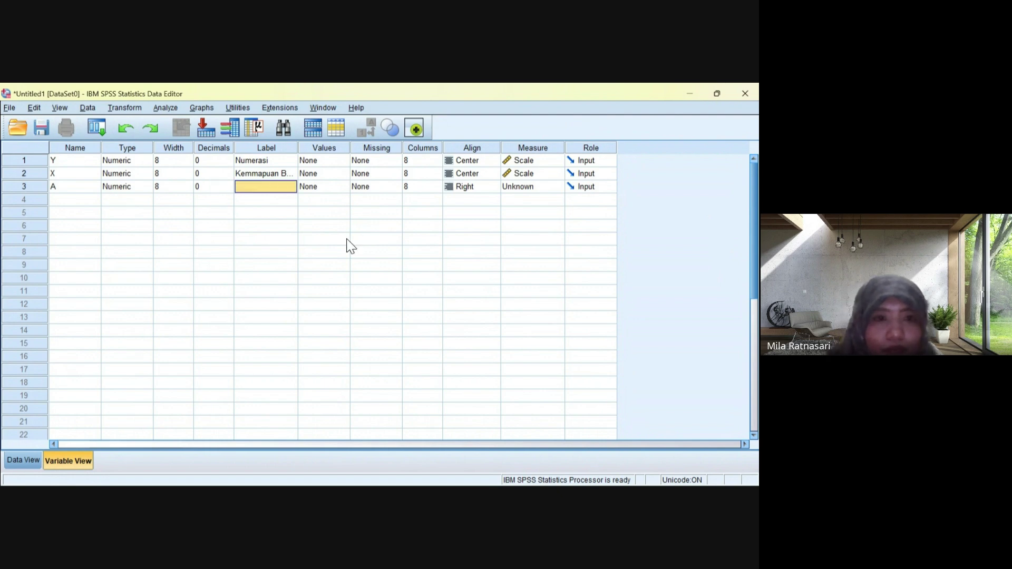
text(Model)
text( Pem)
text(belajaran)
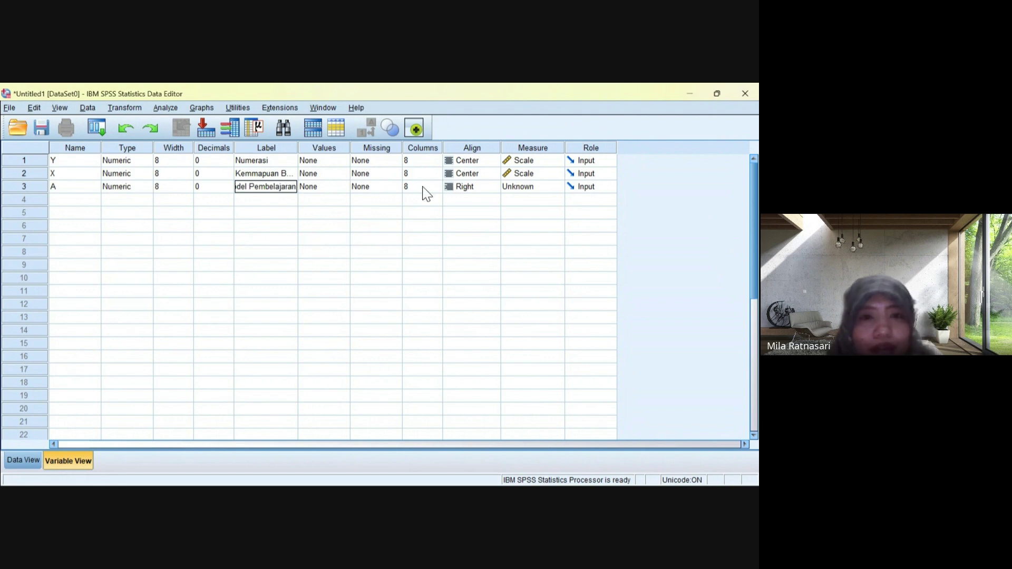
- Add the value label 1 = "Problem Based Learning" to variable A
click(328, 183)
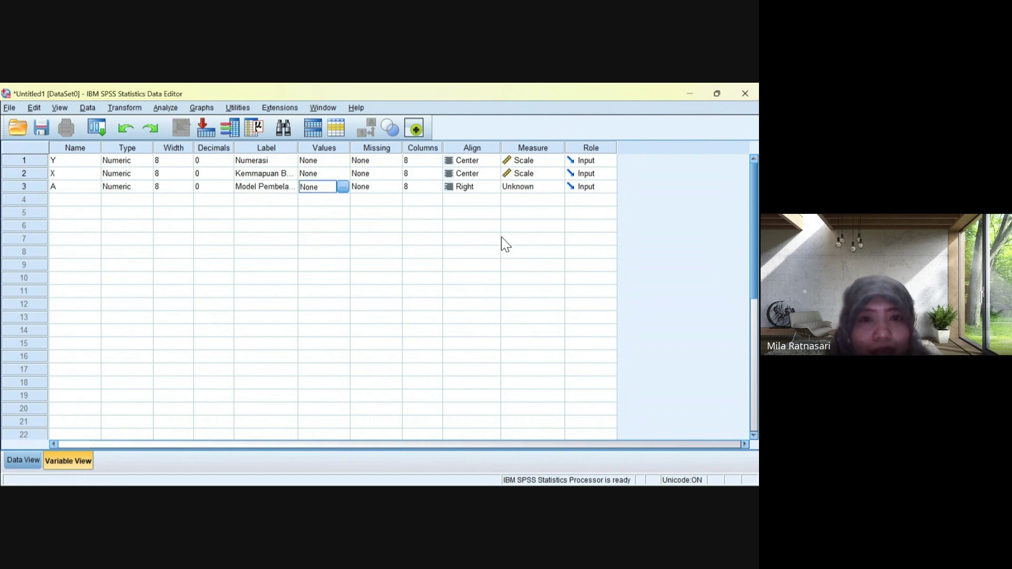
click(342, 188)
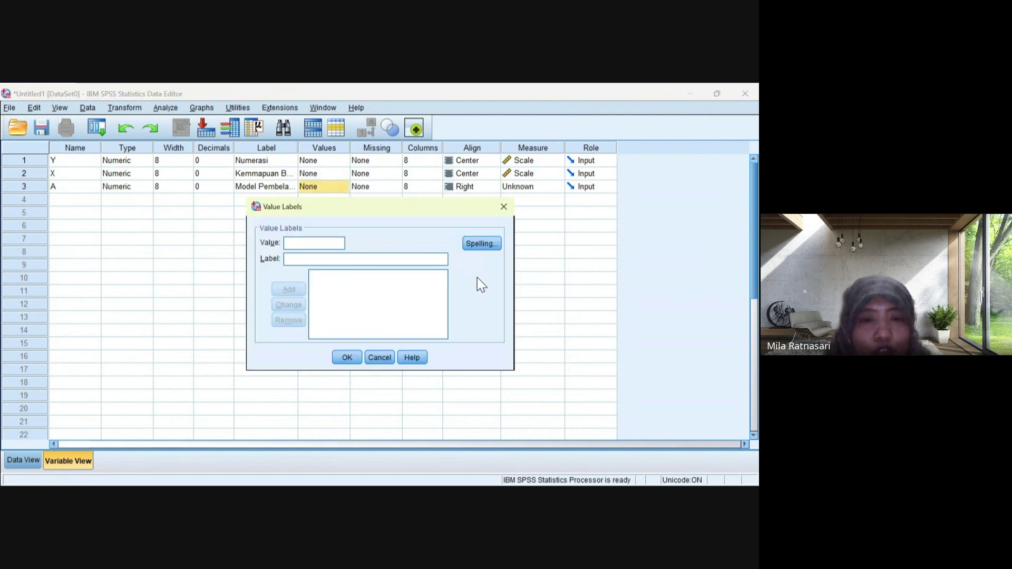
text(1)
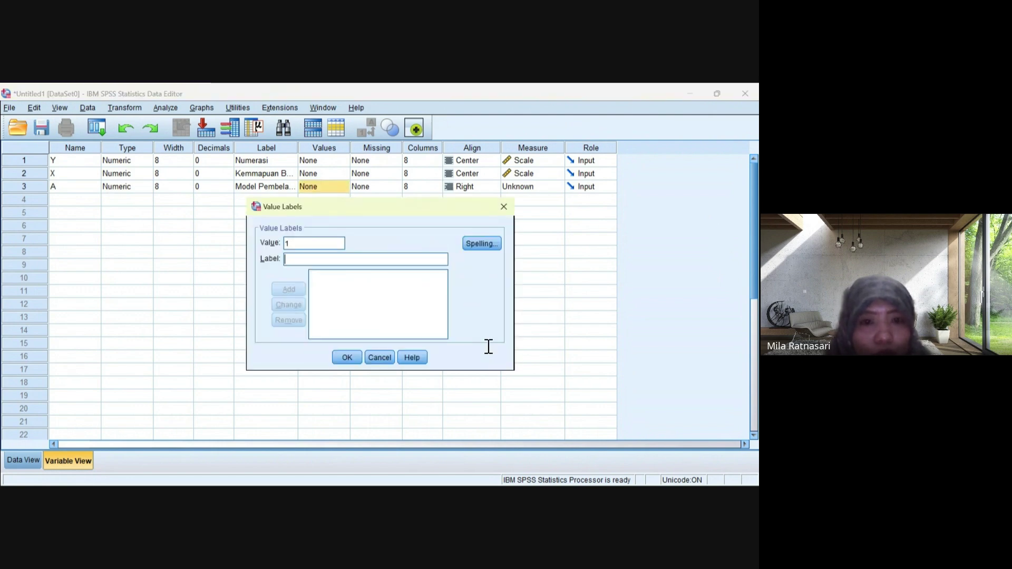
text(Problem Based Learning)
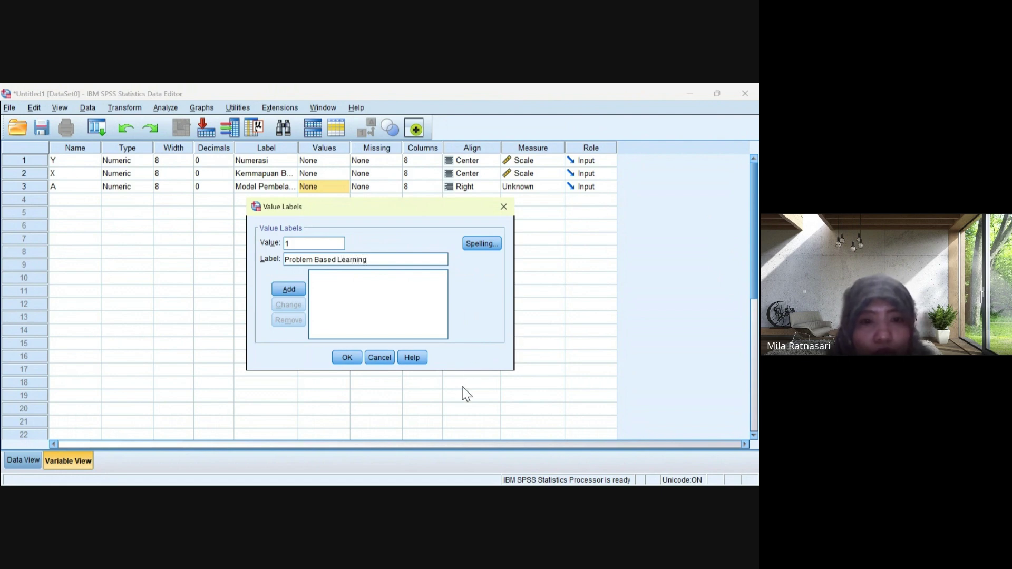
key(Return)
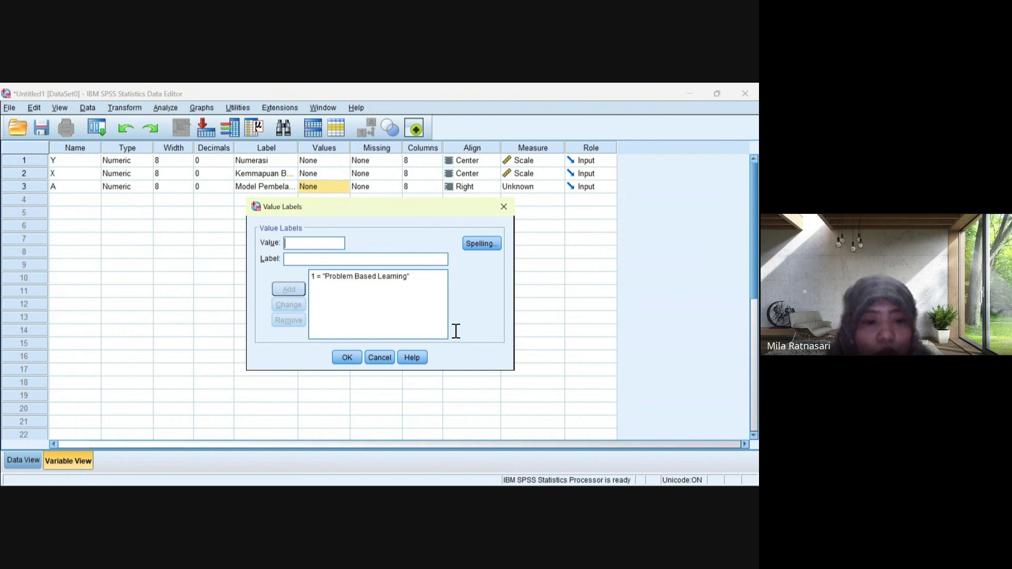
- Add the value label 2 = "Pembelajaran Konvensional" to variable A and apply its value labels
text(2)
key(Tab)
text(Pembelajaran)
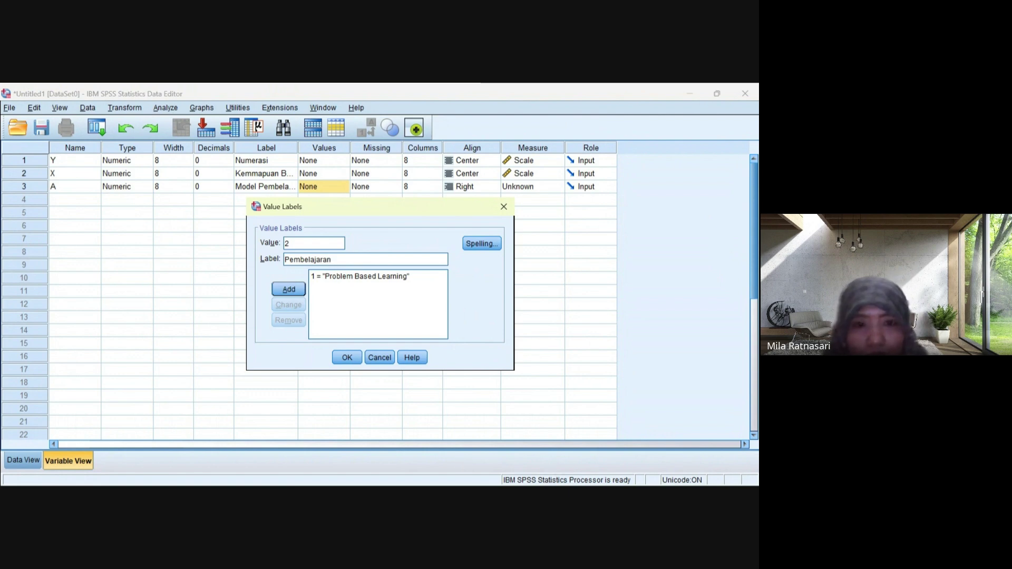
text( Konvensional)
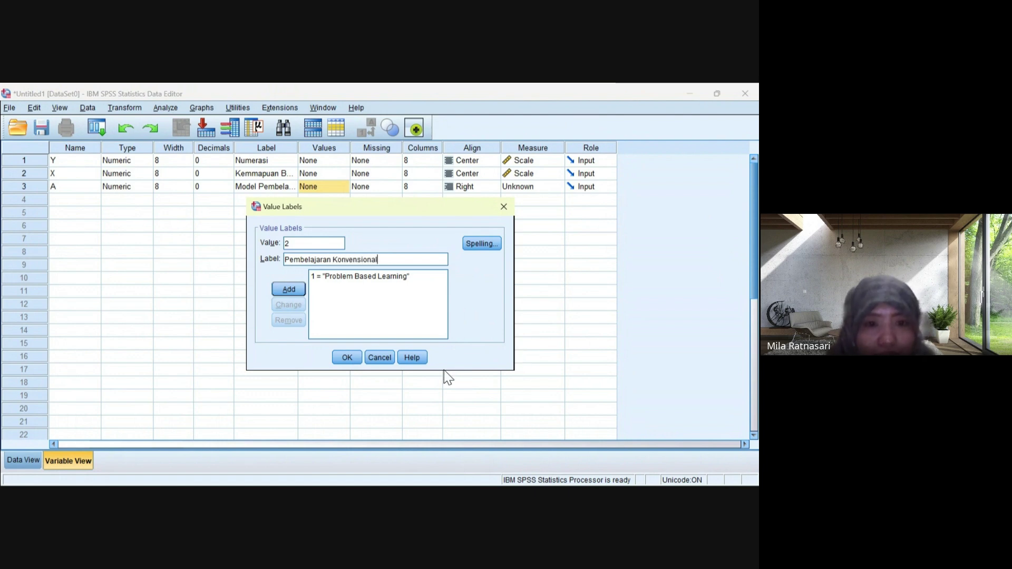
key(Return)
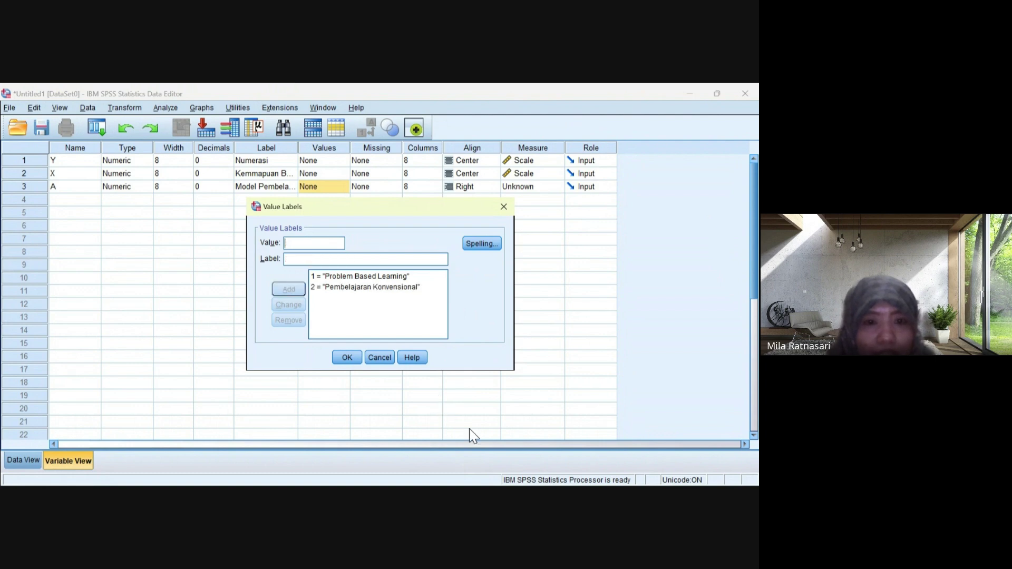
click(347, 357)
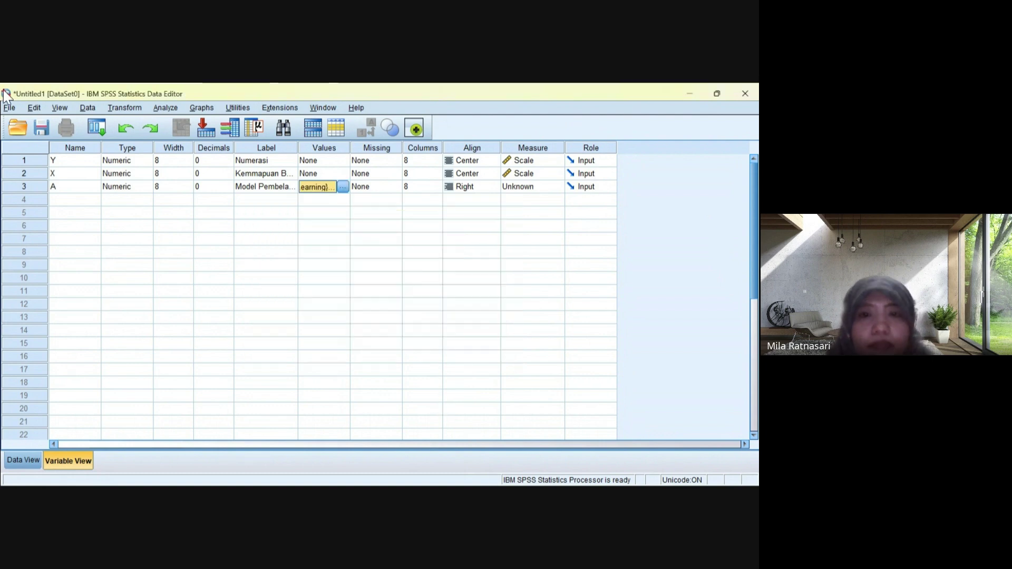
- Define the fourth variable B with 0 decimals and the label Prestasi Belajar
click(98, 253)
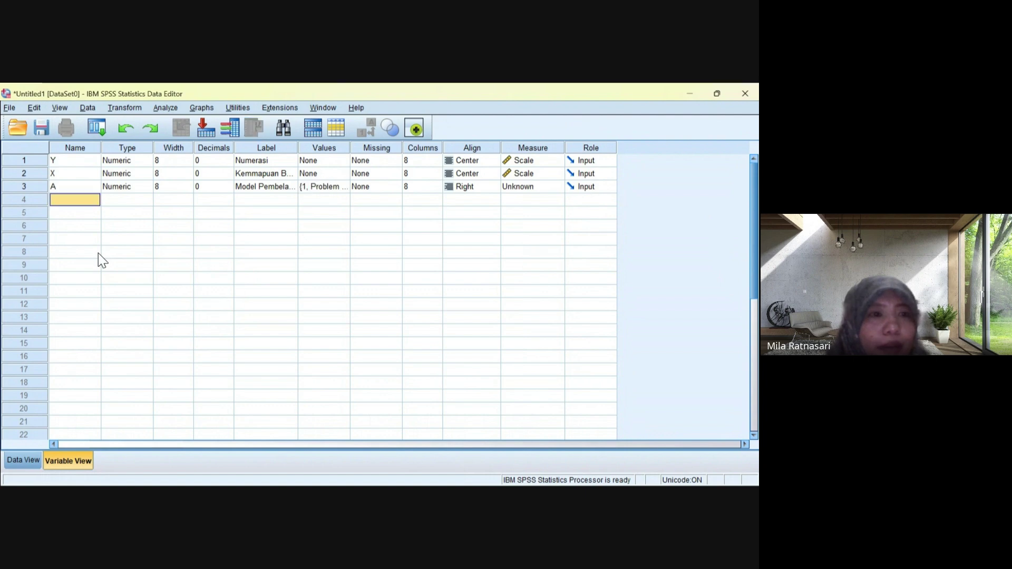
text(B)
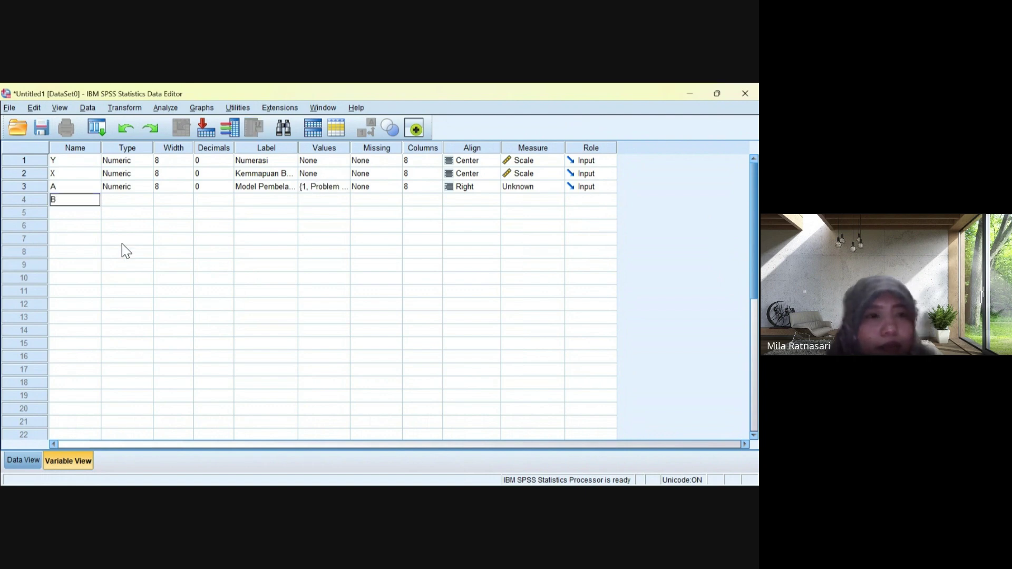
key(Tab)
key(Tab)
key(Tab)
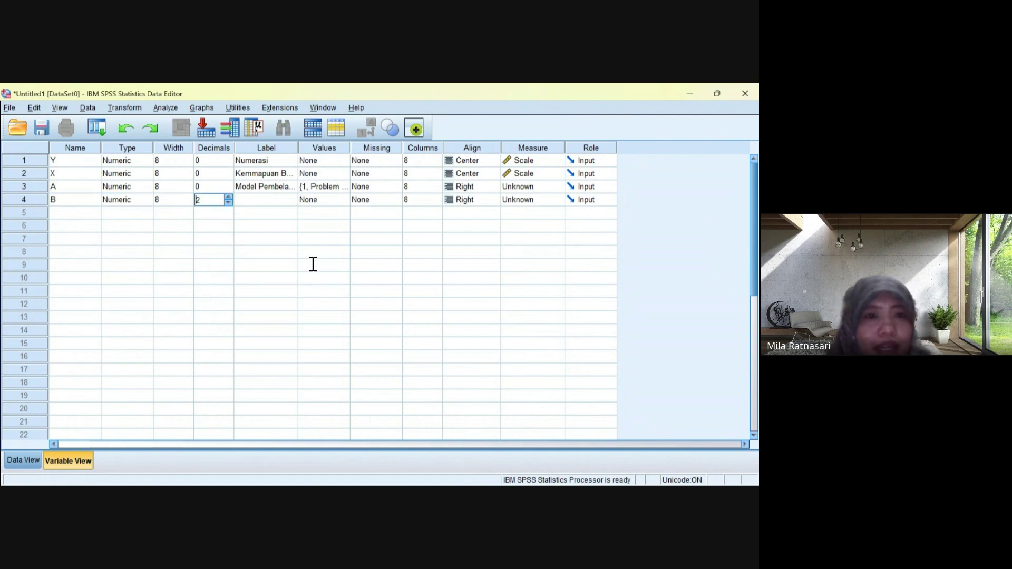
text(1)
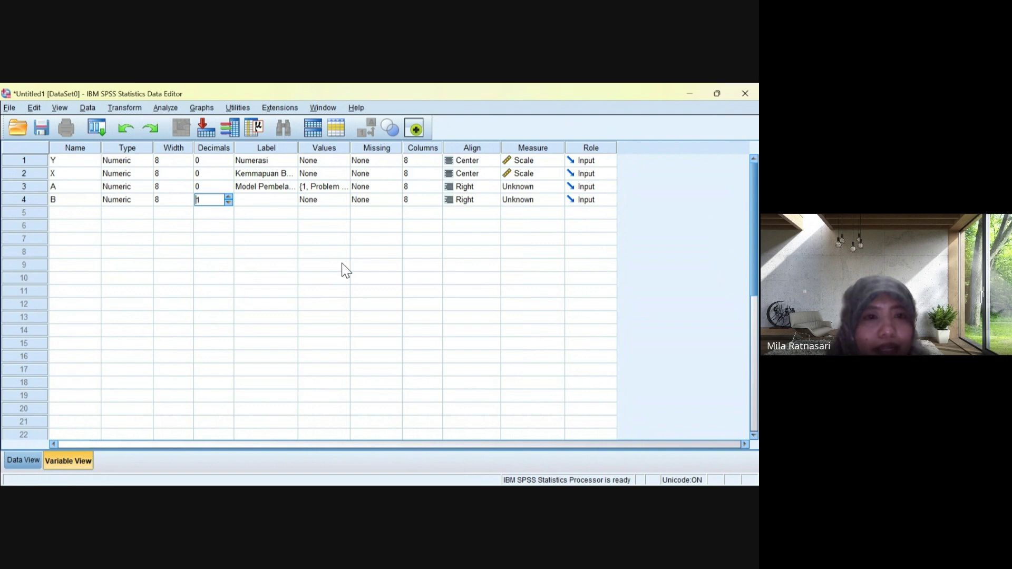
key(Tab)
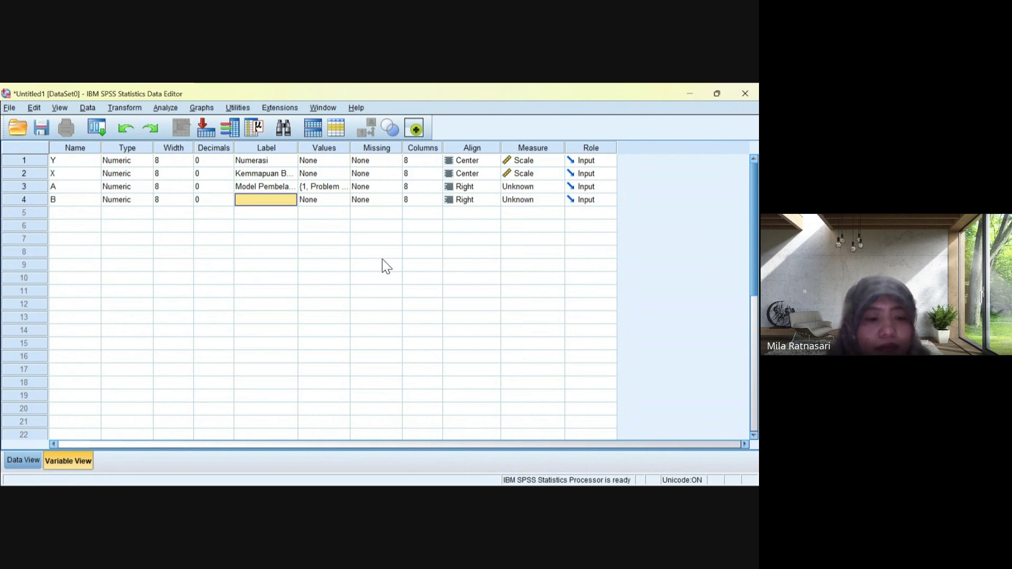
text(Prestasi Be)
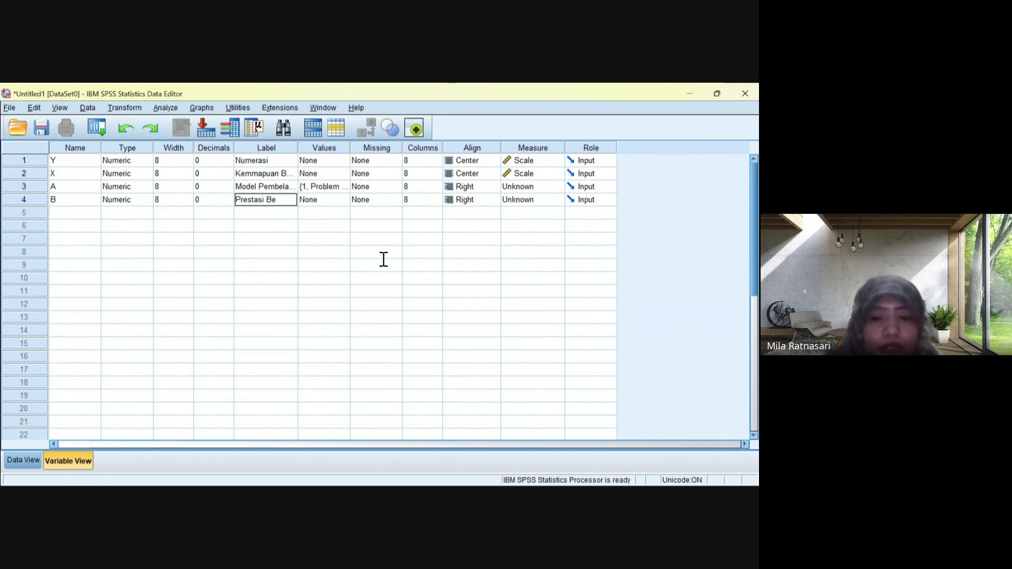
text(lajar)
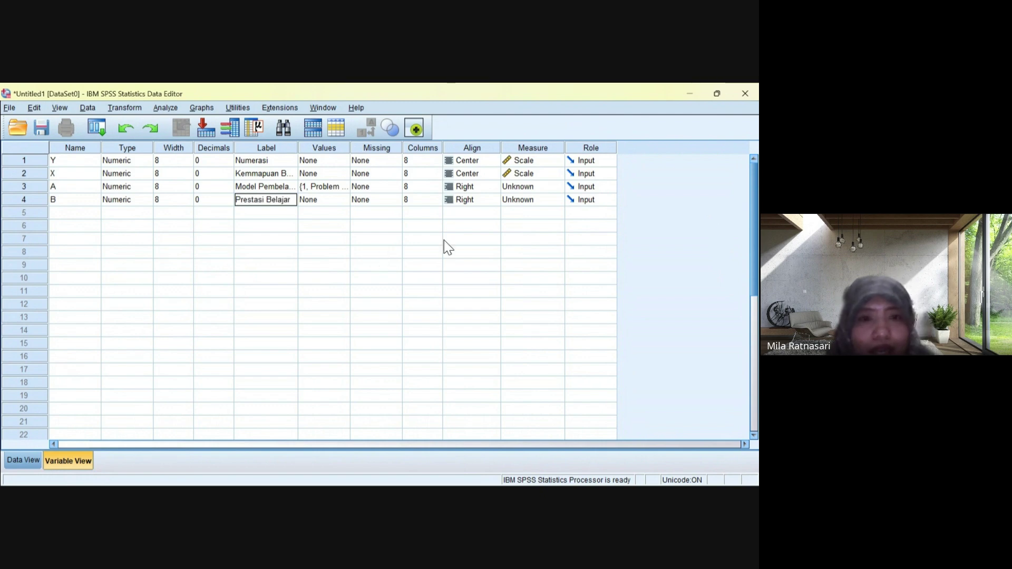
- Add the value label 1 = "Prestasi Belajar Tinggi" to variable B
key(Tab)
key(space)
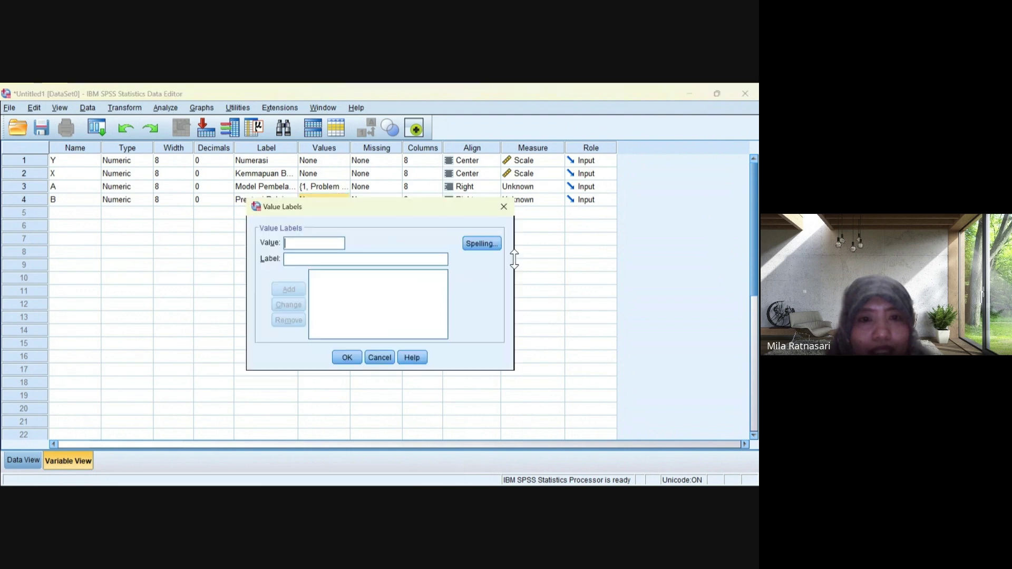
text(1)
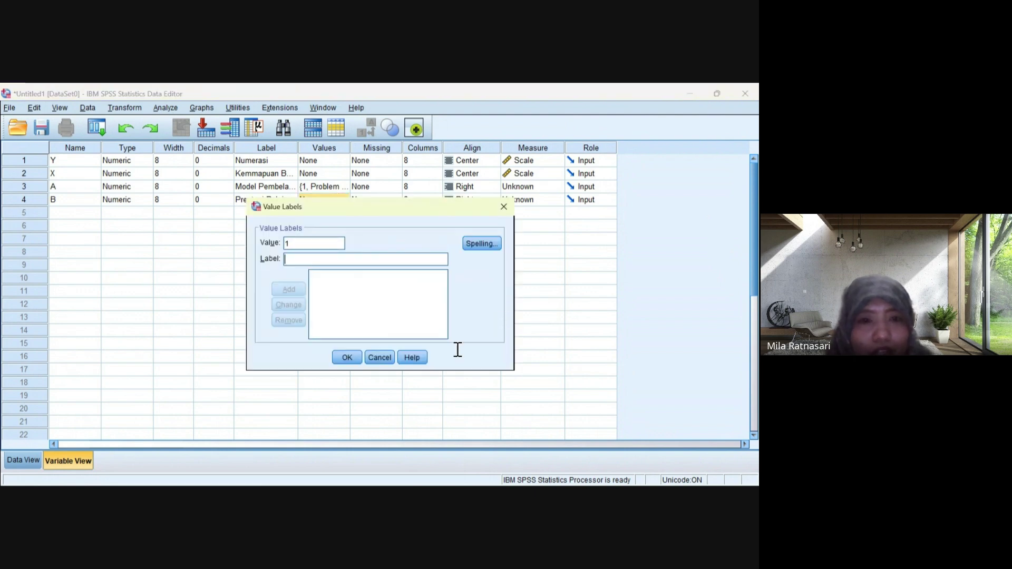
key(Tab)
text(Pres)
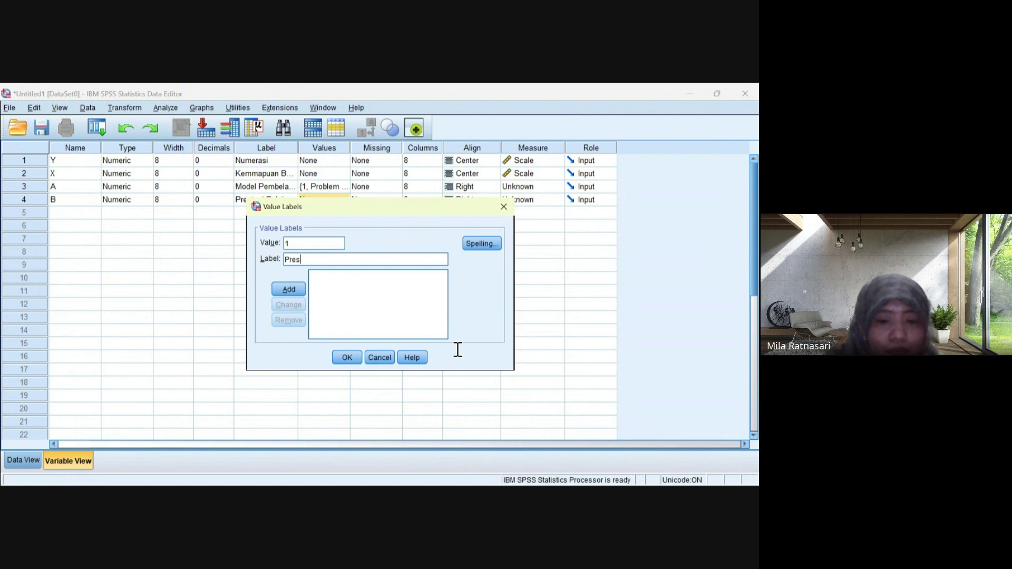
text(tasi Belaajr)
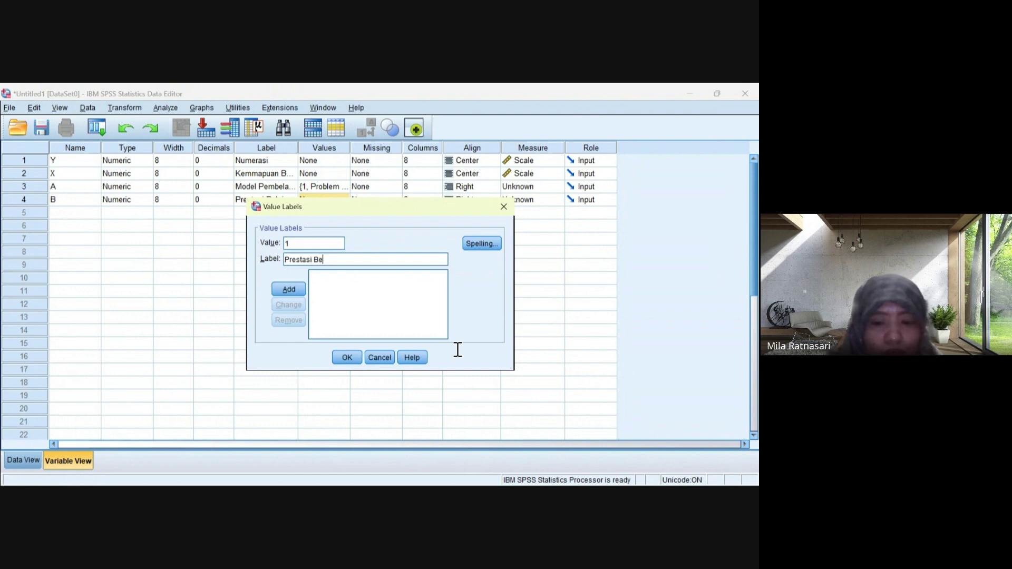
key(BackSpace)
key(BackSpace)
text(ajar Tinggi)
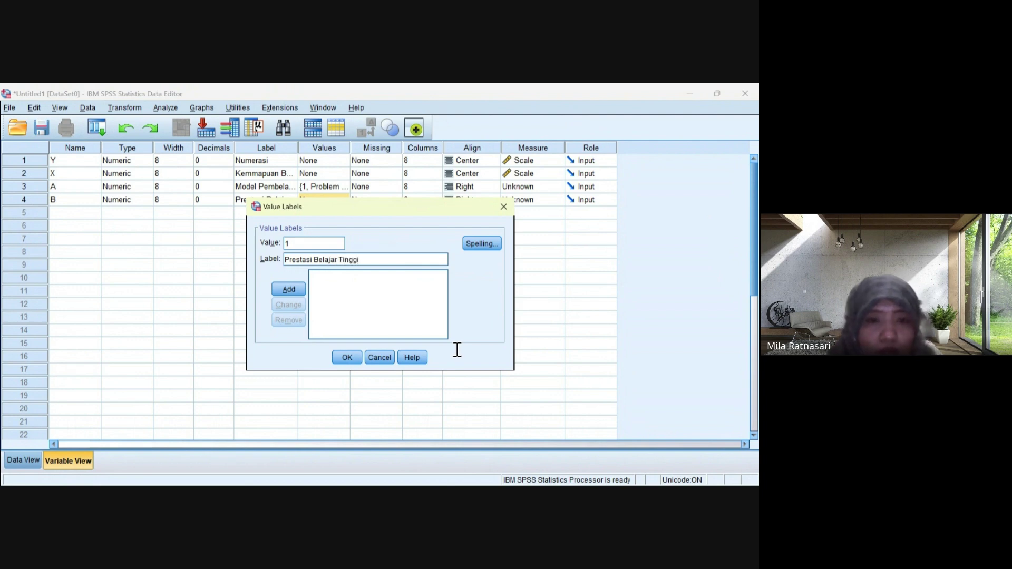
key(Return)
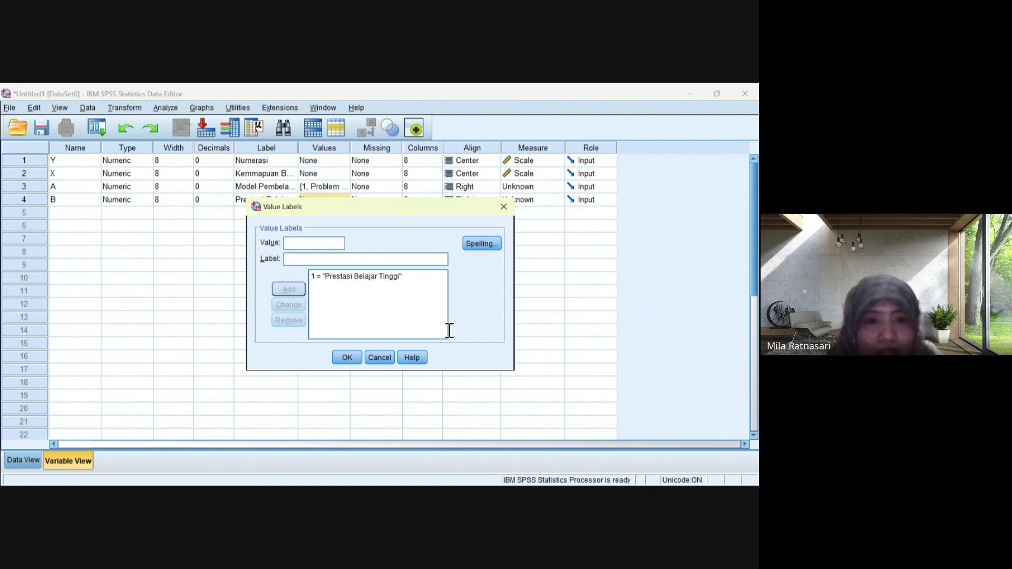
- Add the value label 2 = "Prestasi Belajar Rendah" to variable B and apply its value labels
text(2)
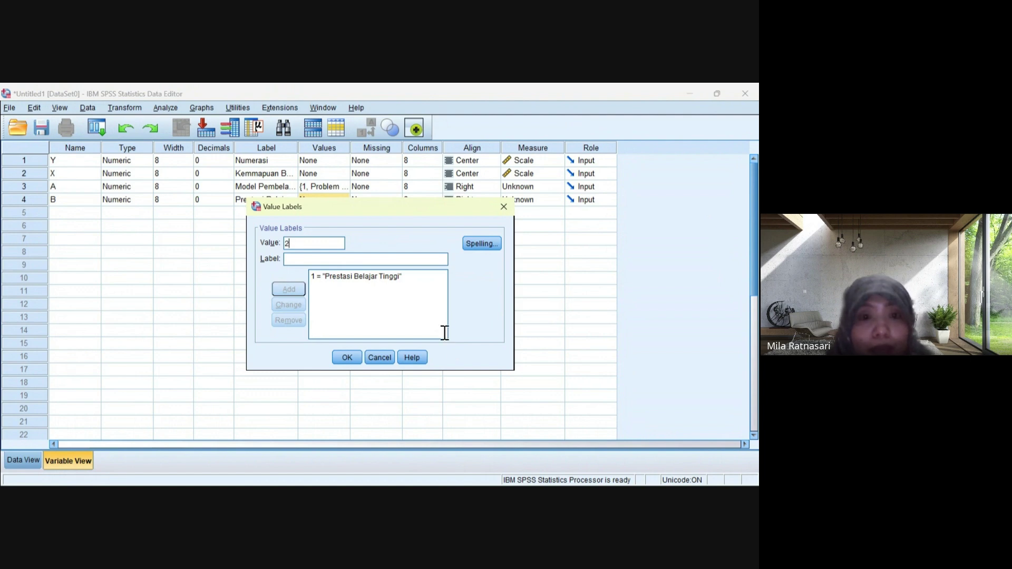
key(Tab)
text(Pr)
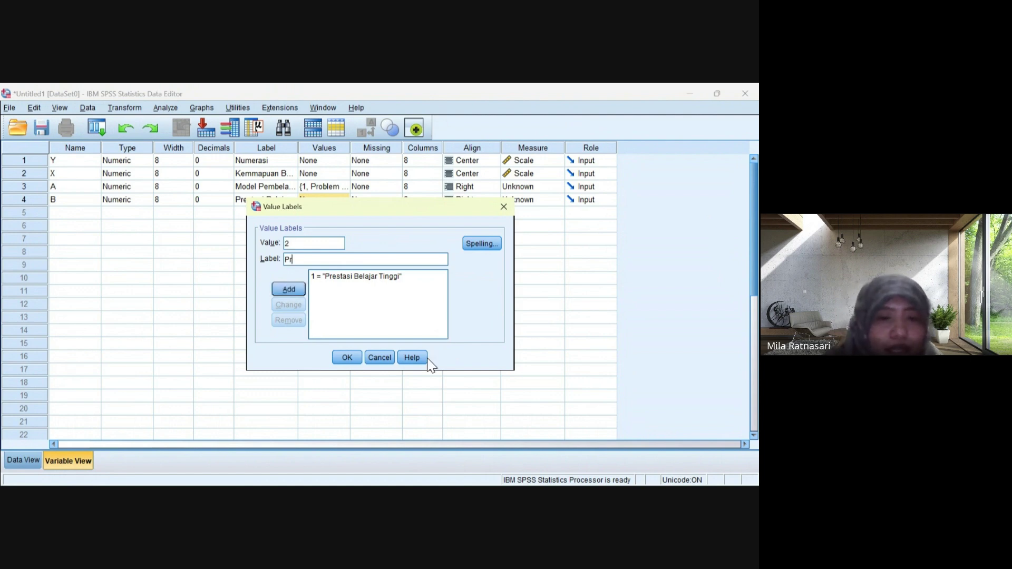
text(estasi)
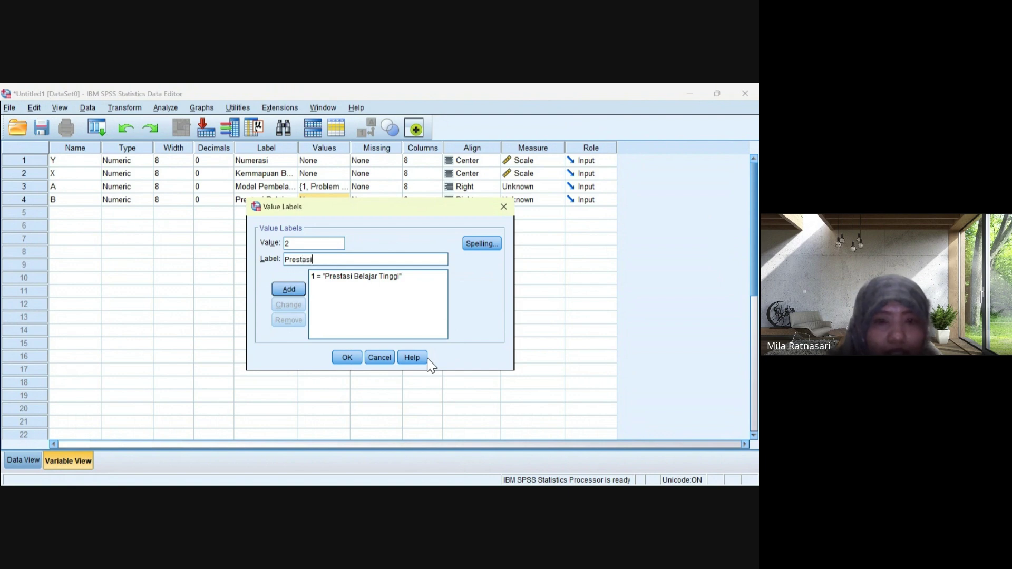
text( Belaajr)
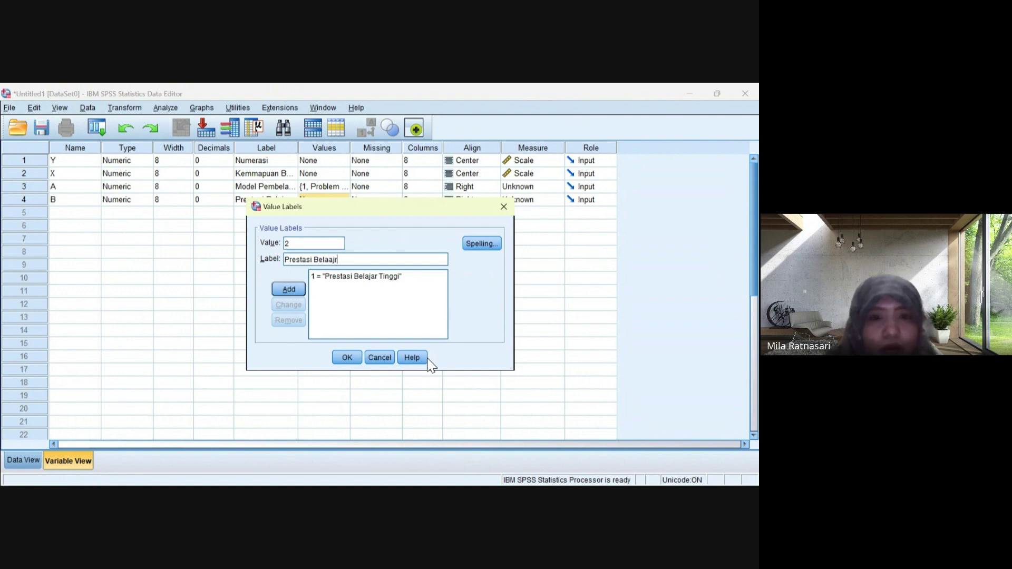
key(BackSpace)
key(BackSpace)
key(BackSpace)
text(jar )
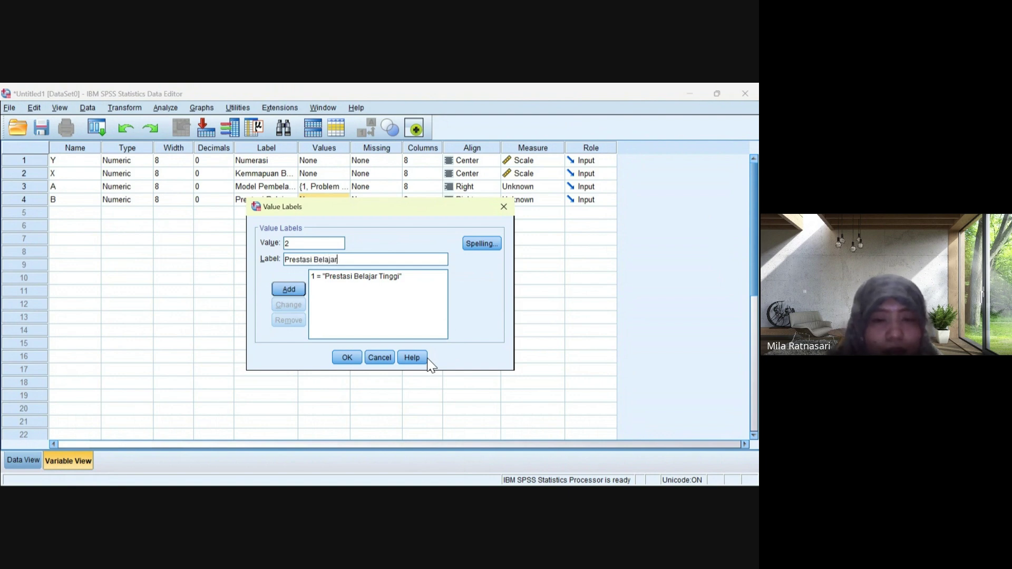
text(Rendah)
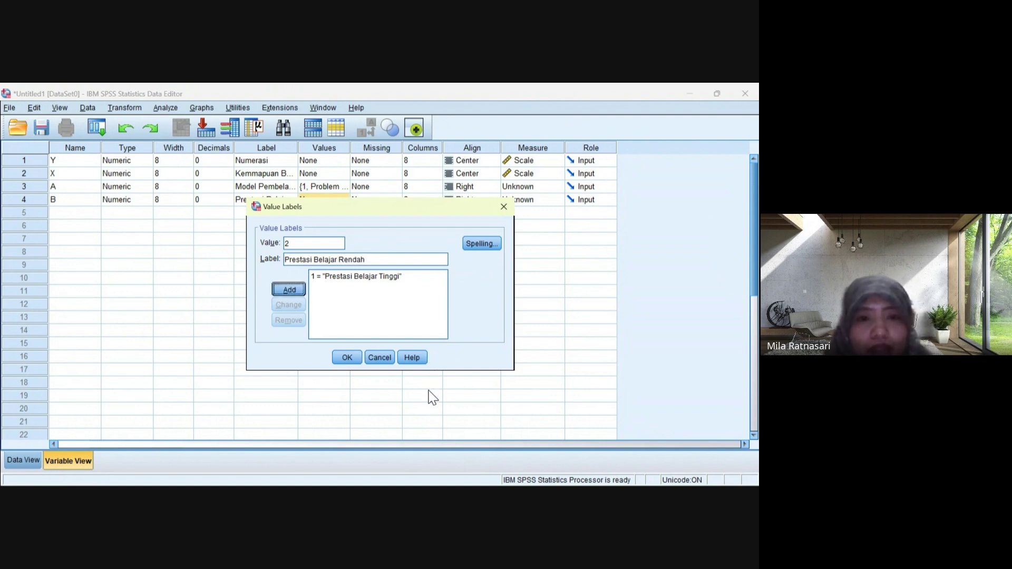
key(Return)
key(Return)
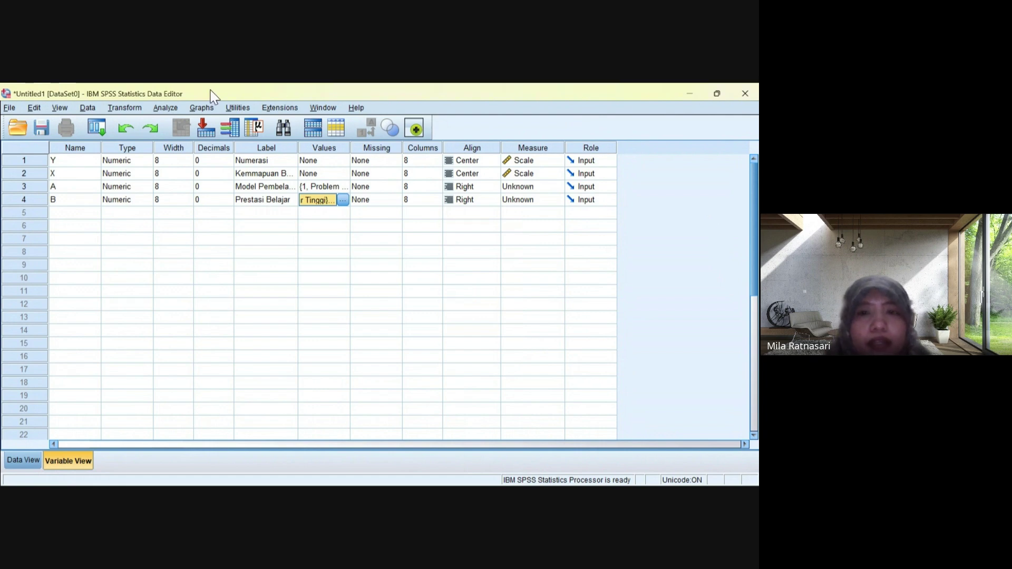
- Set the alignment of variables A and B to Center
key(Up)
key(Right)
key(Right)
key(Right)
key(alt+Down)
key(Down)
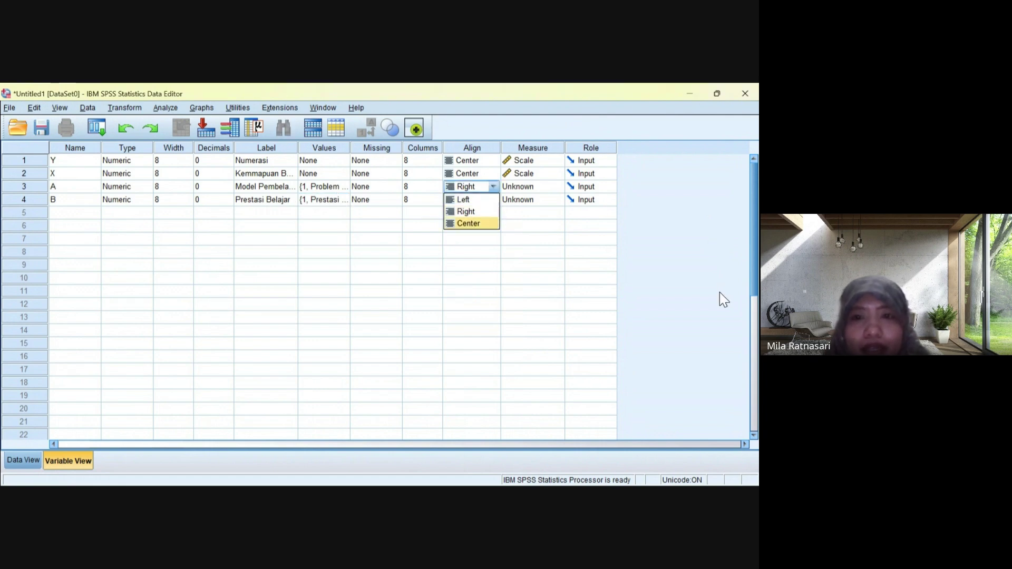
key(Return)
key(Down)
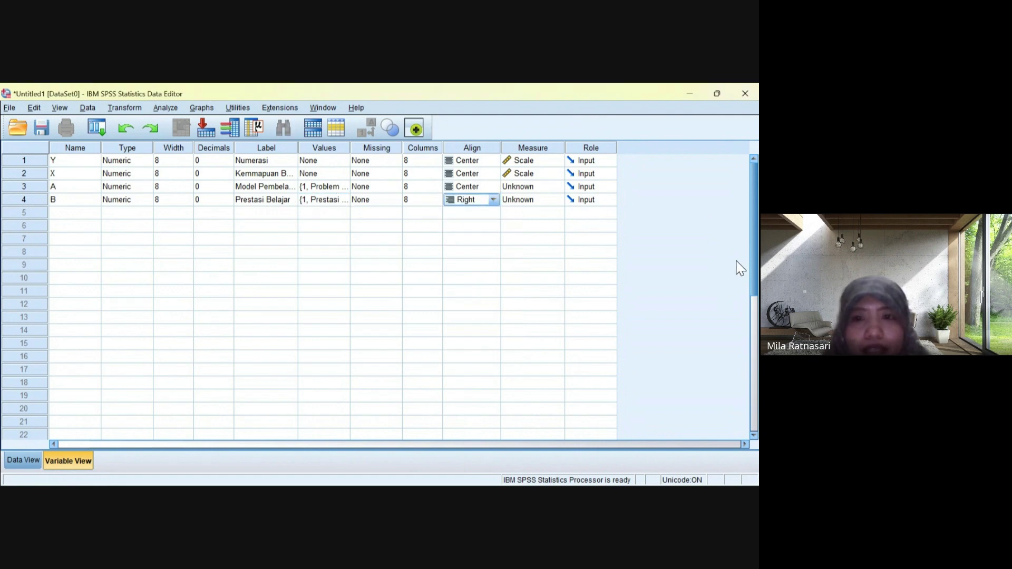
key(alt+Down)
key(Down)
key(Return)
- Set the measurement level of variables A and B to Nominal
key(Up)
key(Right)
key(alt+Down)
key(Down)
key(Down)
key(Return)
key(Down)
key(alt+Down)
key(Down)
key(Down)
key(Return)
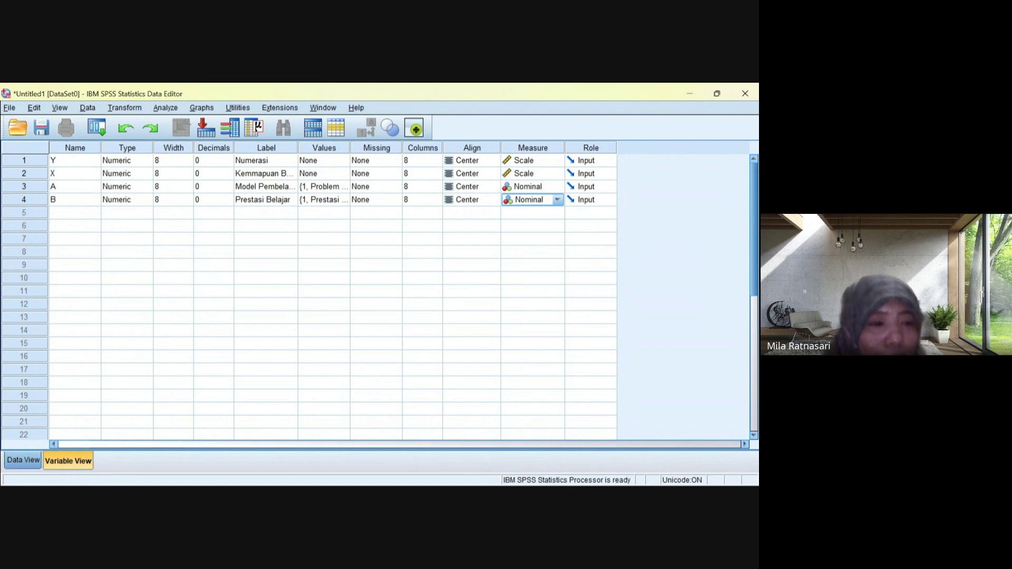
- Paste the copied values for Y, X, A and B into the data sheet, starting at the first case of Y
click(23, 460)
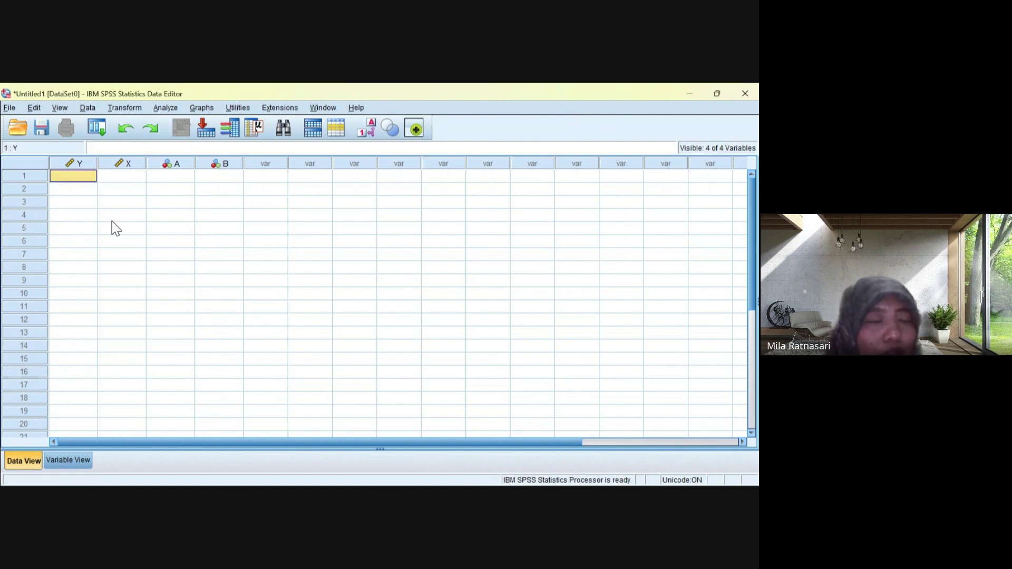
key(shift+F10)
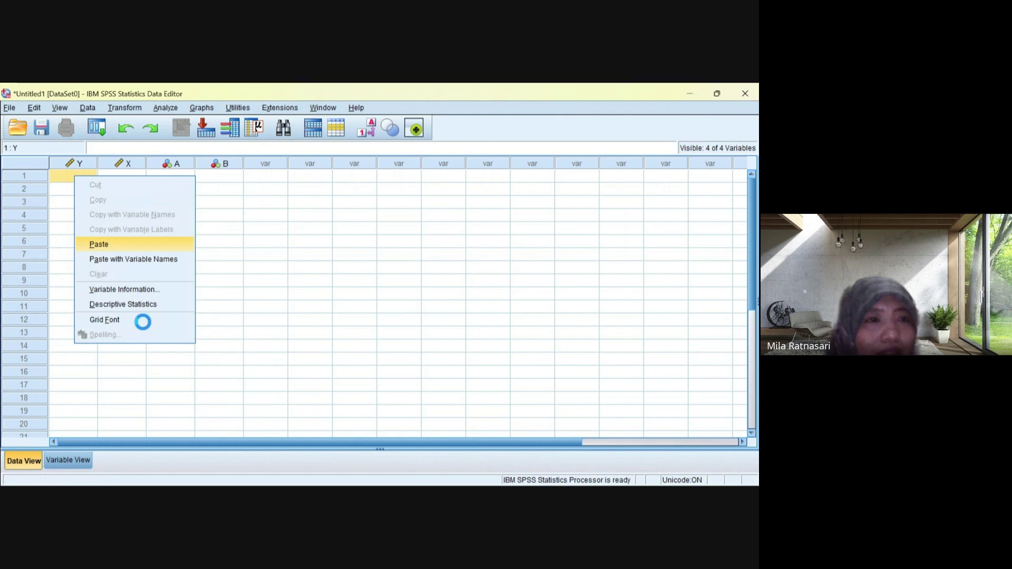
key(Return)
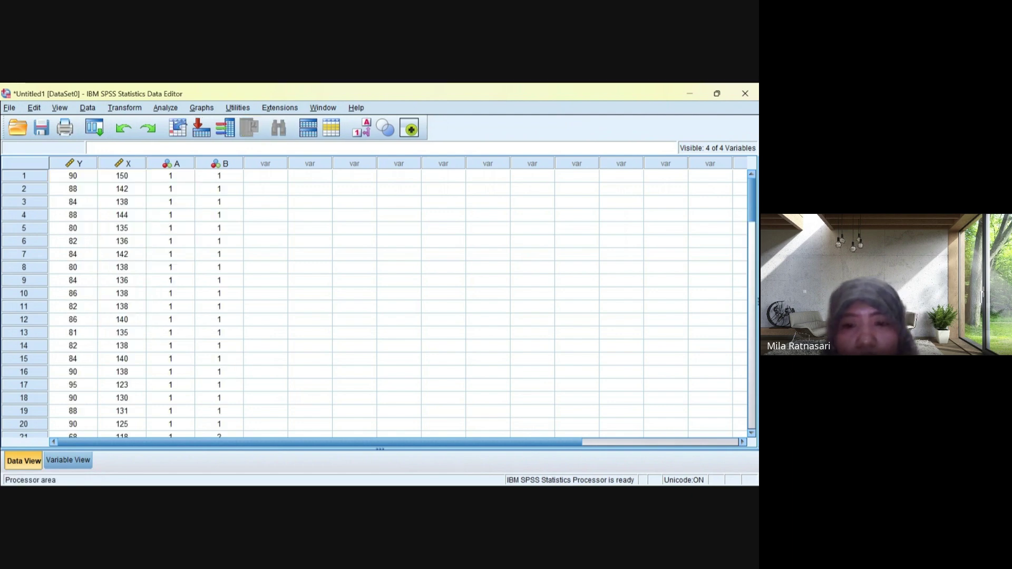
click(355, 333)
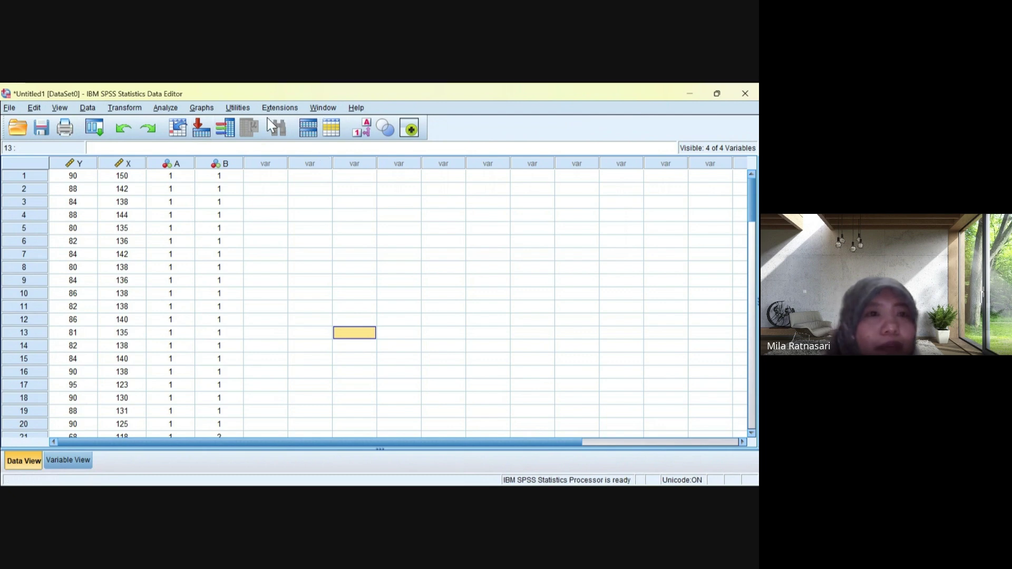
- Start an Explore analysis with Numerasi [Y] and Kemmapuan Berpikir Kritis as the dependent variables
key(alt+a)
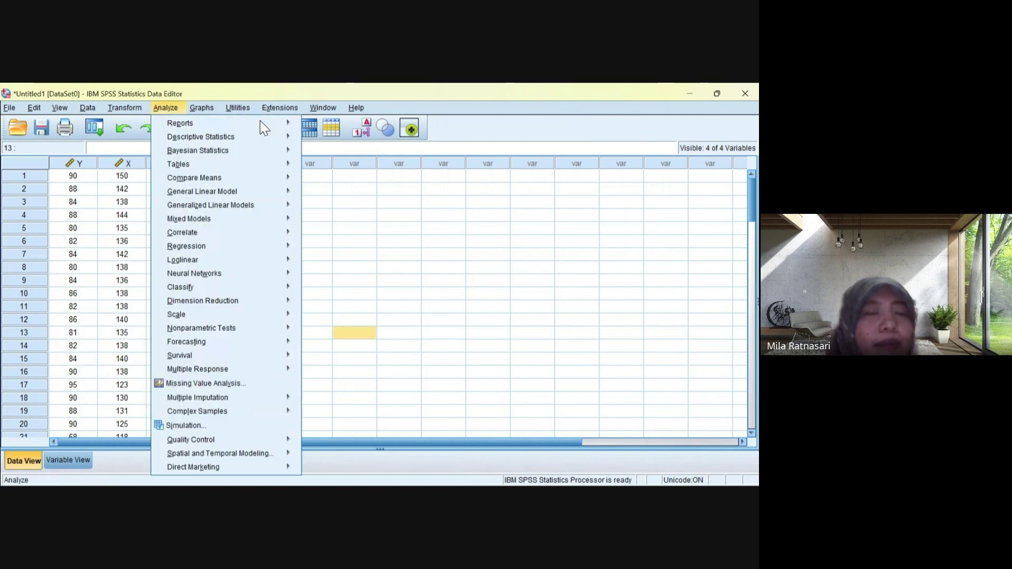
mouse_move(273, 141)
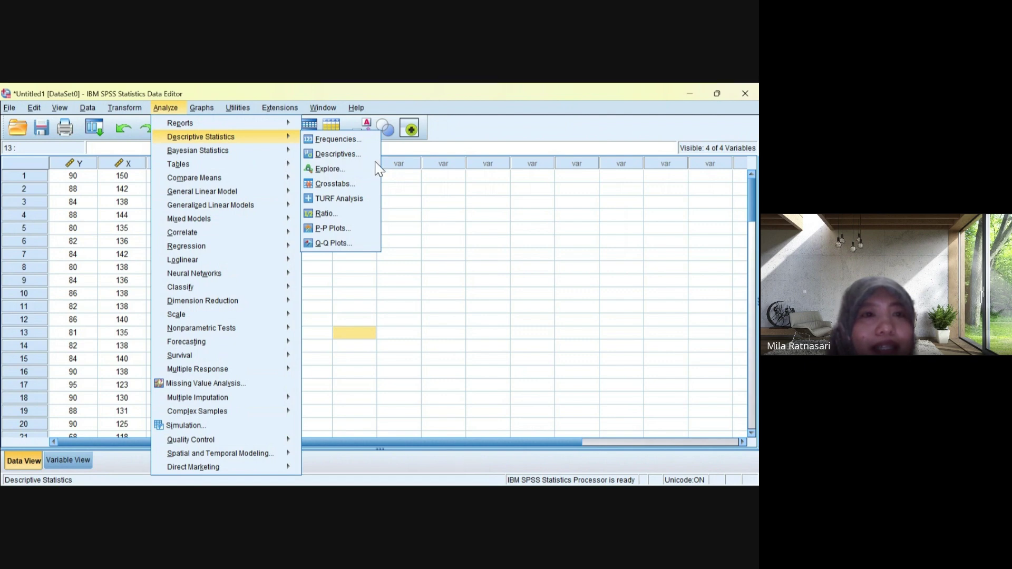
key(Down)
key(Down)
key(Down)
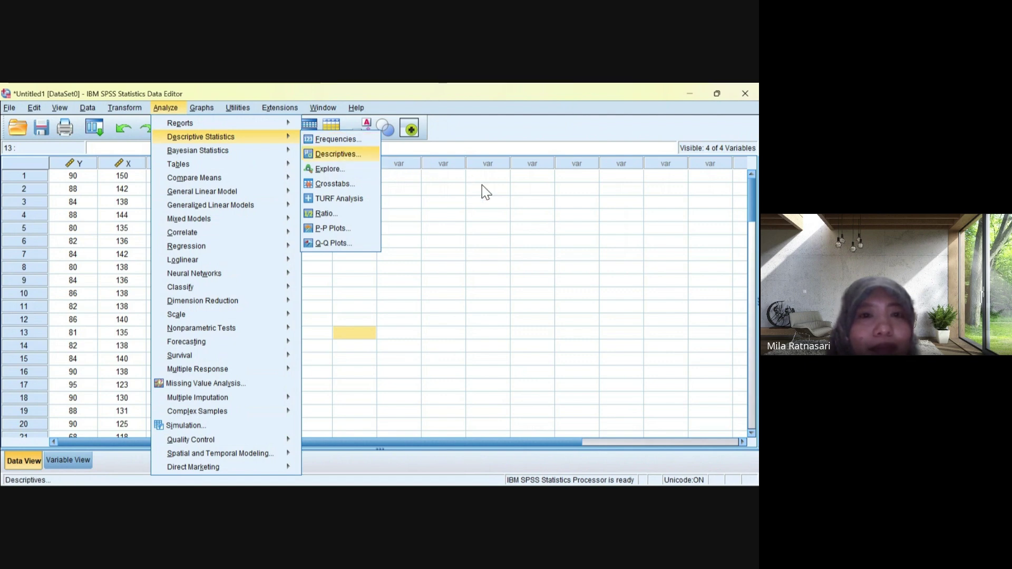
key(Return)
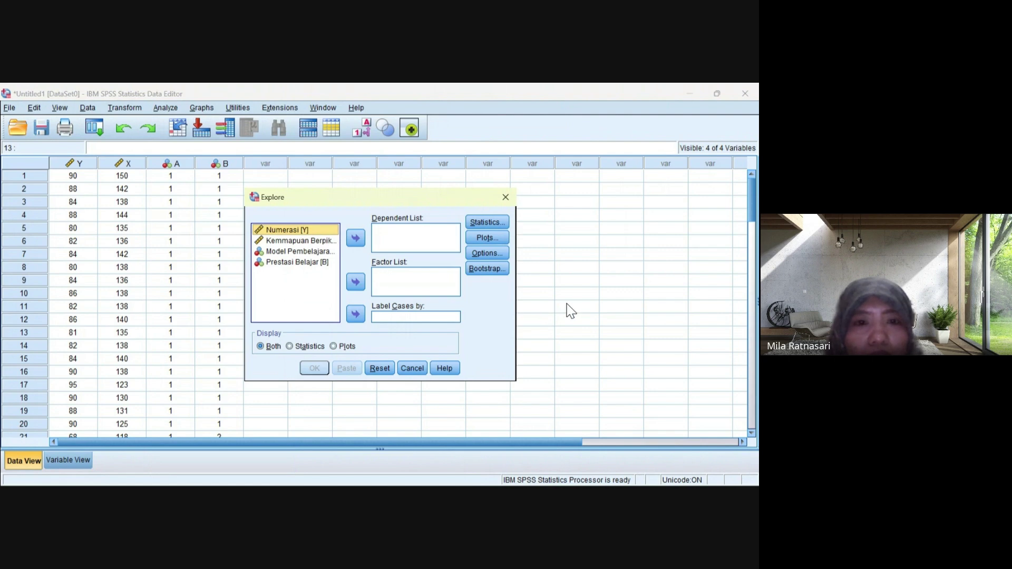
key(Return)
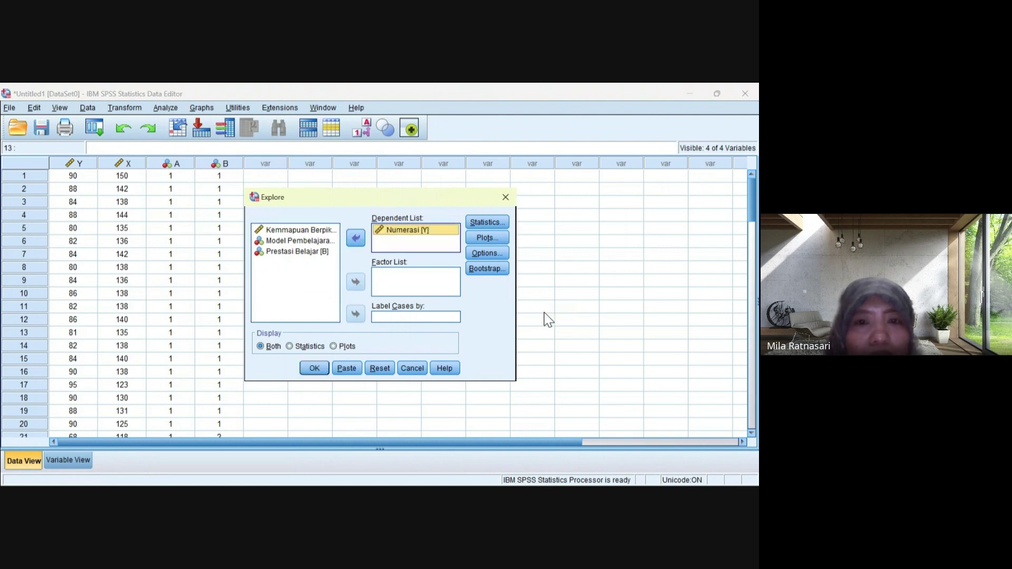
key(shift+Tab)
key(shift+Tab)
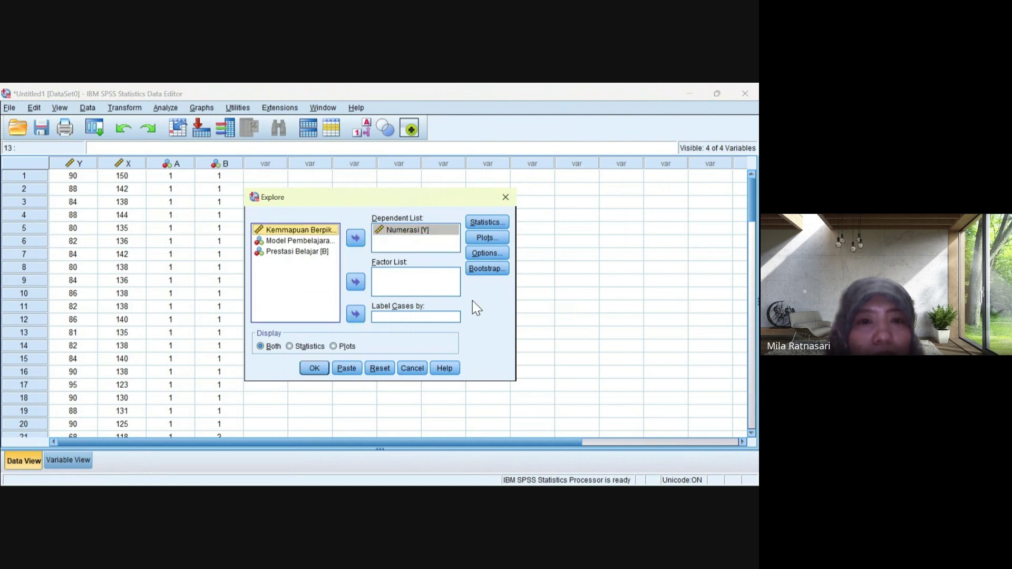
key(Return)
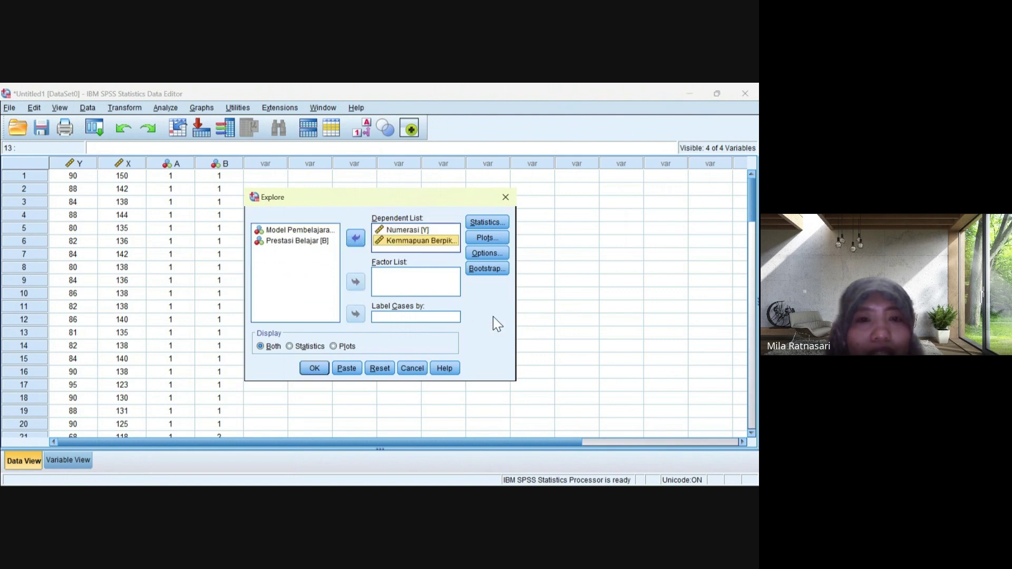
- Add Model Pembelajaran and Prestasi Belajar [B] as factors of the Explore analysis
key(shift+Tab)
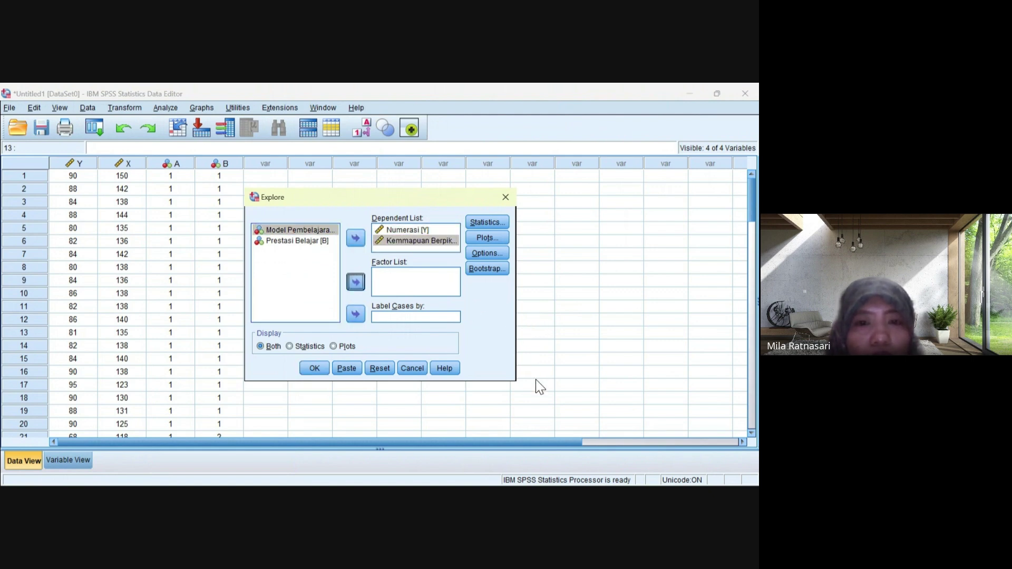
key(Return)
key(shift+Tab)
key(shift+Tab)
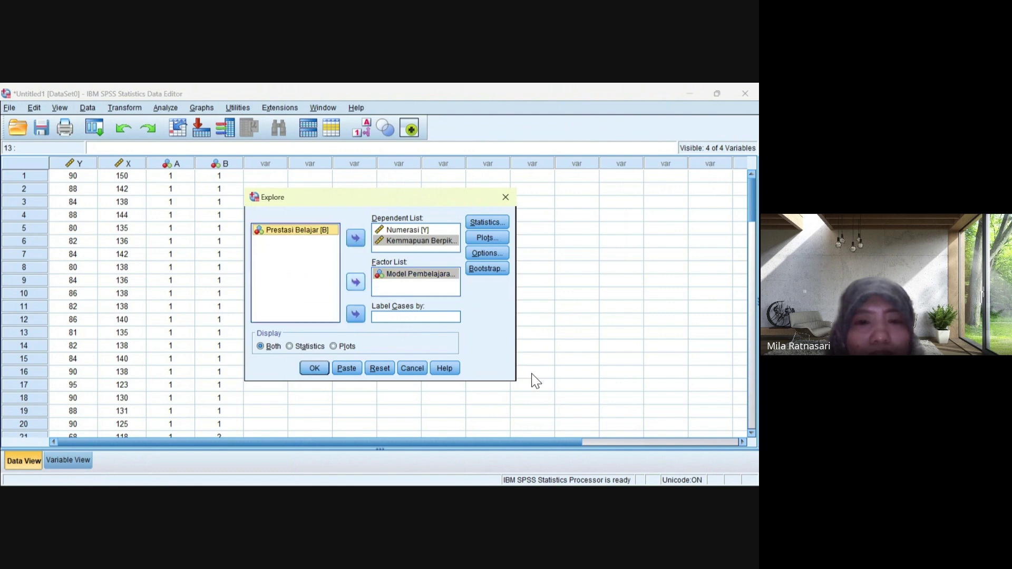
key(Return)
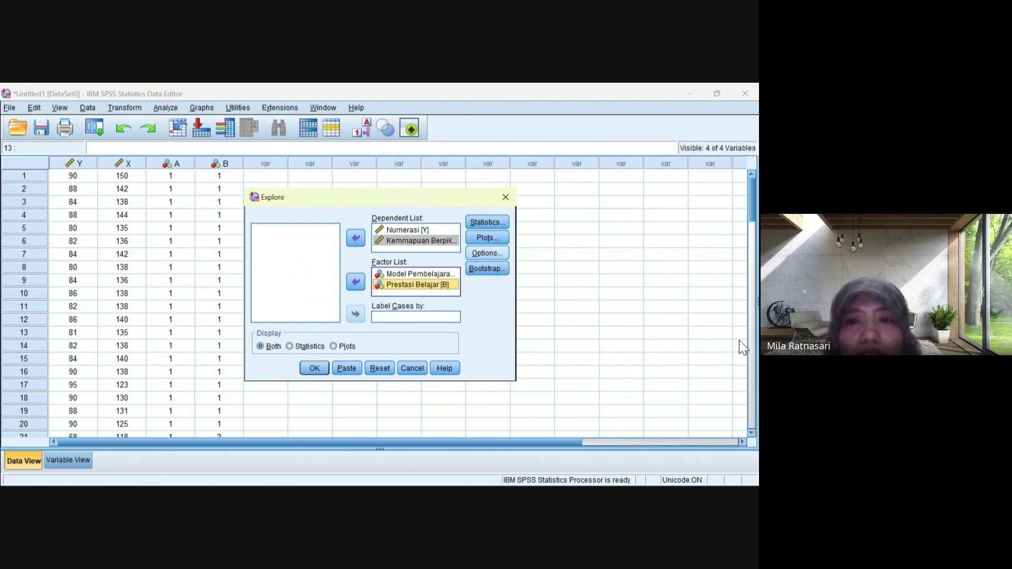
- Enable normality plots with tests, keep missing cases excluded listwise, and run the Explore analysis
key(alt+o)
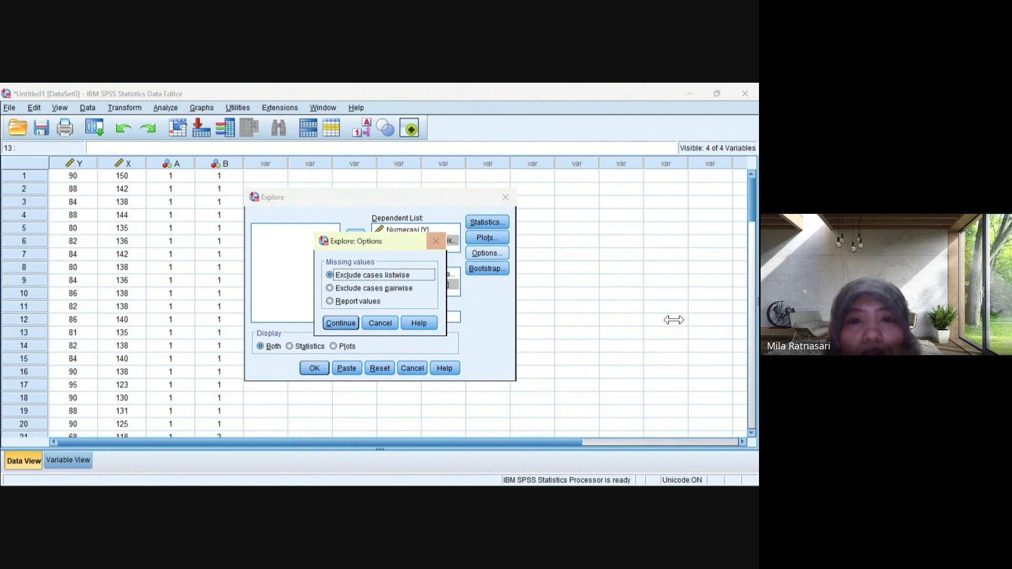
key(Return)
key(alt+t)
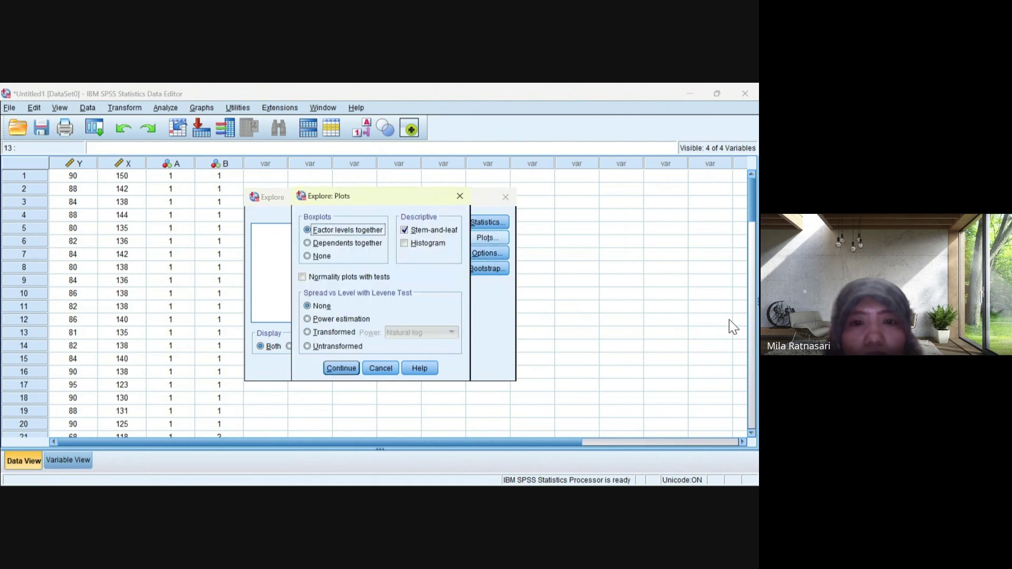
key(alt+o)
key(Return)
click(314, 367)
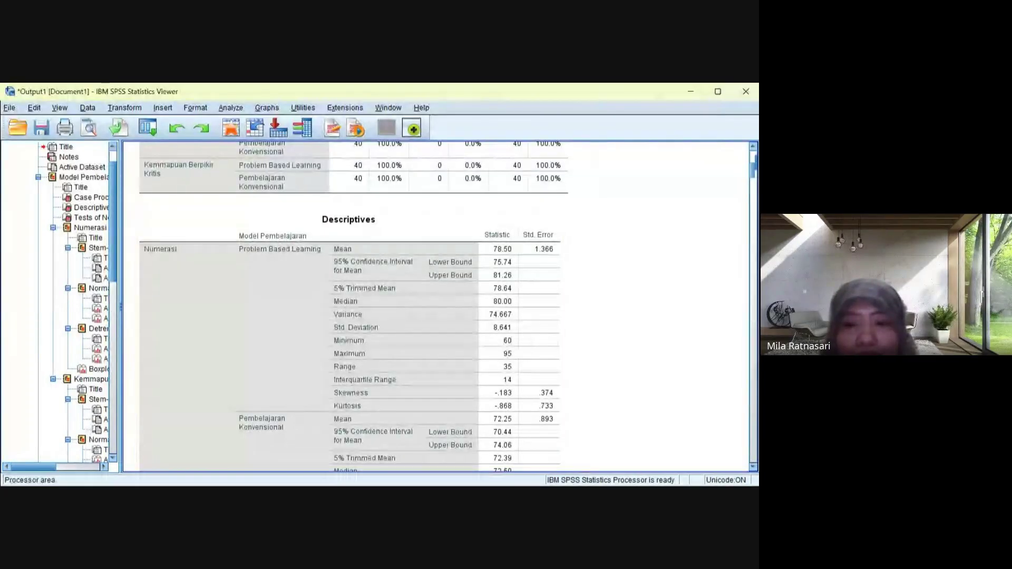
- Examine the Descriptives and Tests of Normality tables for Numerasi and Kemmapuan Berpikir Kritis by Model Pembelajaran
click(697, 393)
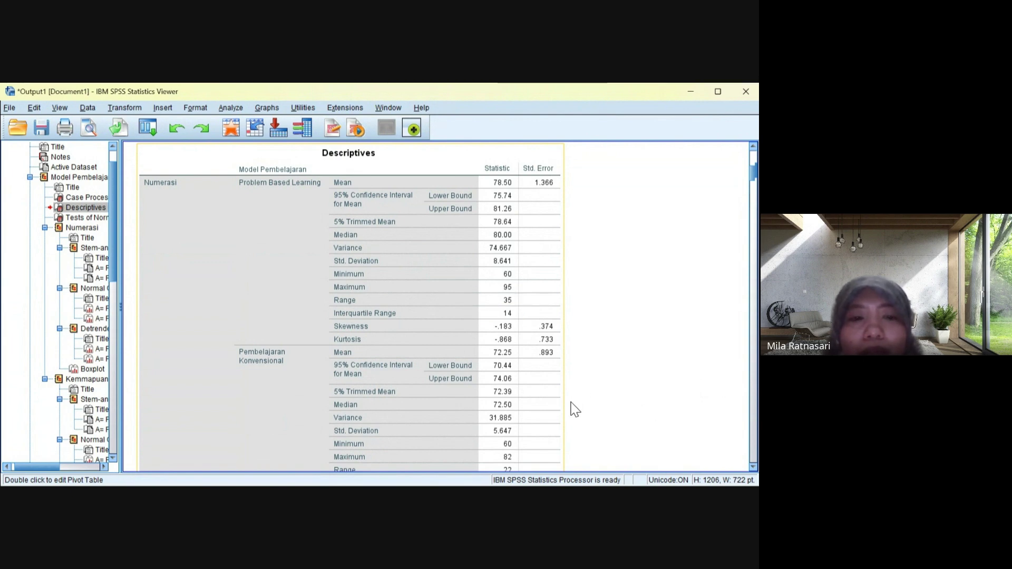
scroll(563, 415, down, 2)
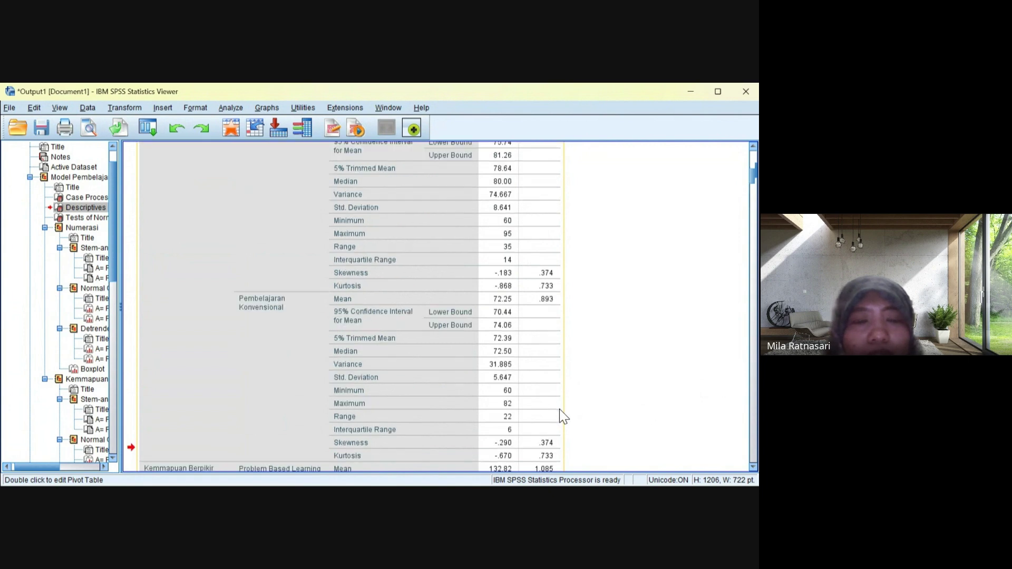
scroll(561, 410, up, 4)
scroll(562, 414, down, 2)
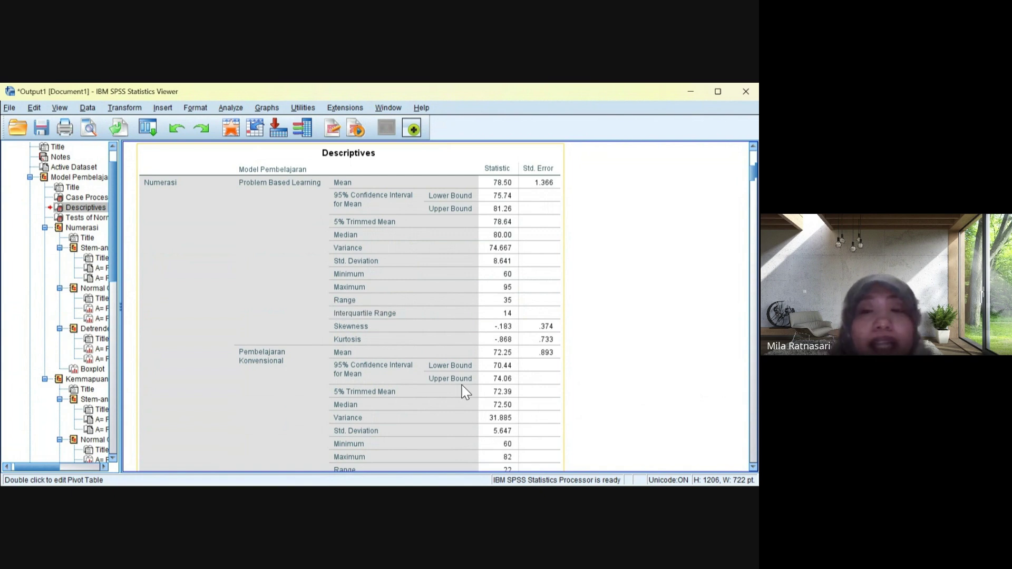
scroll(456, 433, down, 5)
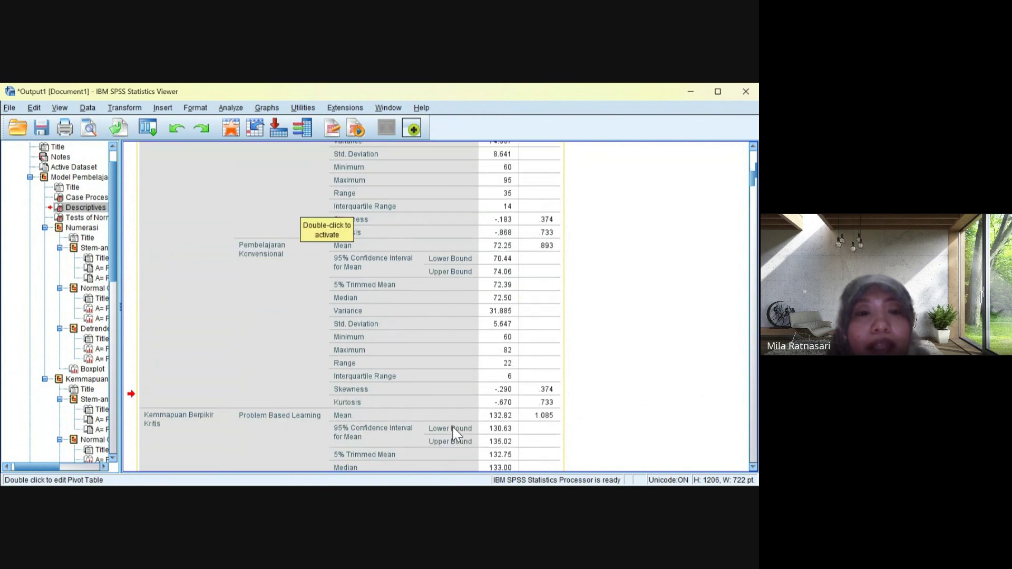
scroll(450, 432, down, 1)
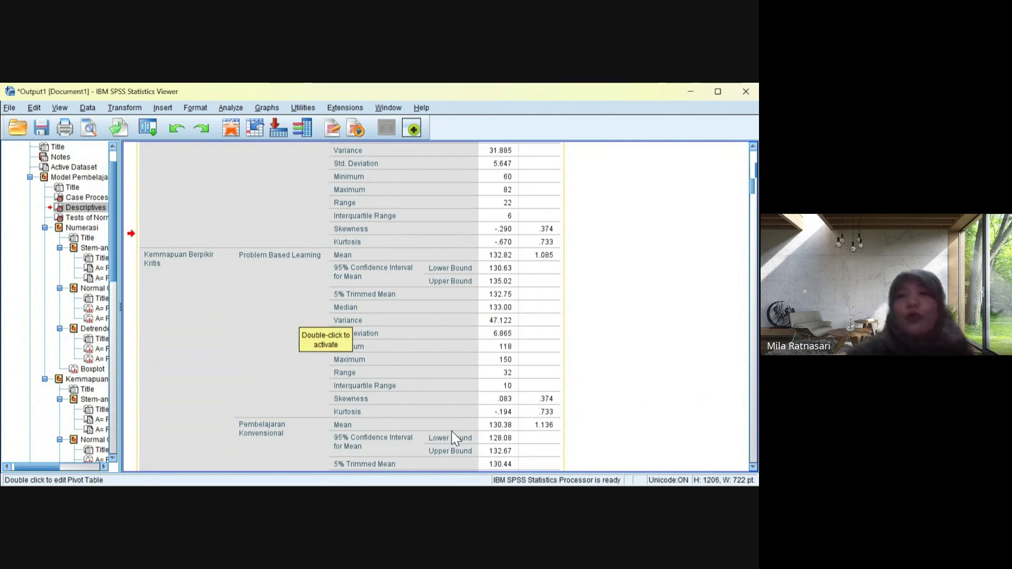
scroll(455, 439, down, 4)
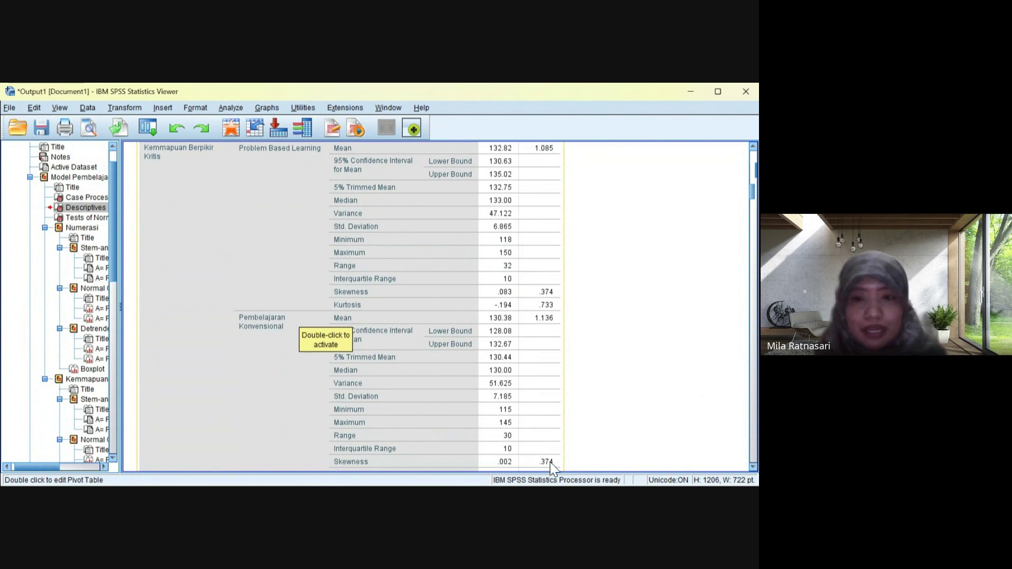
scroll(549, 462, up, 4)
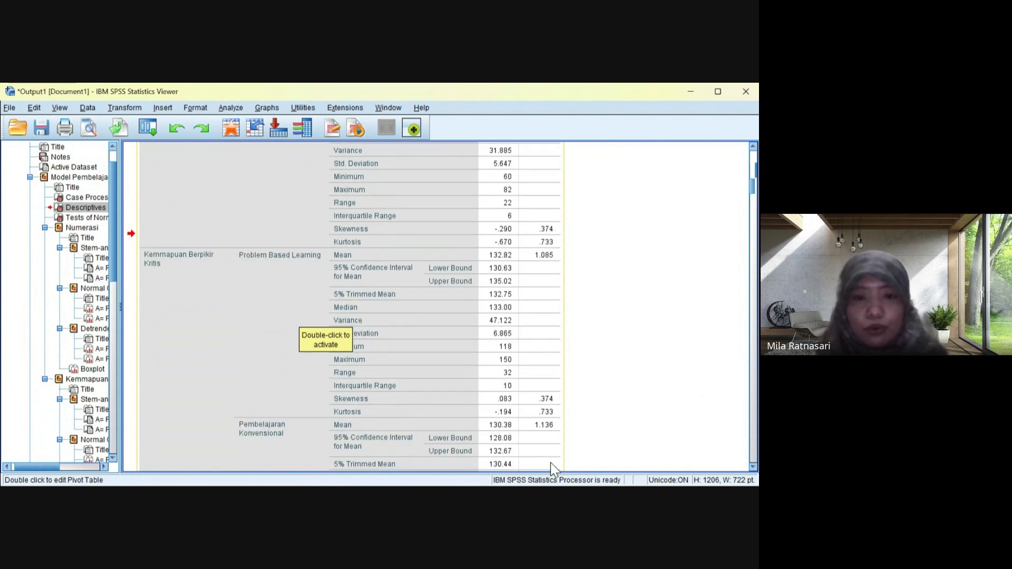
scroll(600, 445, down, 10)
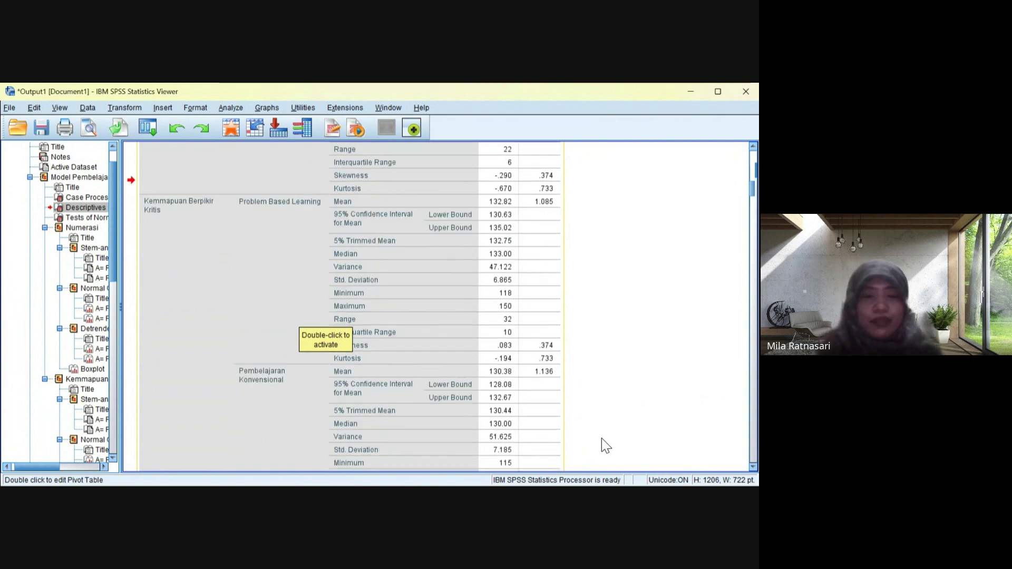
scroll(608, 445, down, 4)
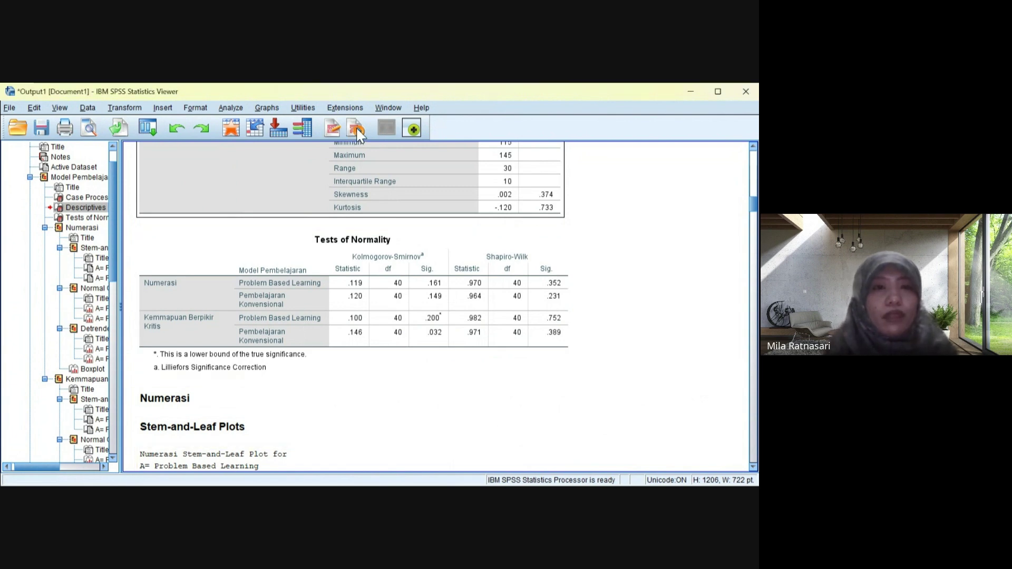
- Start a Univariate General Linear Model with Numerasi [Y] as dependent variable and Kemmapuan Berpikir Kritis as covariate
click(230, 108)
mouse_move(316, 136)
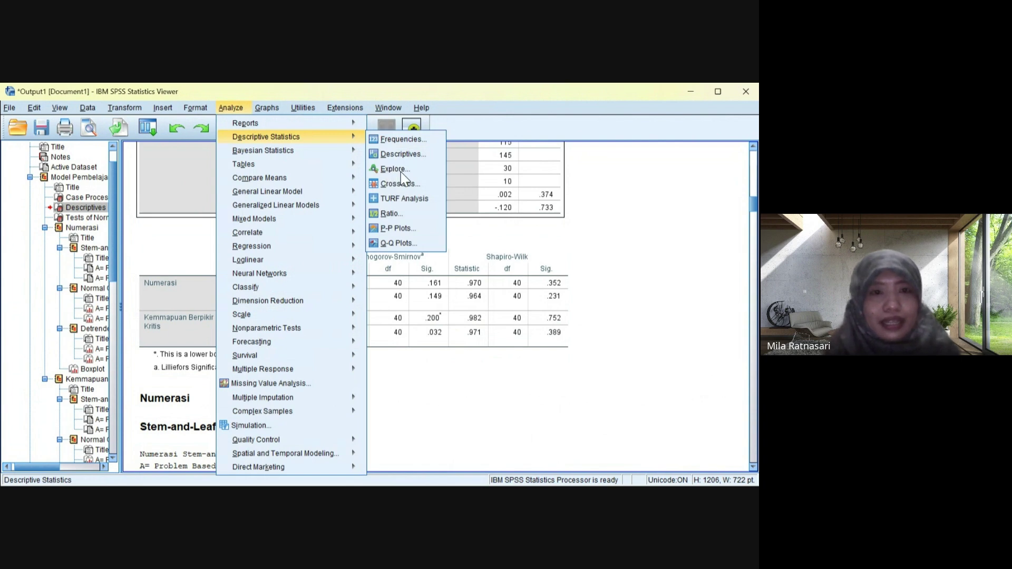
mouse_move(295, 192)
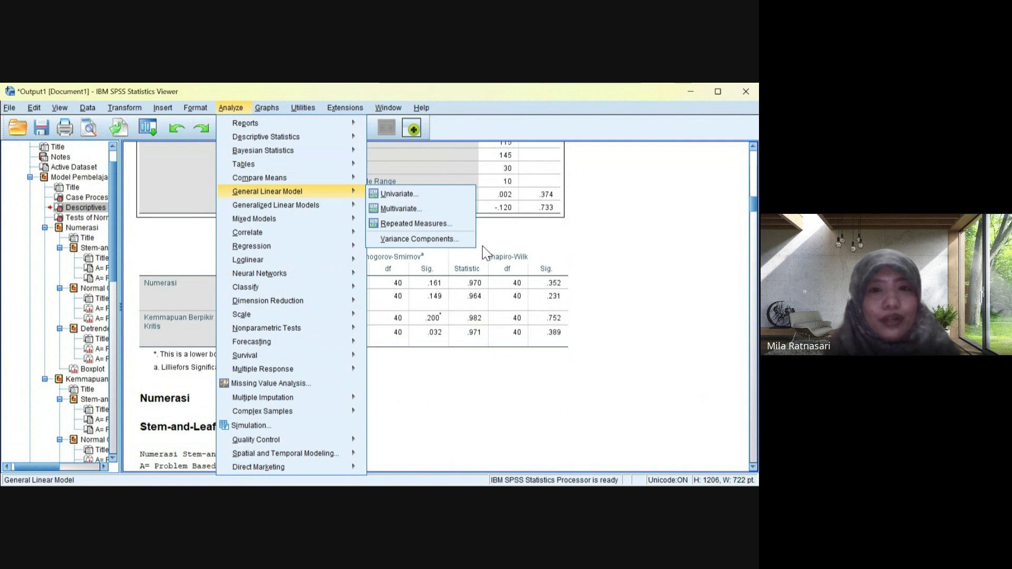
key(Up)
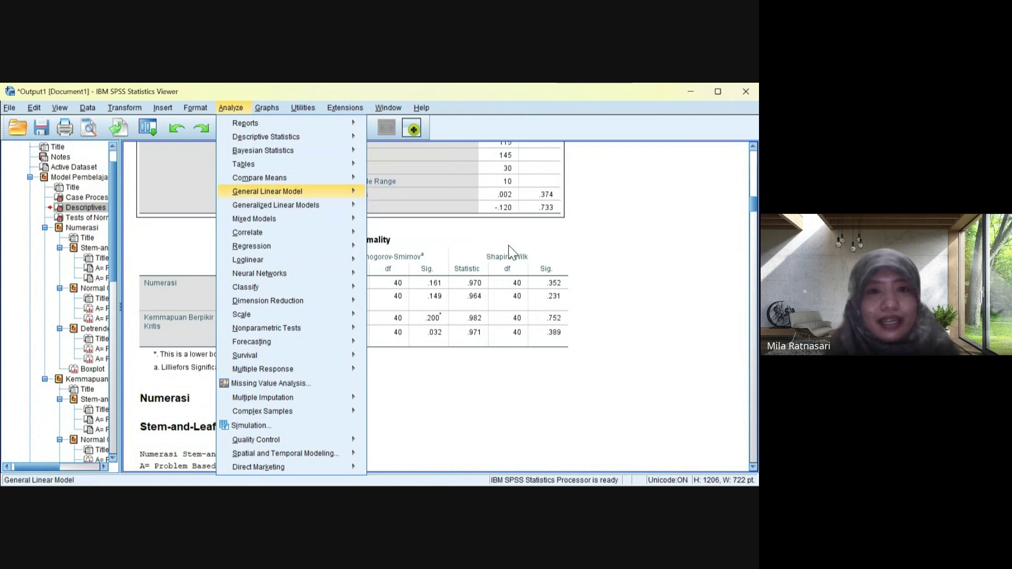
key(Right)
key(Return)
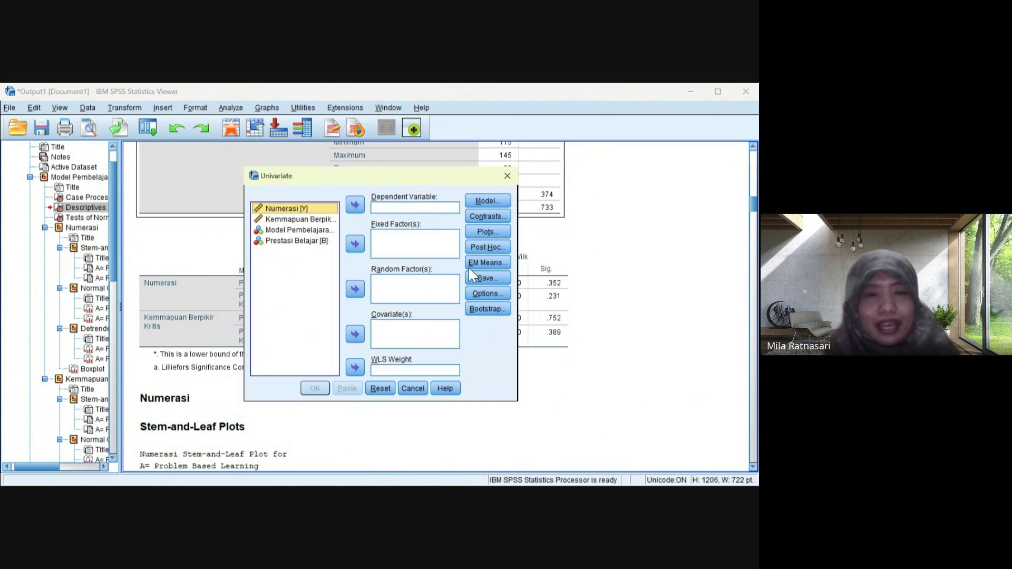
key(Tab)
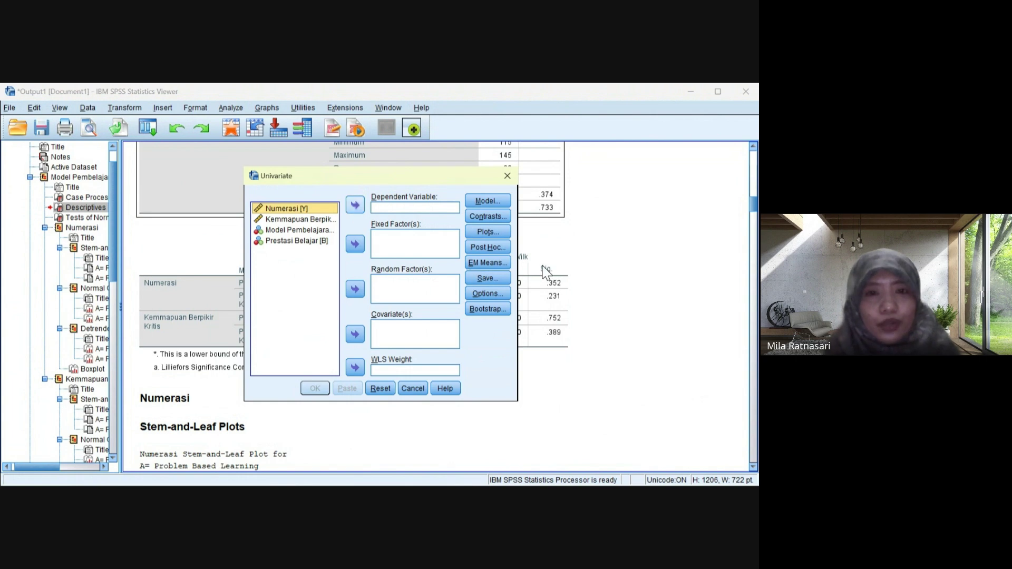
key(space)
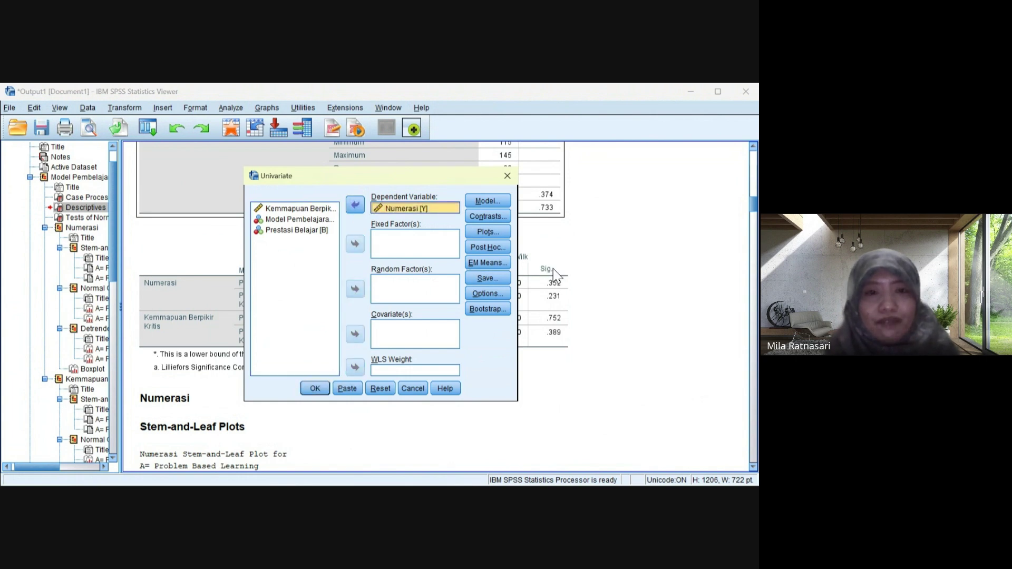
key(shift+Tab)
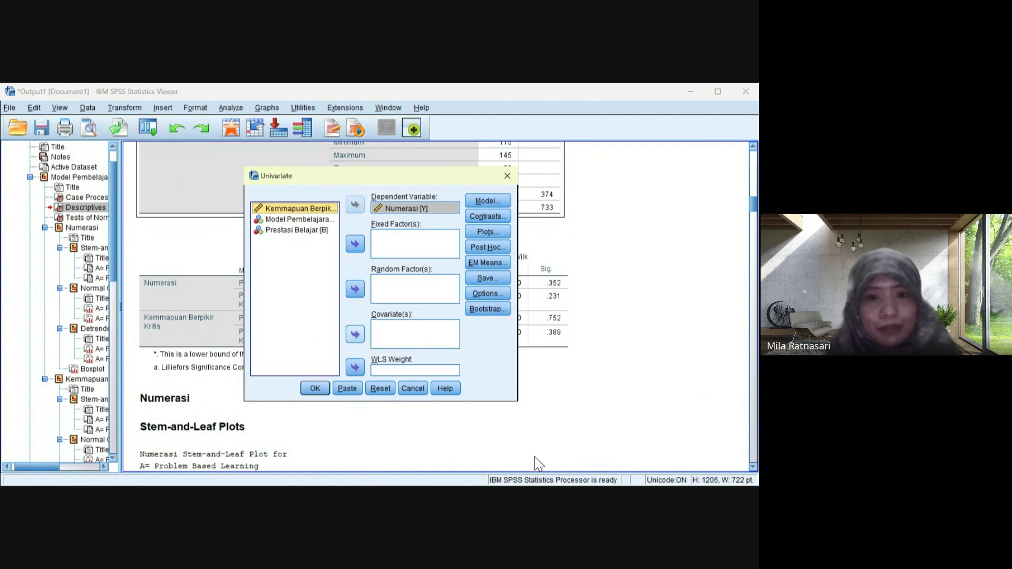
key(alt+c)
key(space)
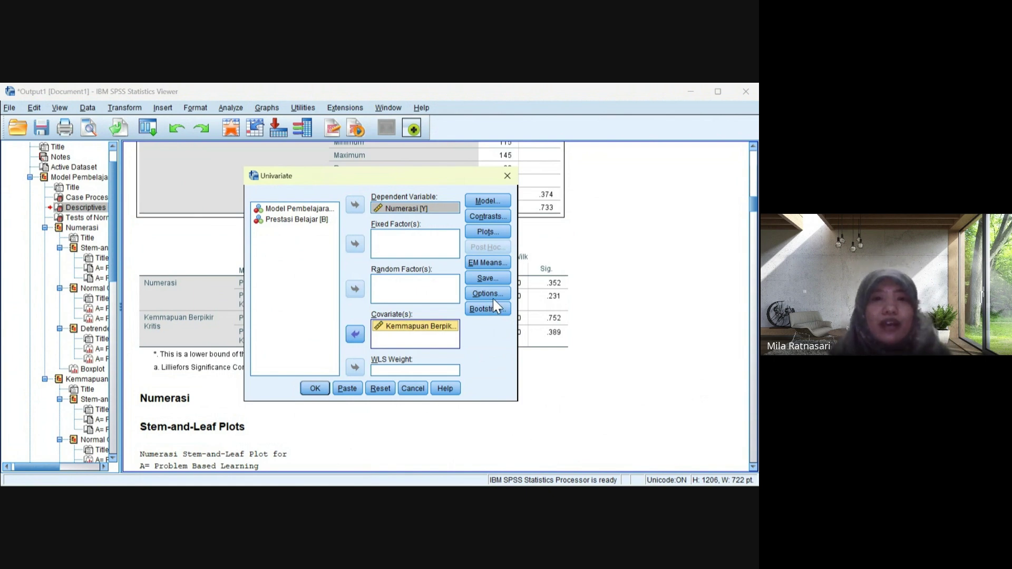
- Add Model Pembelajaran and Prestasi Belajar [B] as fixed factors of the Univariate model
key(shift+Tab)
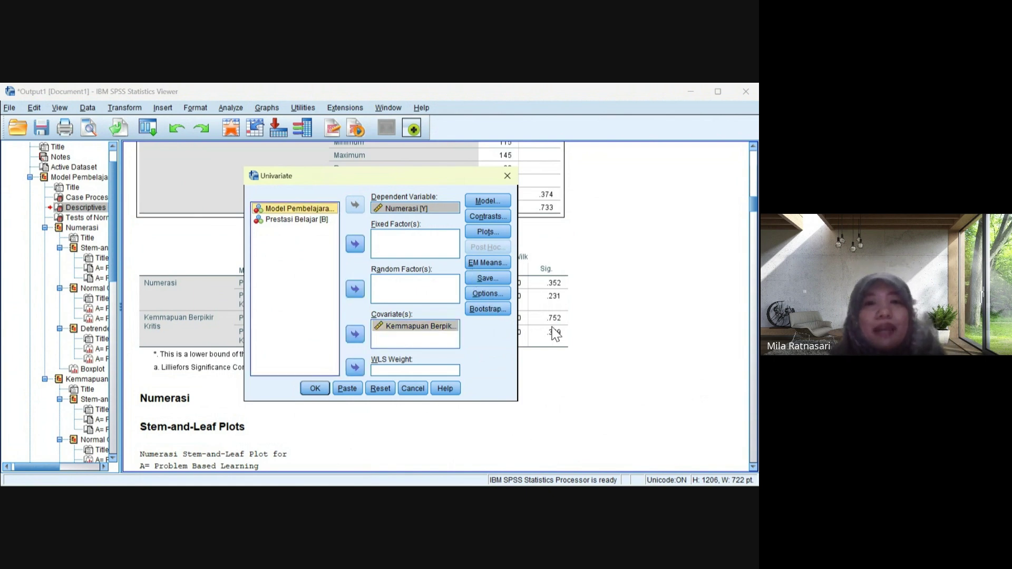
key(alt+f)
key(space)
key(shift+Tab)
key(Tab)
key(space)
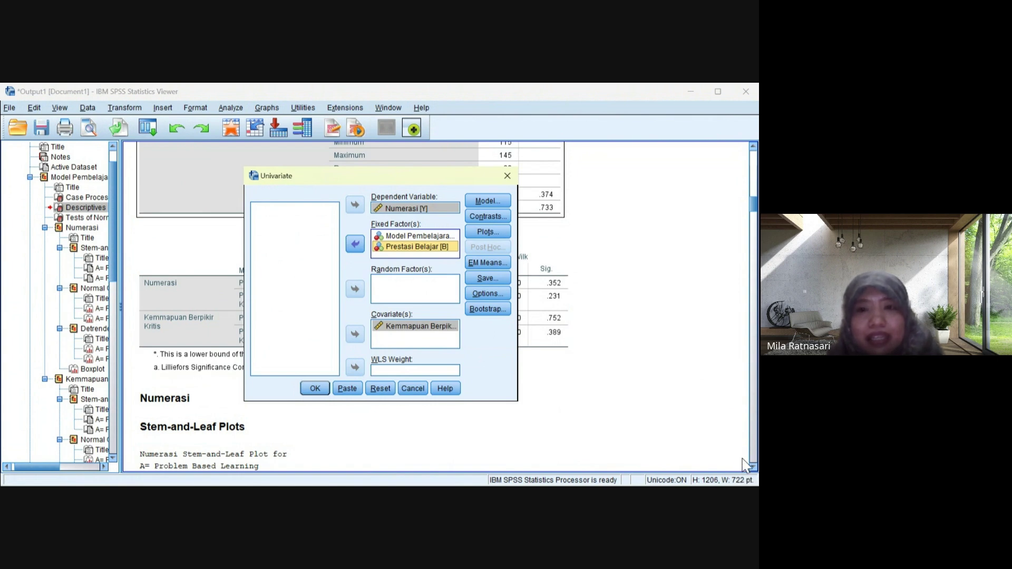
- Enable descriptive statistics in the Univariate model's display options
key(alt+o)
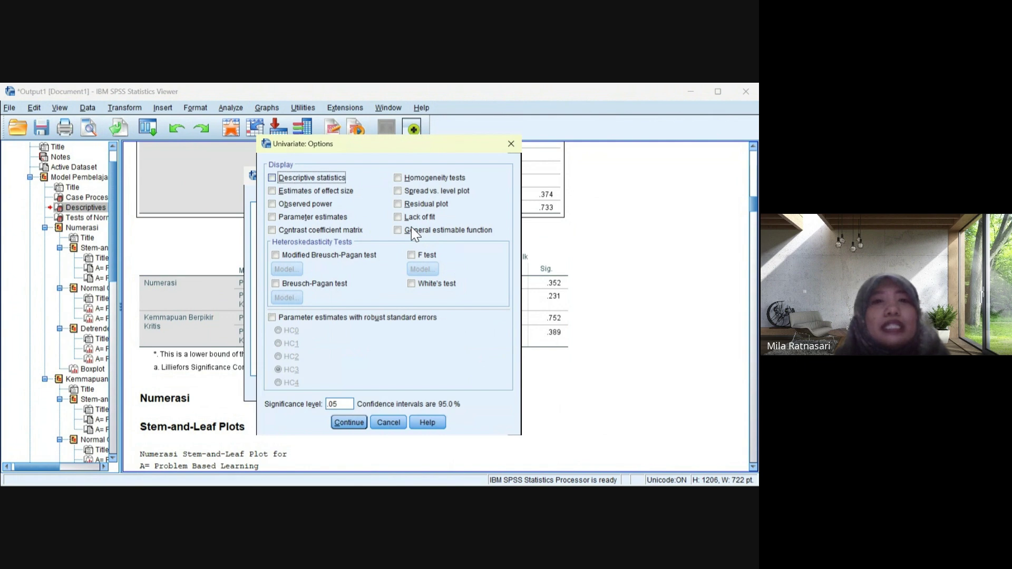
key(space)
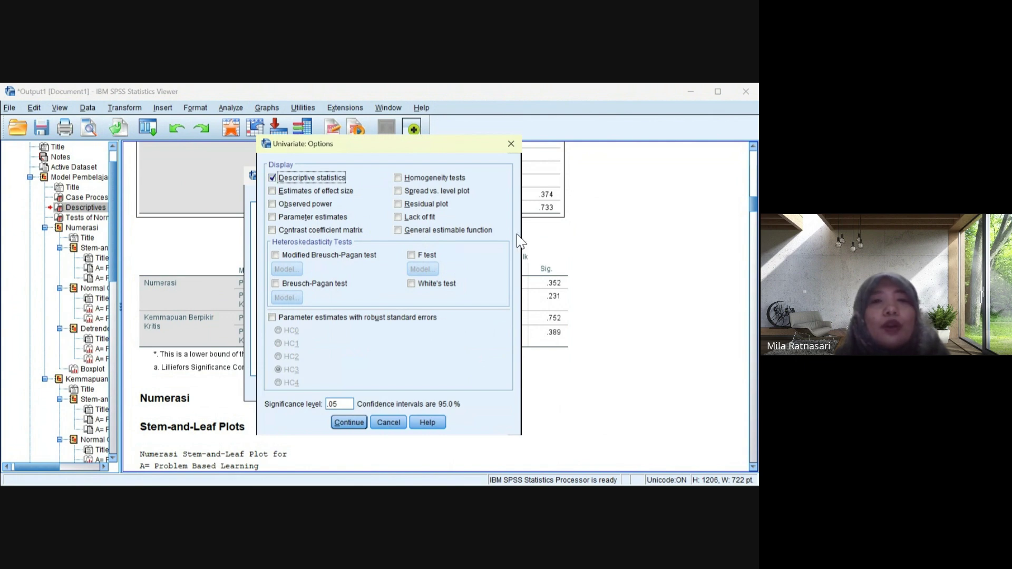
- Run the univariate analysis with homogeneity tests added and review the Levene's test and between-subjects effects tables
key(Tab)
key(space)
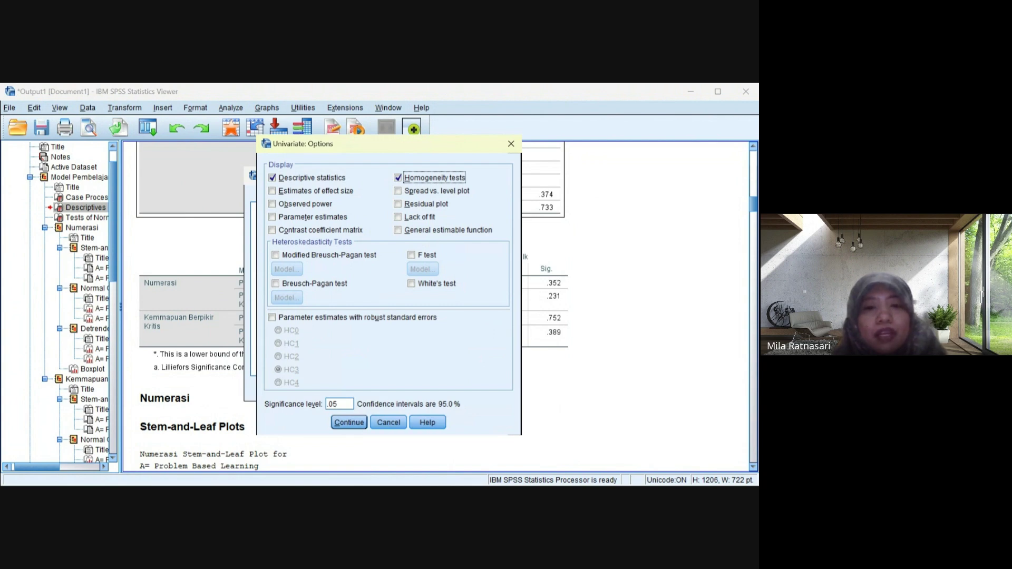
key(Return)
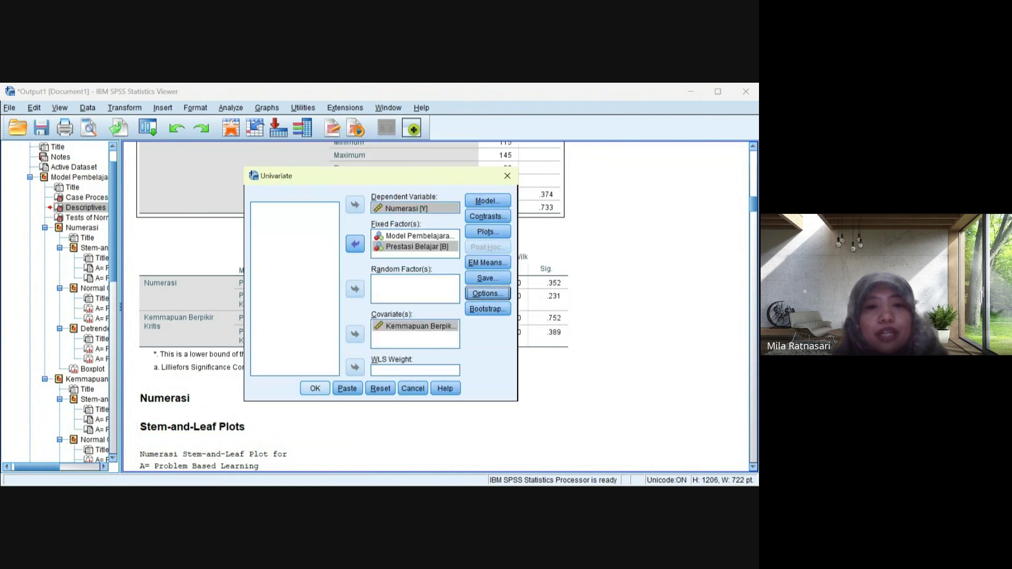
key(Return)
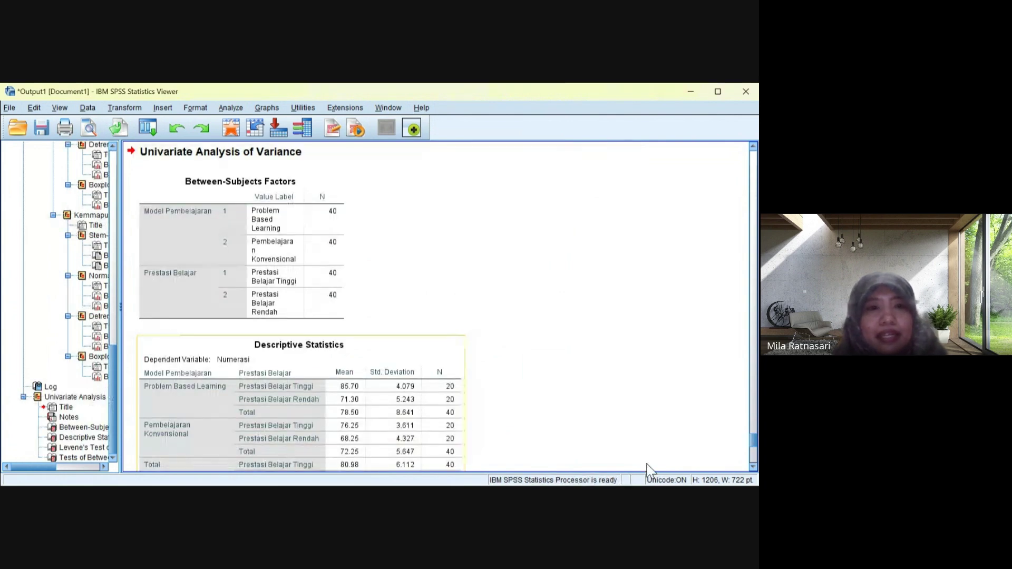
scroll(650, 471, down, 8)
scroll(646, 470, down, 2)
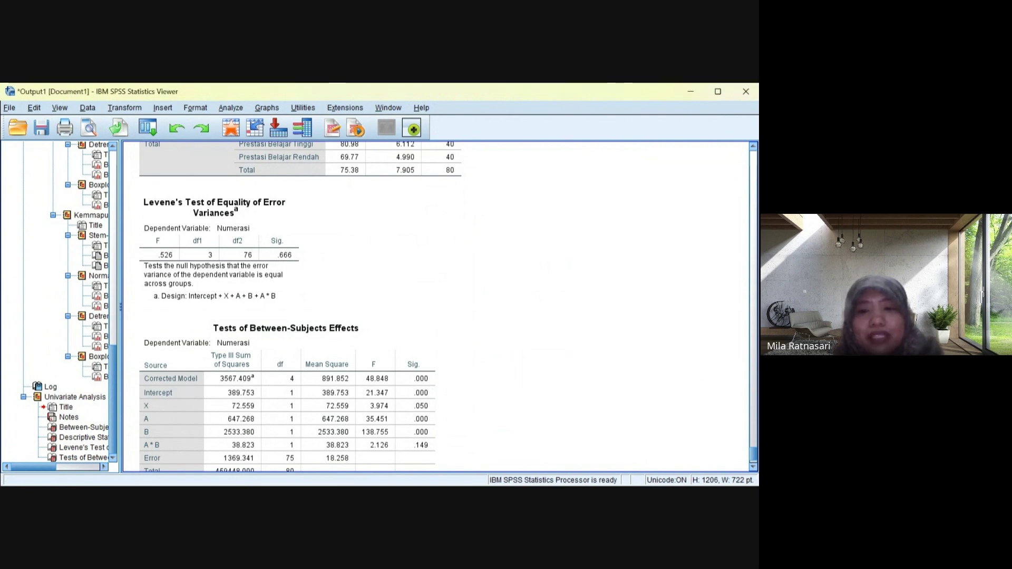
scroll(436, 305, down, 3)
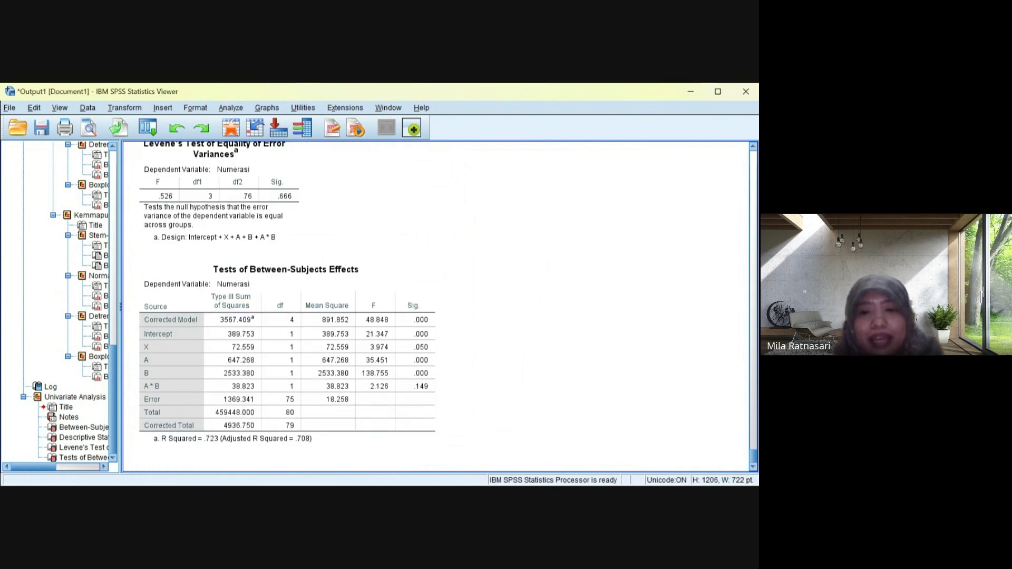
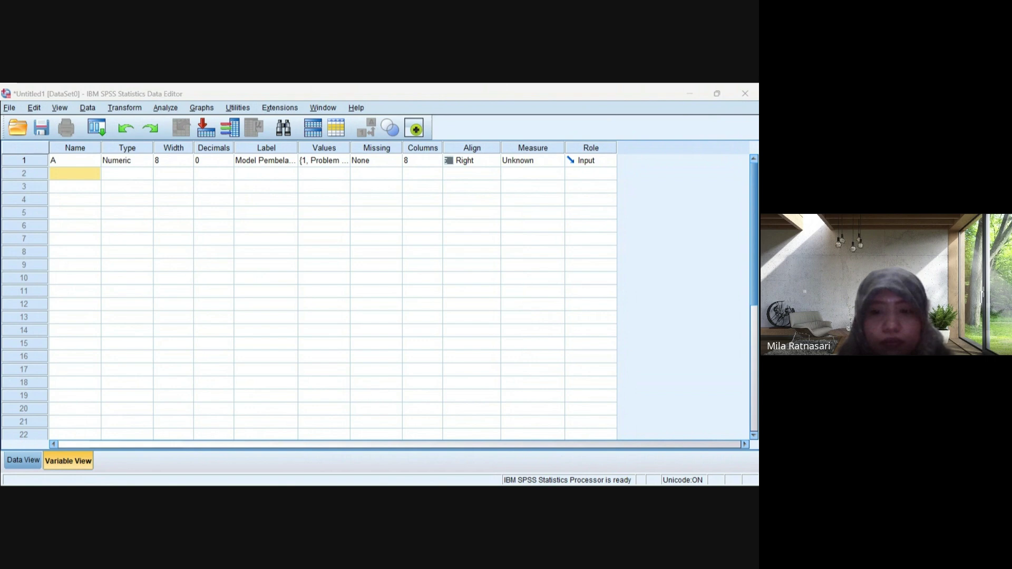
- Define the second variable in the Data Editor as Y1, with 0 decimals and the label Numerasi
key(alt+Tab)
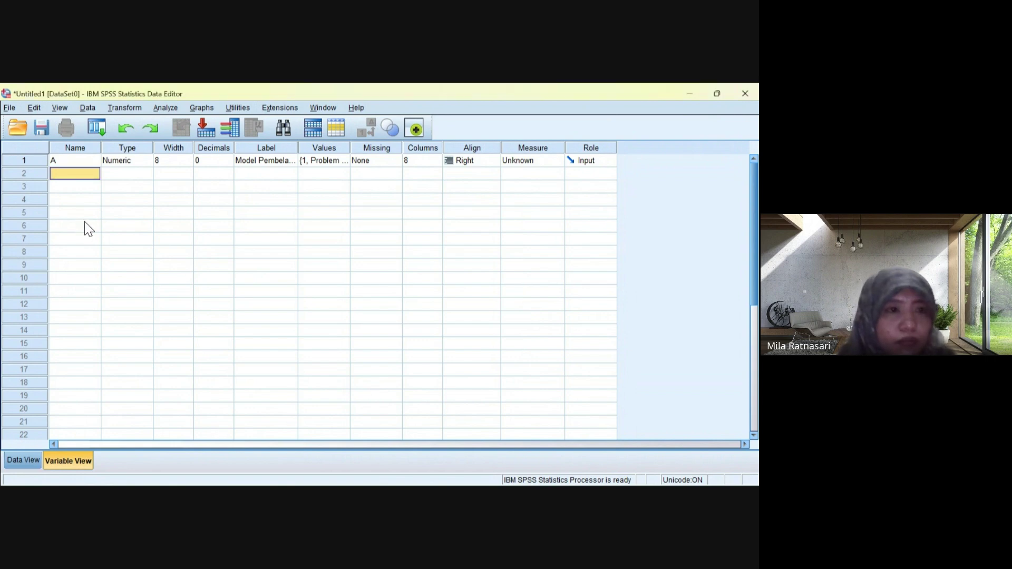
text(Y)
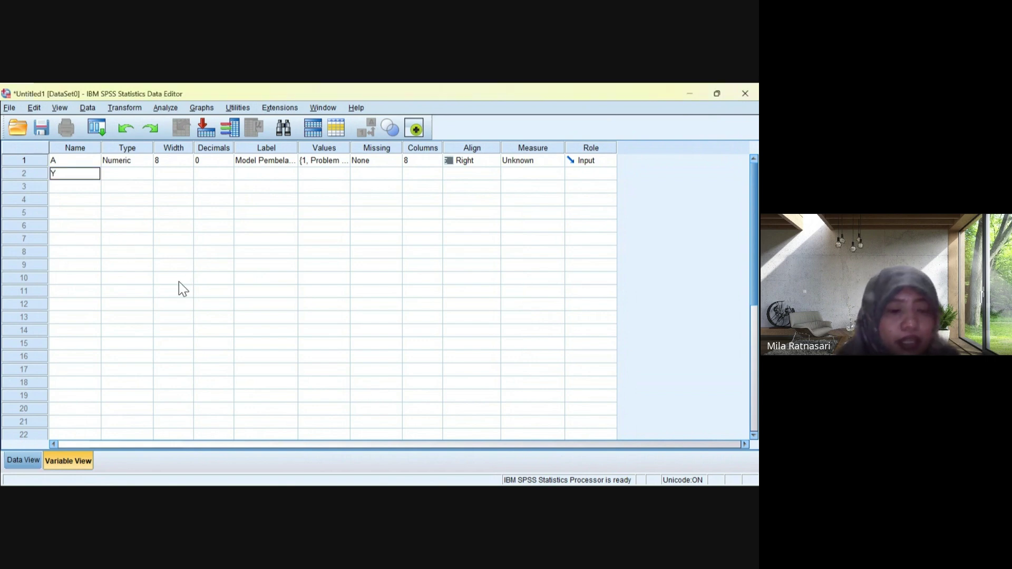
text(1)
key(Tab)
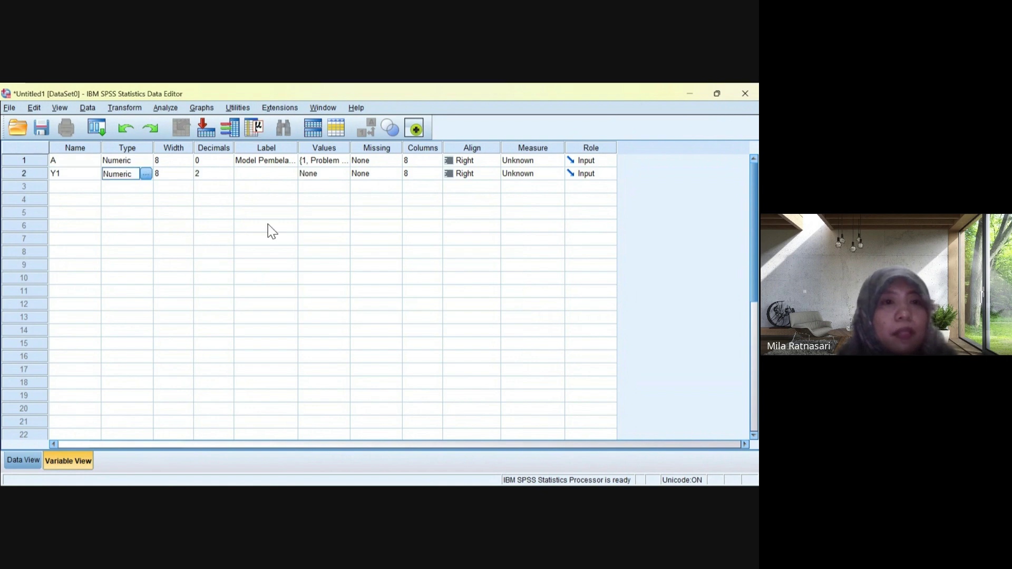
key(Tab)
key(Tab)
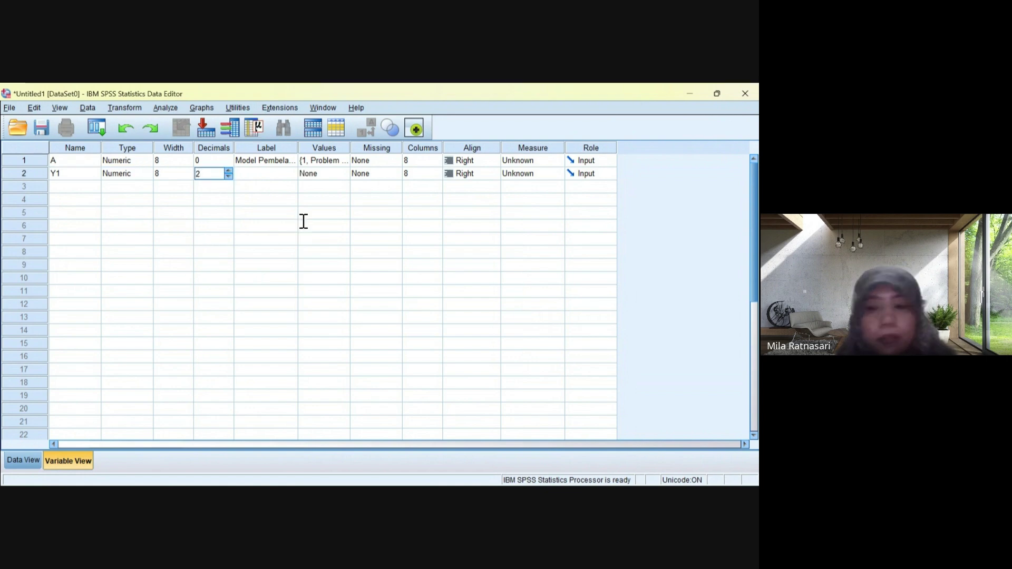
key(Delete)
text(0)
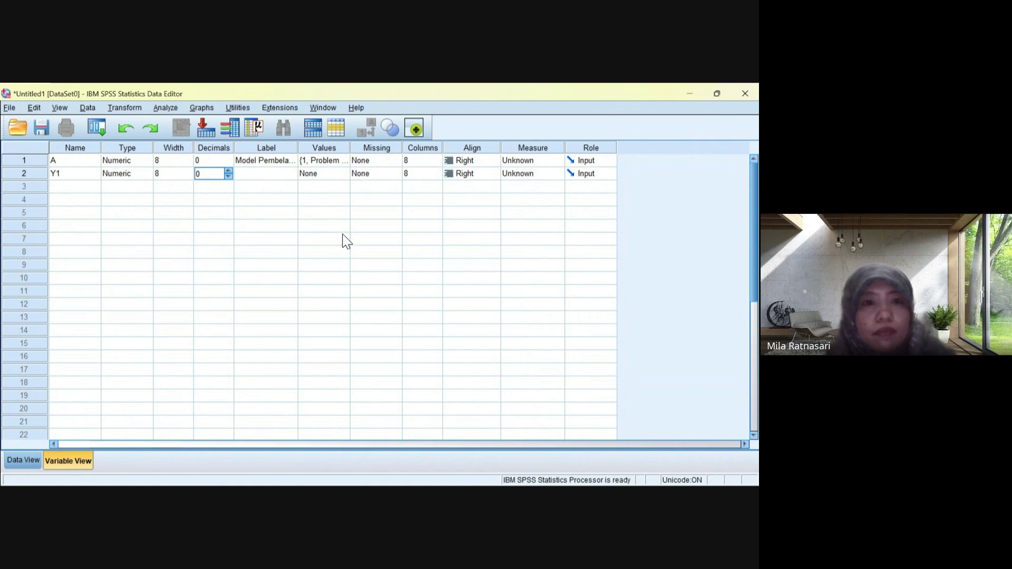
key(Tab)
text(Nume)
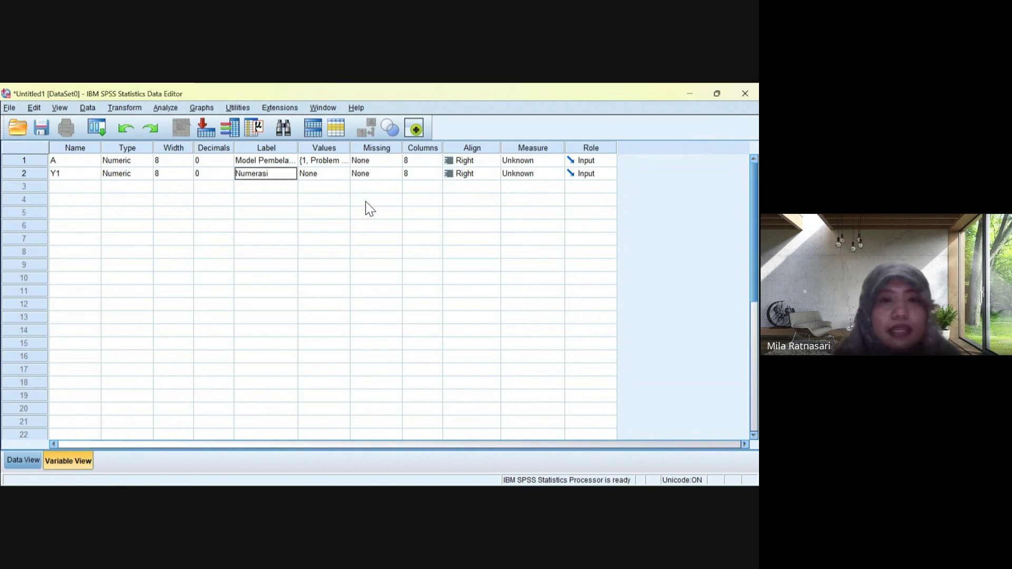
key(Tab)
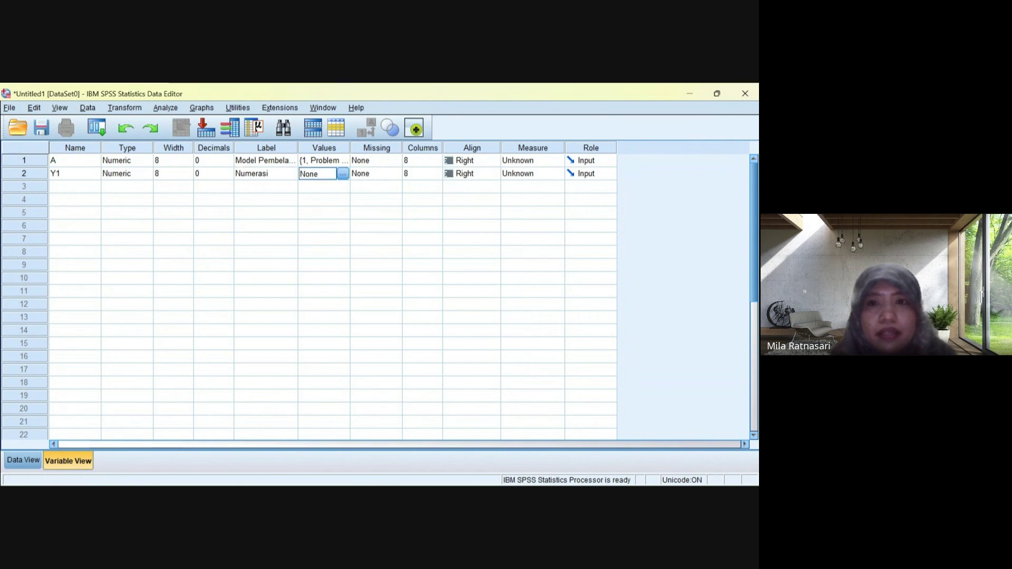
- Set the measurement level of variable A to Nominal and of Y1 to Scale
click(532, 160)
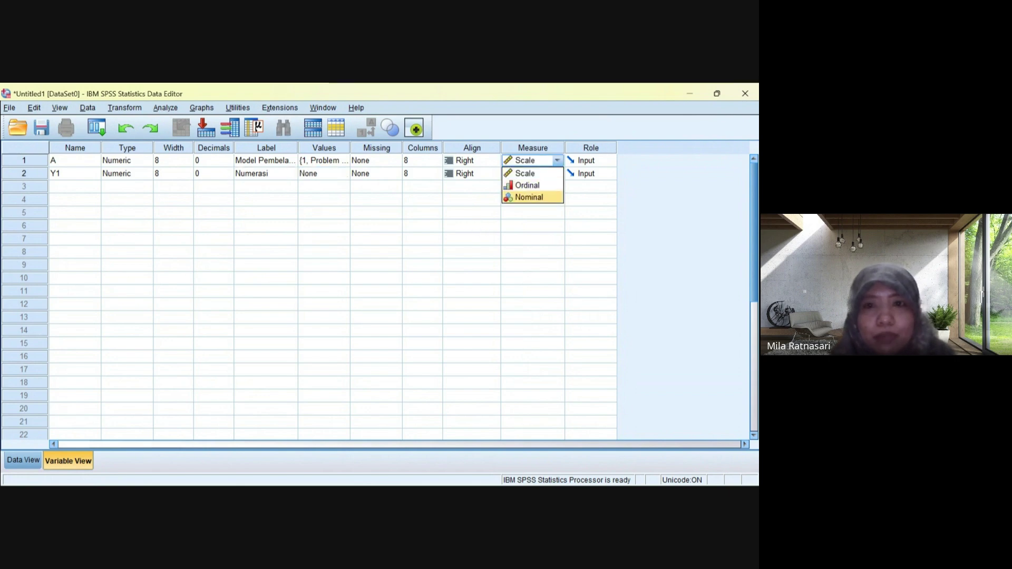
click(527, 197)
click(533, 173)
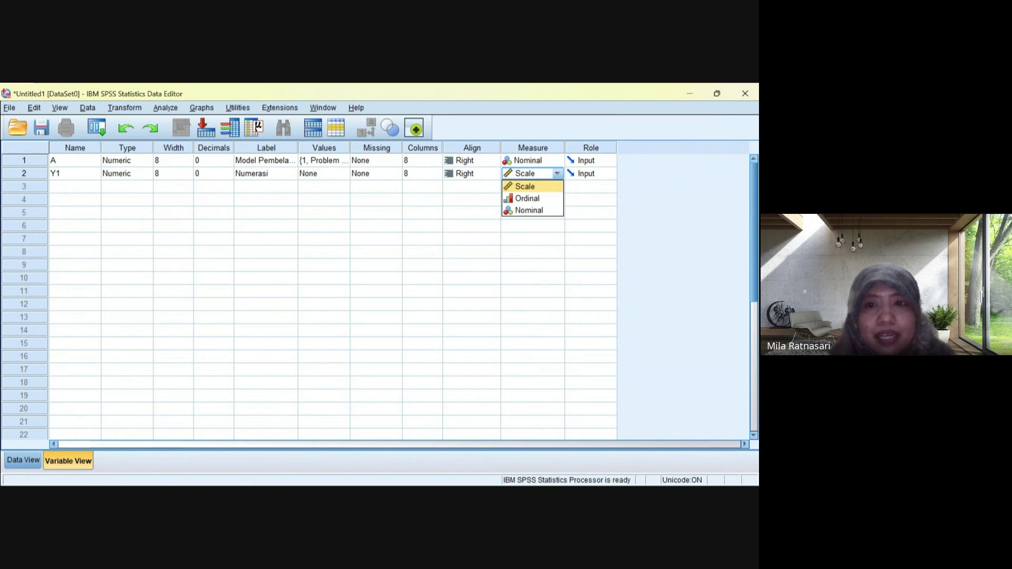
click(525, 186)
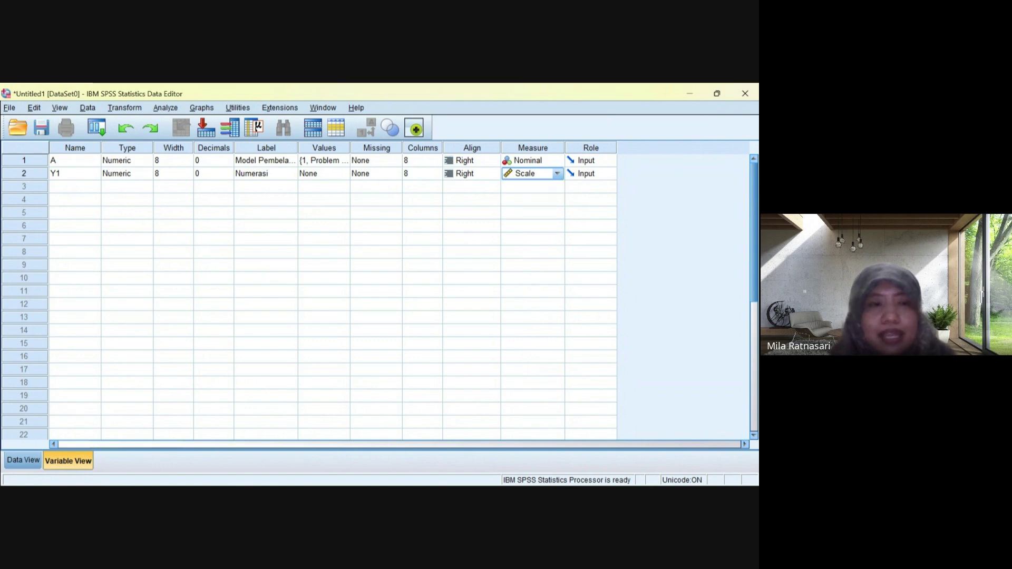
click(103, 239)
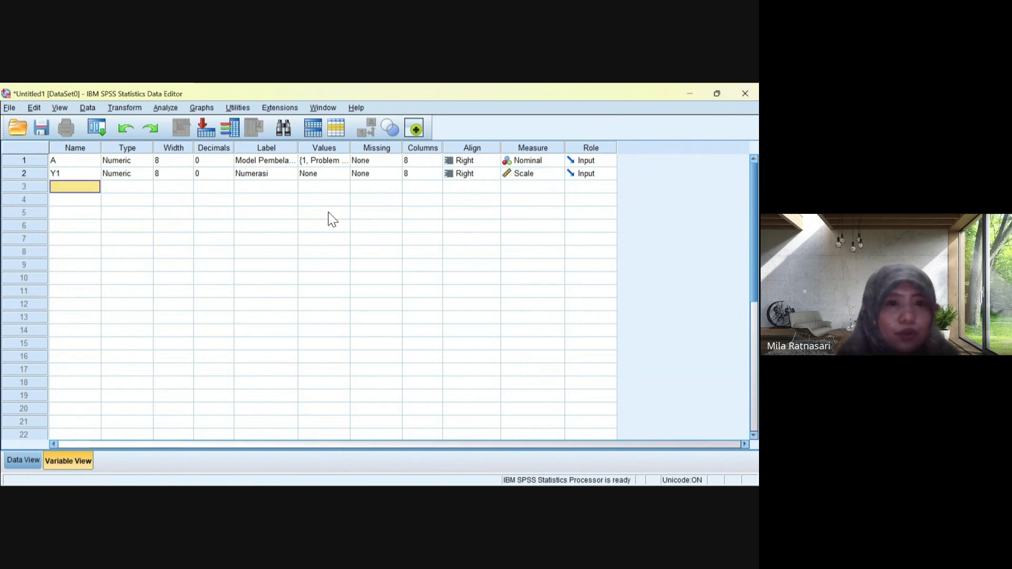
key(Up)
key(Right)
key(Right)
key(Right)
key(Right)
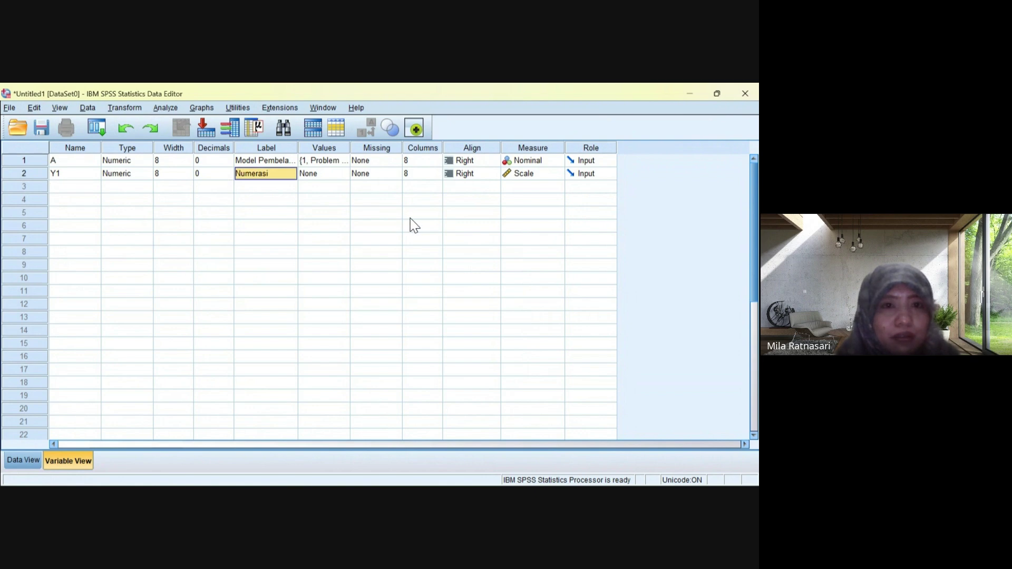
- Define a third variable named Y2 with the label Hasil Belajar and the Scale measurement level
click(110, 240)
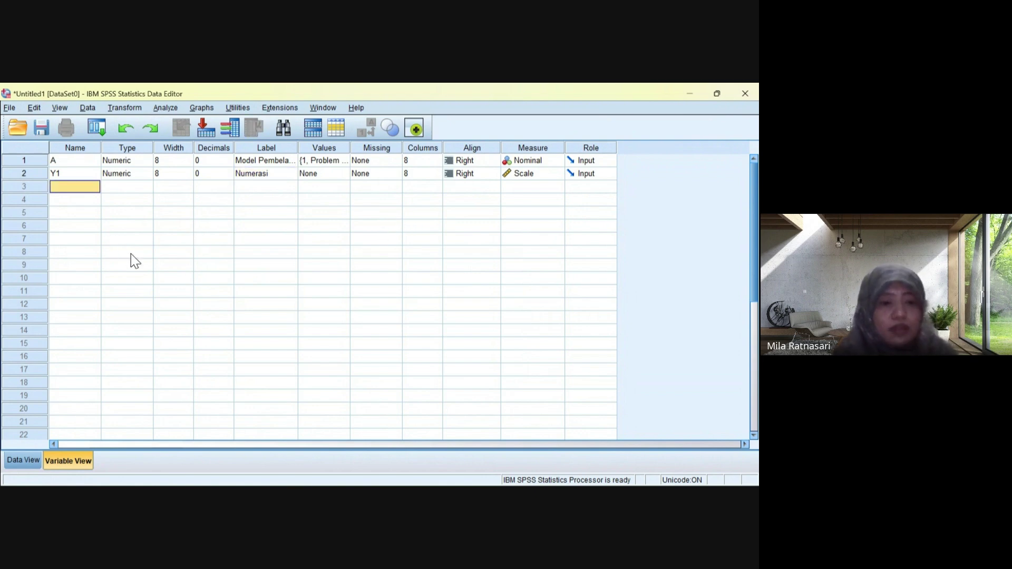
text(Y2)
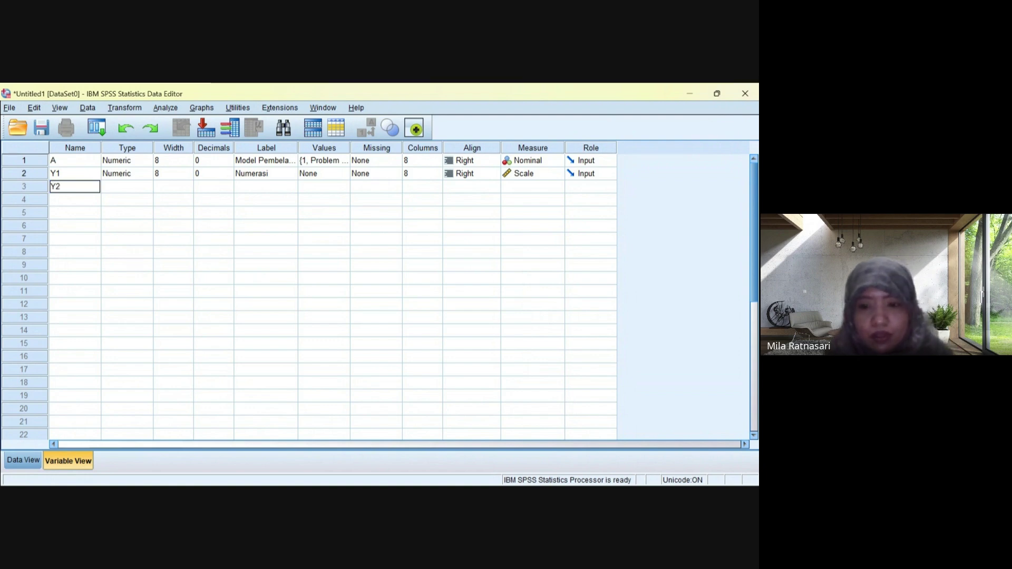
click(256, 126)
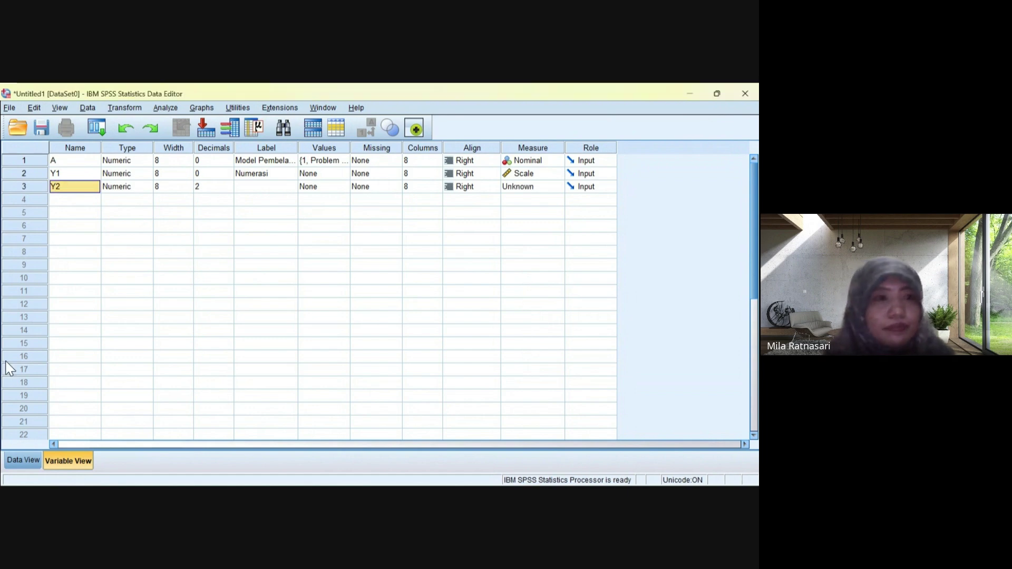
key(Tab)
key(Tab)
key(Tab)
key(Tab)
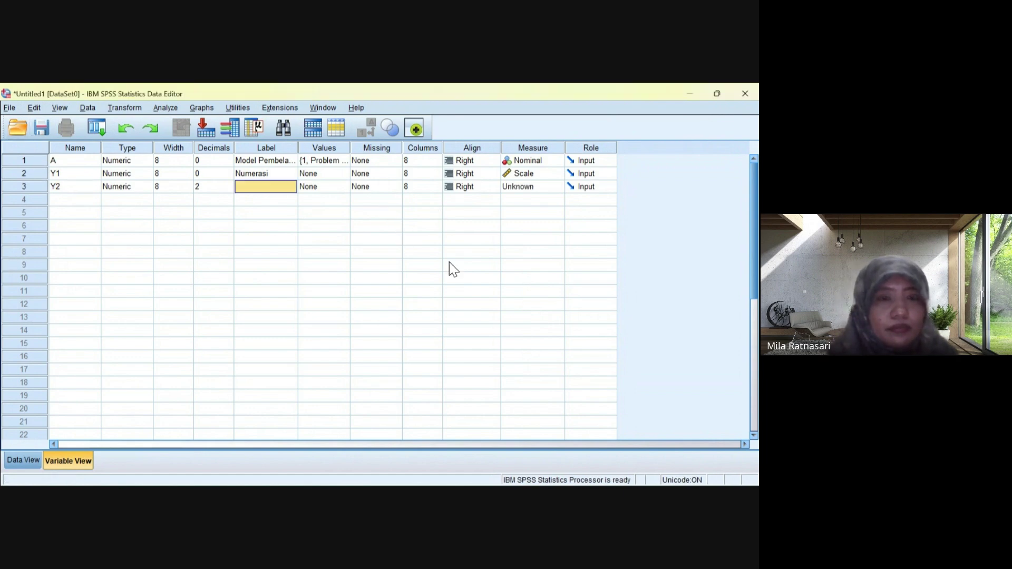
text(Hasil Belajar)
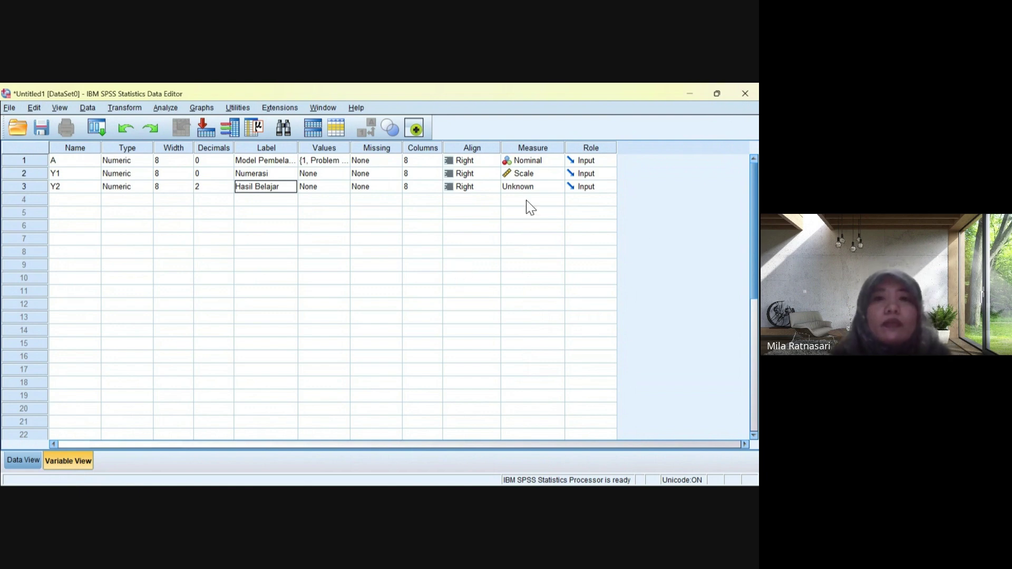
click(532, 187)
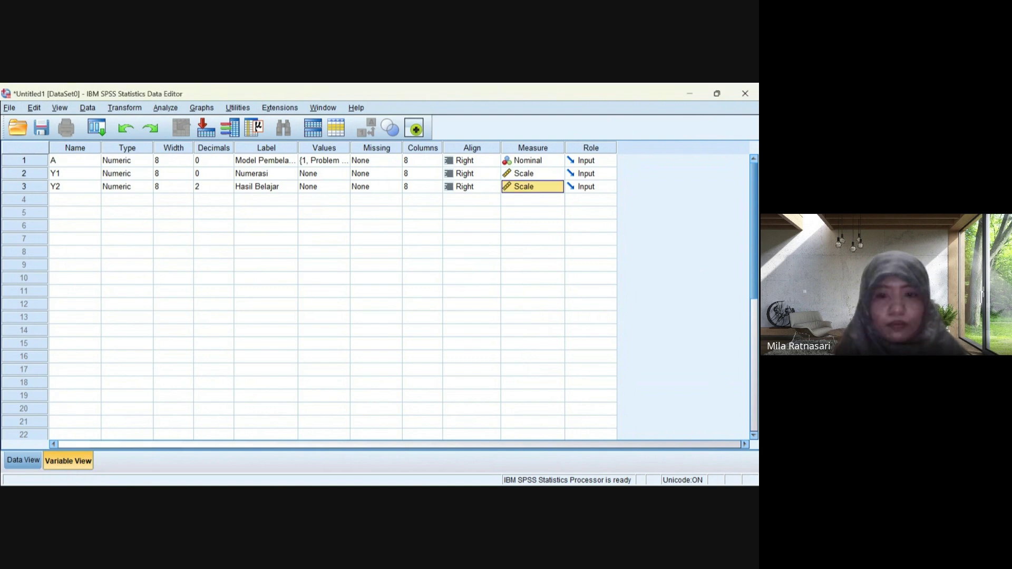
- Paste the copied data for A, Y1 and Y2 into the data grid, starting at the first case of A
click(23, 460)
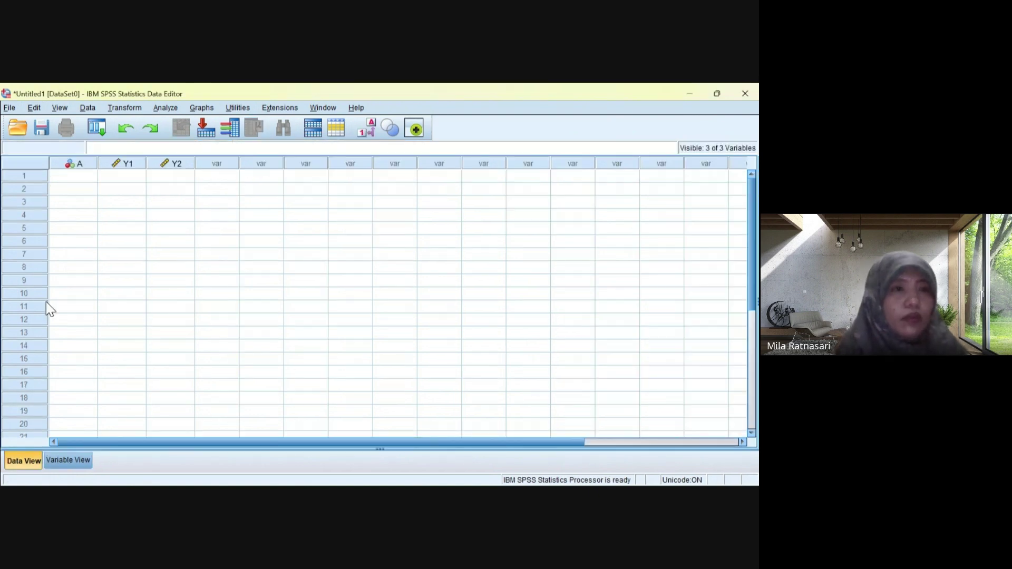
key(Menu)
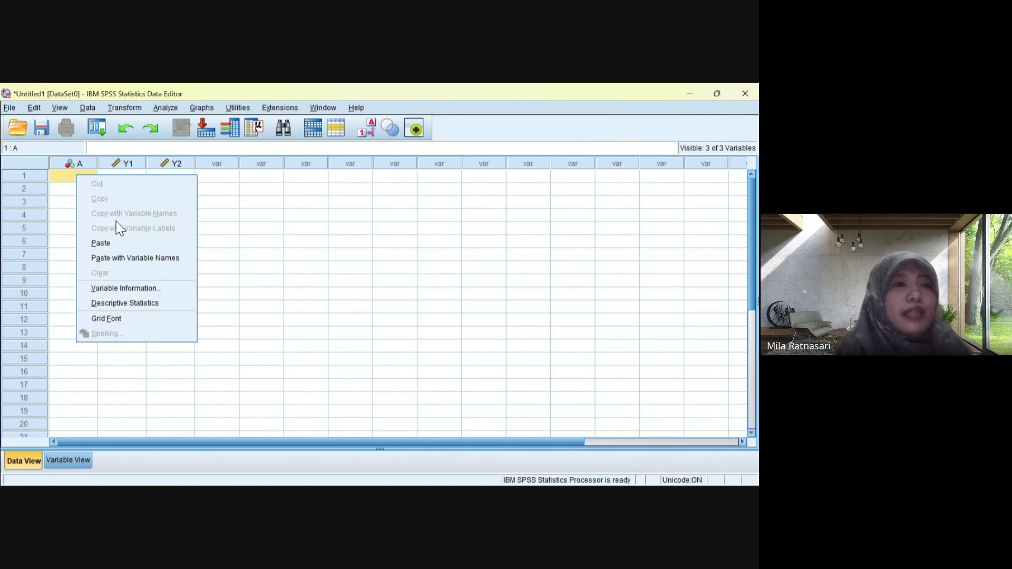
key(Down)
key(Return)
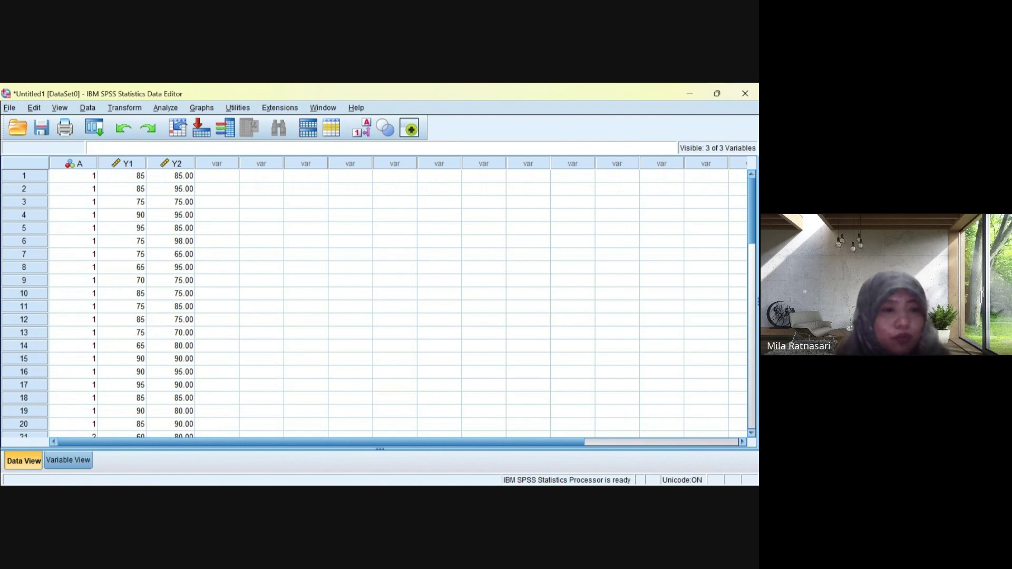
- Set the decimals of variable Y2 to 0 and return to the data grid
key(ctrl+t)
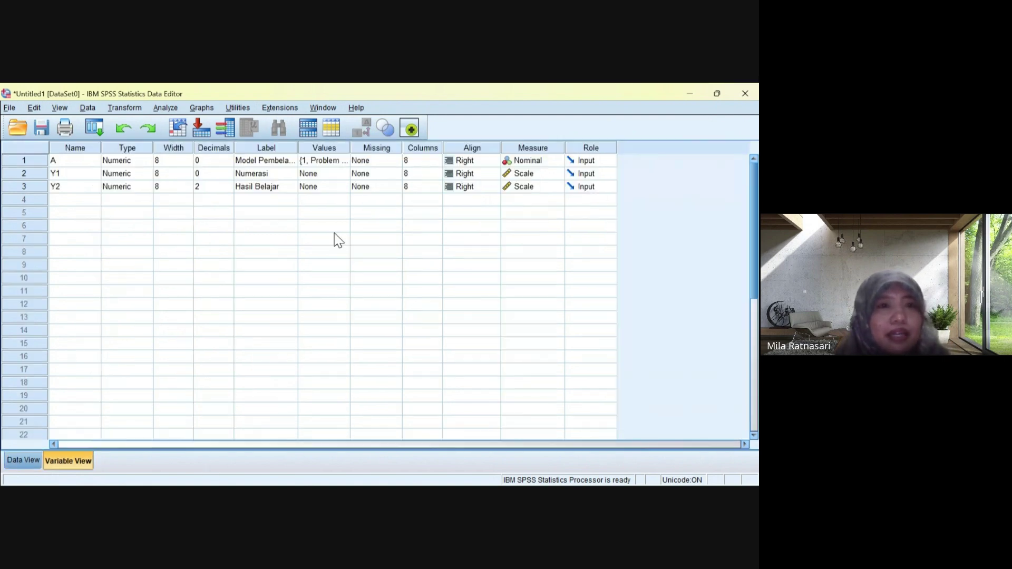
key(F2)
text(1)
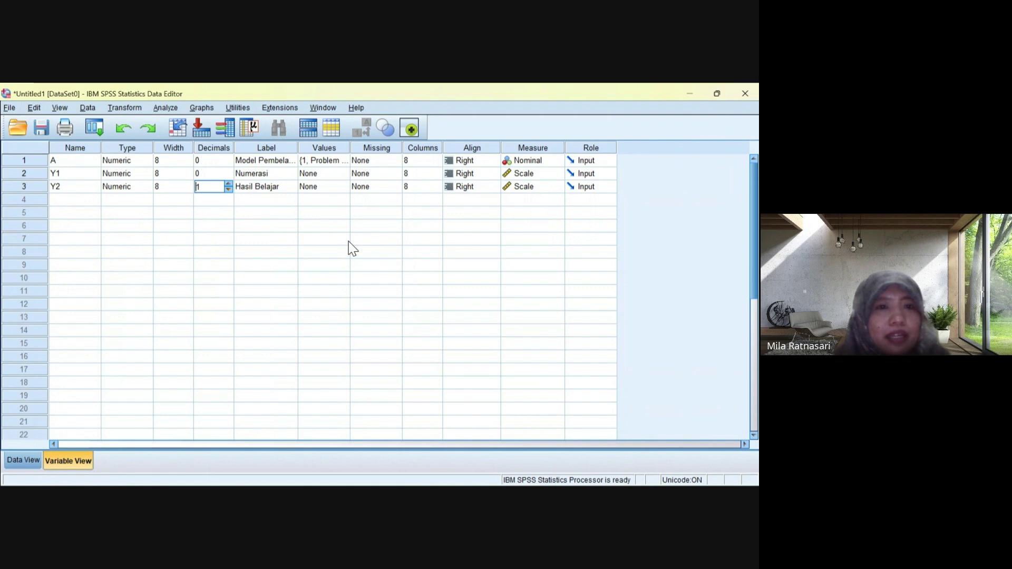
key(Down)
key(Down)
key(Down)
key(Down)
key(Down)
click(23, 460)
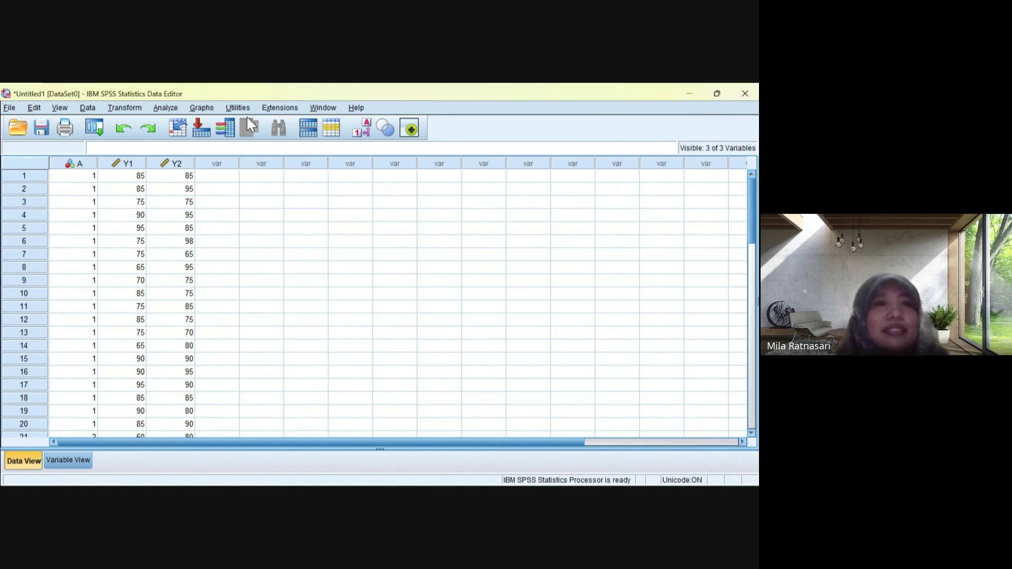
- Start an Explore analysis under Descriptive Statistics and add Numerasi [Y1] as a dependent variable
key(alt+a)
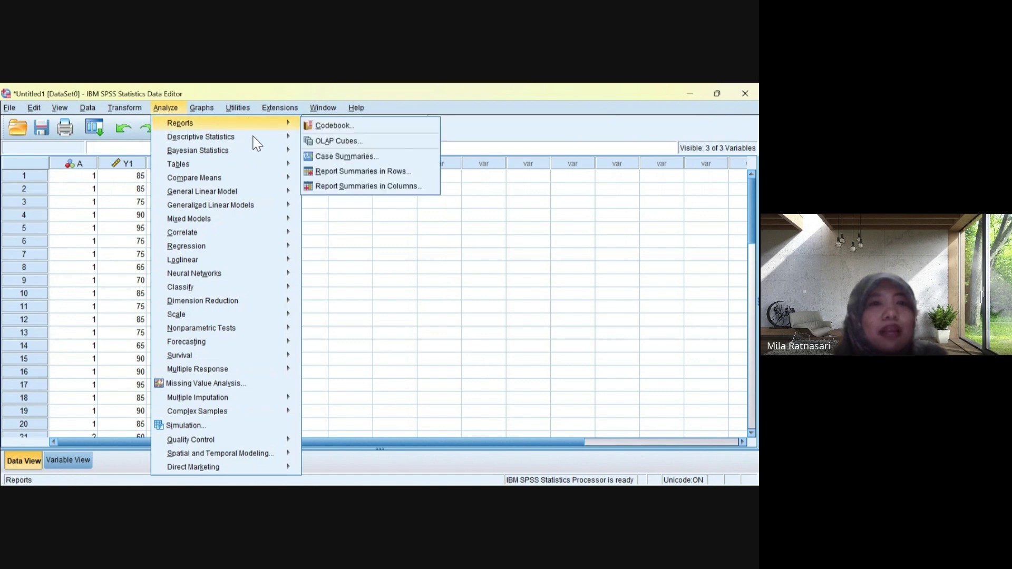
mouse_move(275, 138)
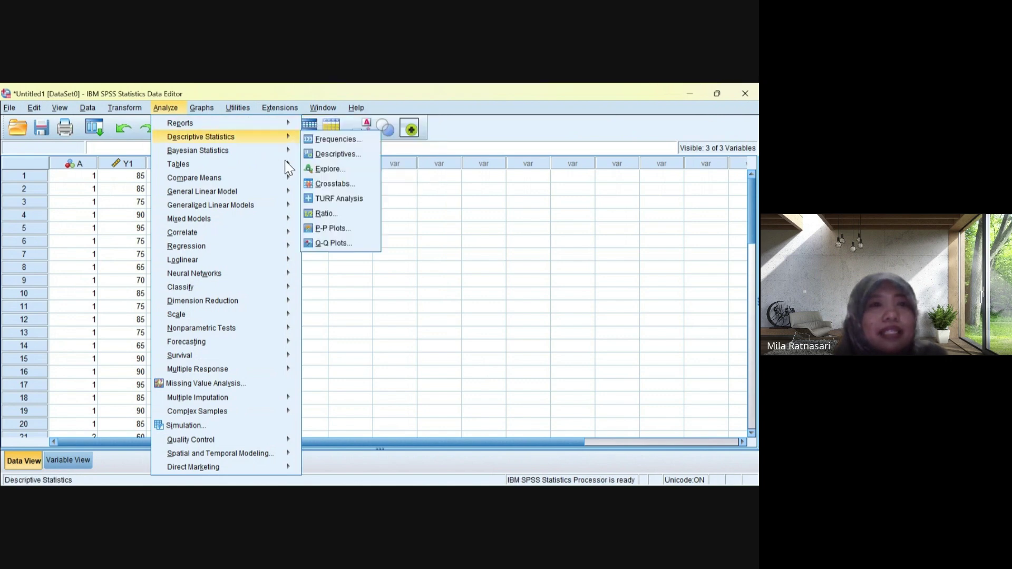
key(Escape)
key(Right)
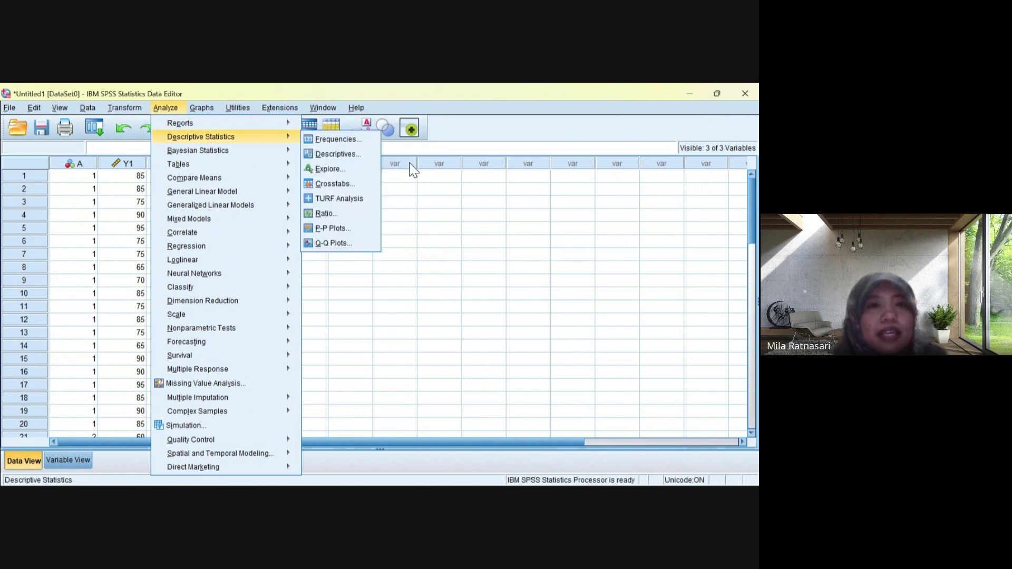
key(Down)
key(Down)
key(Down)
key(Return)
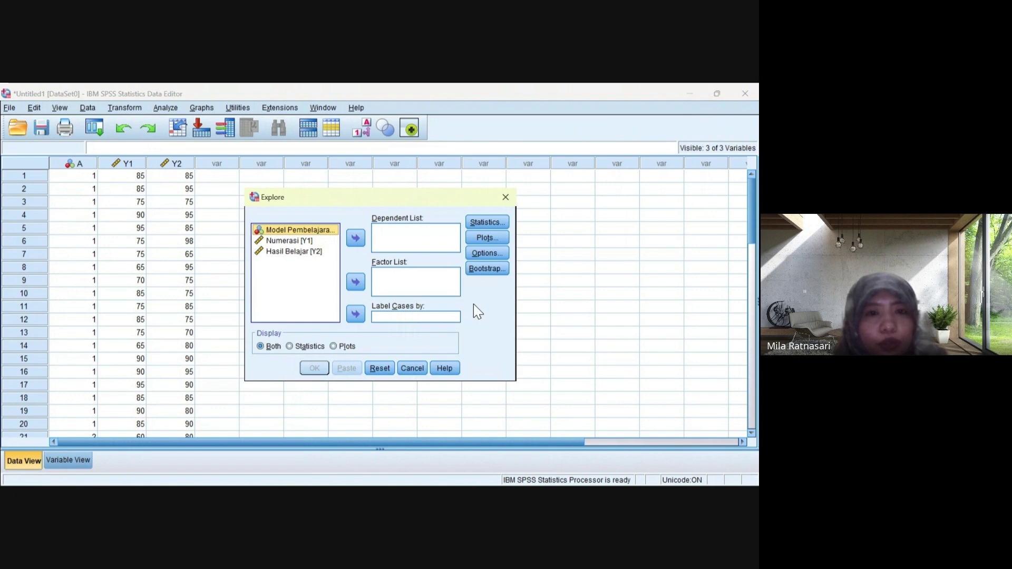
key(Down)
key(Tab)
key(space)
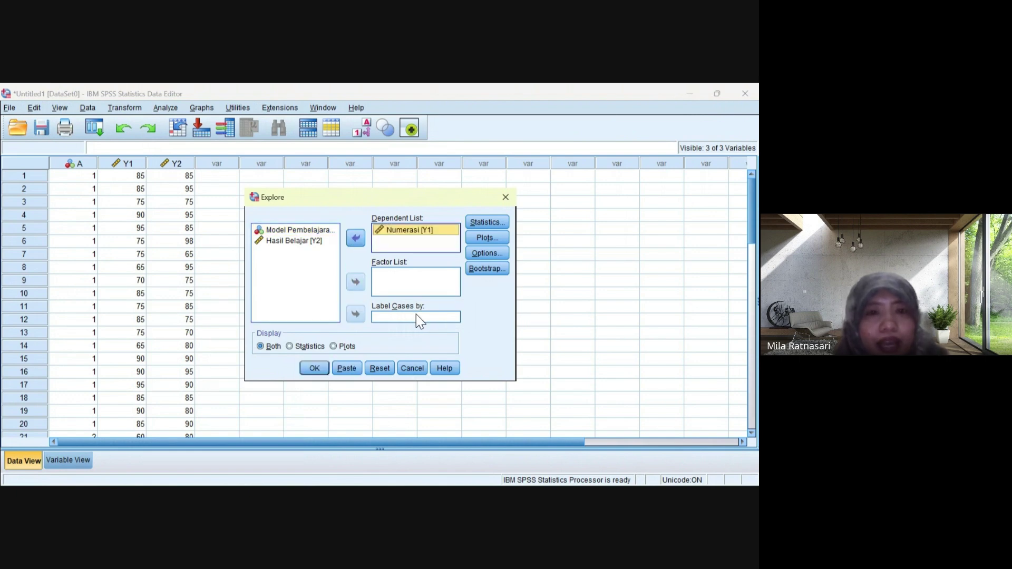
- Add Hasil Belajar [Y2] as a second dependent variable and Model Pembelajaran as the factor of the Explore analysis
key(shift+Tab)
key(Tab)
key(space)
key(shift+Tab)
key(Tab)
key(Tab)
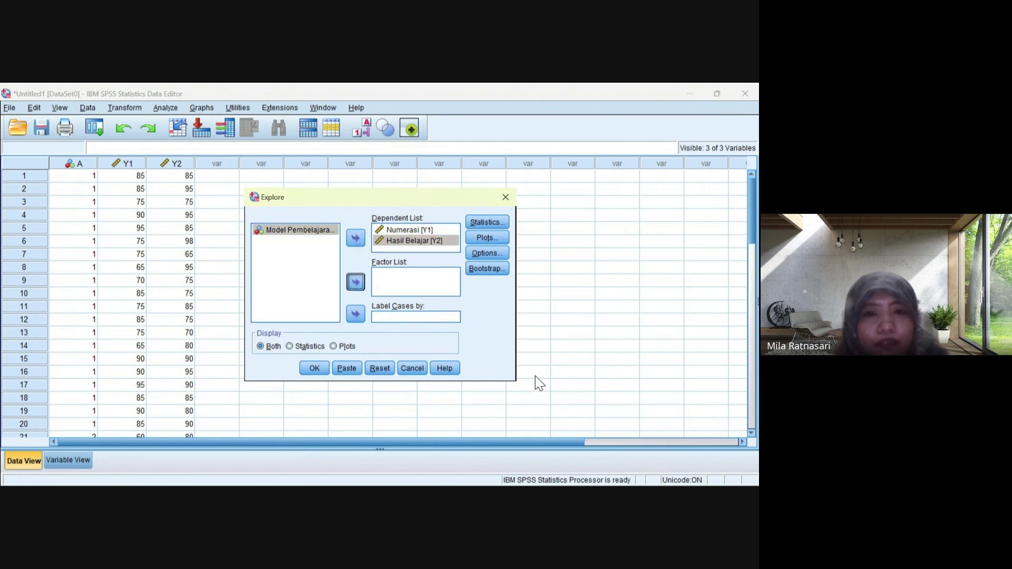
key(space)
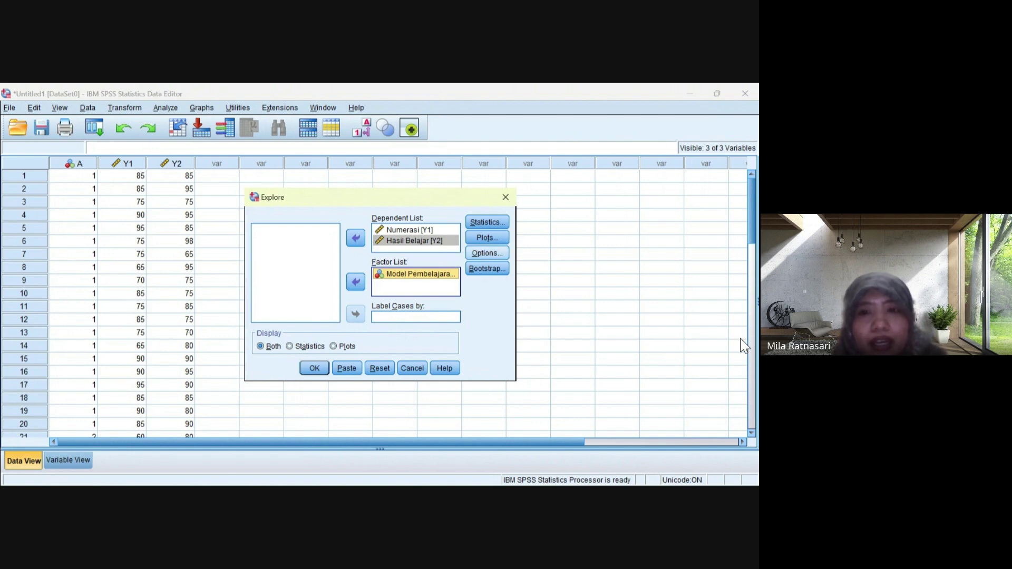
- Enable normality plots with tests for the Explore analysis and run it
key(alt+t)
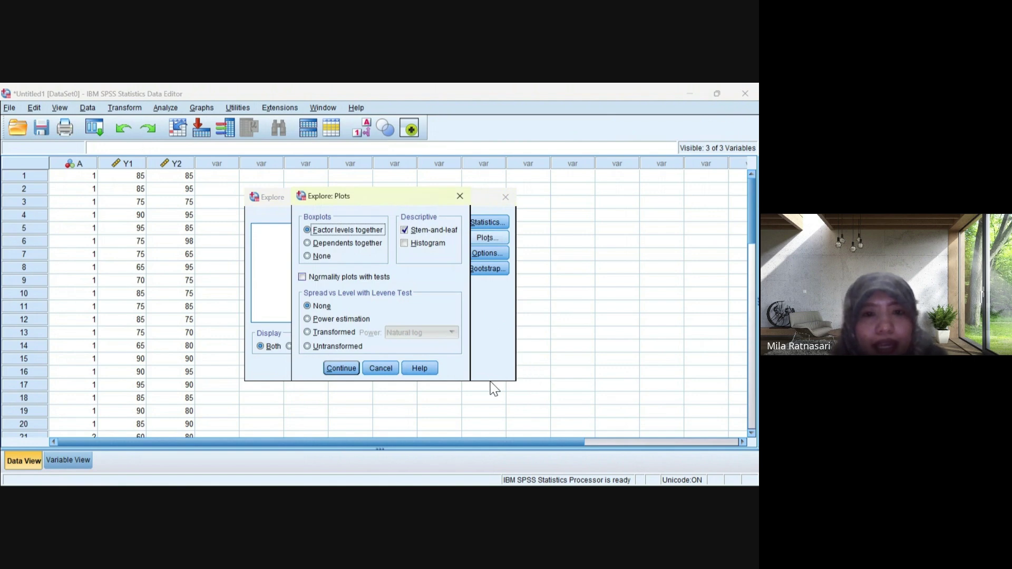
key(Tab)
key(space)
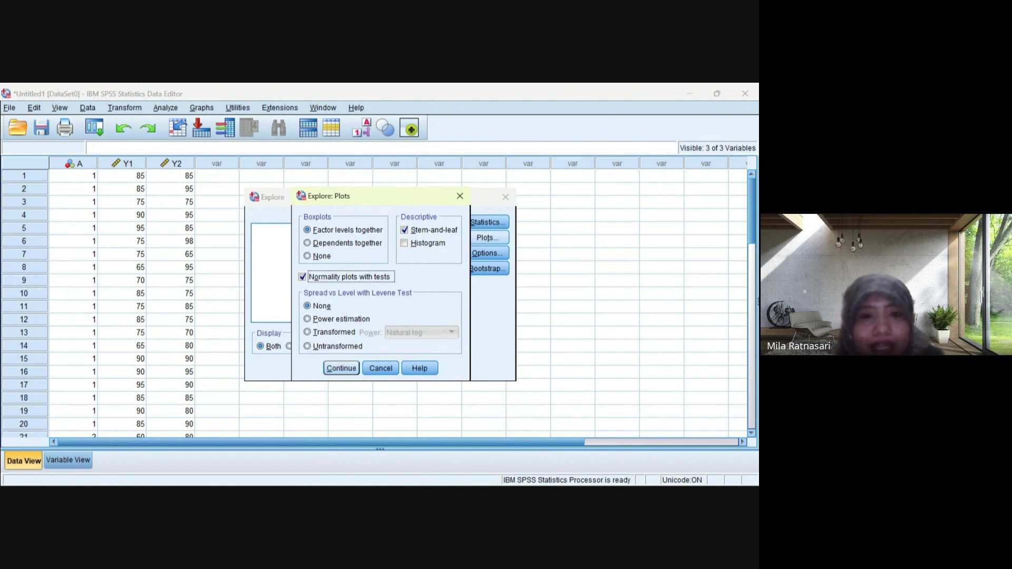
key(Return)
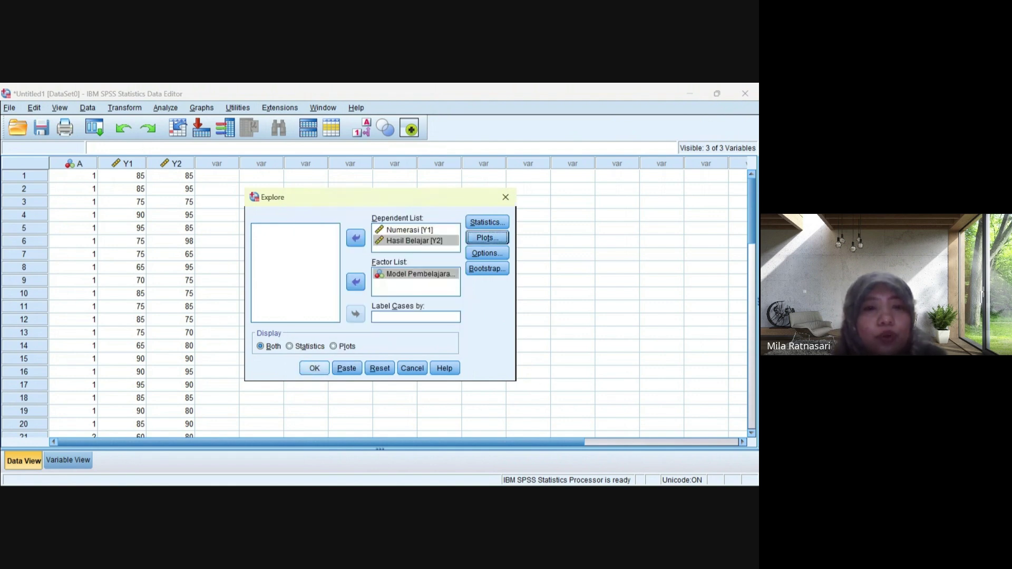
click(315, 368)
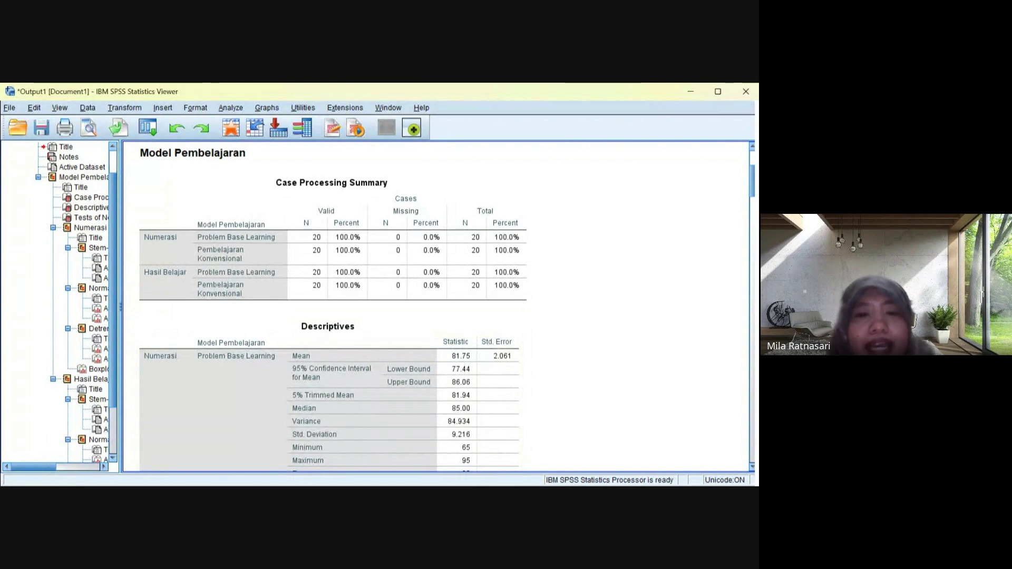
- Examine the Explore output for Numerasi and Hasil Belajar by learning model, from the Descriptives table to the Tests of Normality
scroll(436, 306, down, 2)
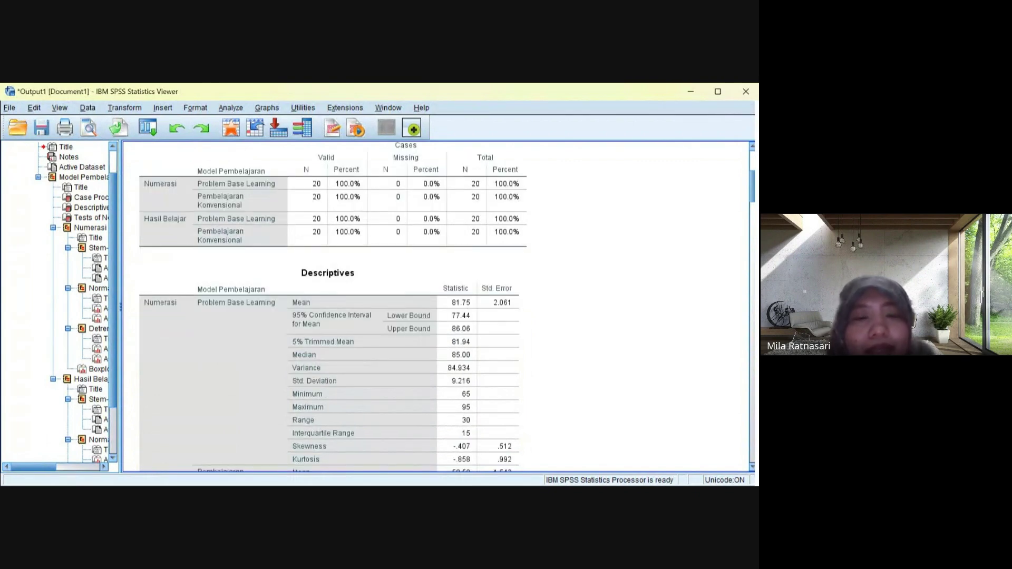
scroll(581, 443, down, 2)
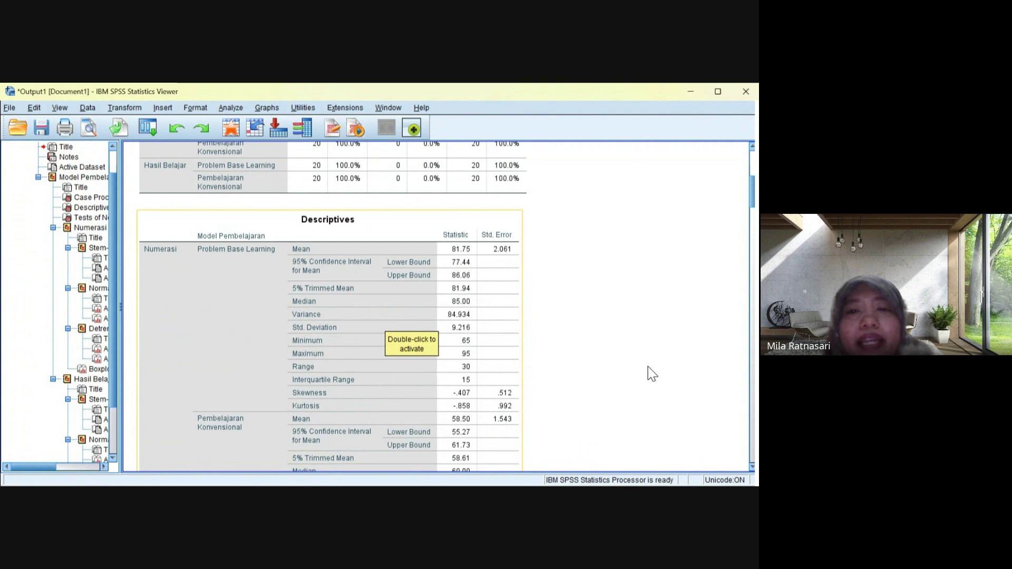
scroll(680, 387, down, 3)
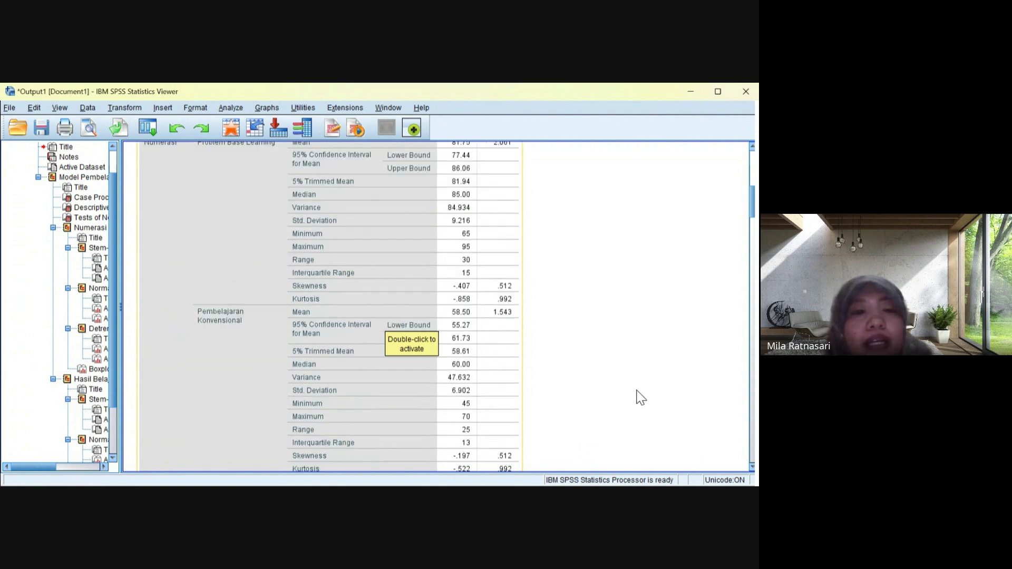
scroll(456, 431, up, 2)
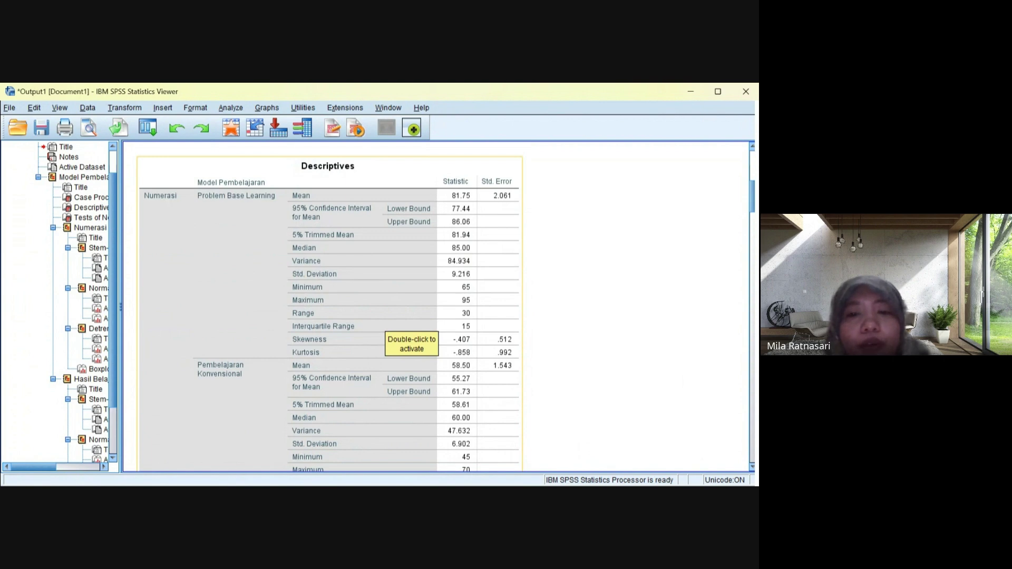
scroll(412, 330, down, 2)
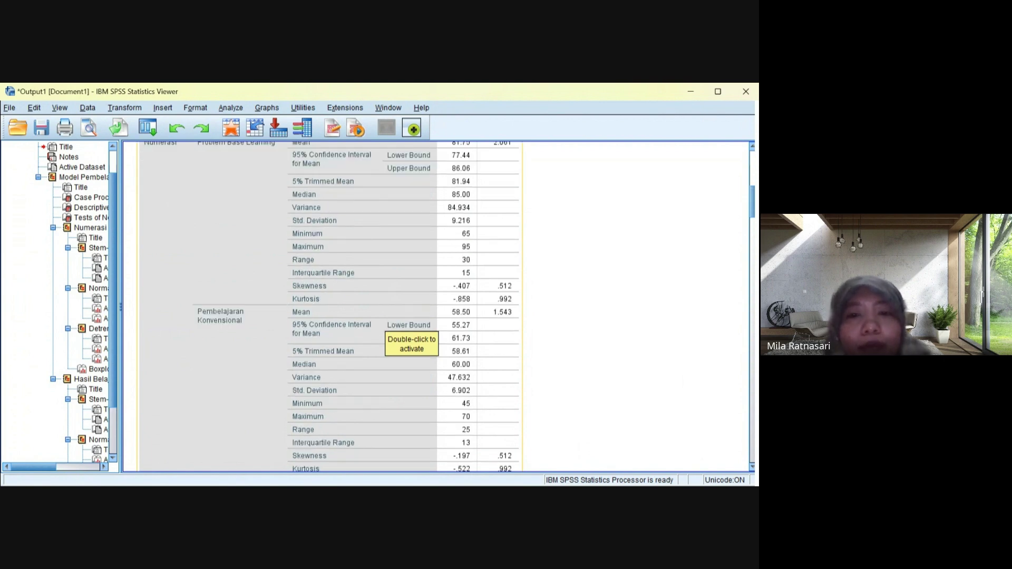
scroll(412, 329, down, 6)
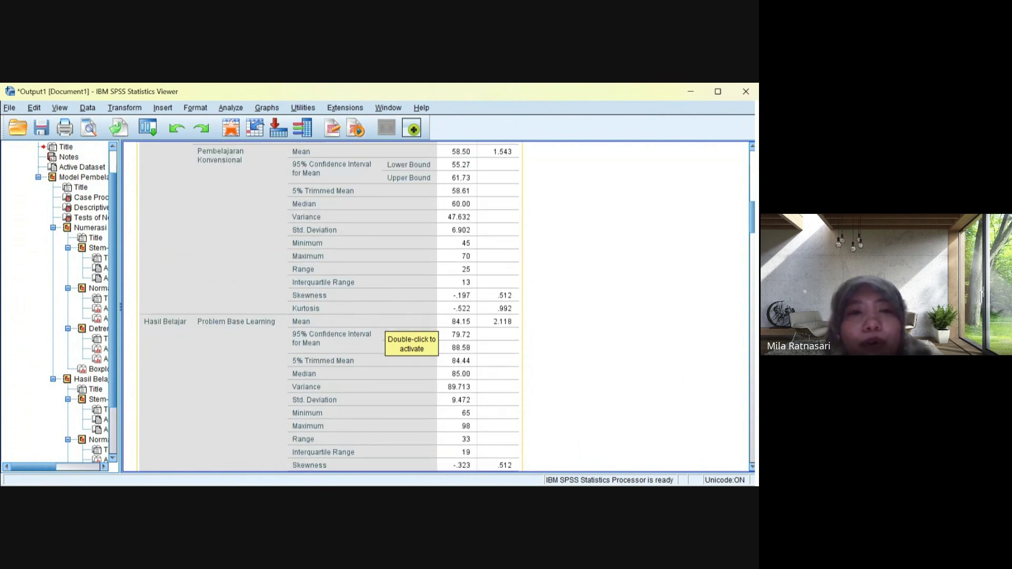
scroll(411, 330, up, 6)
scroll(411, 330, up, 2)
scroll(412, 330, down, 2)
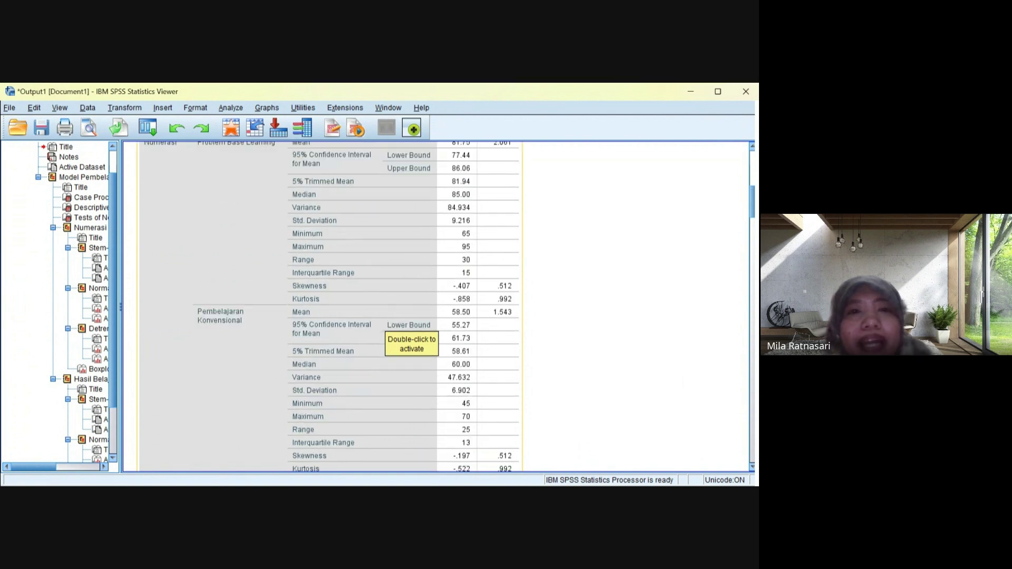
scroll(411, 329, down, 10)
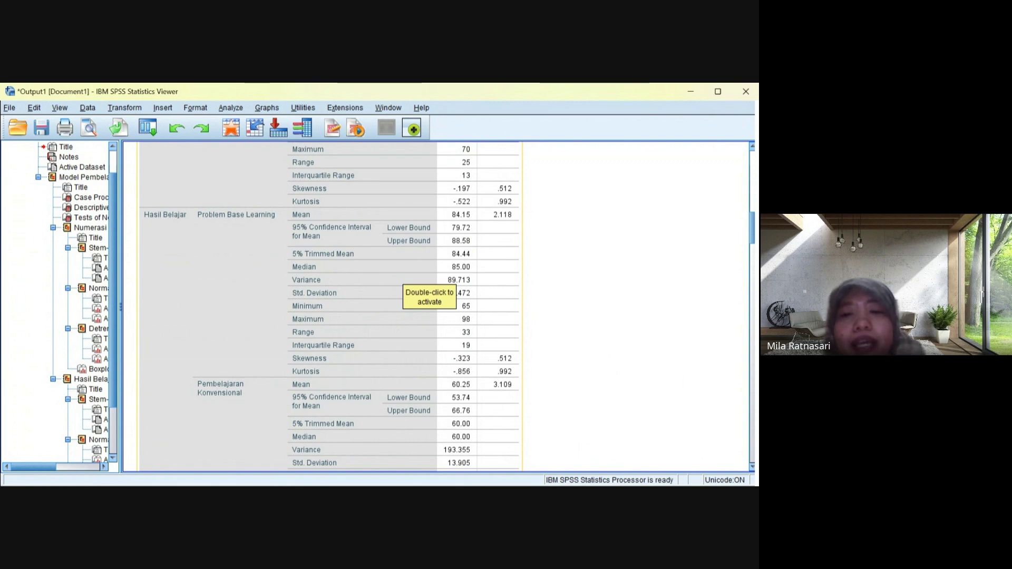
scroll(437, 306, down, 15)
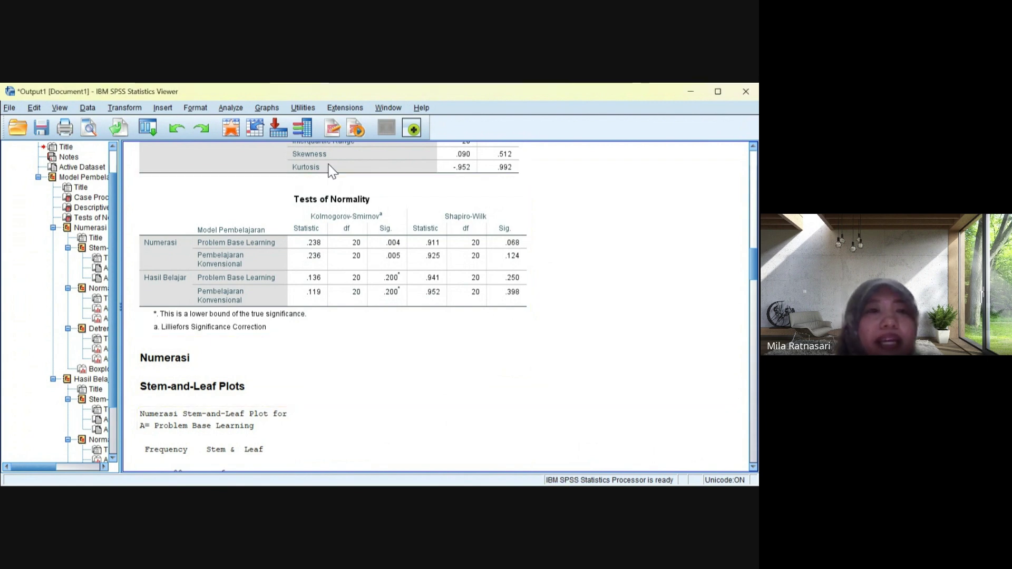
- Start a Multivariate analysis under General Linear Model
key(alt+a)
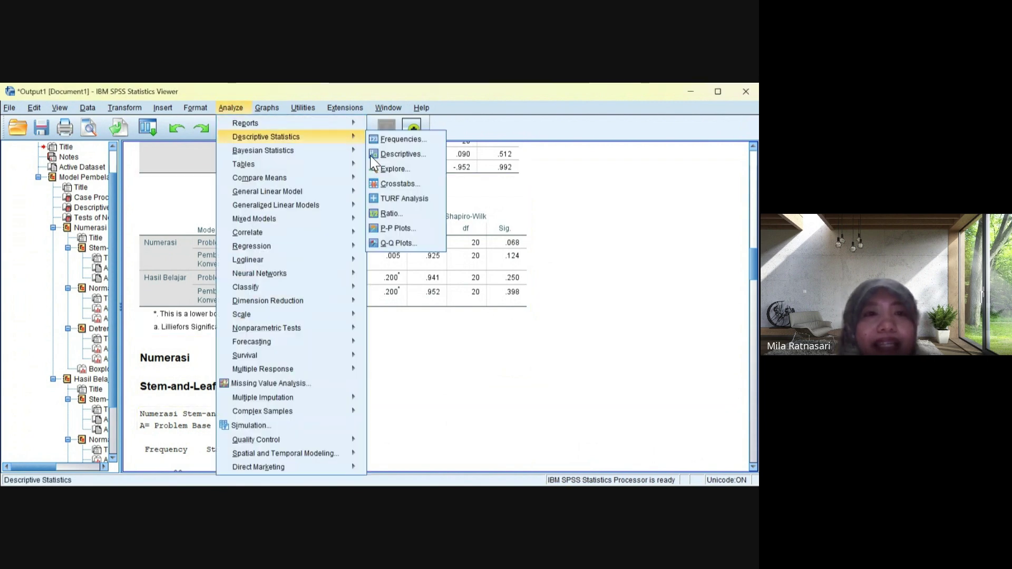
key(Down)
key(Down)
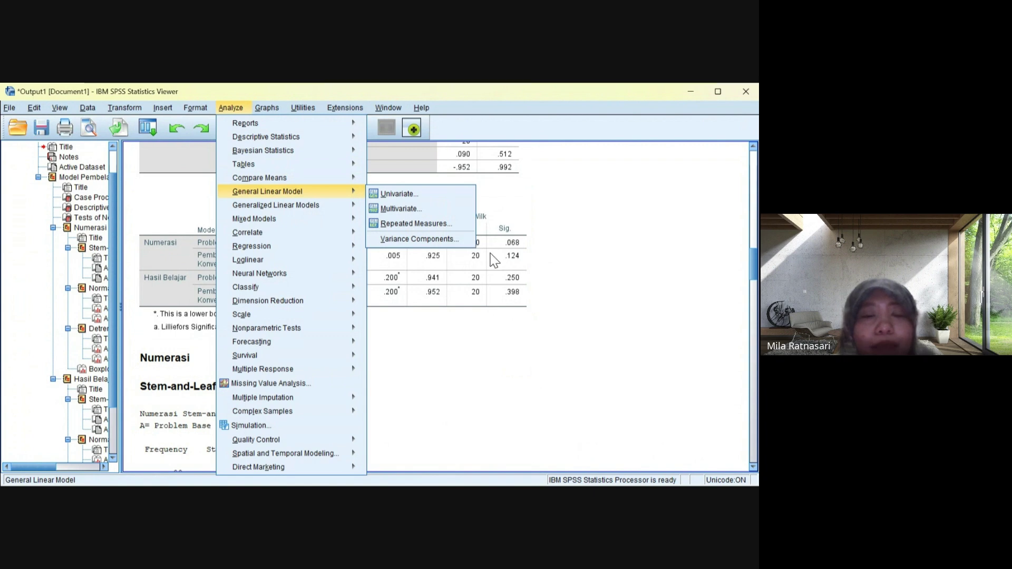
key(Down)
key(Up)
key(Right)
key(Down)
key(Return)
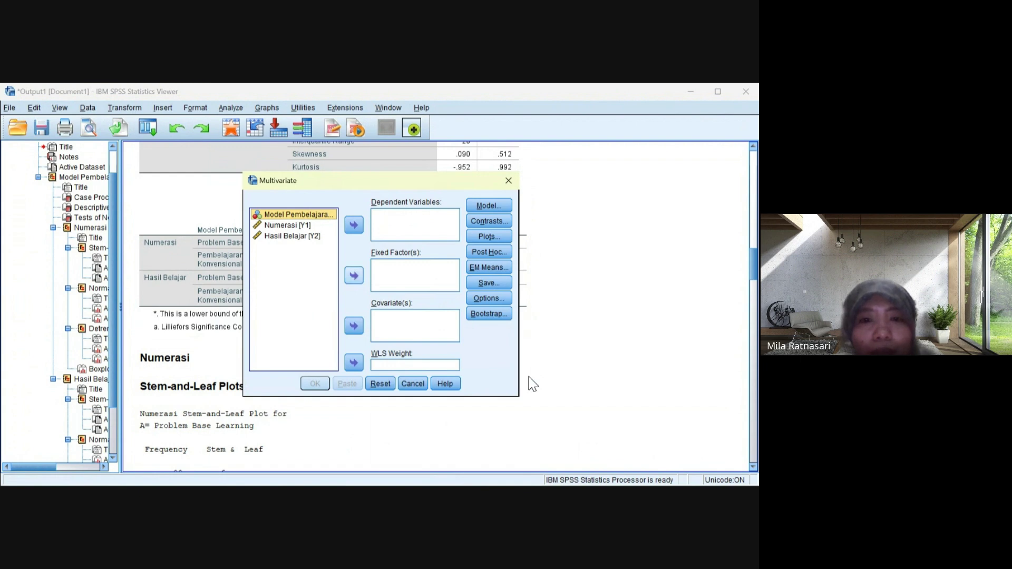
- Assign Model Pembelajaran as the fixed factor and Numerasi [Y1] and Hasil Belajar [Y2] as the dependent variables
key(alt+f)
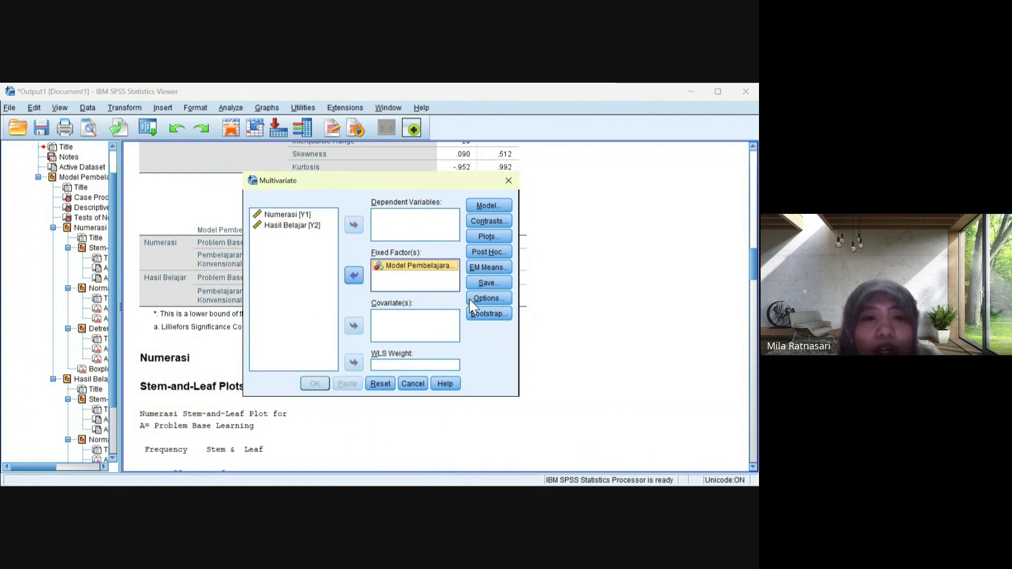
key(shift+Tab)
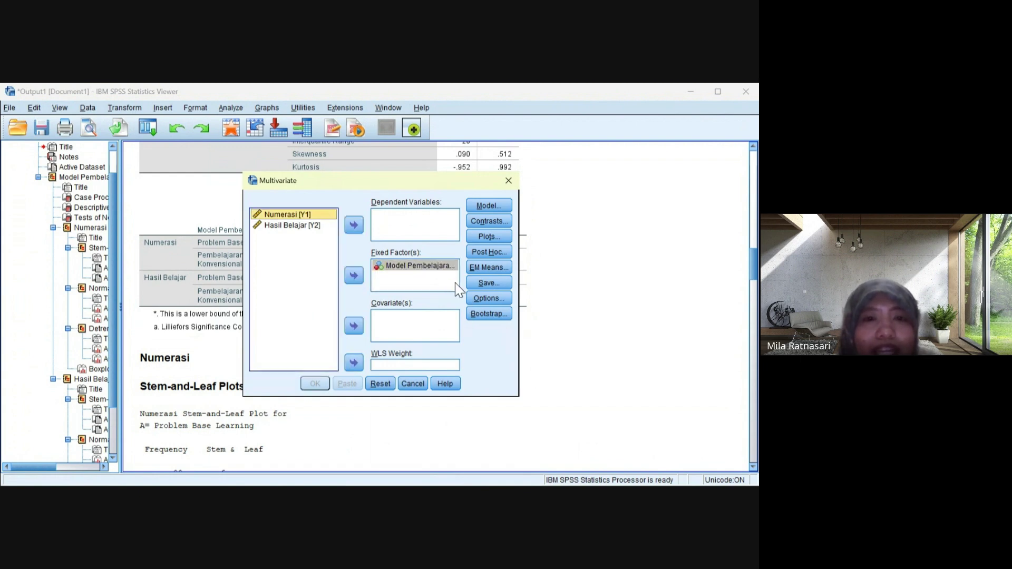
key(alt+d)
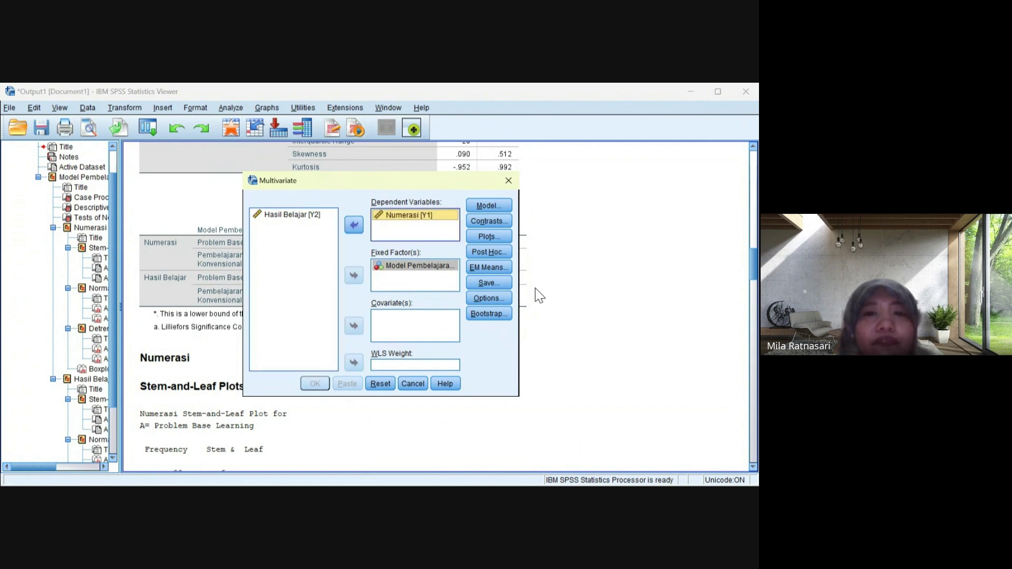
key(shift+Tab)
key(alt+d)
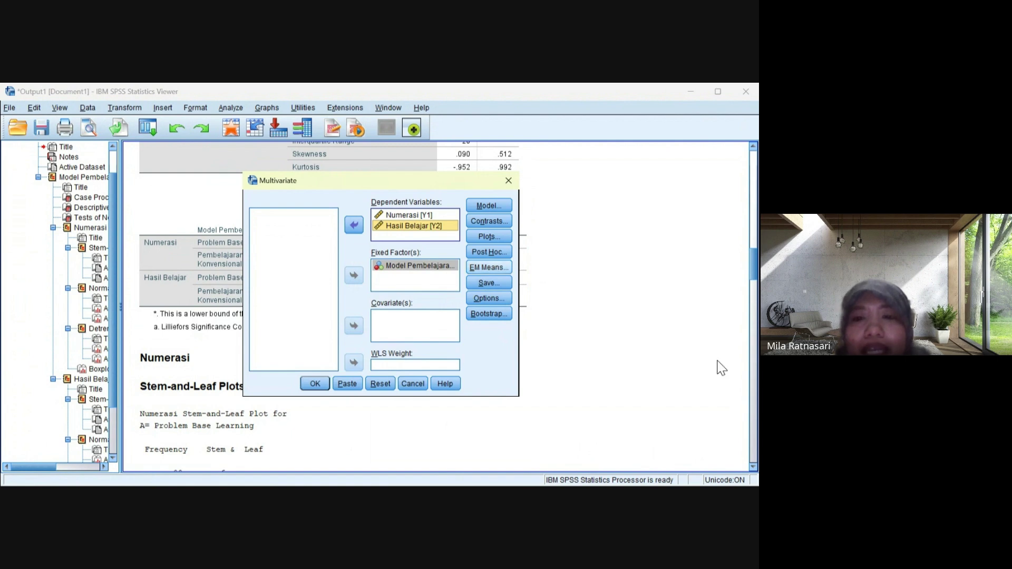
- Request descriptive statistics and homogeneity tests, without any profile plots, and run the Multivariate analysis
key(alt+t)
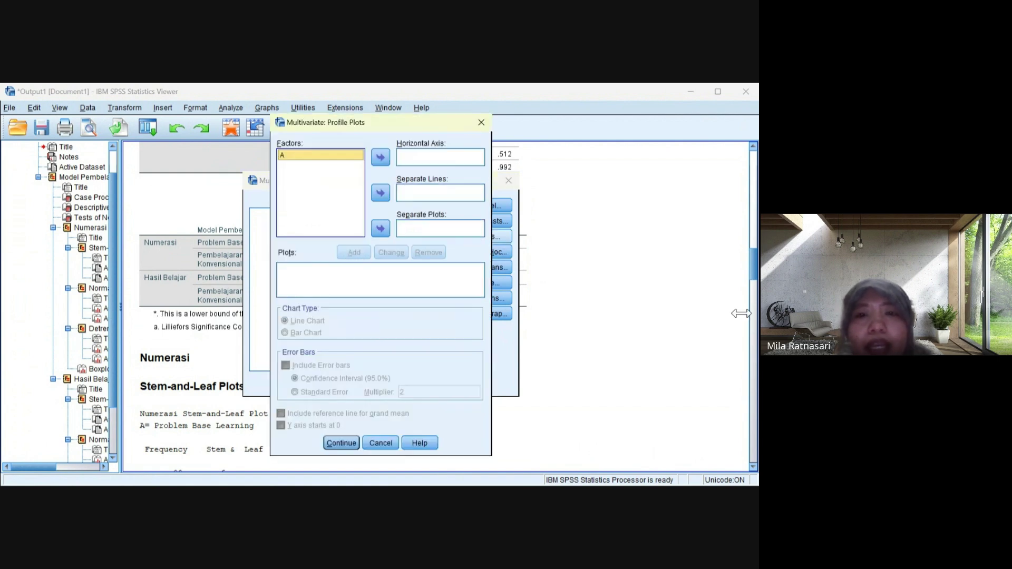
key(Escape)
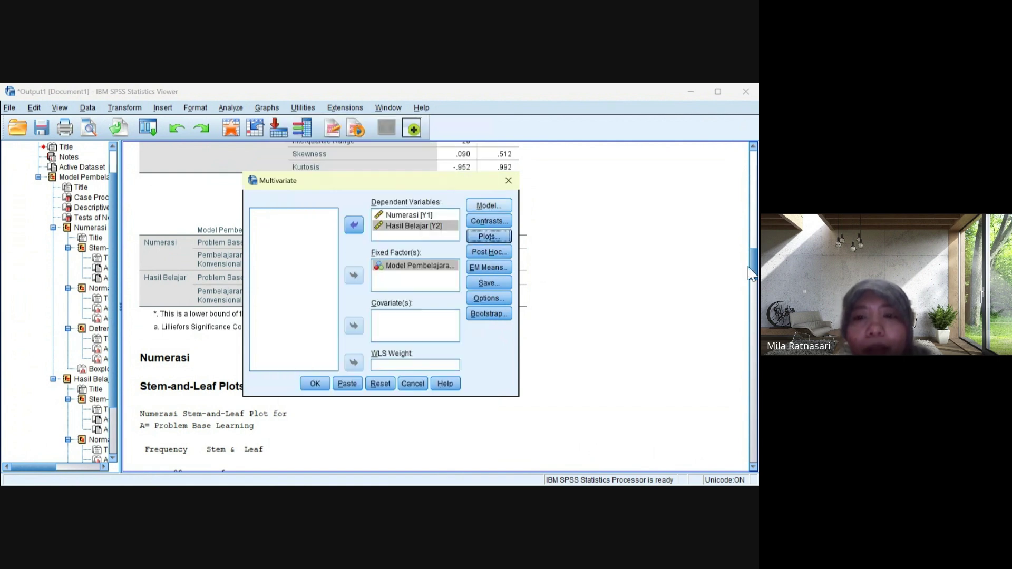
key(alt+o)
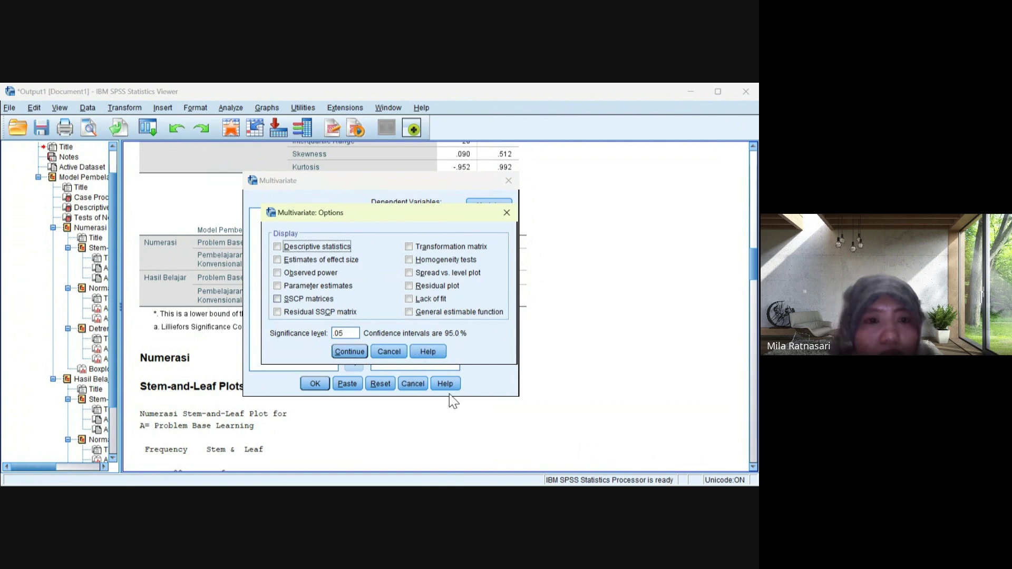
key(space)
key(alt+h)
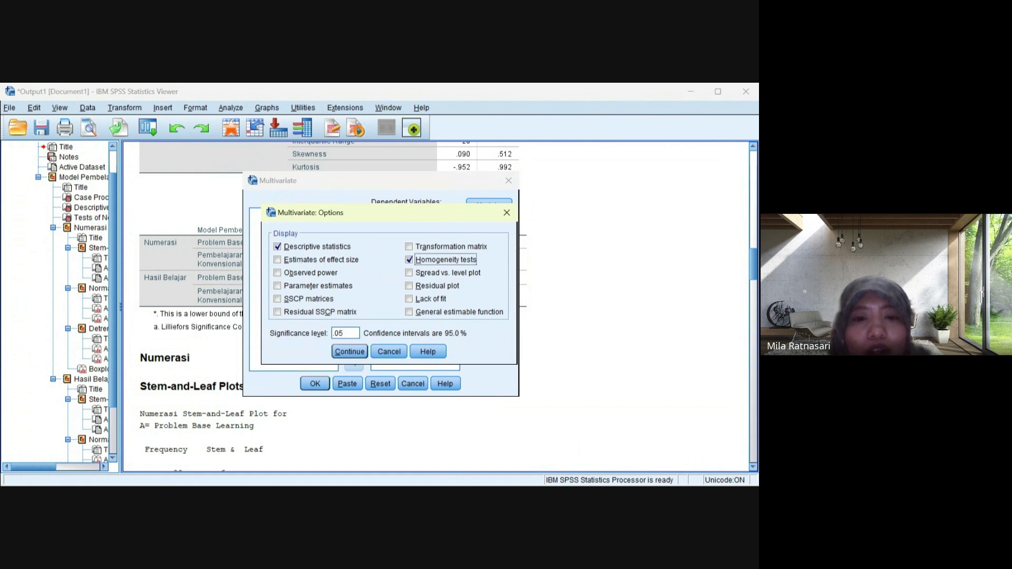
key(alt+c)
key(Return)
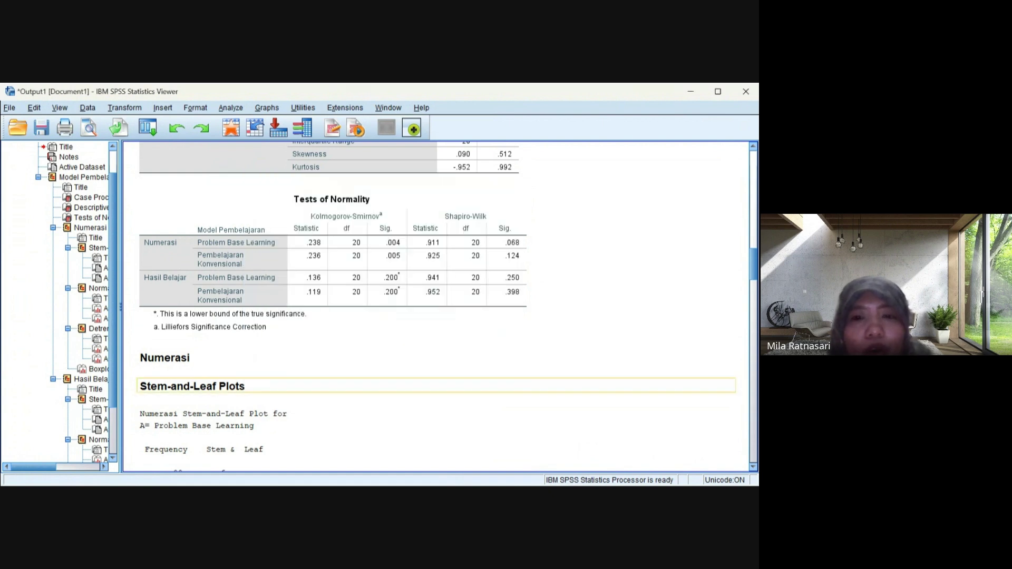
- Examine the General Linear Model output: the Descriptive Statistics, Box's Test of Equality of Covariance Matrices and the Multivariate Tests
scroll(437, 306, up, 5)
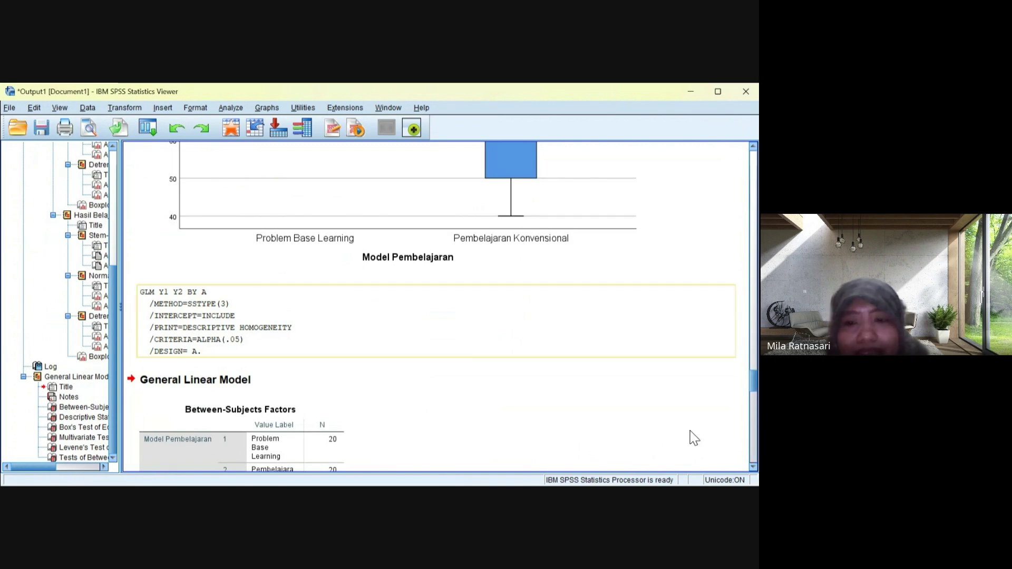
scroll(693, 438, down, 6)
scroll(693, 437, down, 3)
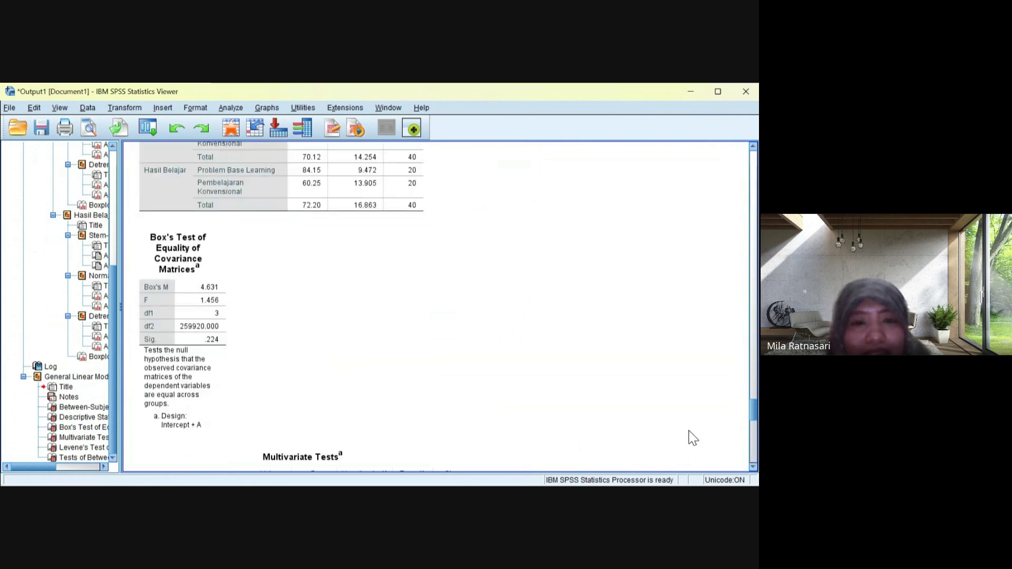
scroll(693, 438, up, 2)
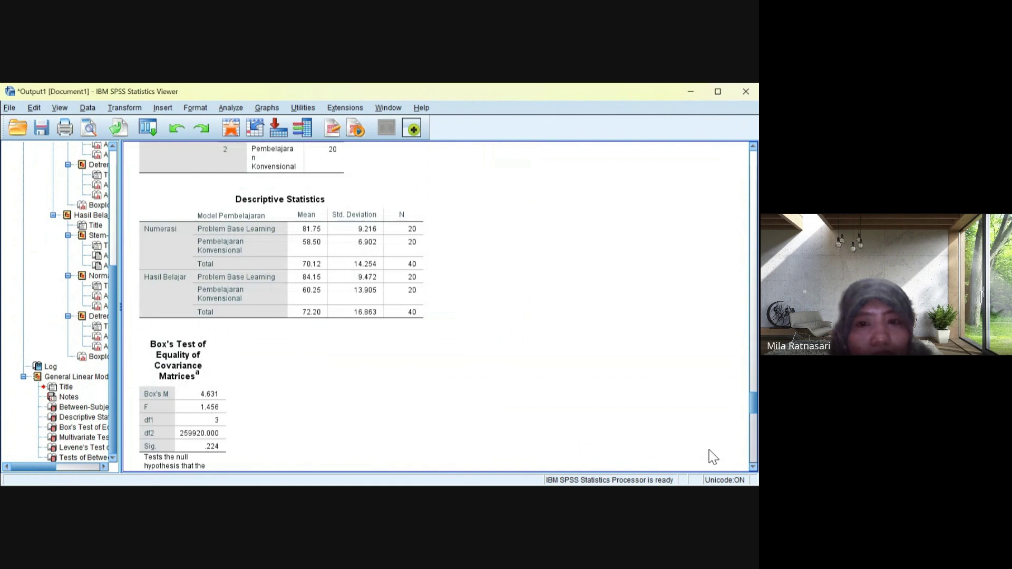
scroll(712, 459, down, 3)
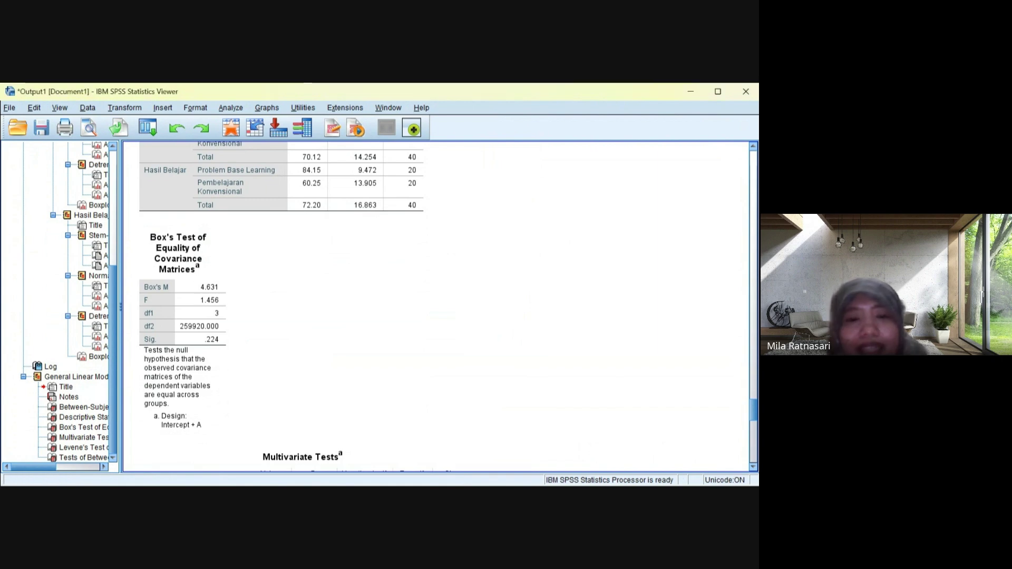
scroll(438, 306, down, 5)
scroll(437, 306, down, 1)
scroll(437, 306, up, 1)
click(296, 379)
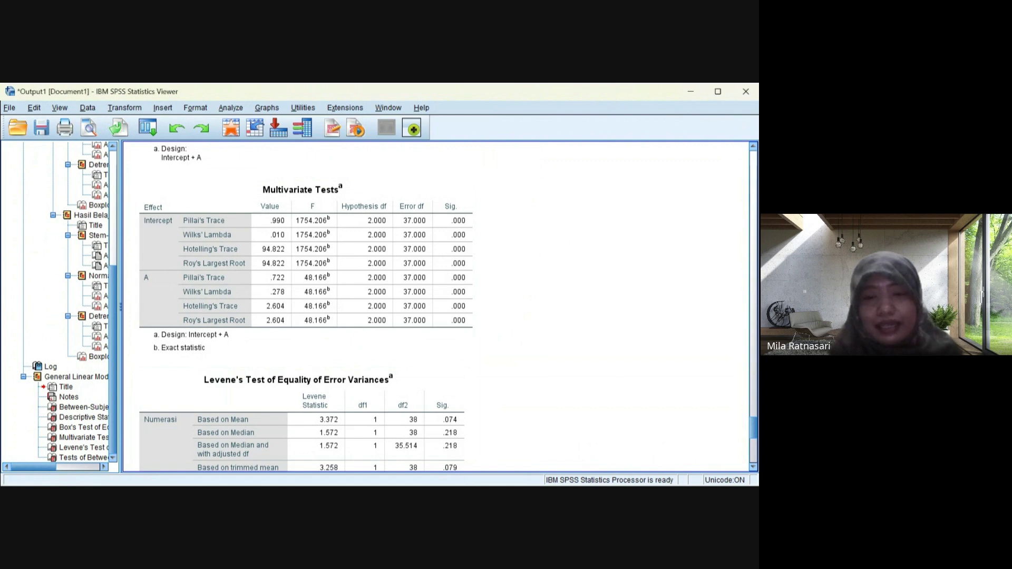
- Review Levene's Test of Equality of Error Variances and the Tests of Between-Subjects Effects for Numerasi and Hasil Belajar
scroll(438, 306, down, 10)
scroll(327, 305, down, 4)
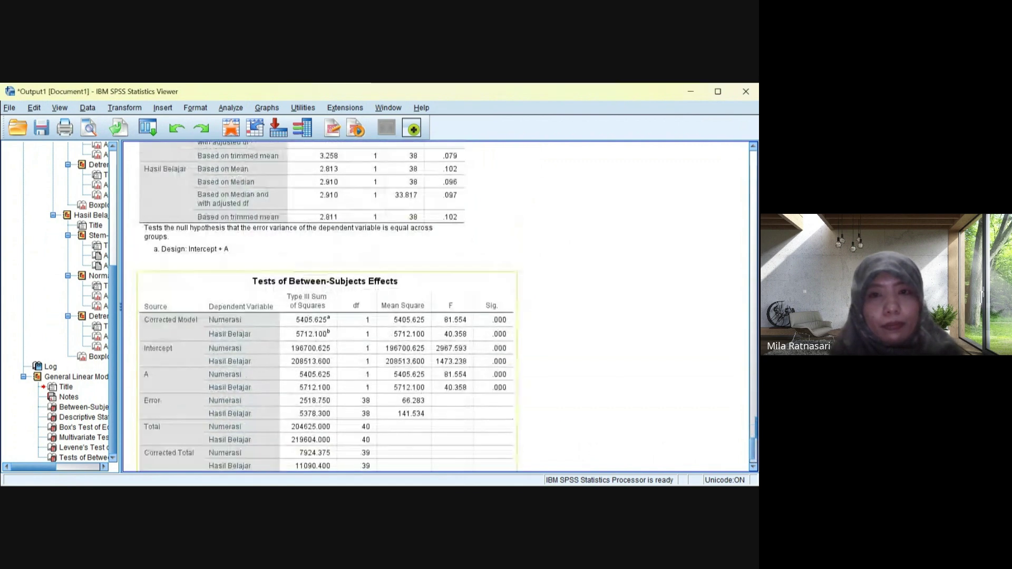
scroll(503, 390, up, 1)
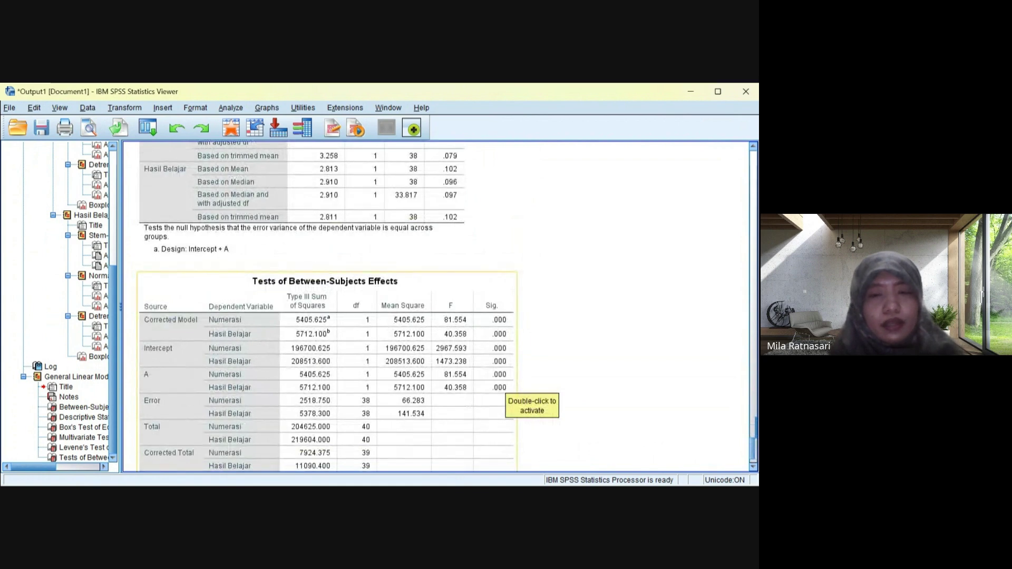
scroll(503, 390, up, 2)
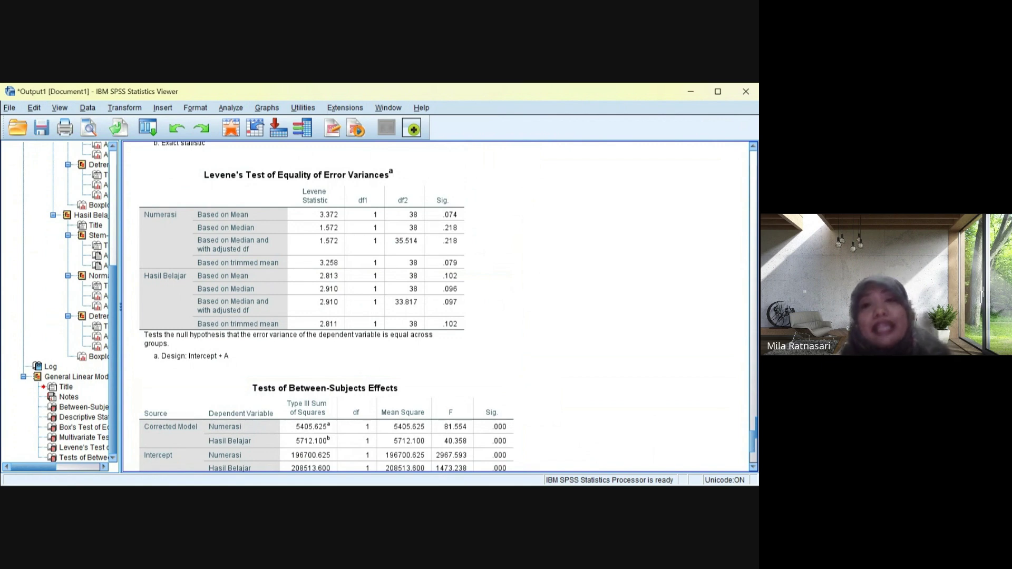
- Review the complete Tests of Between-Subjects Effects table, including the R Squared notes below it
click(327, 421)
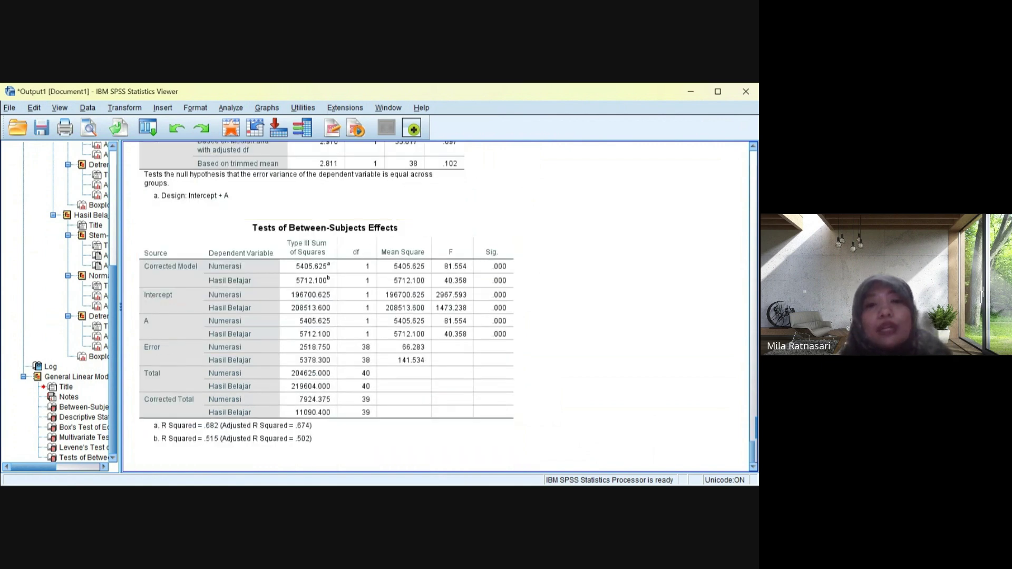
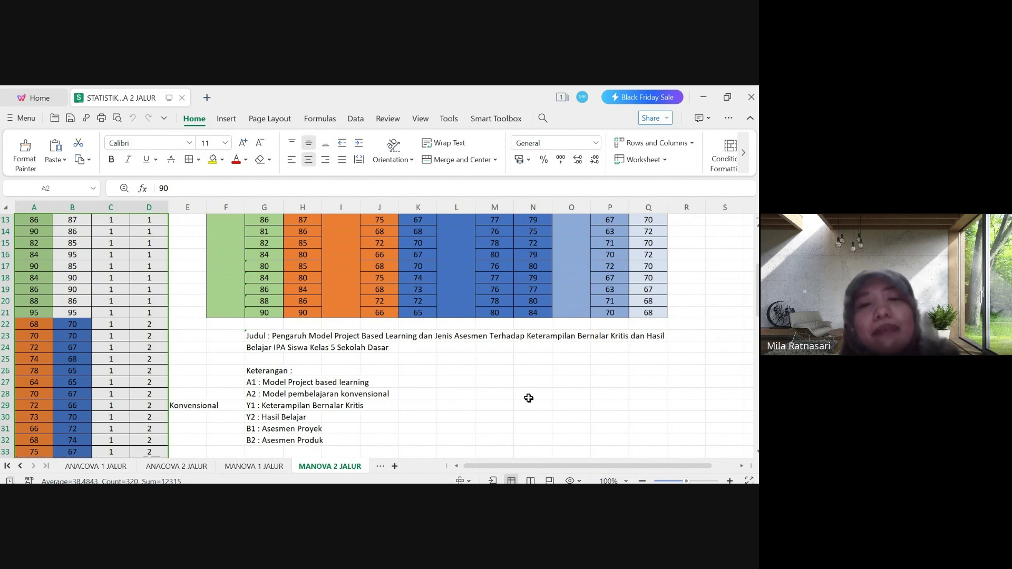
- Switch to the spreadsheet and examine the MANOVA 2 JALUR sheet's score columns, research title and key to A1, A2, Y1, Y2, B1 and B2
scroll(529, 400, down, 1)
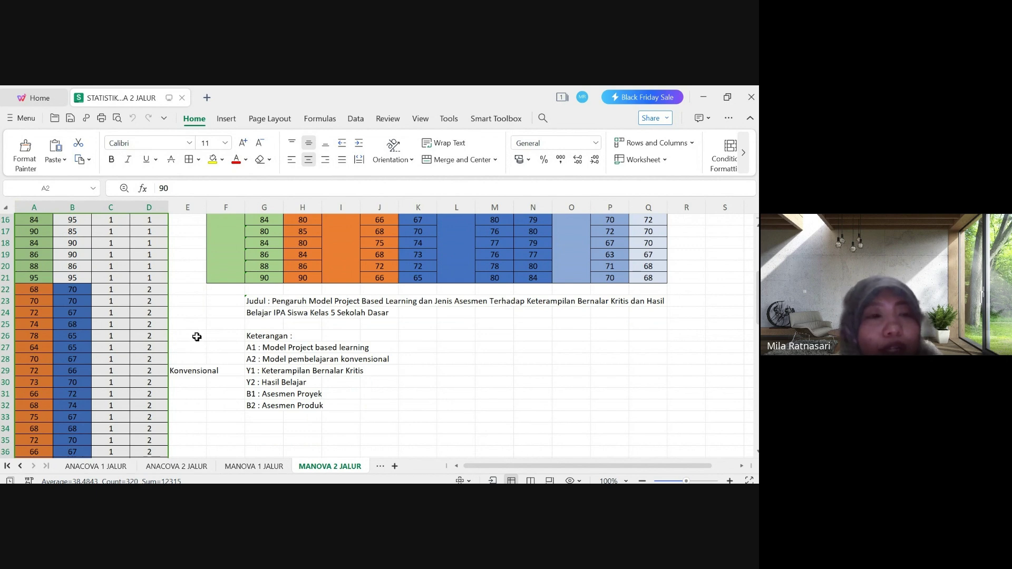
scroll(195, 337, up, 5)
scroll(193, 338, down, 4)
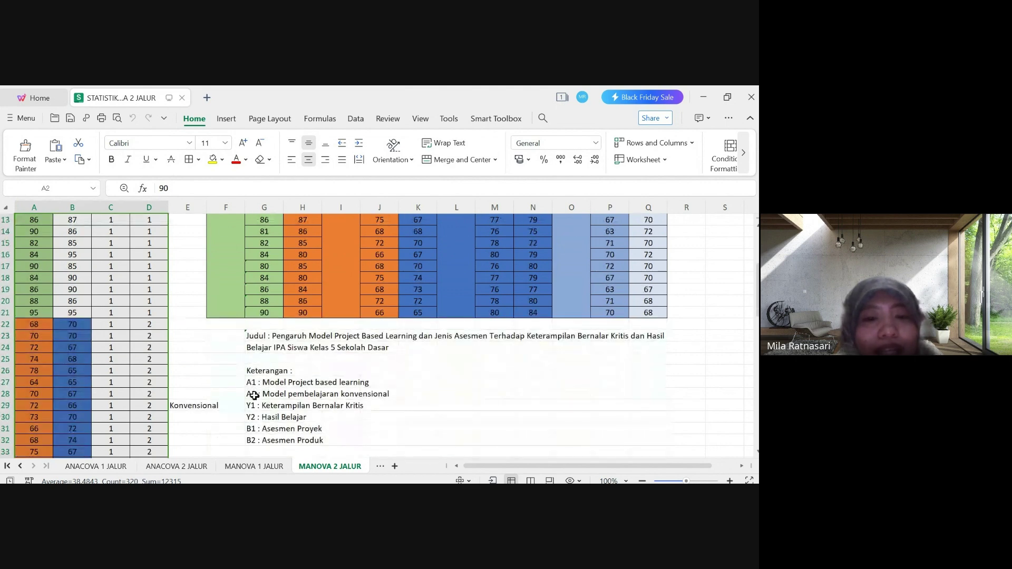
scroll(235, 393, up, 4)
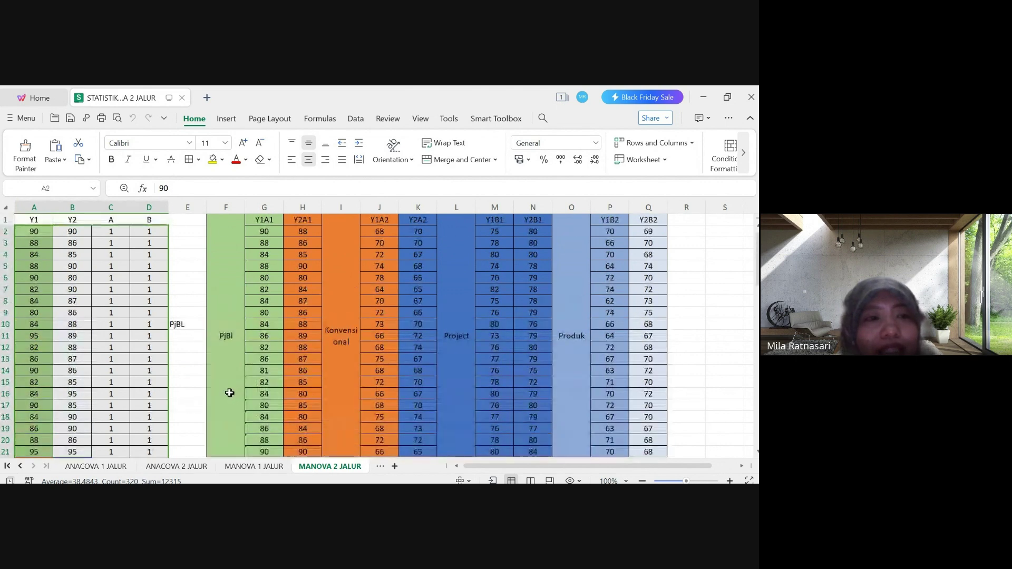
scroll(231, 393, down, 4)
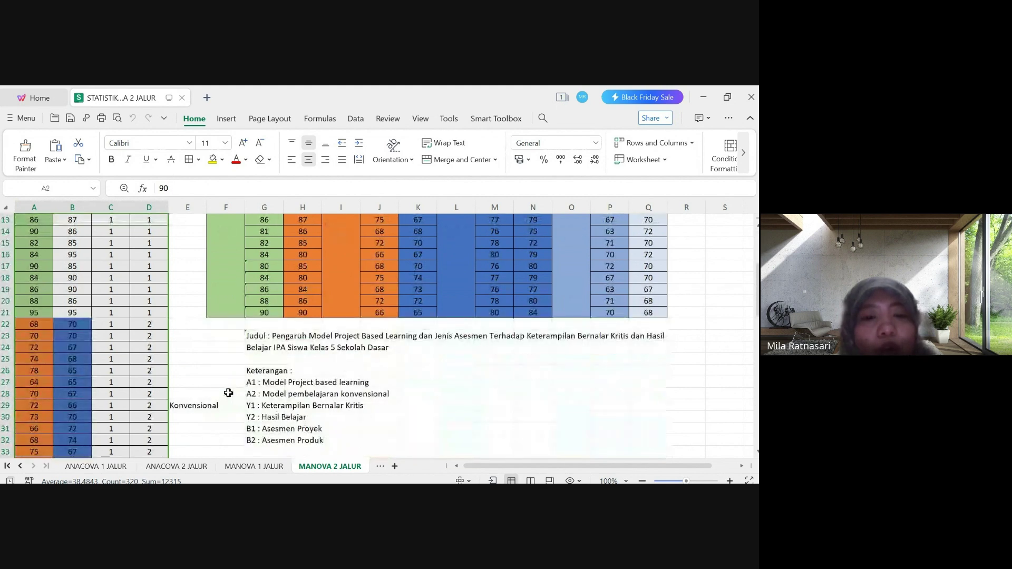
scroll(227, 393, up, 2)
scroll(226, 394, down, 2)
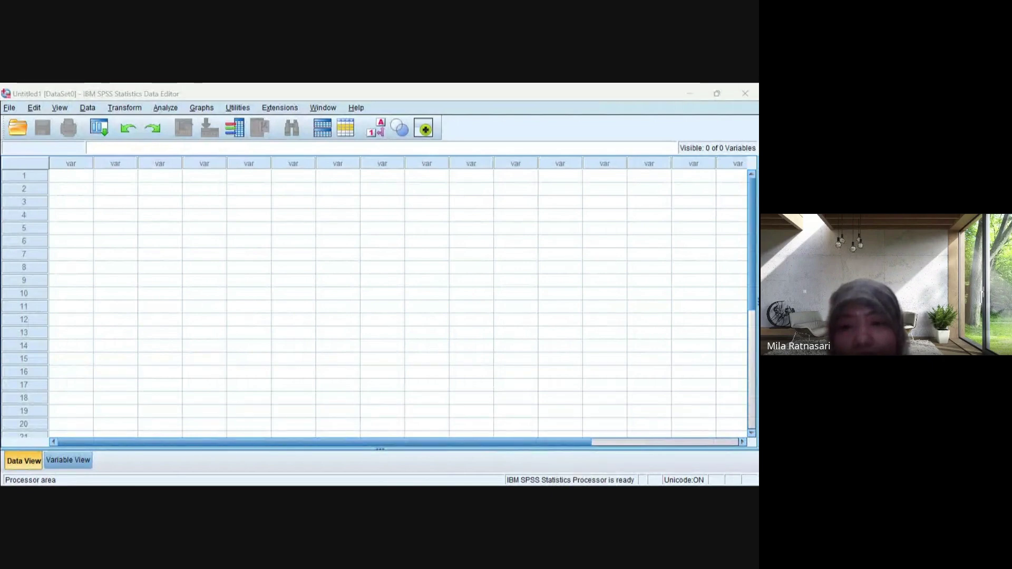
- Switch to the empty SPSS dataset and define a variable named Y with the label Keterampilan Bernalar Kritis
key(ctrl+t)
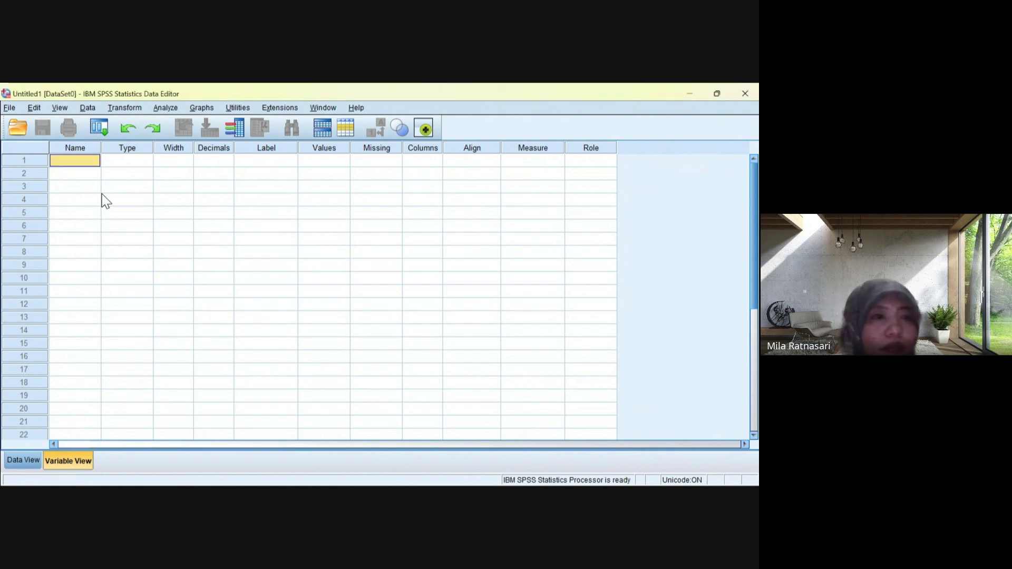
text(Y)
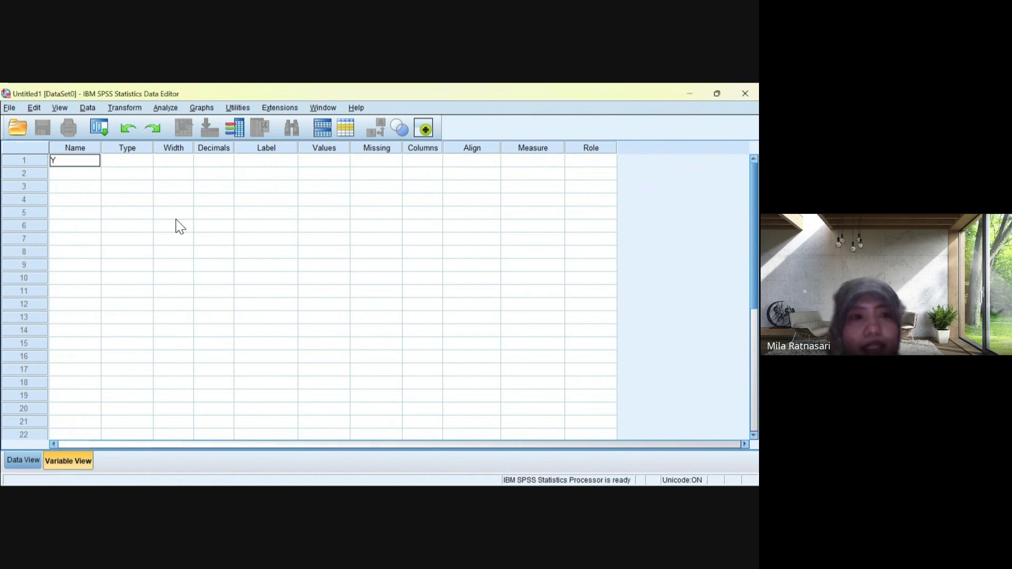
key(Tab)
key(Tab)
key(Tab)
key(Tab)
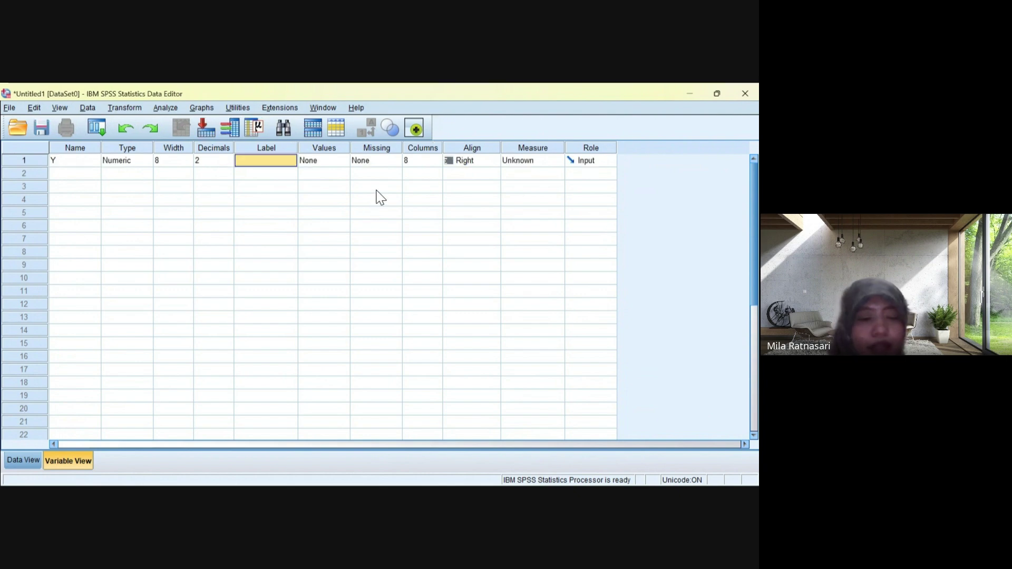
text(Ket)
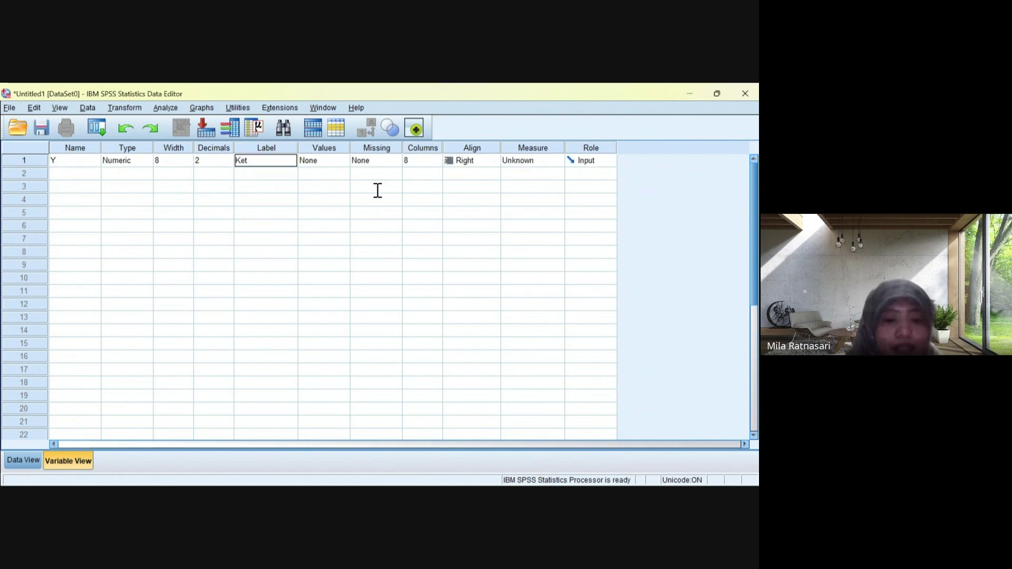
text(erampilan)
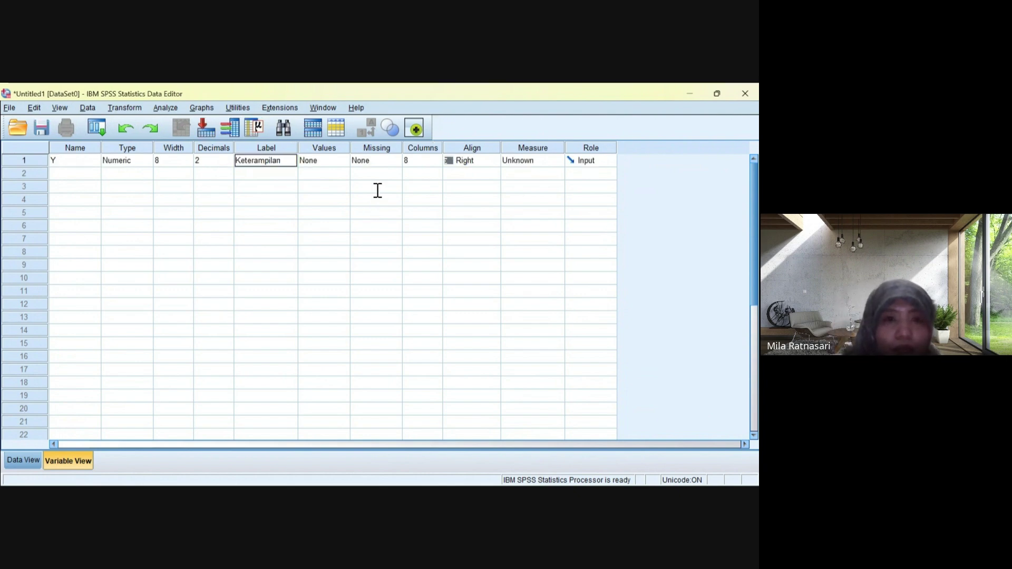
text( Bernalar)
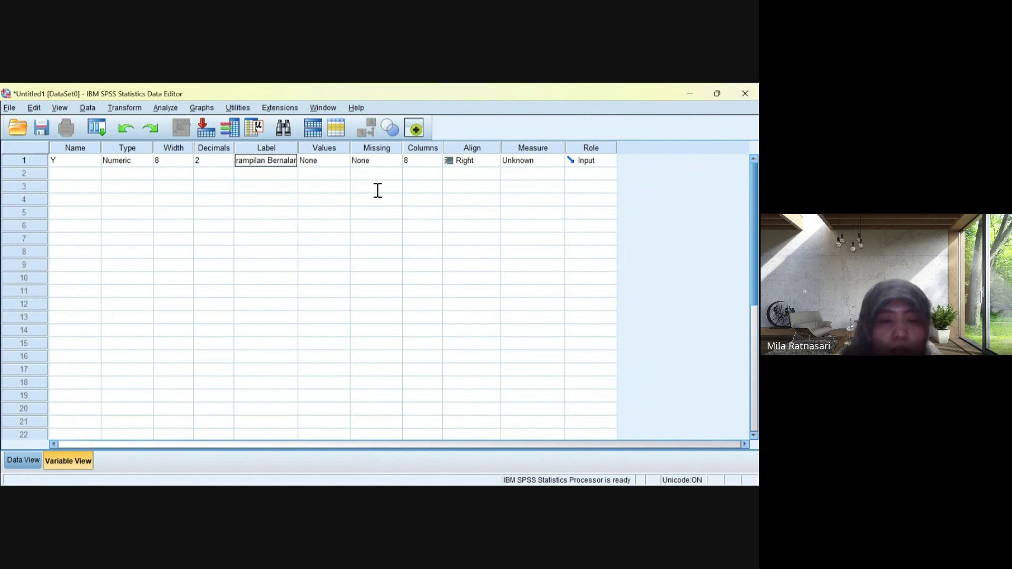
text( Kritis)
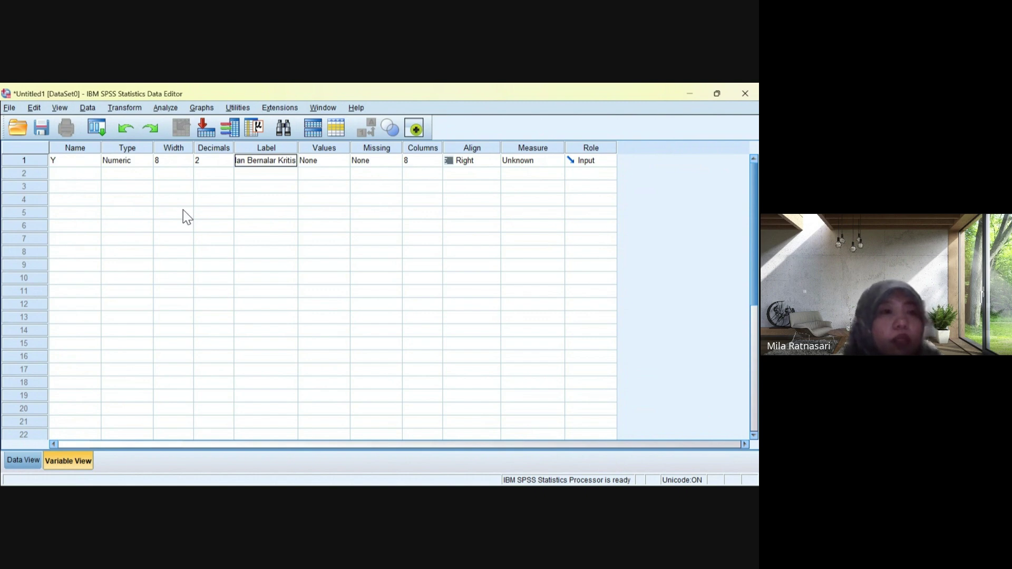
key(Return)
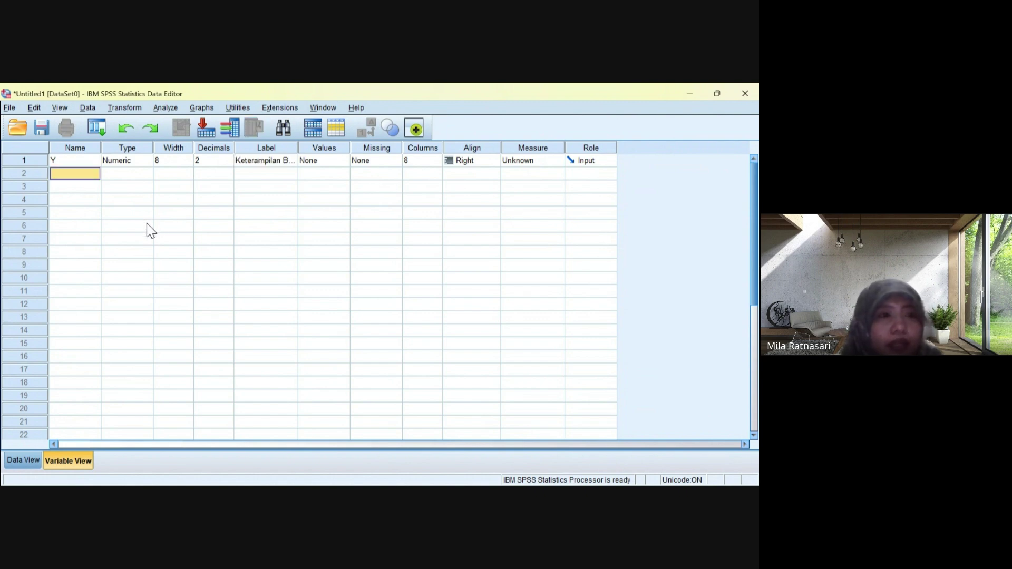
key(Up)
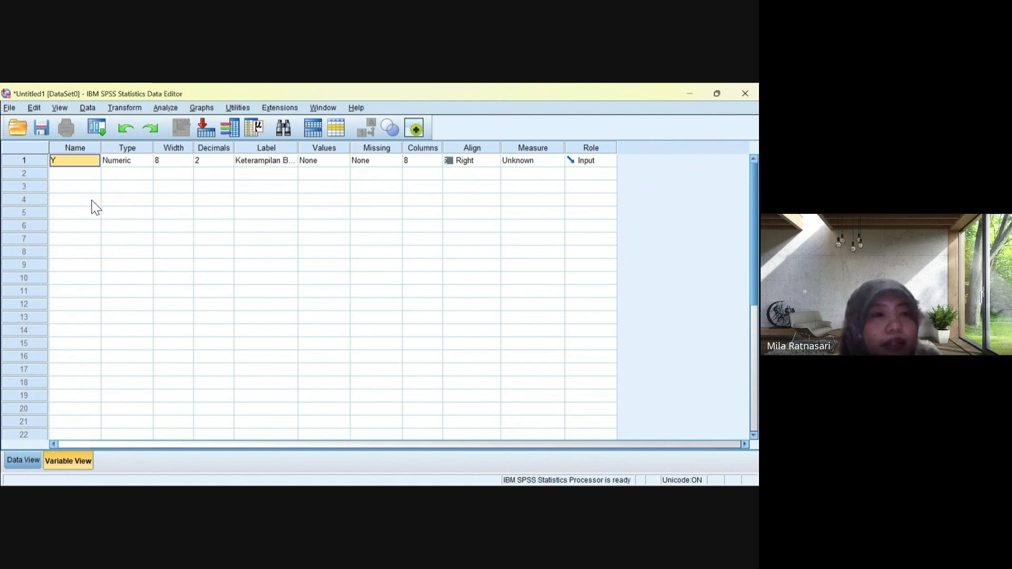
key(shift+F10)
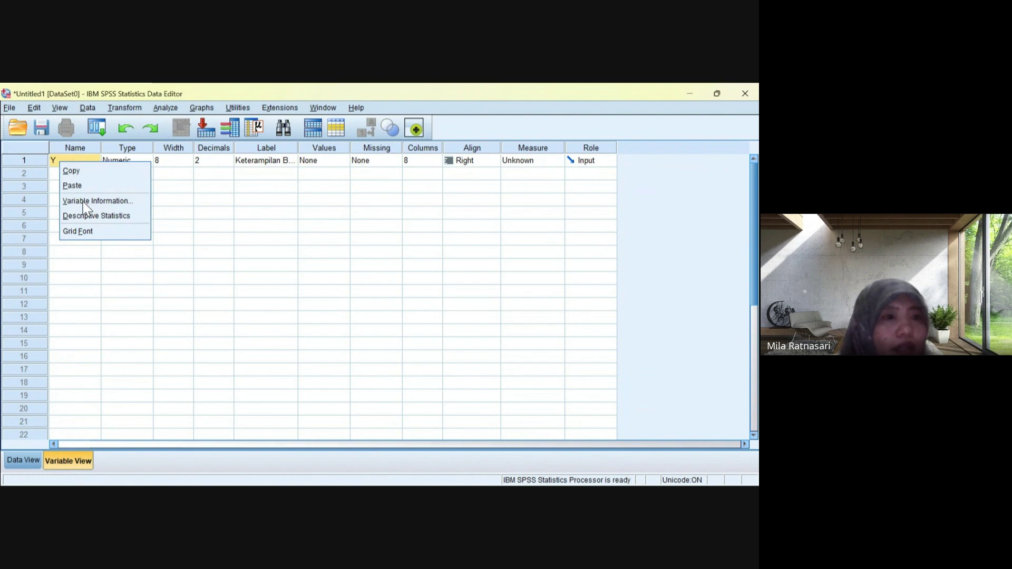
key(Escape)
key(Down)
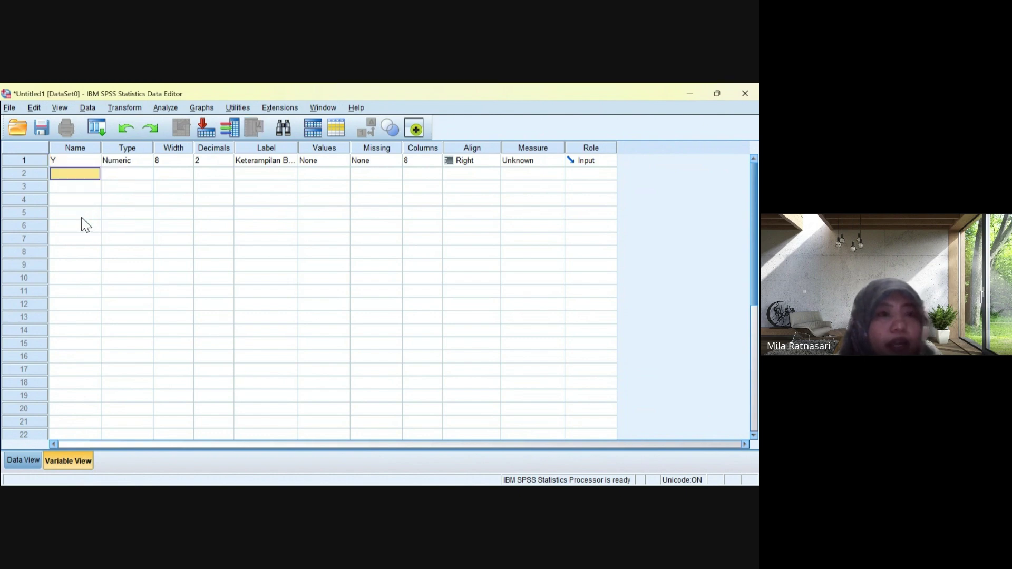
- Add a second variable named Y2 and label it Hasil Belaajr
key(F2)
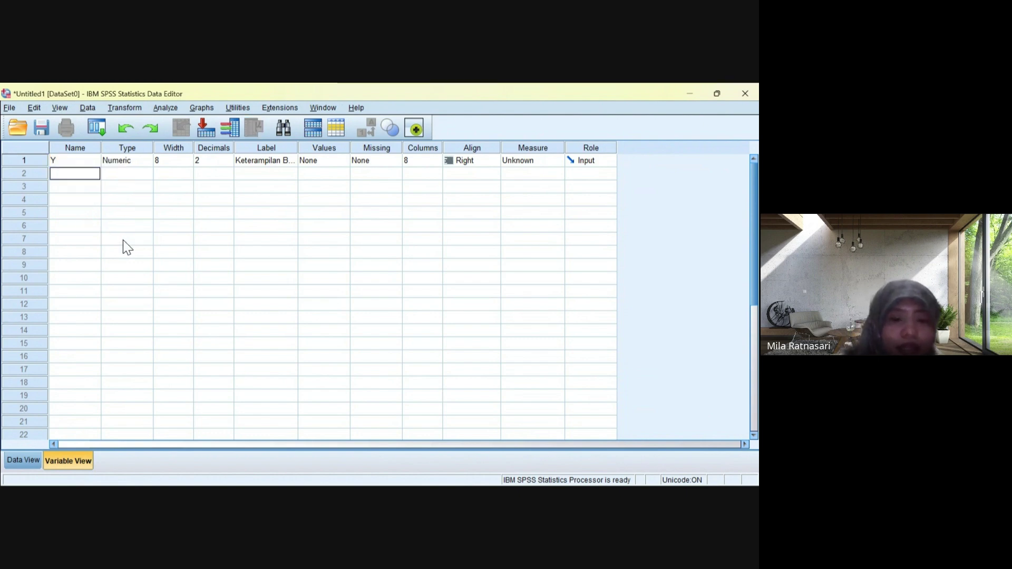
text(Y2)
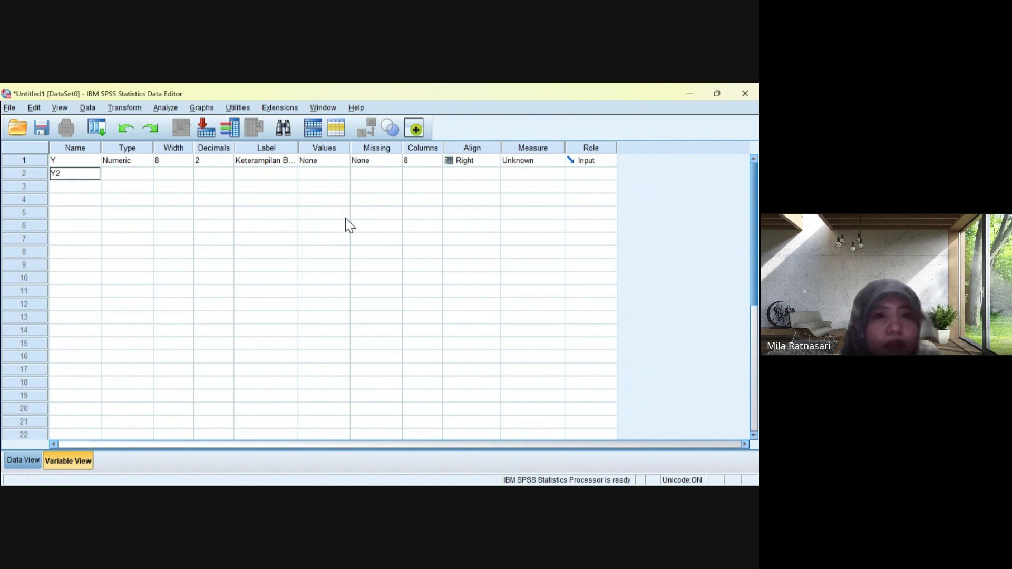
key(Tab)
key(Tab)
key(Tab)
key(Tab)
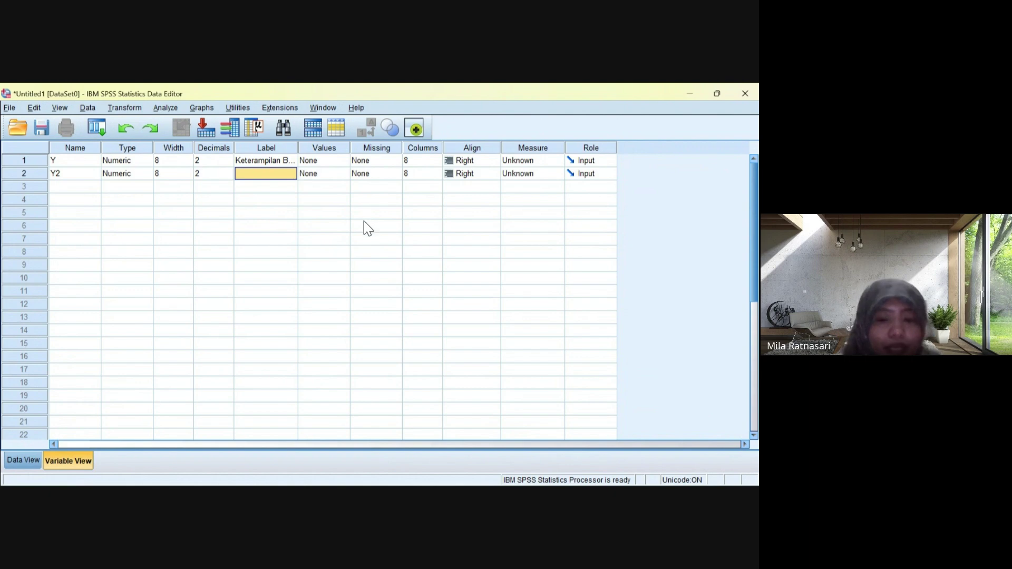
text(Hasil)
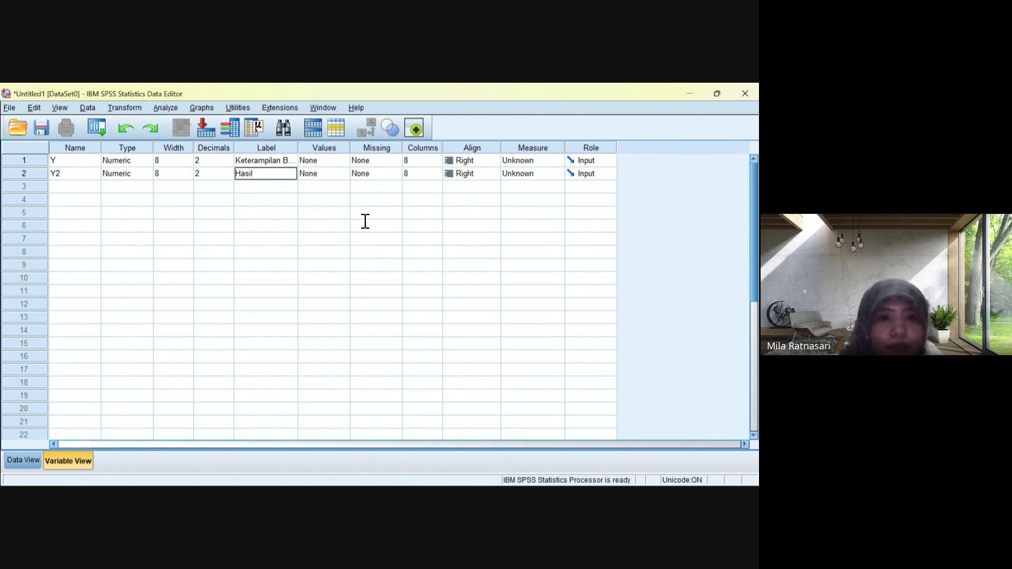
text( Belaajr)
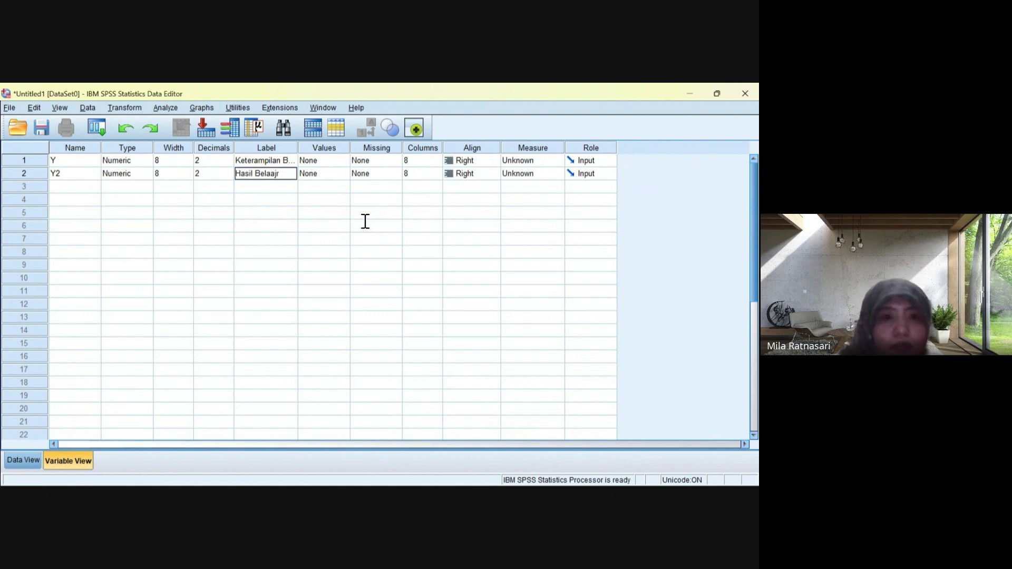
key(Return)
key(Home)
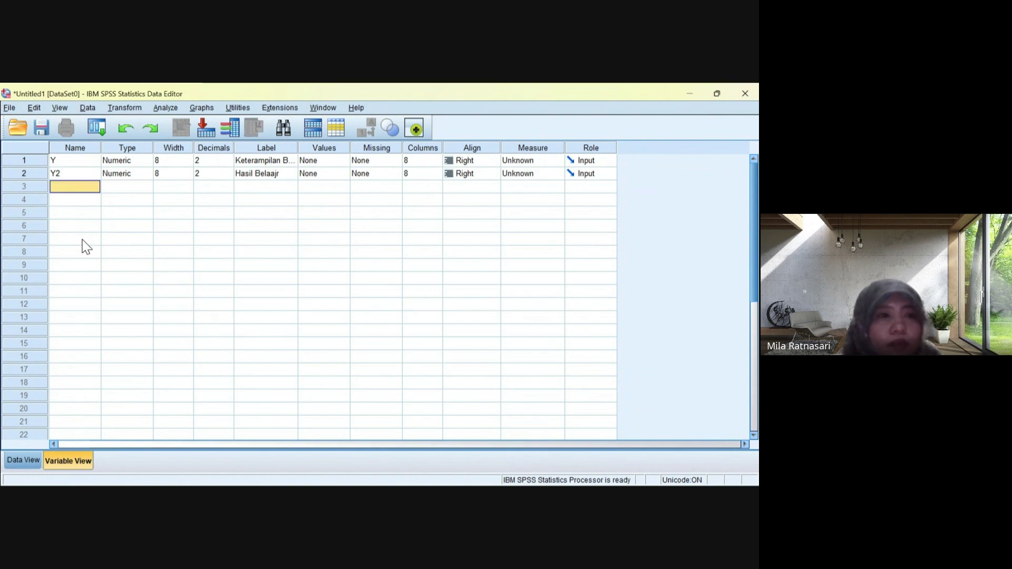
- Add a third variable named A and label it Model Pembelajaran
text(A)
key(Tab)
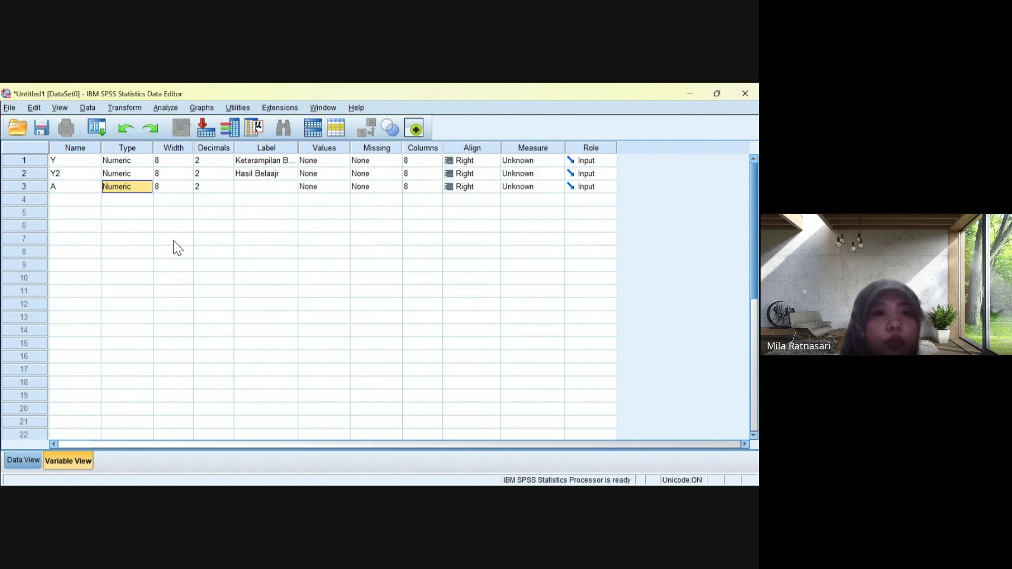
key(Tab)
key(Tab)
key(Tab)
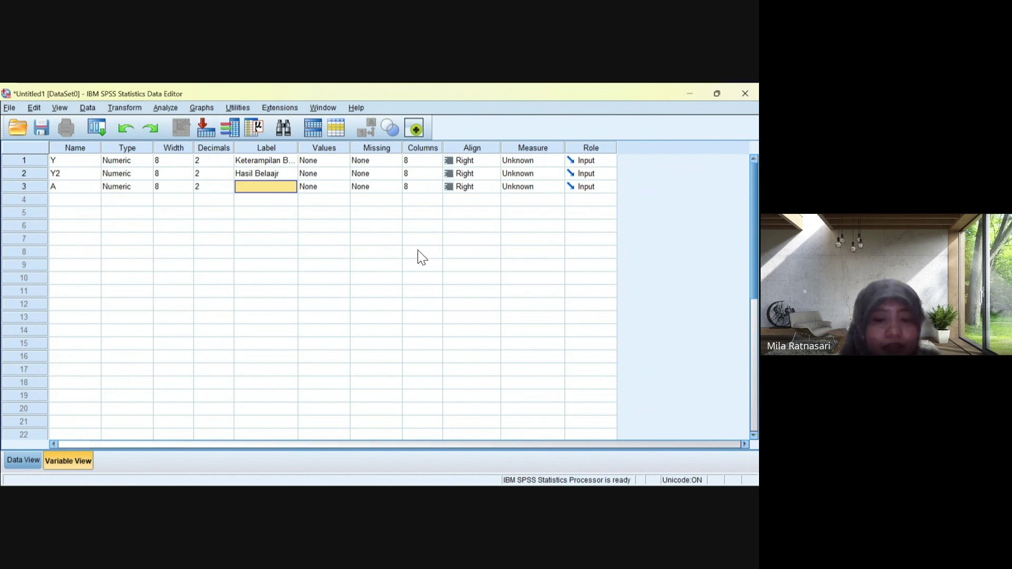
text(Model)
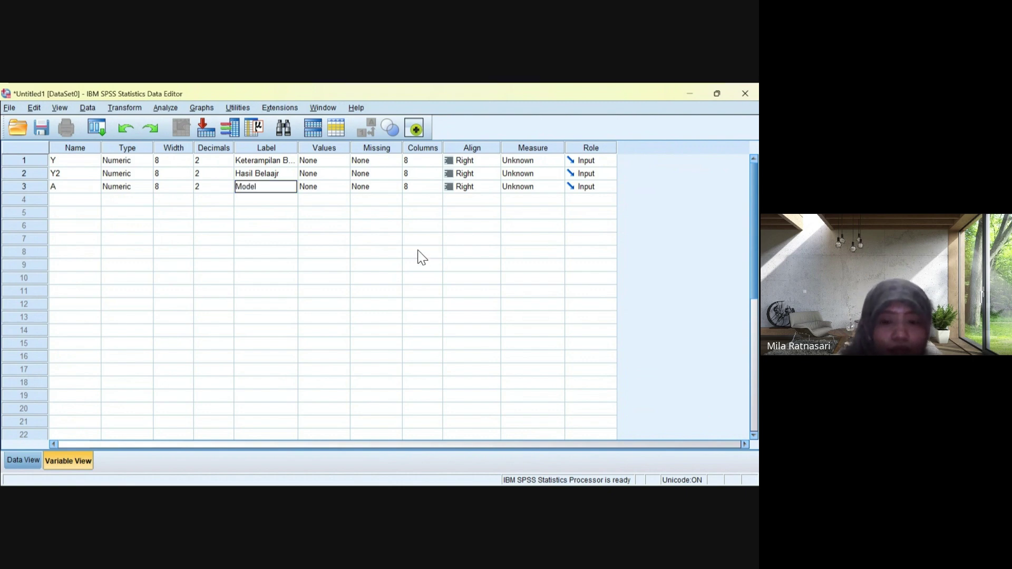
text( Pembelajaran)
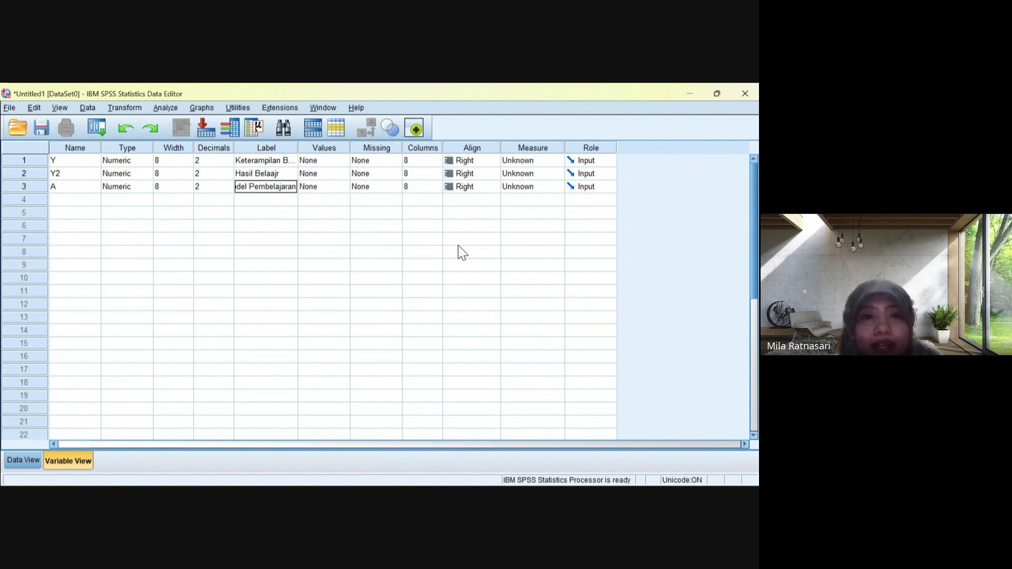
key(Tab)
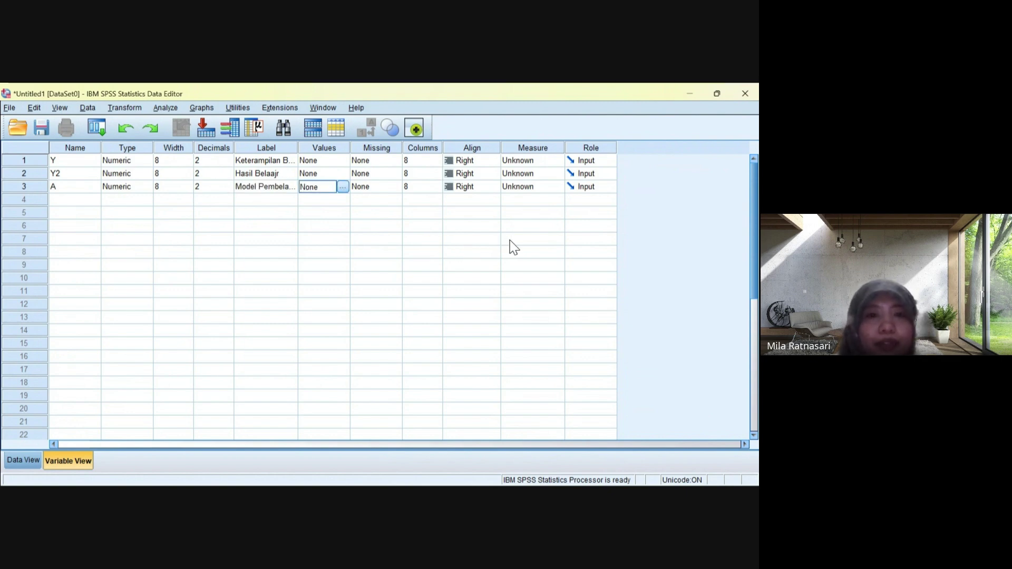
- Add a value label to variable A that codes 1 as Project Base Learning
key(space)
text(1)
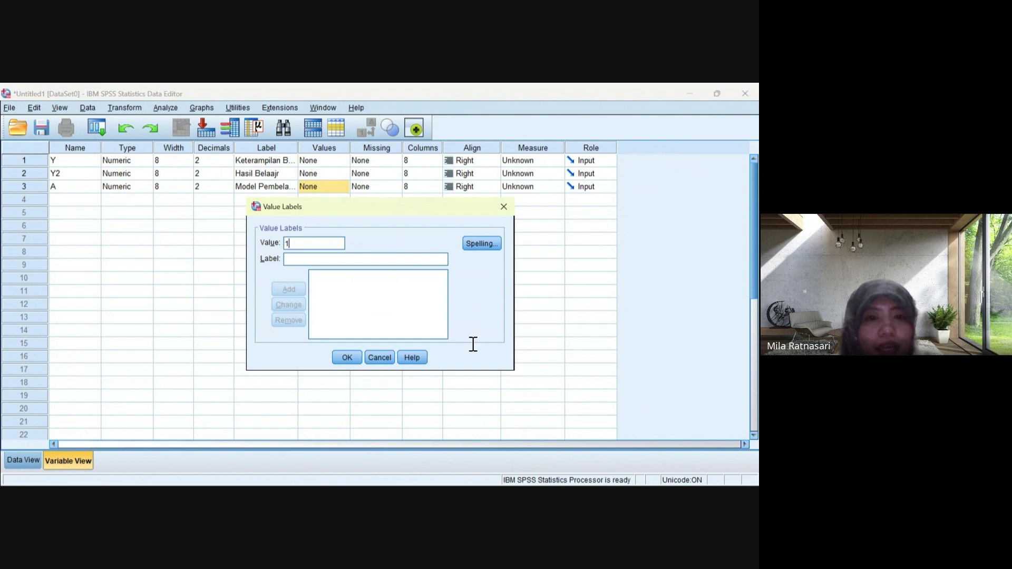
key(Tab)
text(Pr)
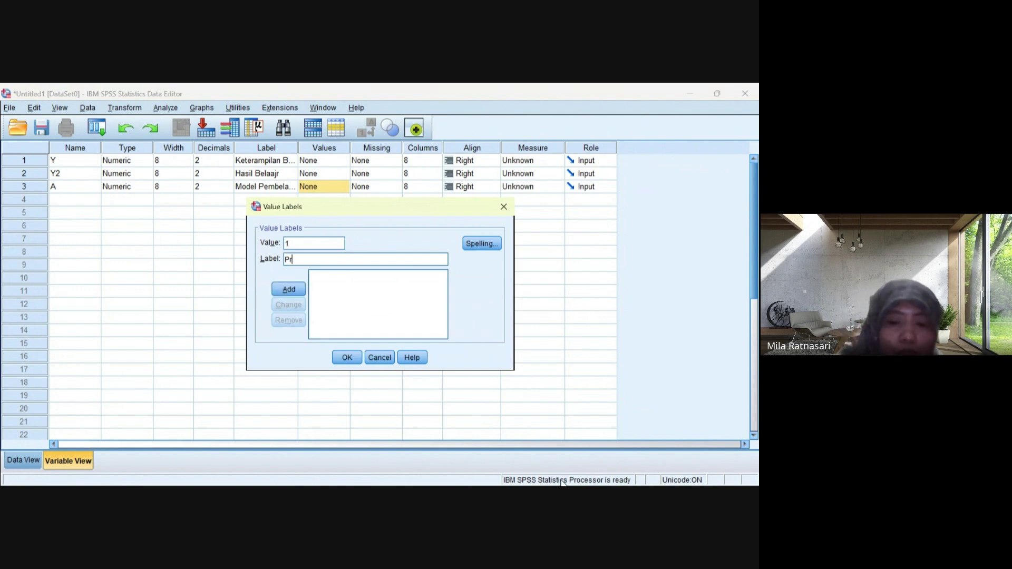
text(oject)
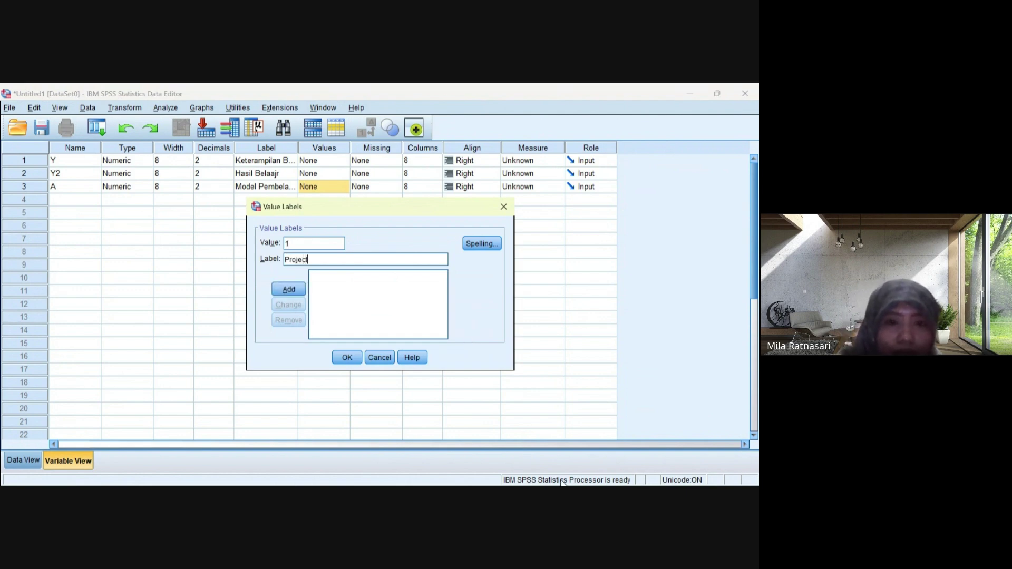
text( Base )
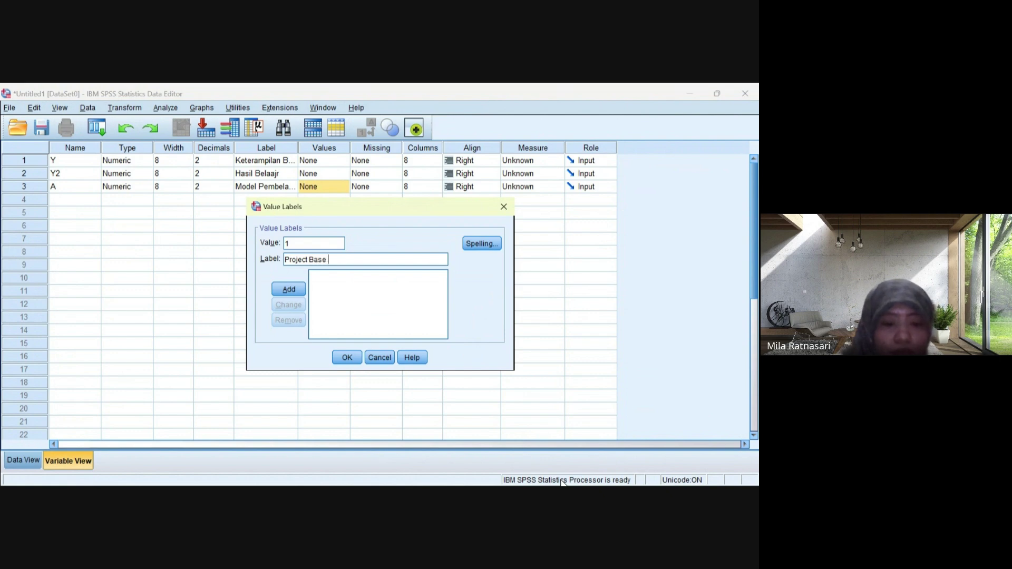
text(Learn)
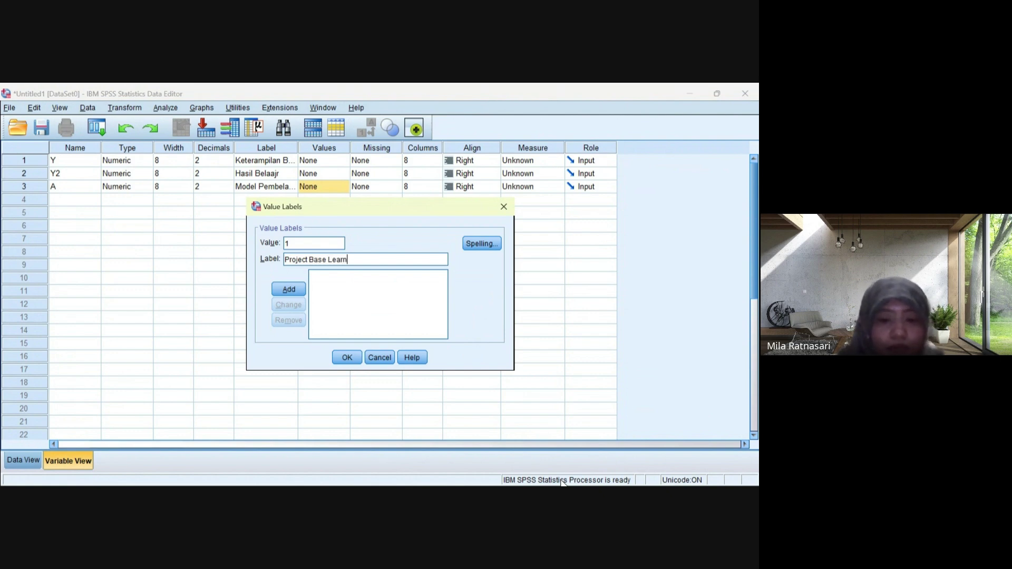
text(ing)
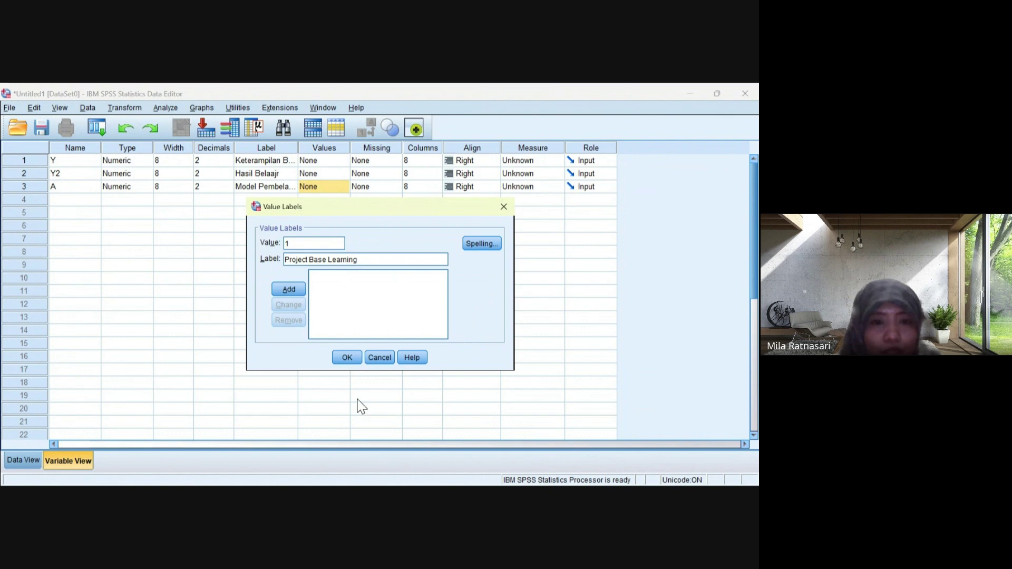
key(Return)
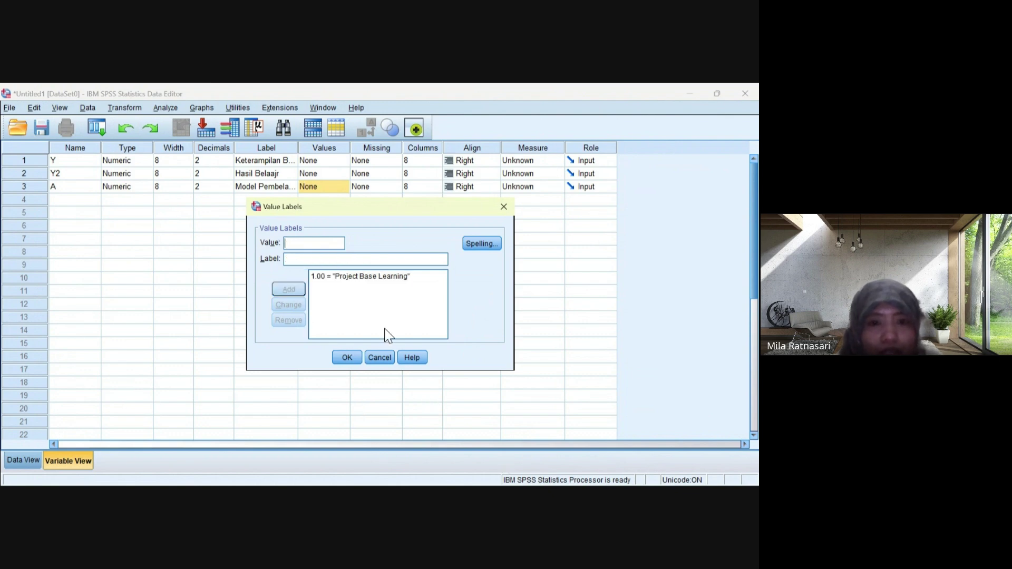
- Add value 2 as Pembelajaran Konvensional for variable A and confirm its value labels
text(2)
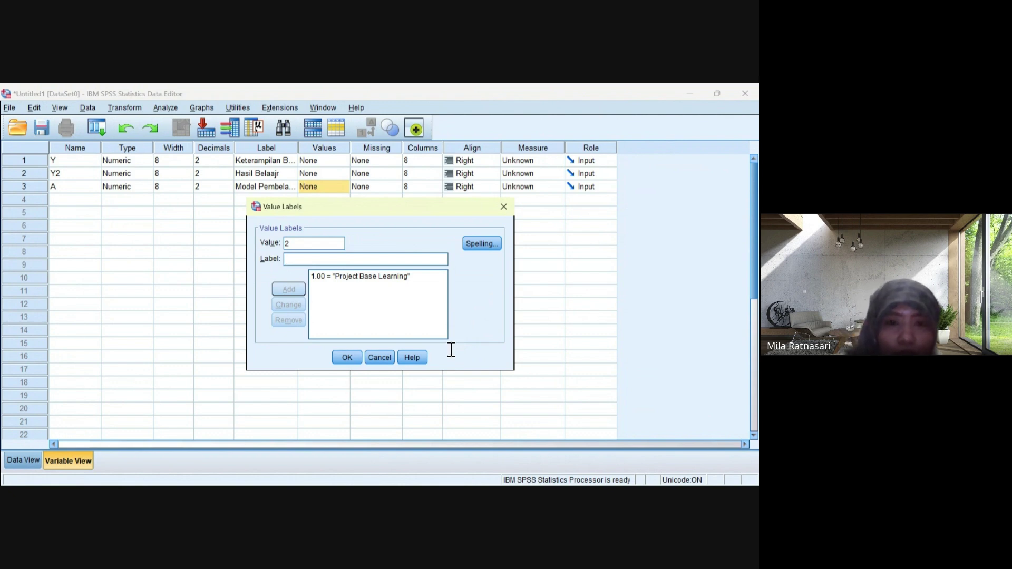
text(Pembe)
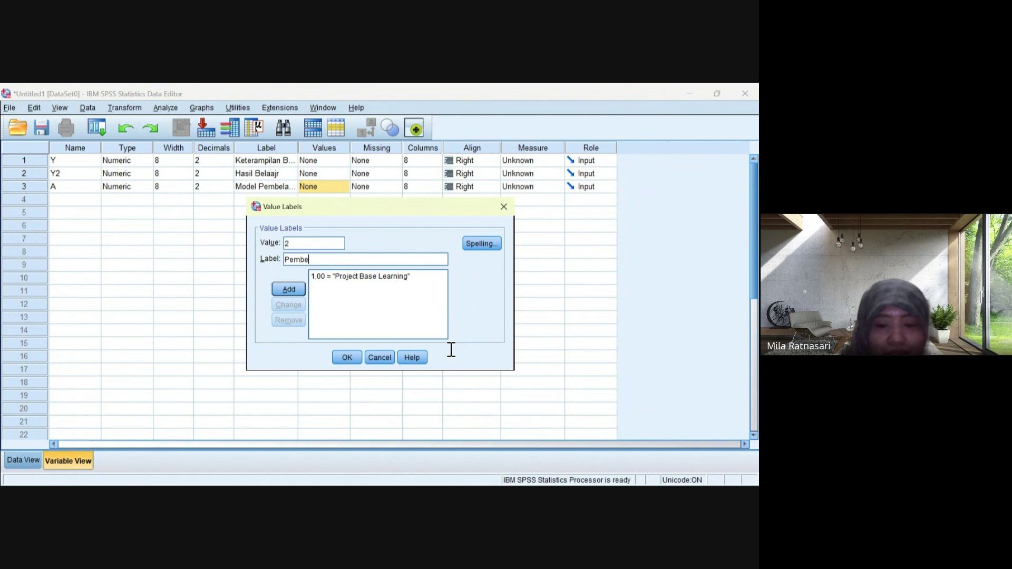
text(lajaran )
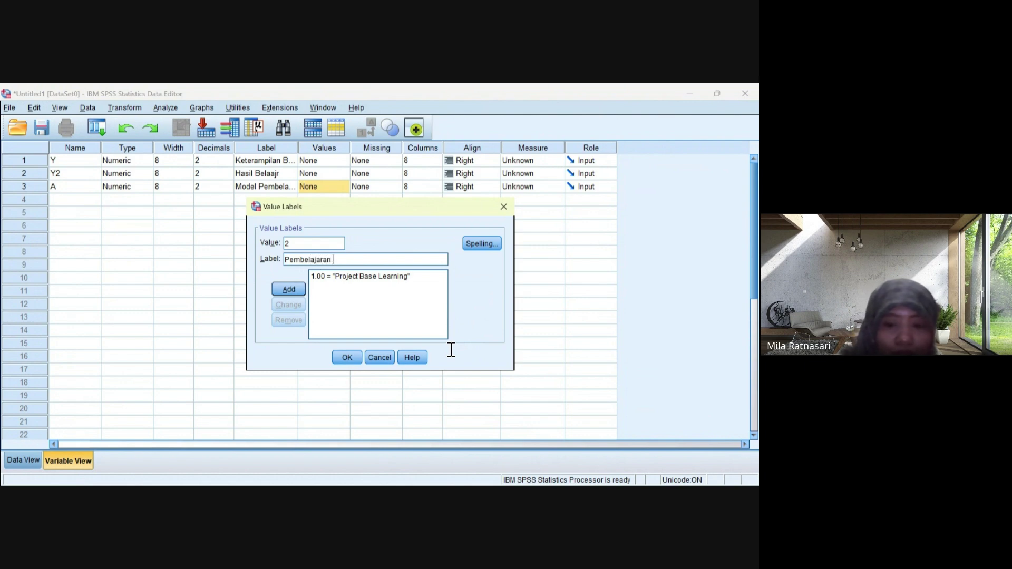
text(Konvensional)
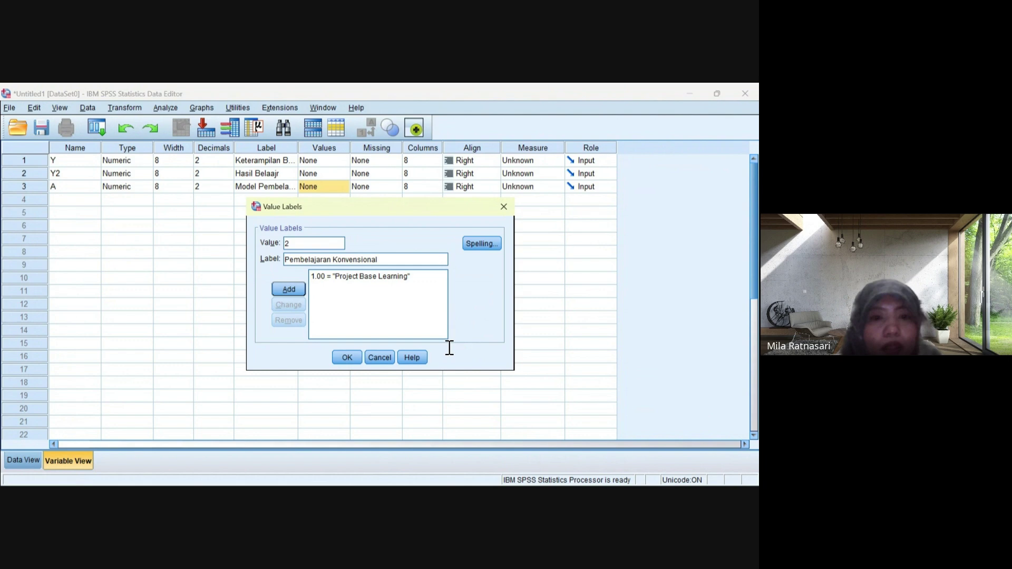
key(Return)
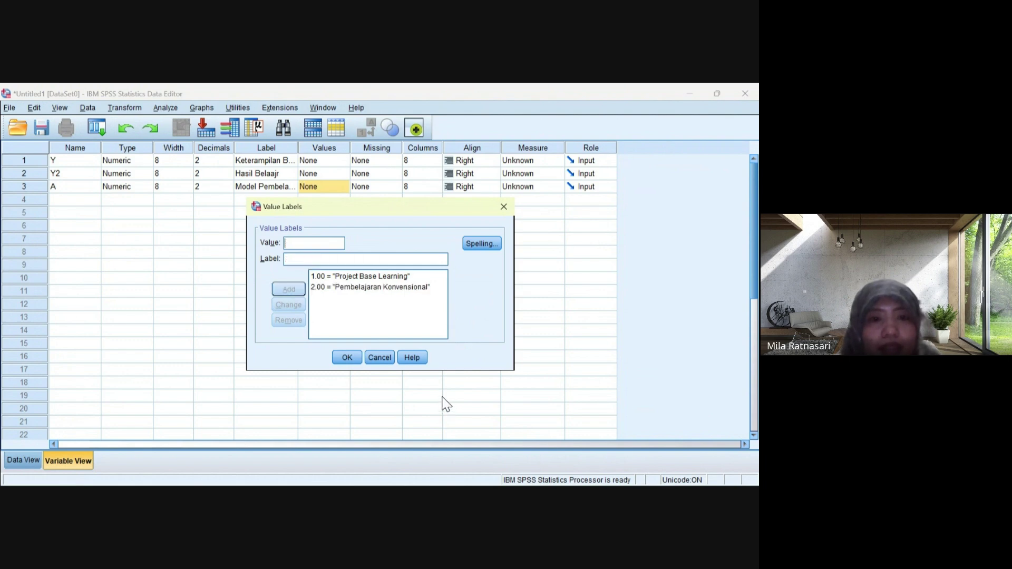
key(Return)
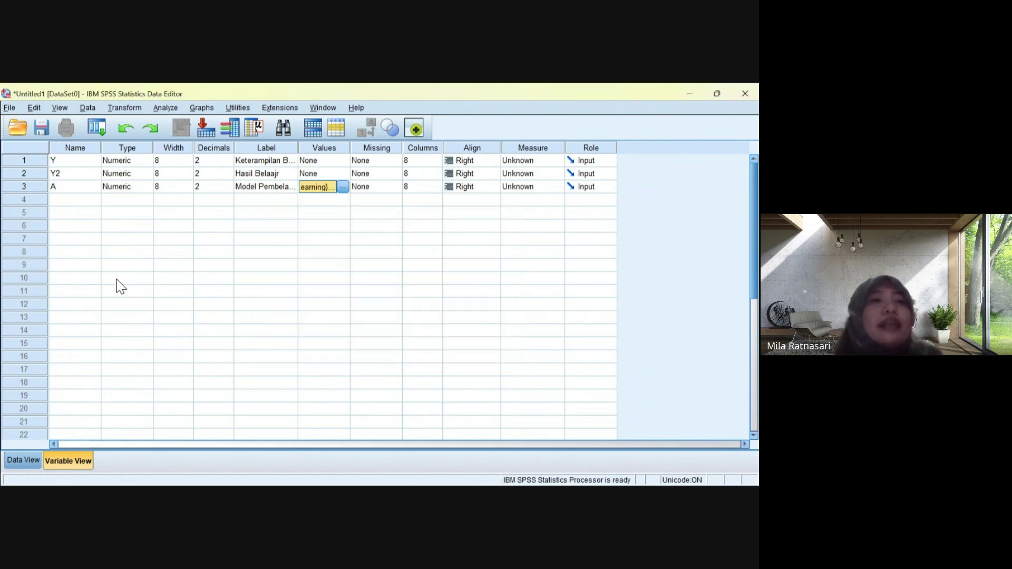
- Add a fourth variable named B and label it Asesmen
click(117, 262)
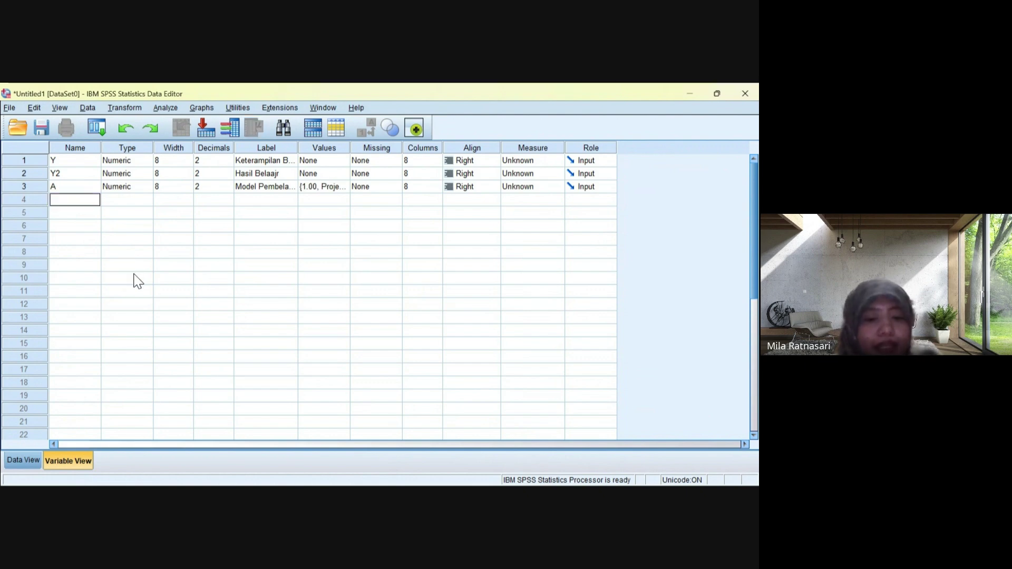
text(B)
key(Tab)
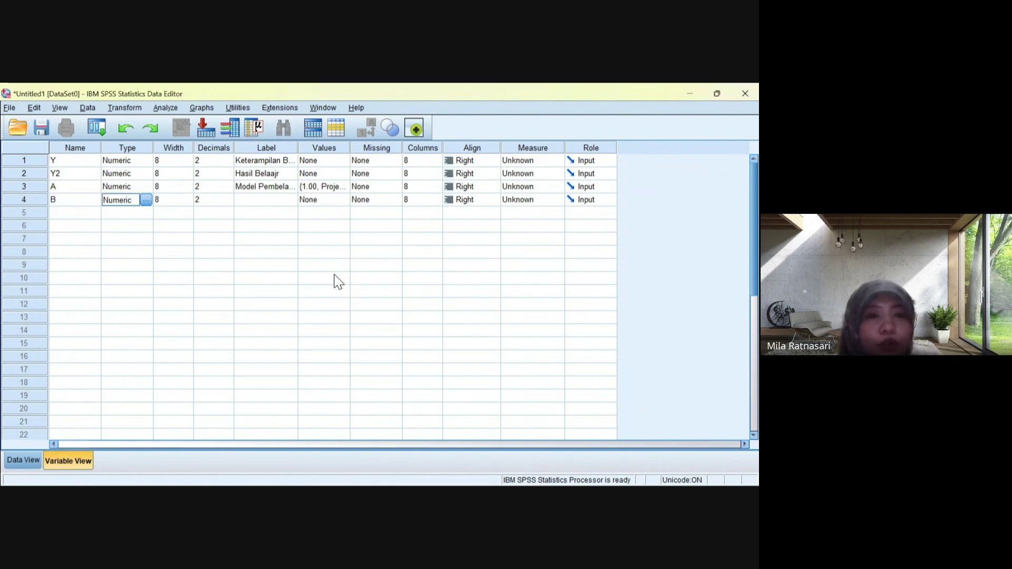
key(Tab)
key(Tab)
key(Tab)
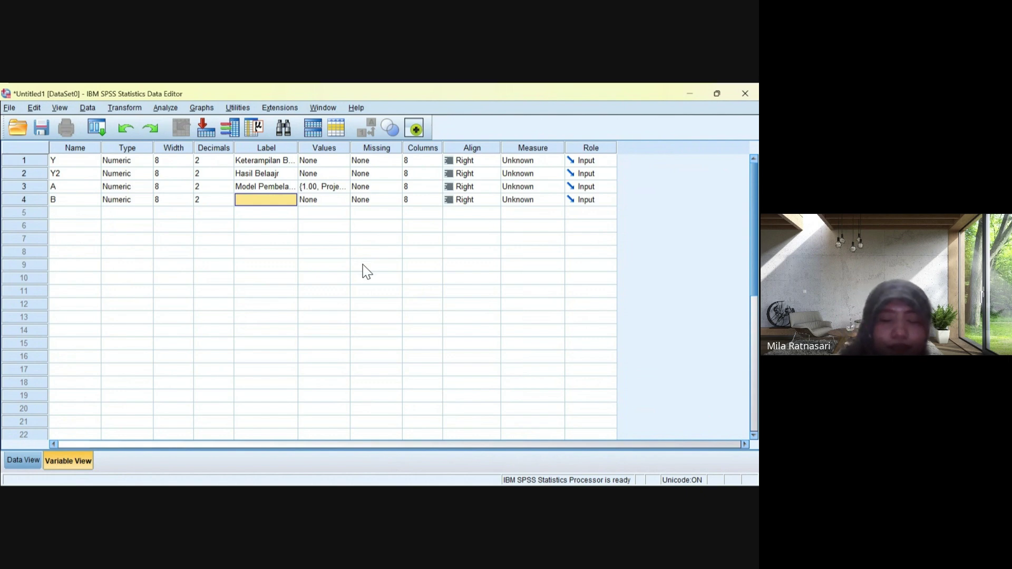
text(se)
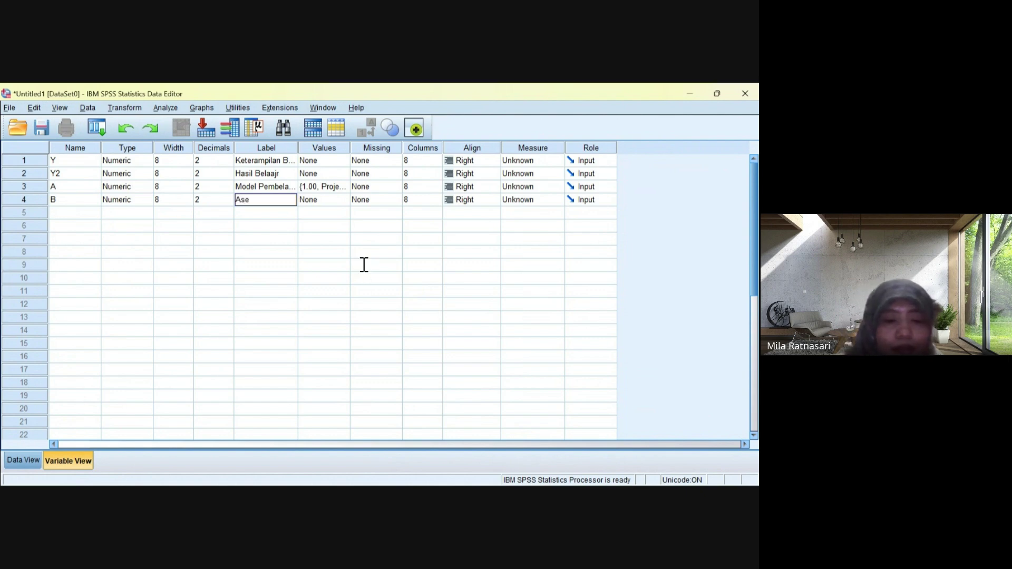
text(smen)
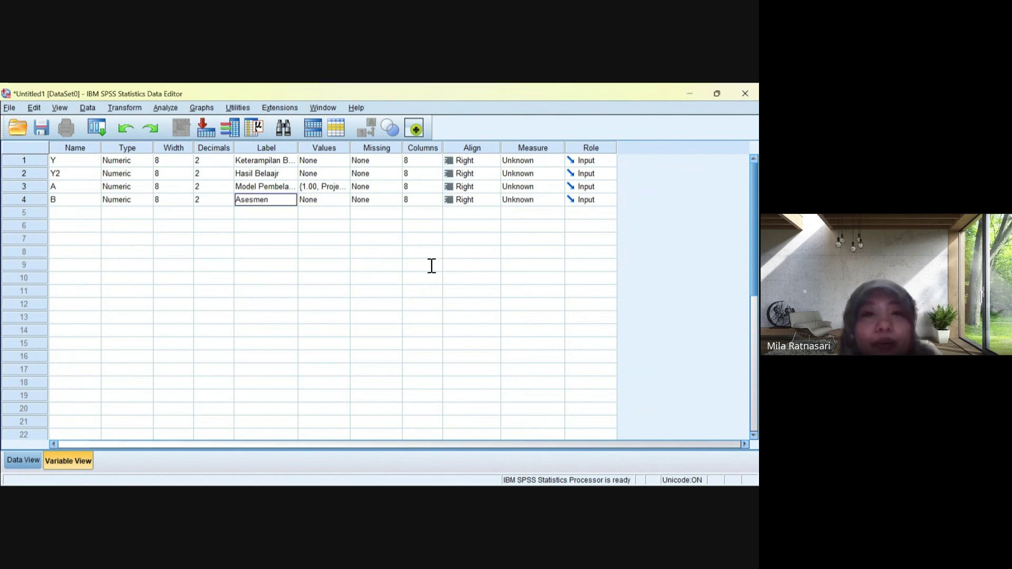
- Add a value label to variable B that codes 1 as Asesmen Projek
key(Tab)
key(space)
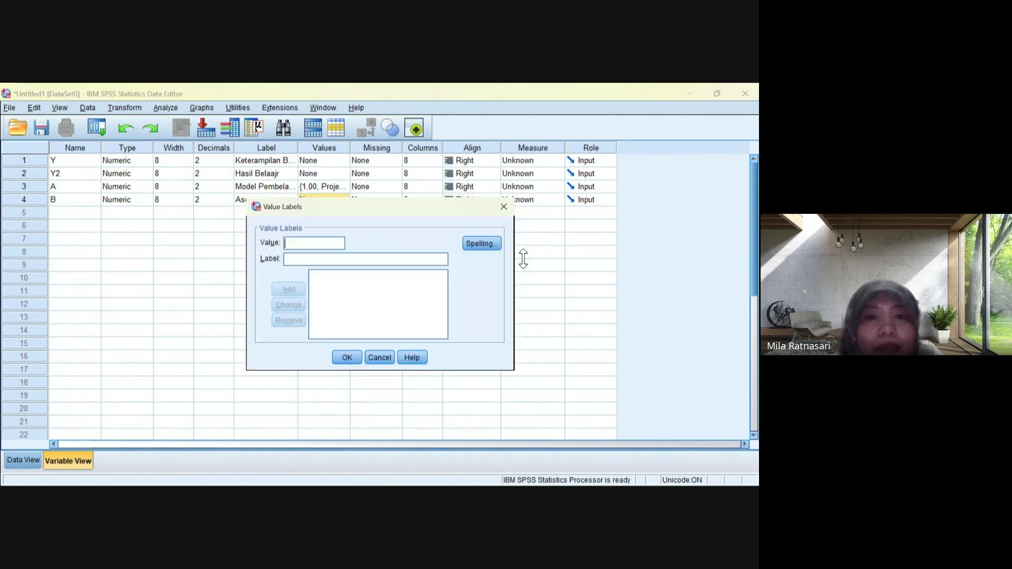
text(1)
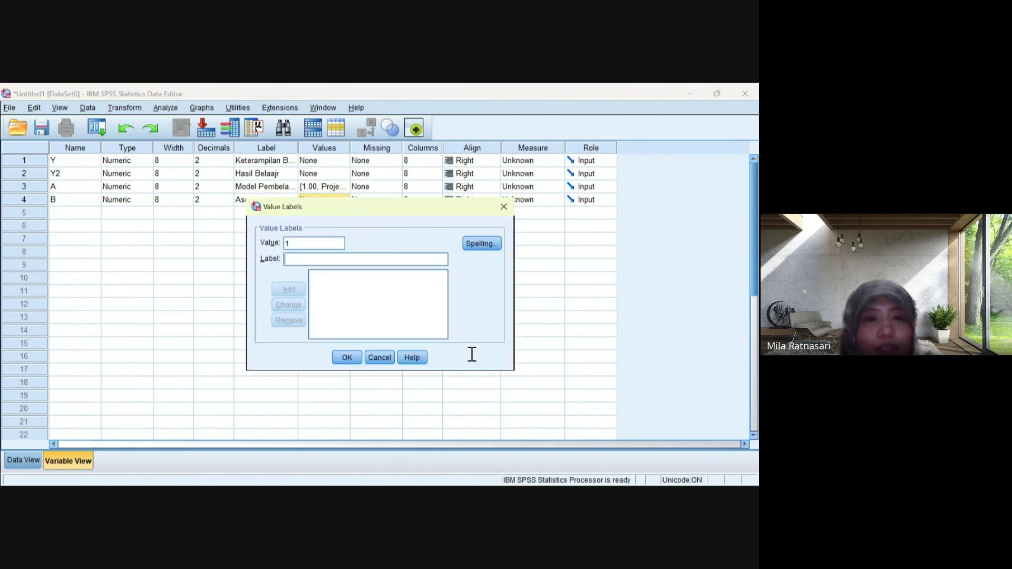
key(Tab)
text(Ase)
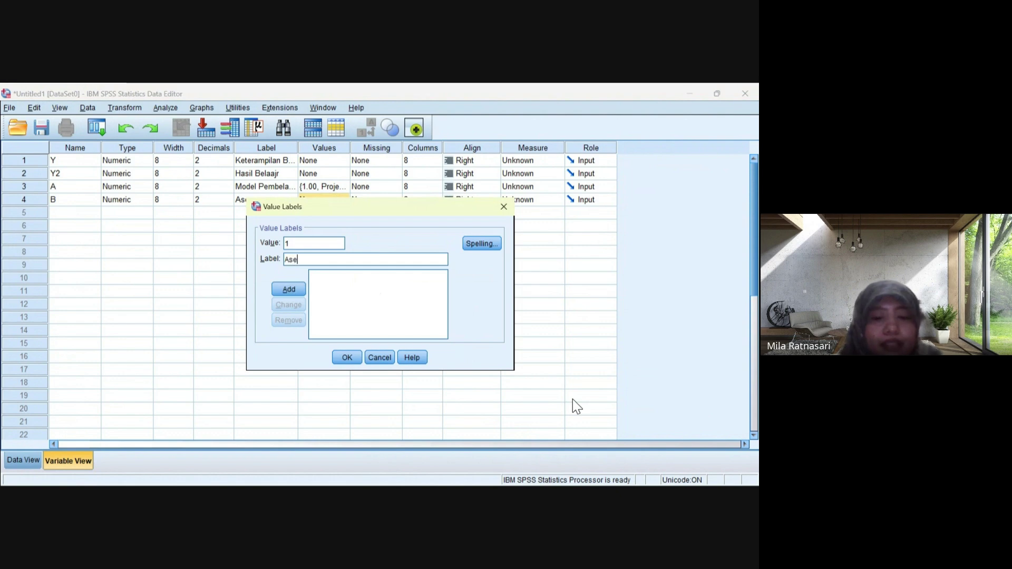
text(smen )
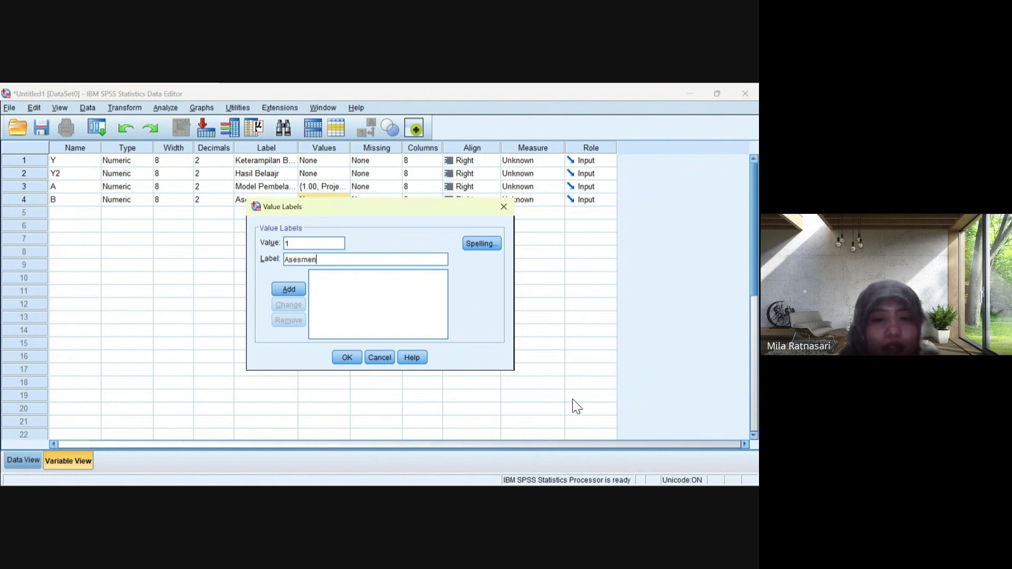
text(Pro)
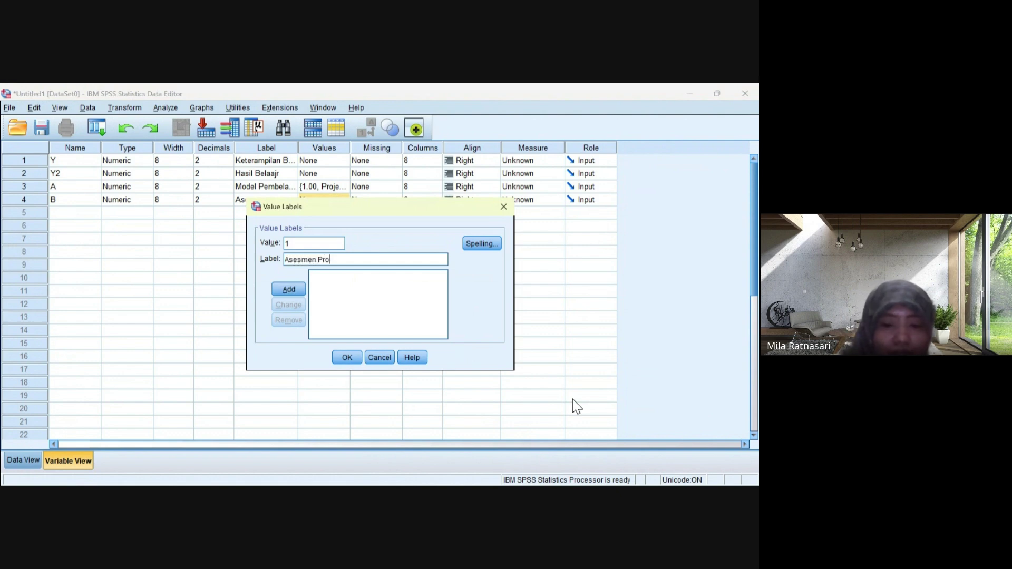
text(jek)
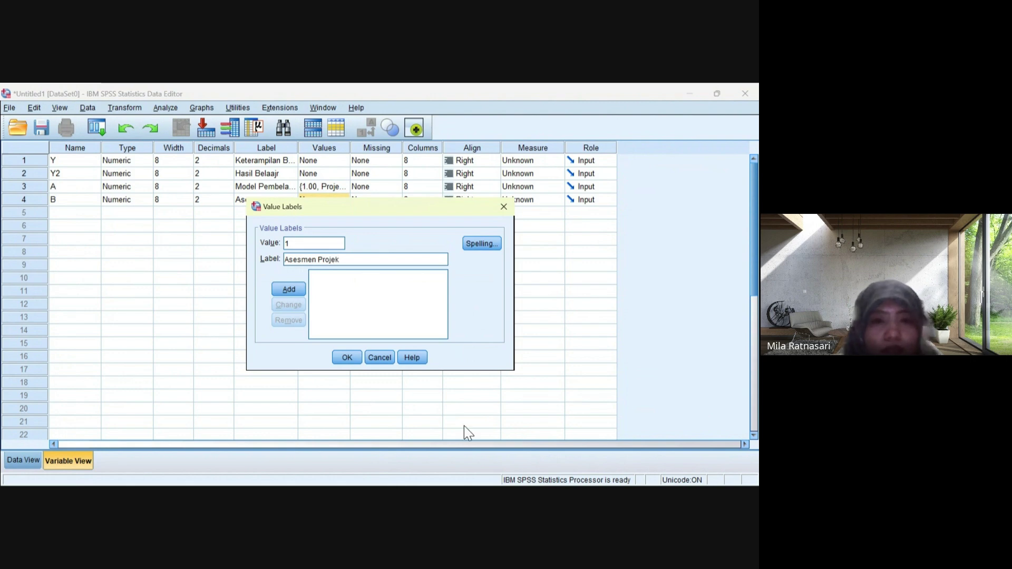
key(Return)
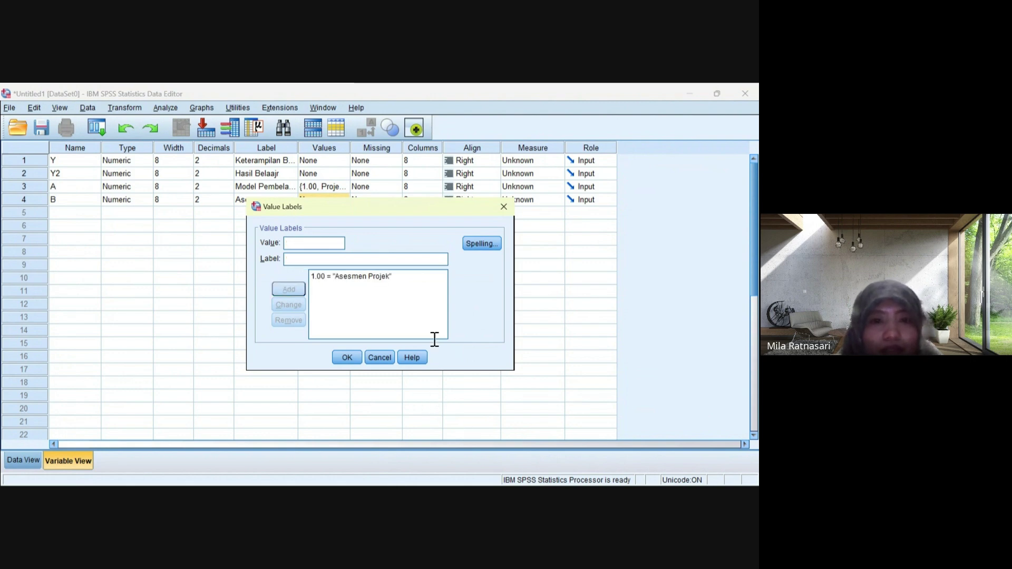
- Add value 2 as Asesmen Produk for variable B and confirm its value labels
text(2)
key(Tab)
text(A)
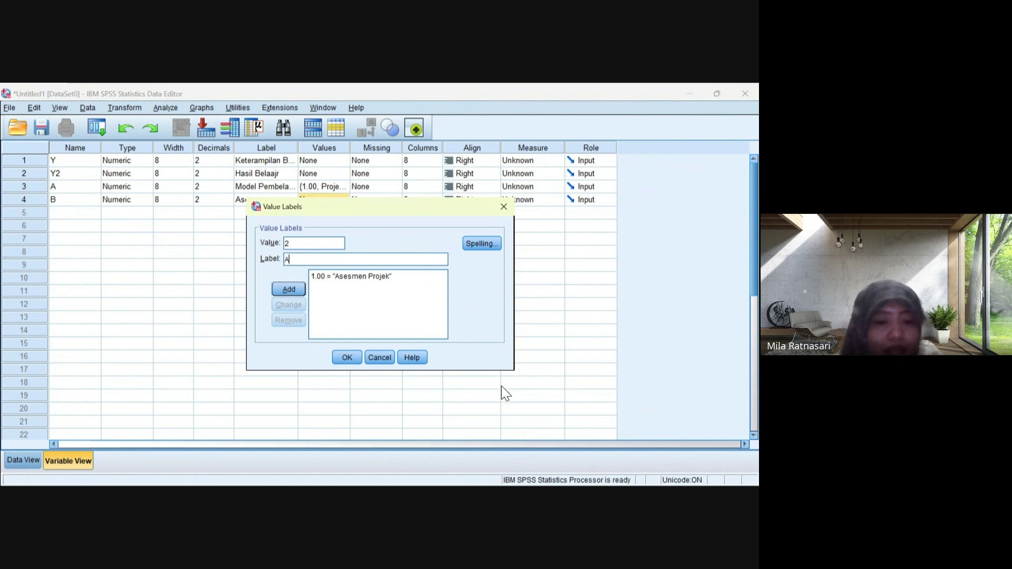
text(sesmen Pr)
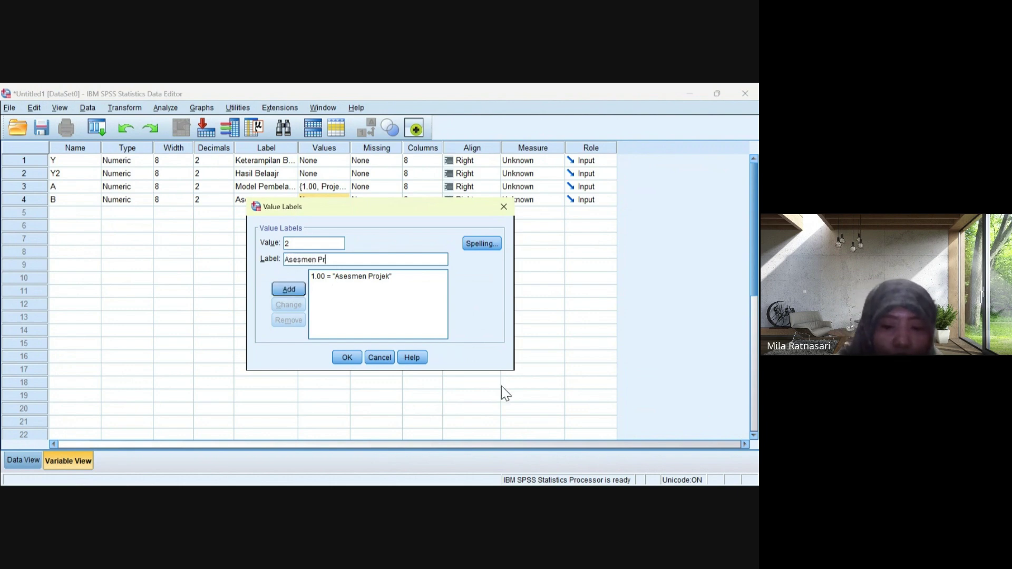
text(oduk)
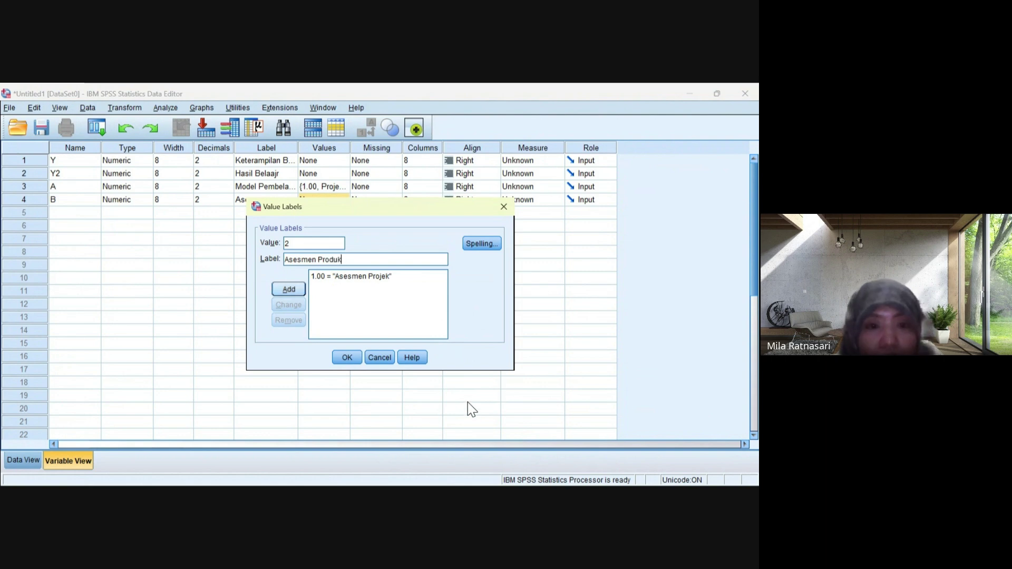
key(Return)
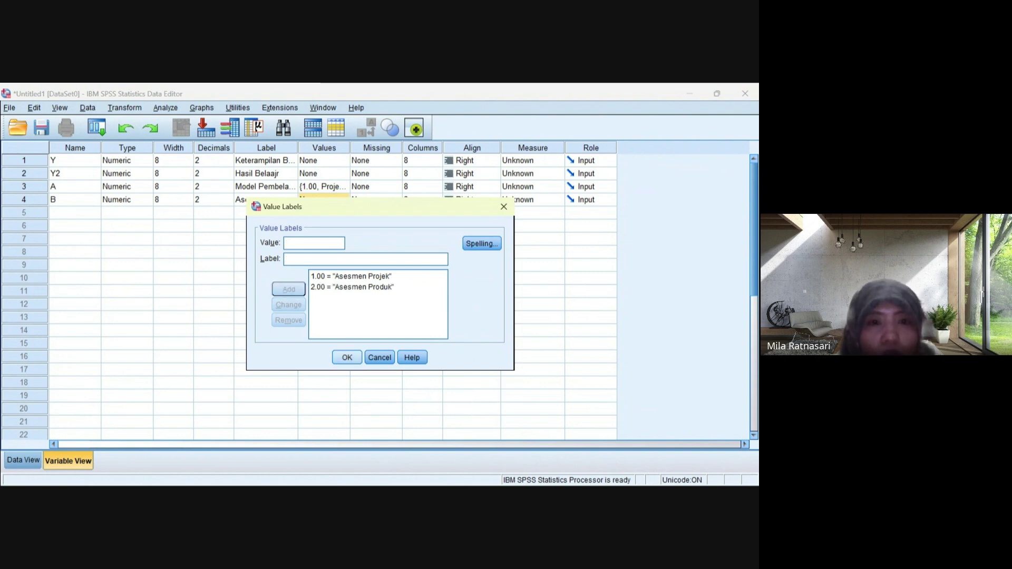
click(347, 358)
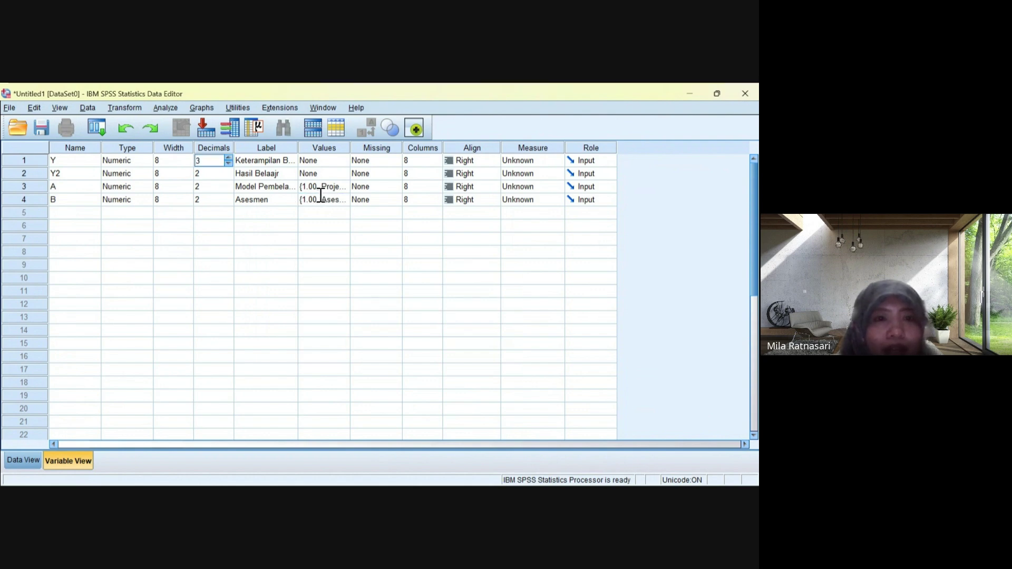
- Set the number of decimals to 0 for variables Y and Y2
key(BackSpace)
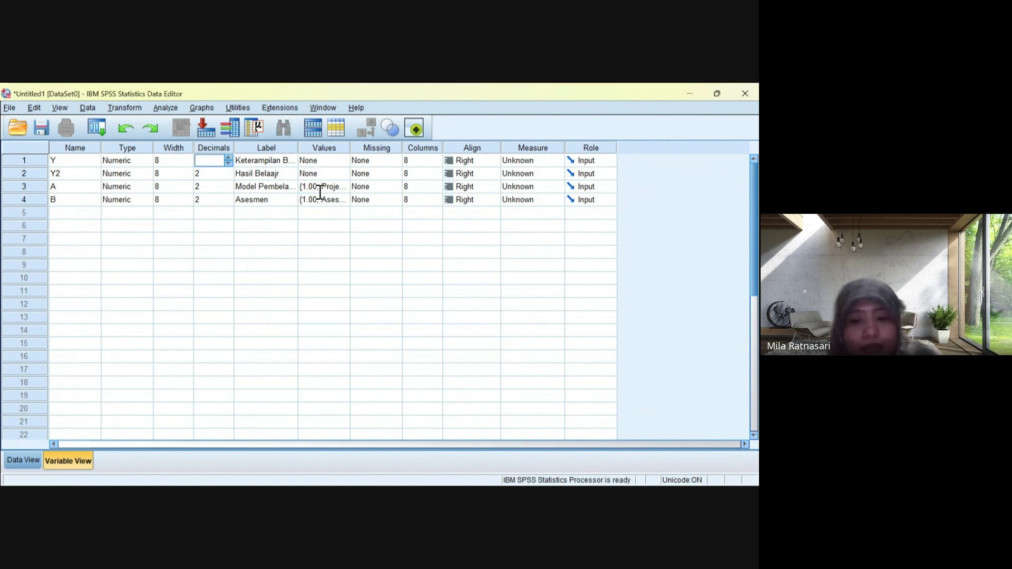
text(0)
key(Return)
key(BackSpace)
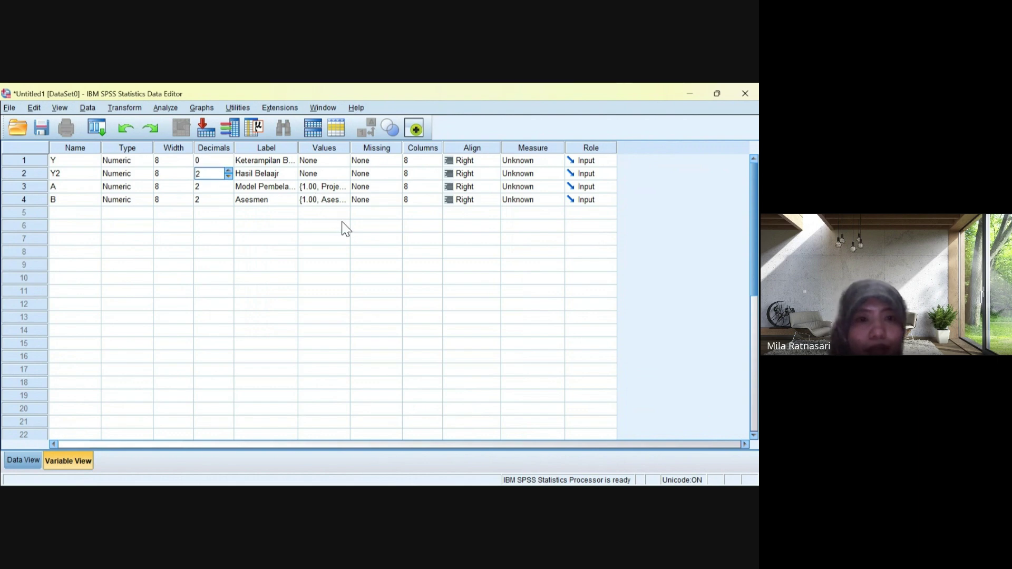
text(1)
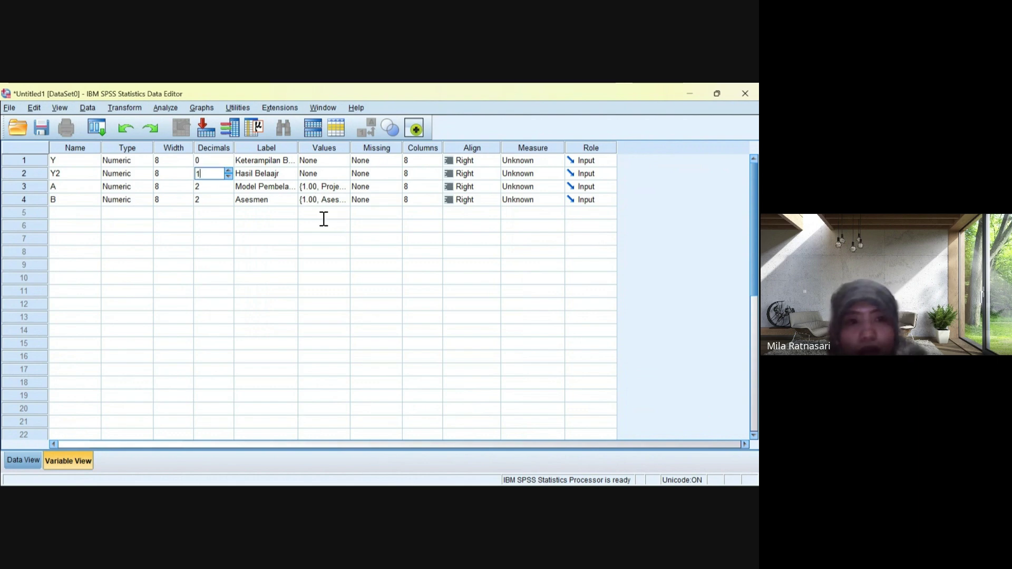
text(0)
key(BackSpace)
key(BackSpace)
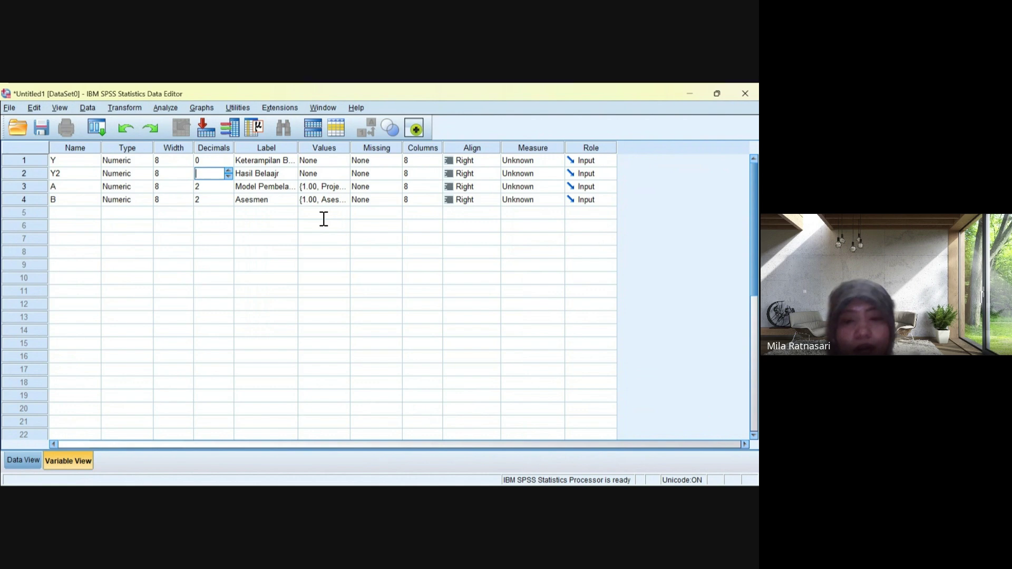
text(0)
key(Return)
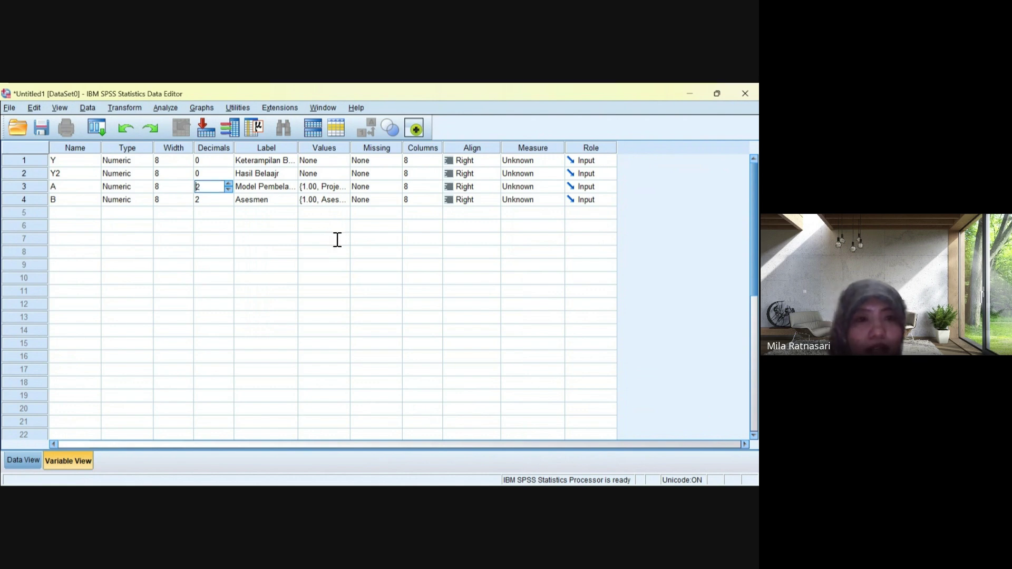
- Set the number of decimals to 0 for variables A and B
key(Down)
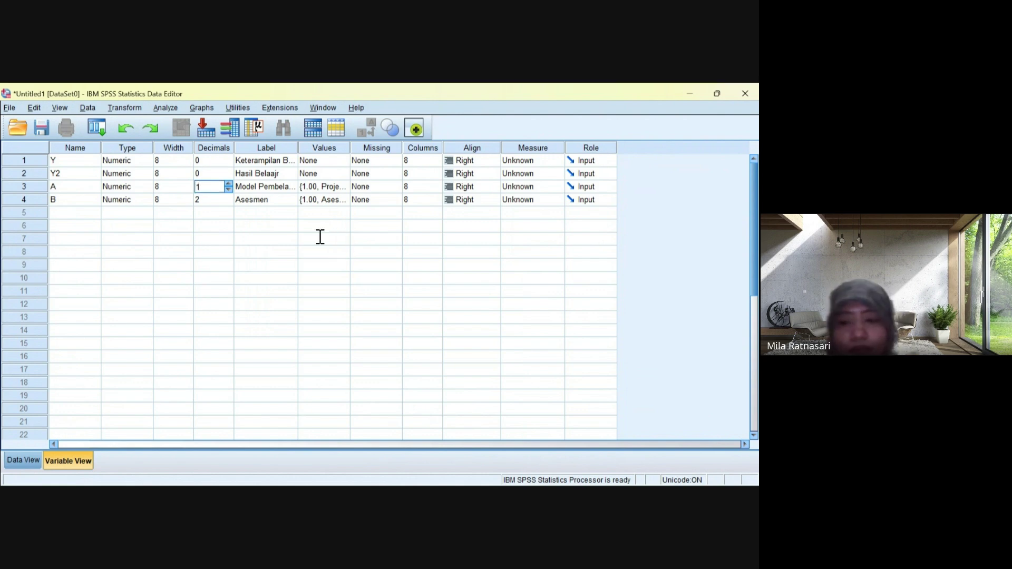
key(Down)
key(Return)
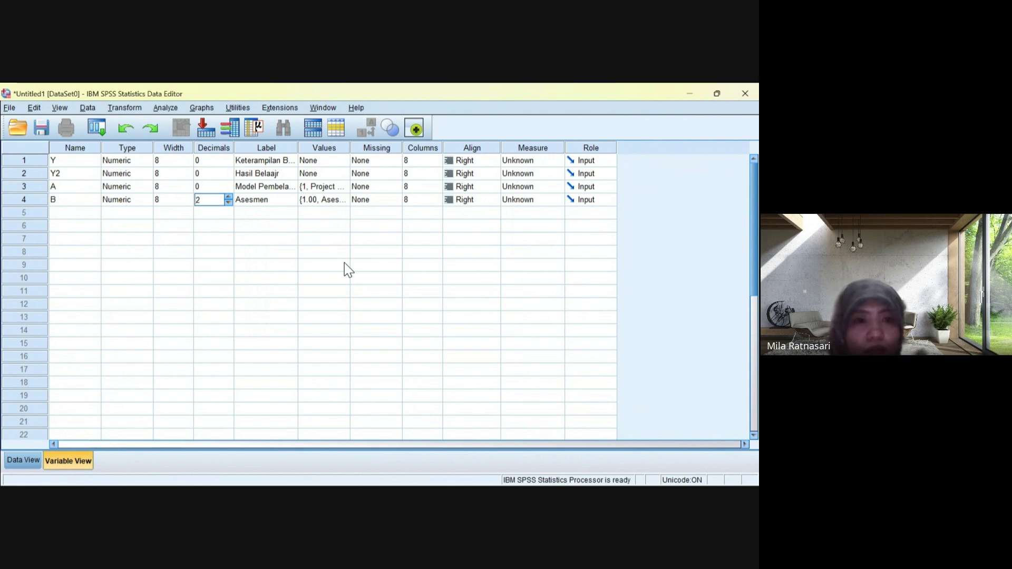
key(Down)
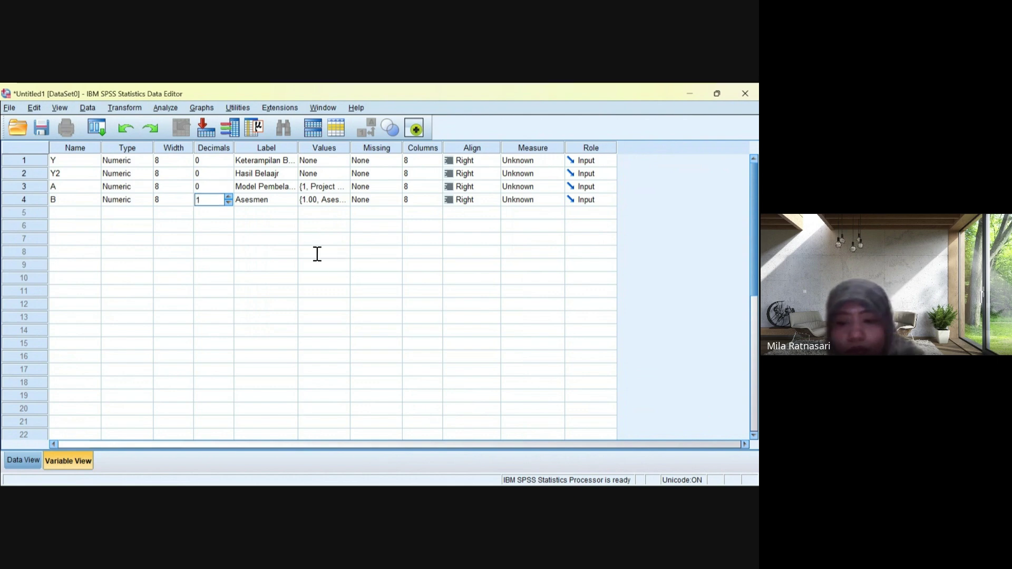
key(Down)
key(Return)
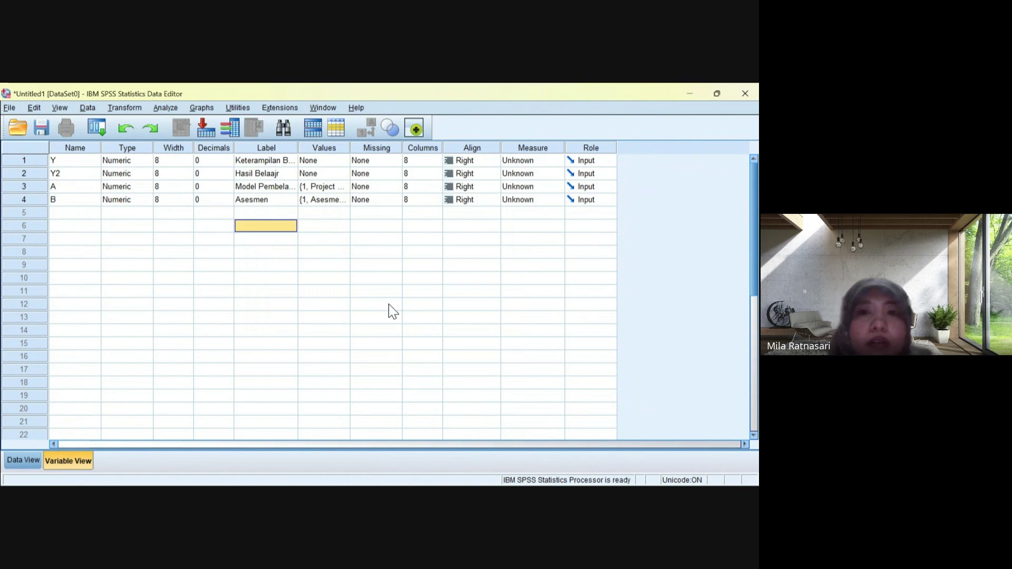
- Set the measurement level of variables Y and Y2 to Scale
click(532, 160)
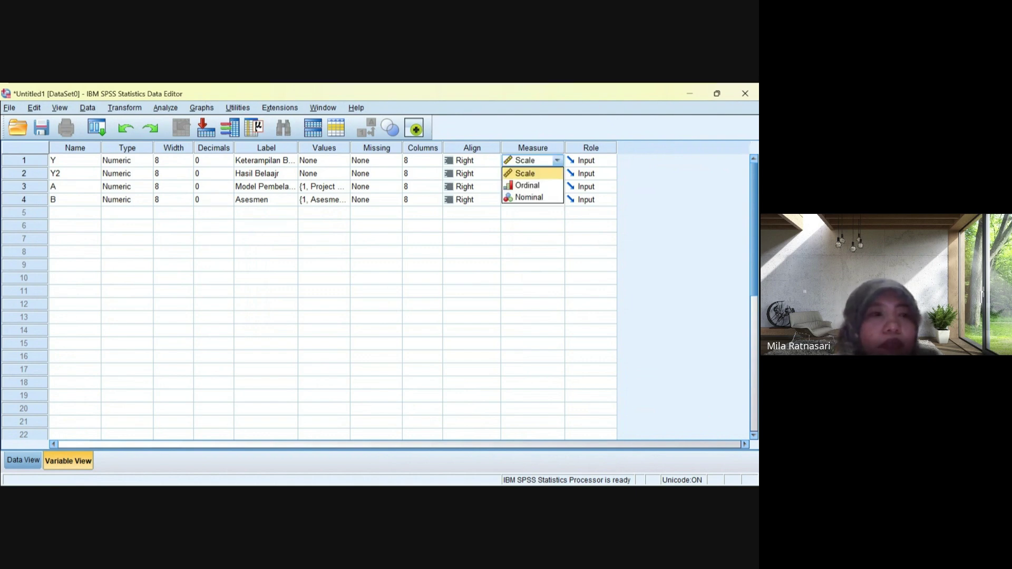
key(Return)
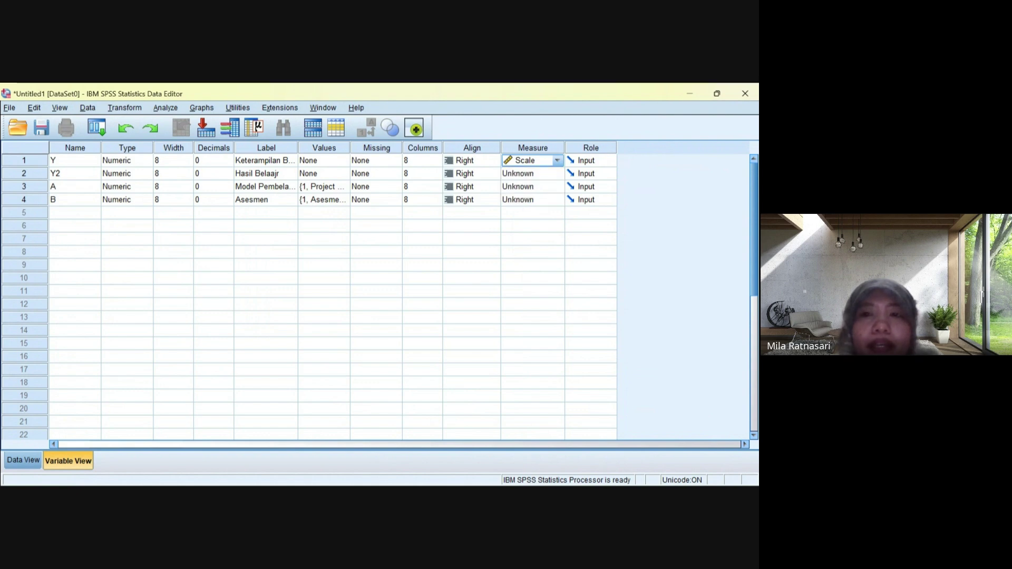
key(Down)
text(Scale)
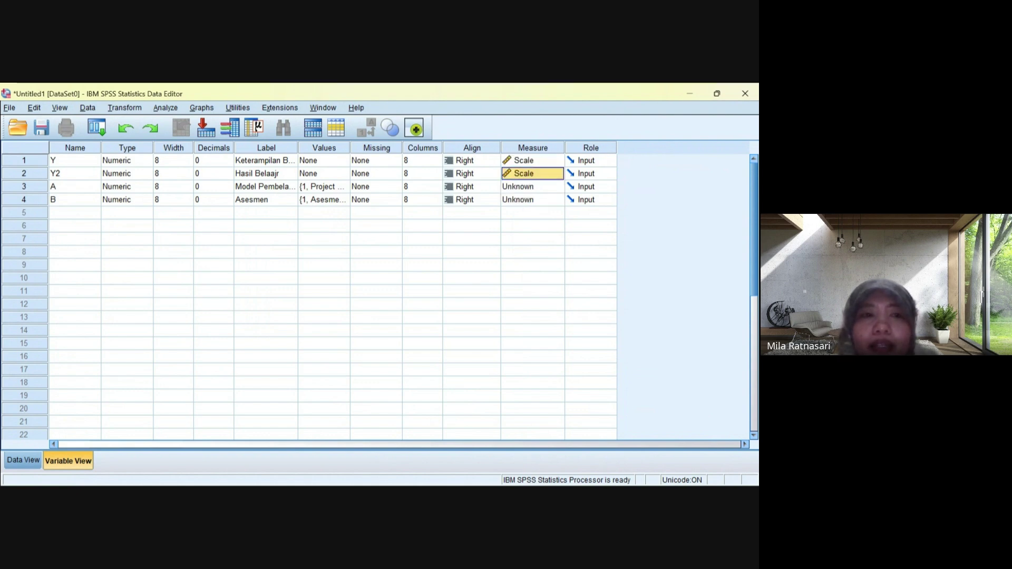
- Set the measurement level of variables A and B to Nominal
click(533, 187)
key(Down)
key(Down)
key(Return)
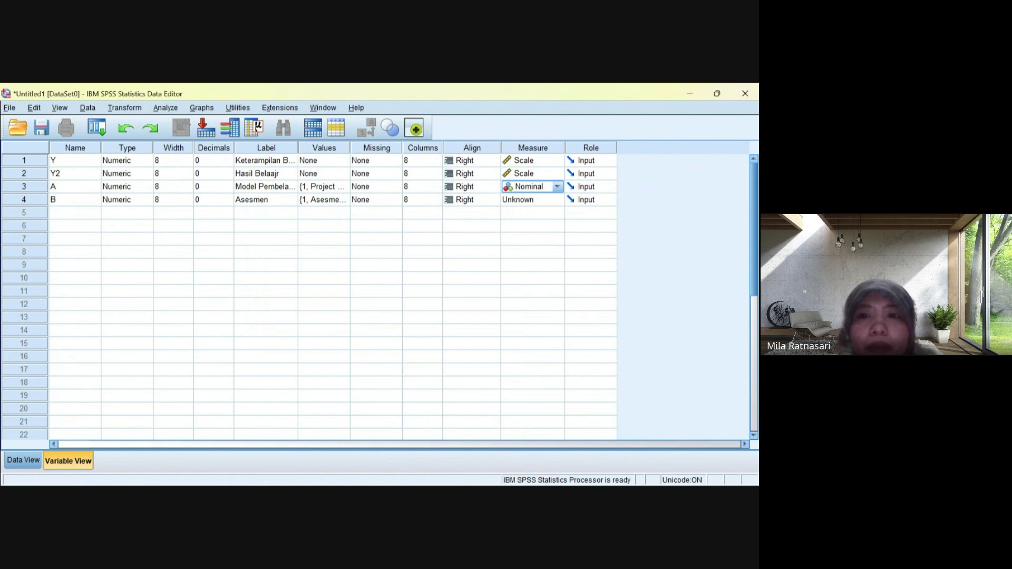
click(532, 199)
key(Down)
key(Down)
key(Return)
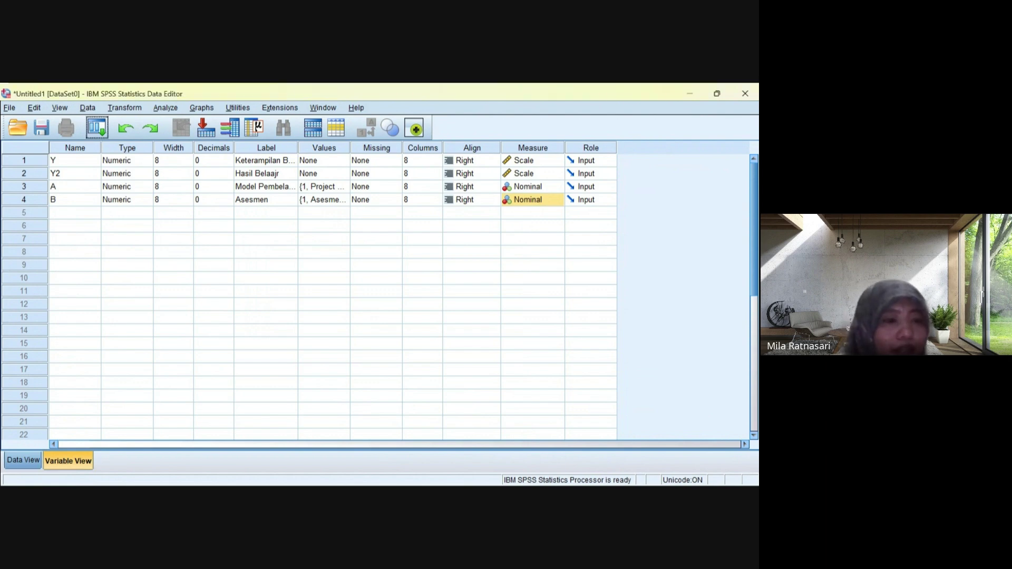
- Paste the copied data into the data sheet from the first cell of Y and check it against the variable definitions
click(97, 128)
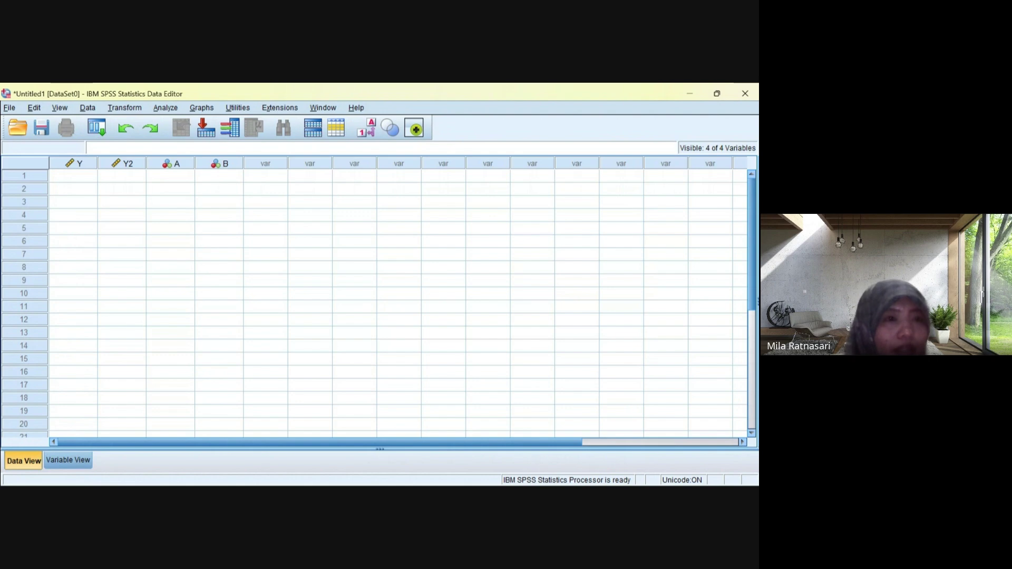
right_click(114, 221)
key(Down)
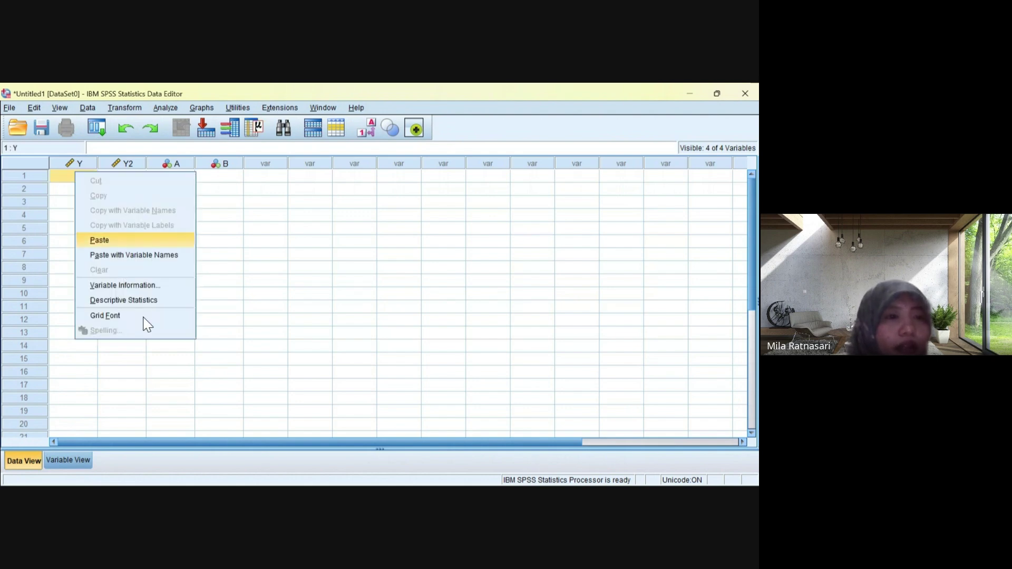
key(Return)
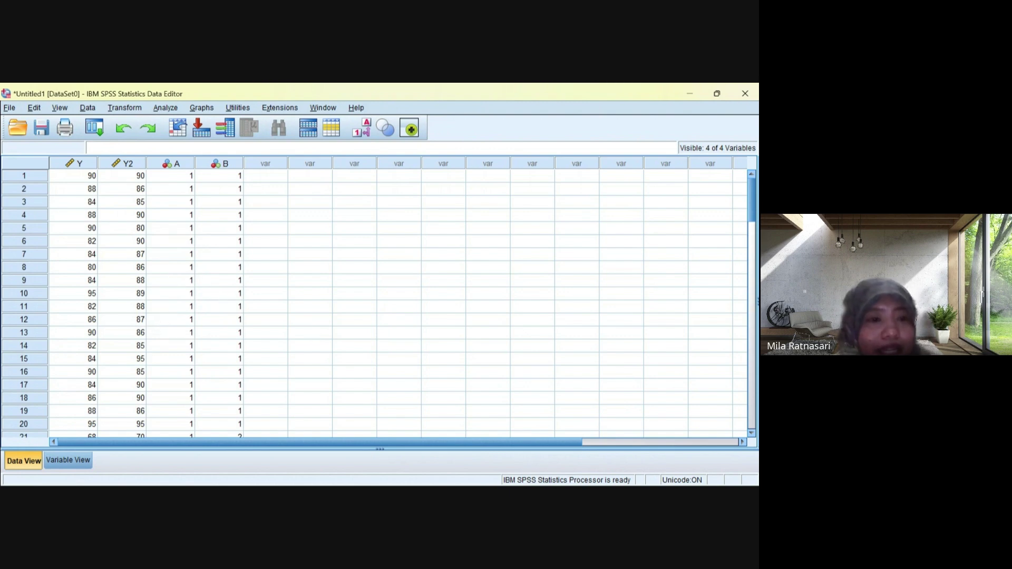
key(ctrl+t)
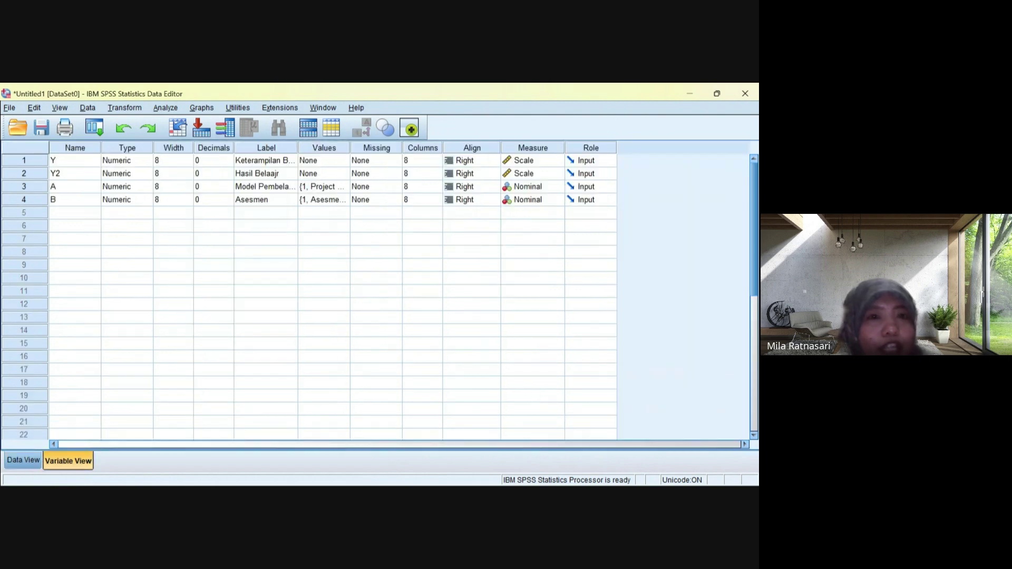
key(ctrl+t)
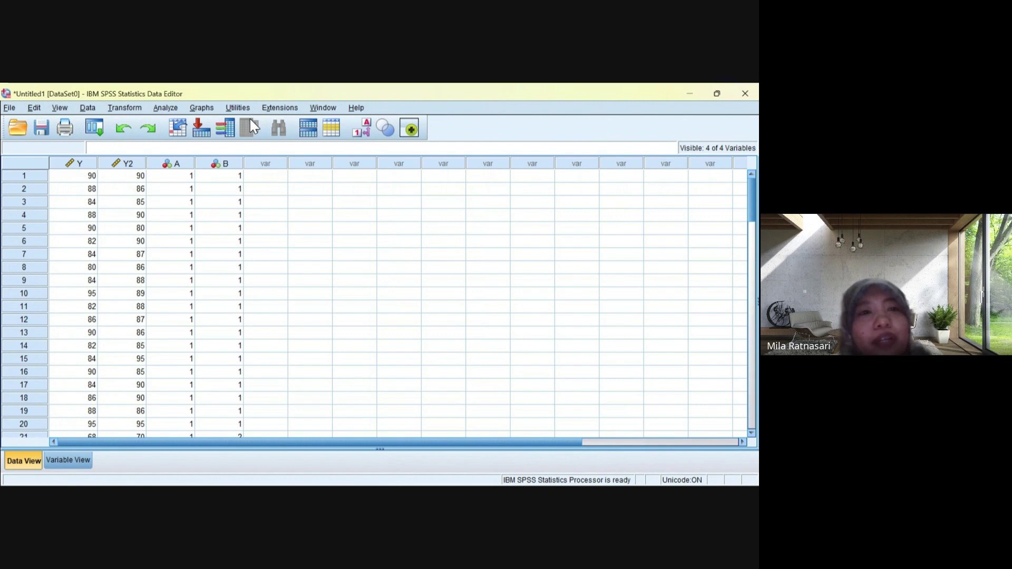
- Start an Explore analysis with Keterampilan Bernalar Kritis (Y) and Hasil Belaajr (Y2) as dependent variables
key(alt+a)
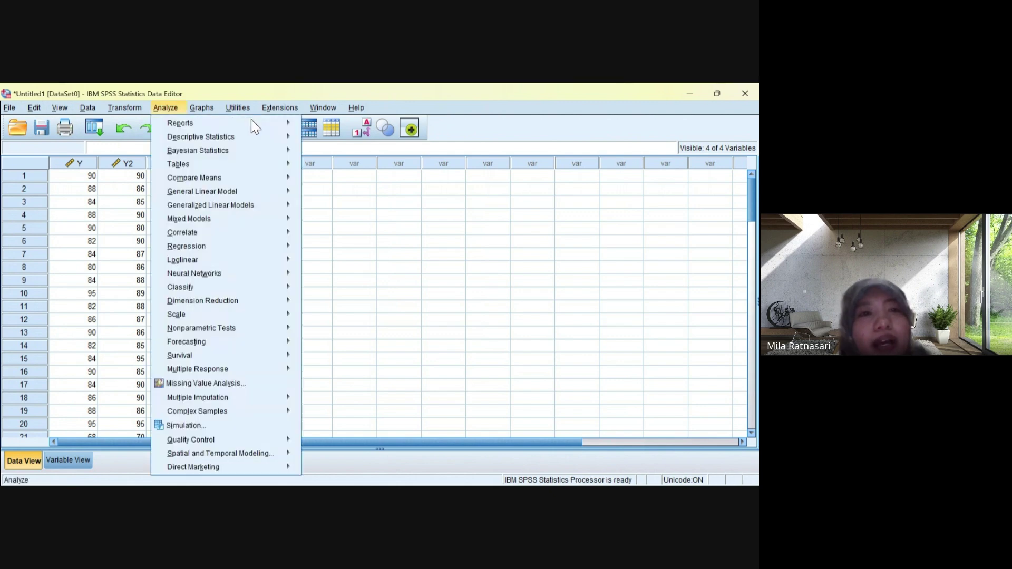
mouse_move(274, 136)
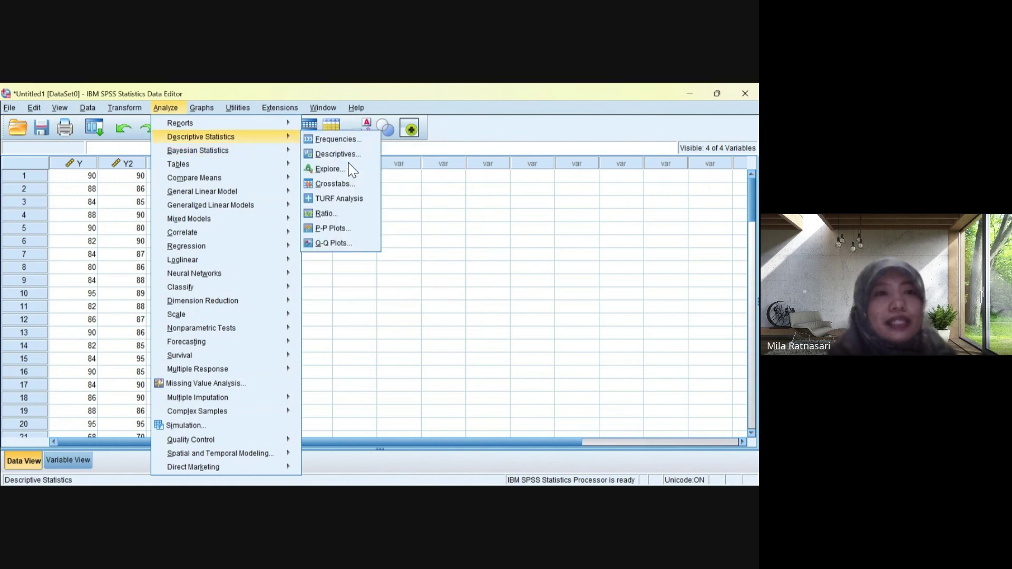
key(Down)
key(Down)
key(Down)
key(Down)
key(Down)
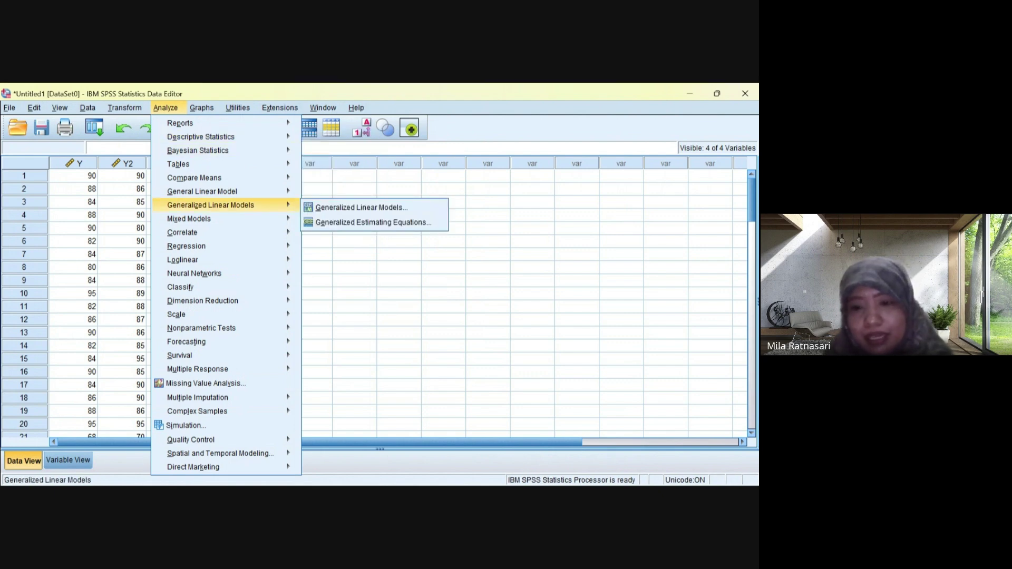
key(Up)
key(Up)
key(Up)
key(Up)
key(Up)
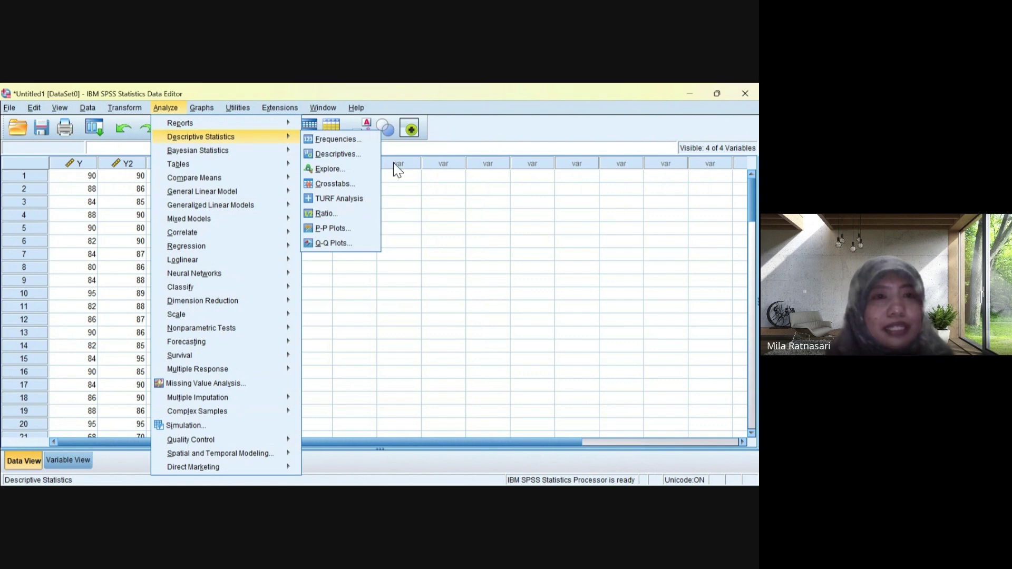
key(Right)
key(Down)
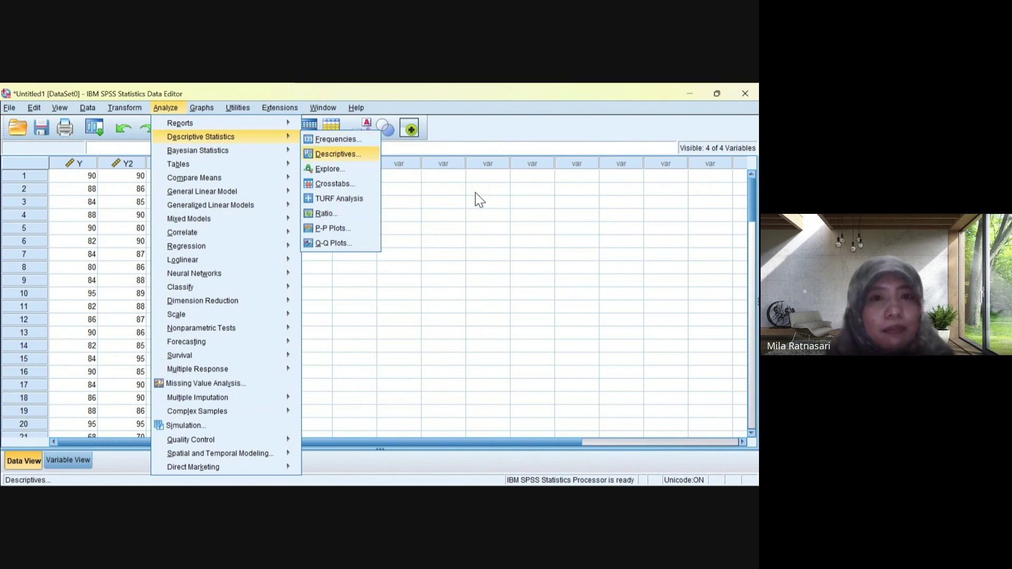
key(Down)
key(Return)
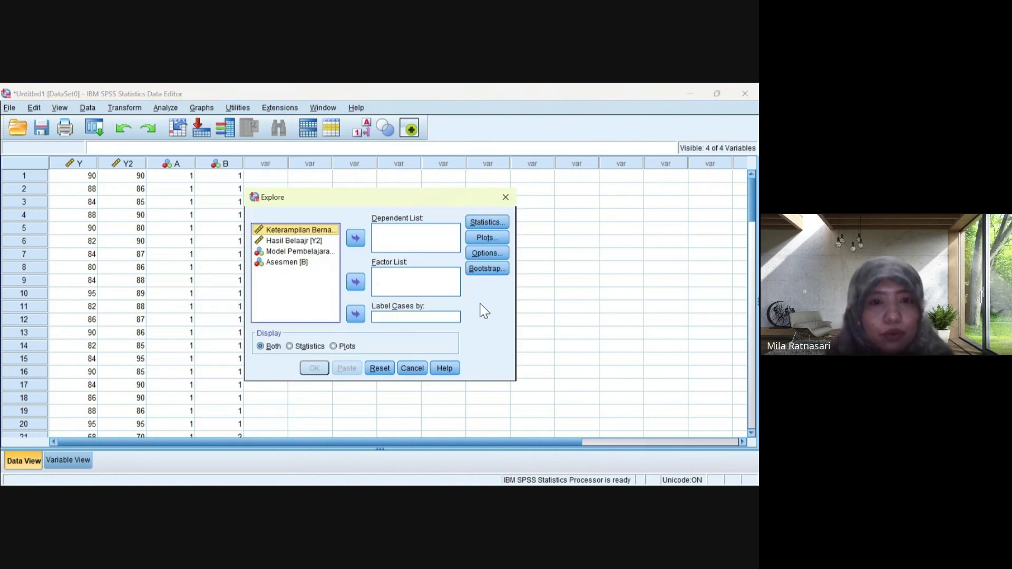
key(space)
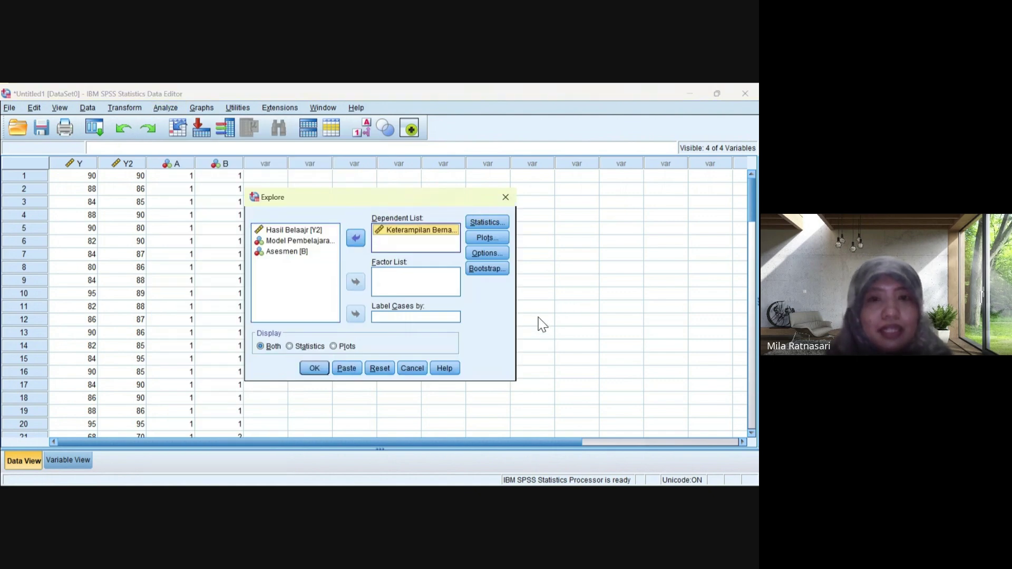
key(Tab)
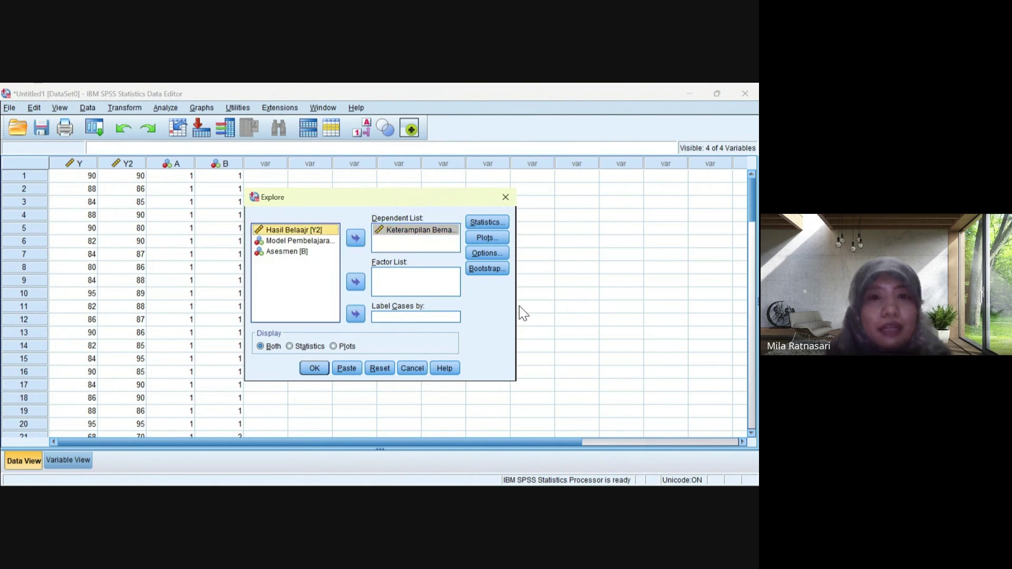
key(space)
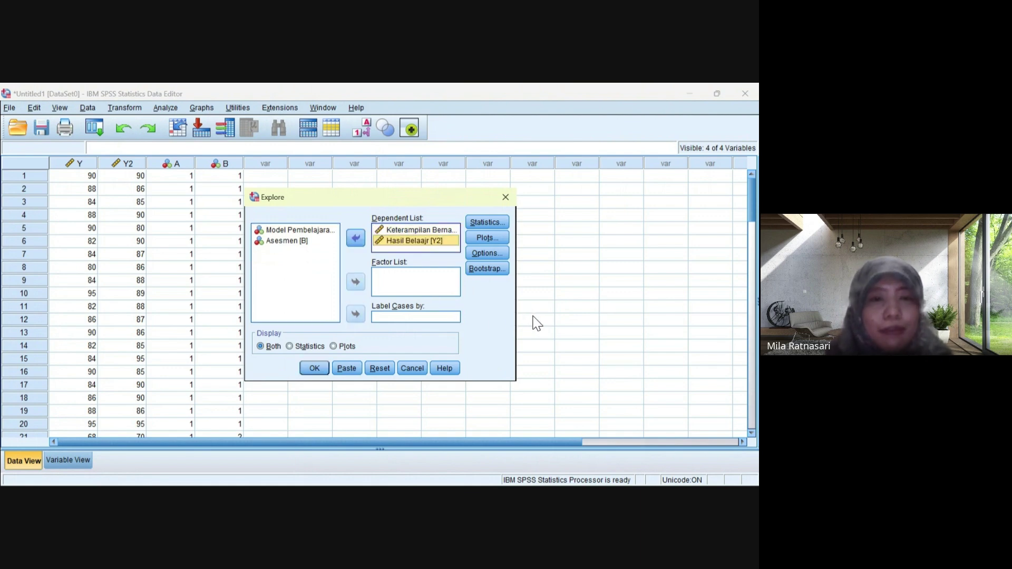
- Add Model Pembelajaran (A) and Asesmen (B) as factors of the Explore analysis
key(Tab)
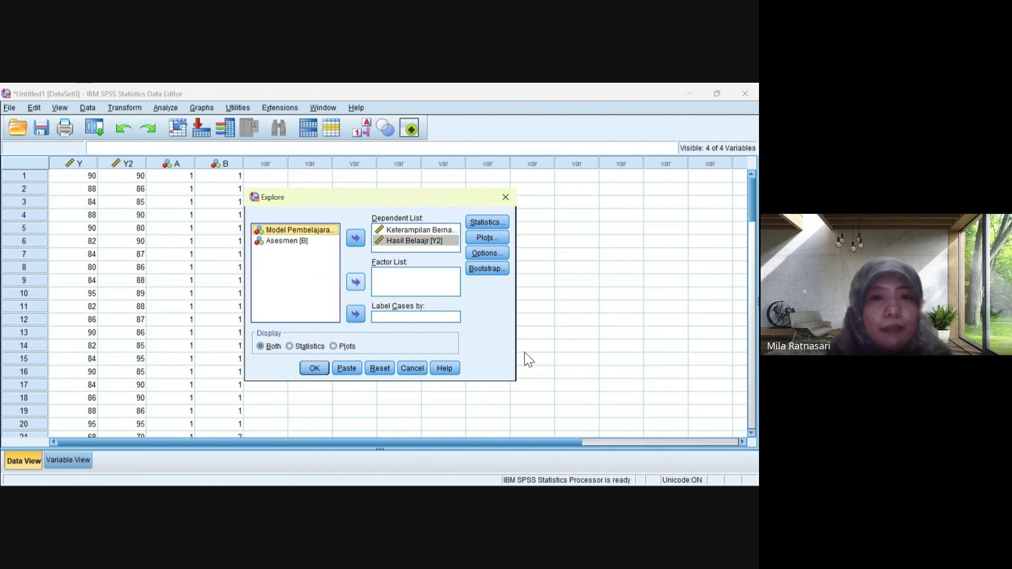
key(space)
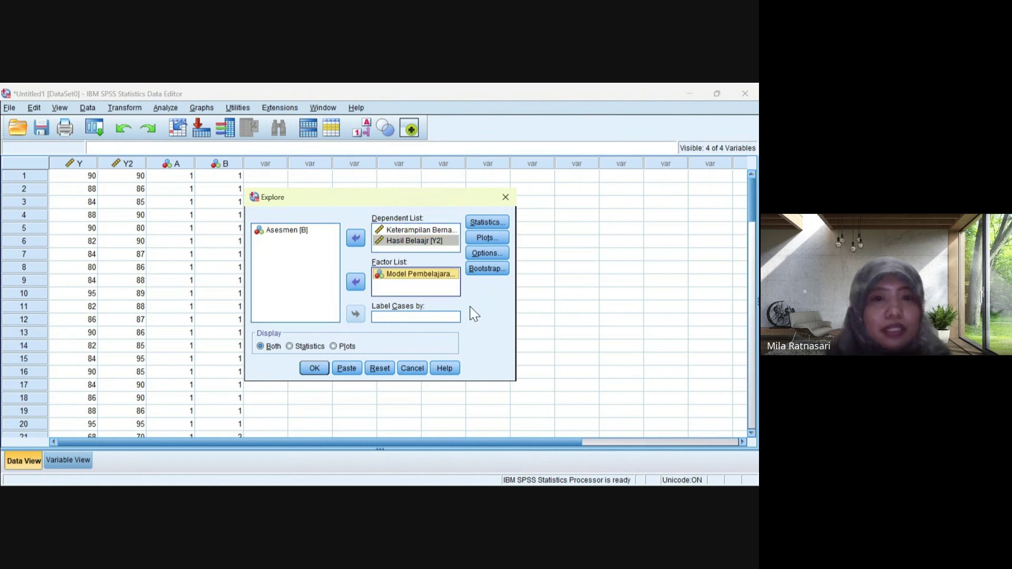
key(Tab)
key(Tab)
key(Tab)
key(space)
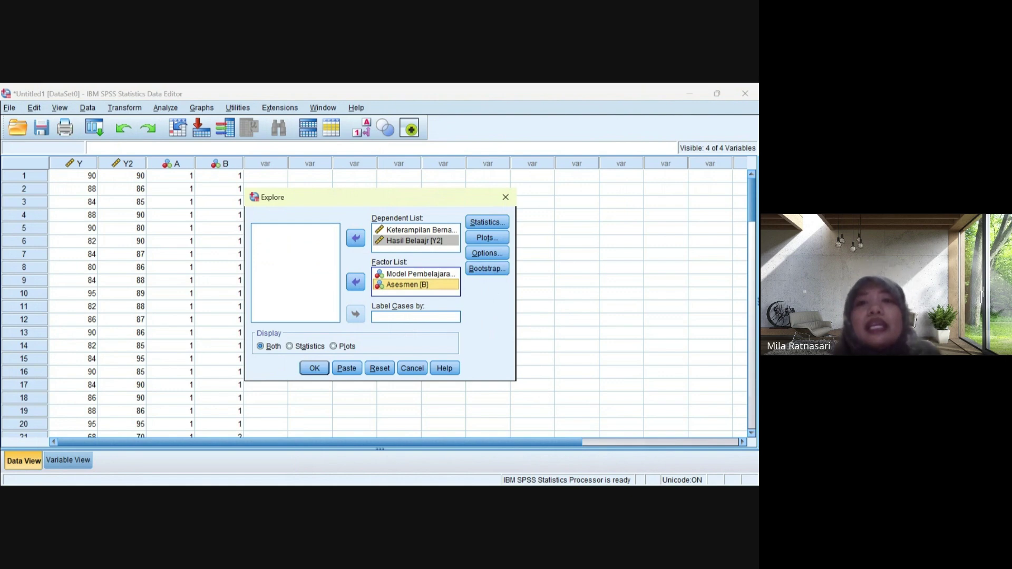
- Enable normality plots with tests for the Explore analysis and run it
key(alt+t)
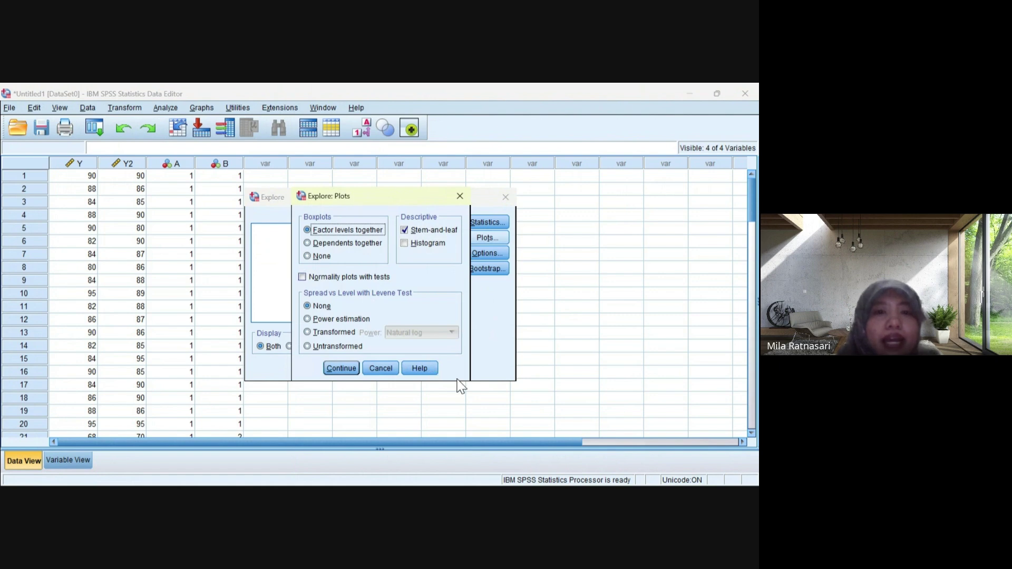
key(alt+o)
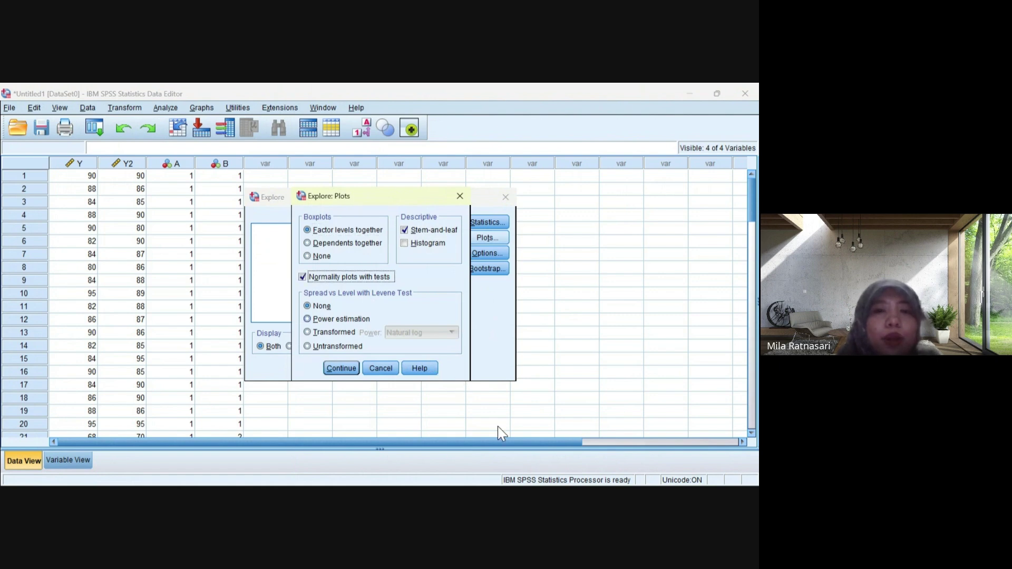
key(Tab)
key(Tab)
key(Return)
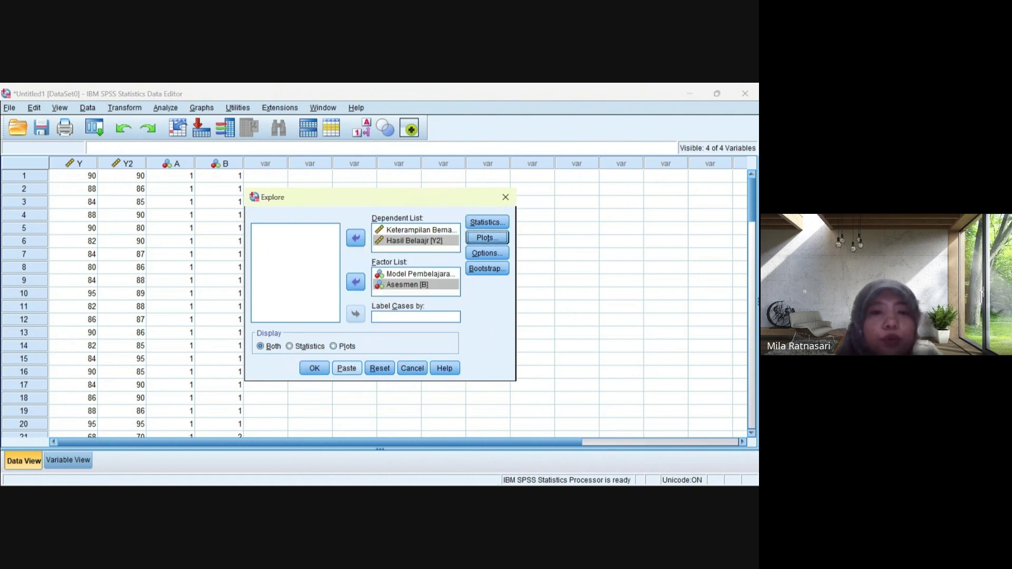
key(Return)
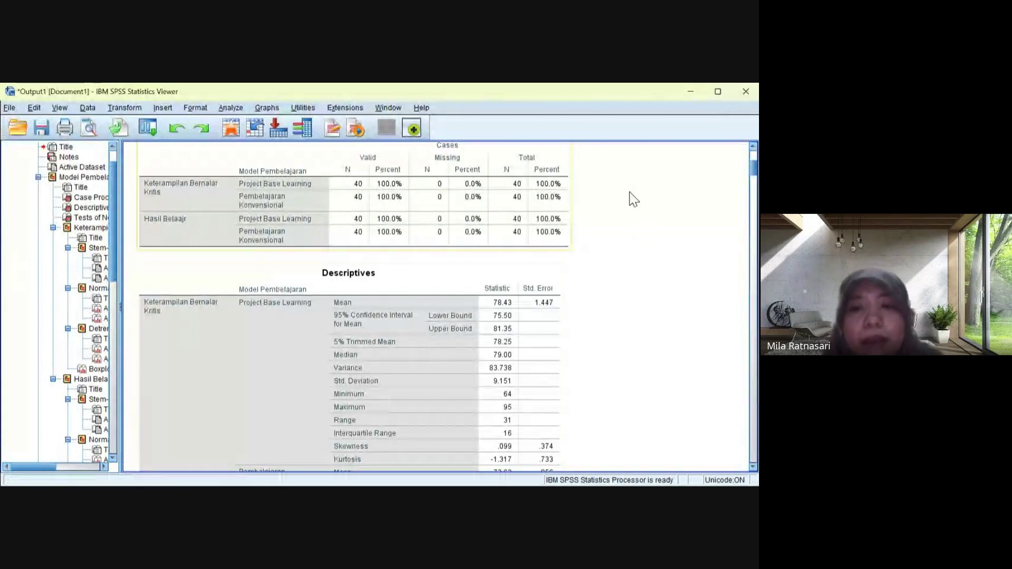
- Examine the Descriptives, Tests of Normality and stem-and-leaf output for both dependent variables by Model Pembelajaran
scroll(704, 335, down, 2)
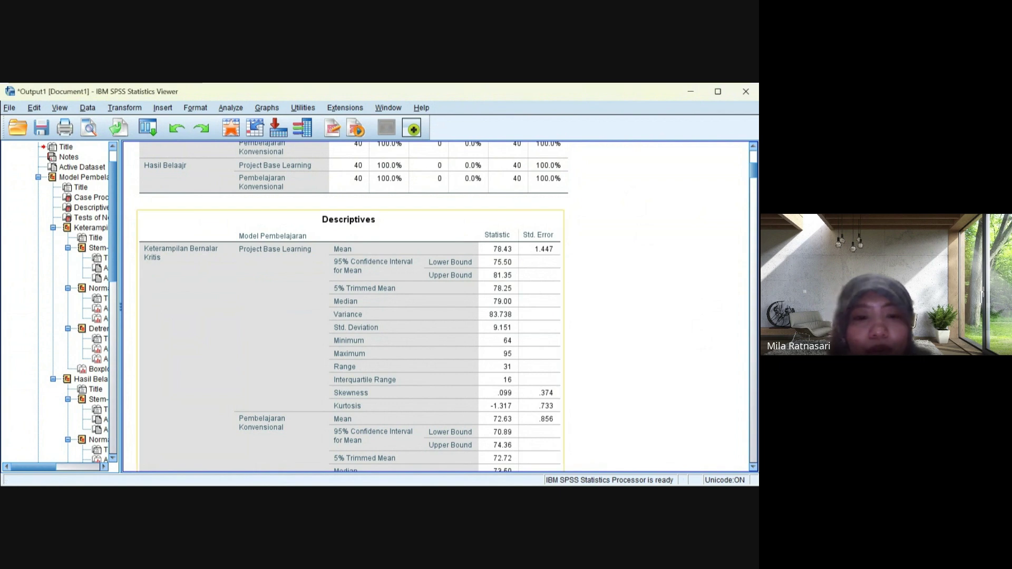
scroll(744, 484, down, 5)
scroll(501, 150, down, 5)
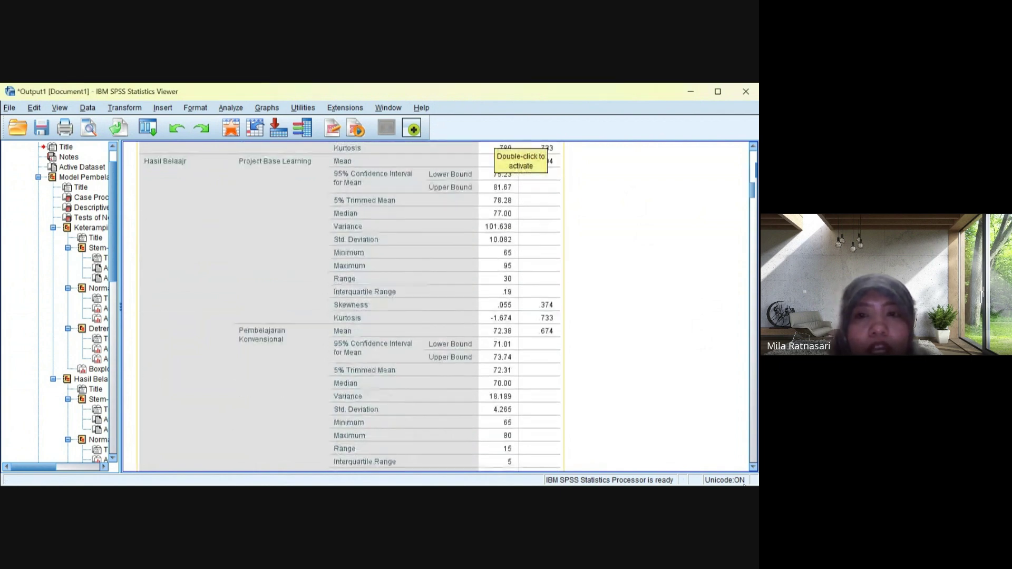
scroll(501, 150, up, 1)
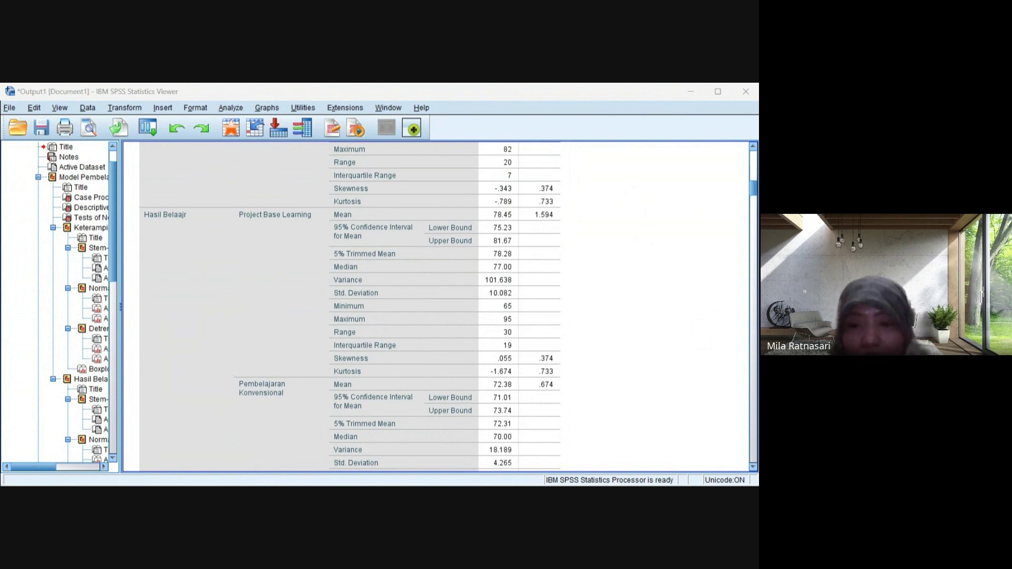
scroll(401, 306, down, 6)
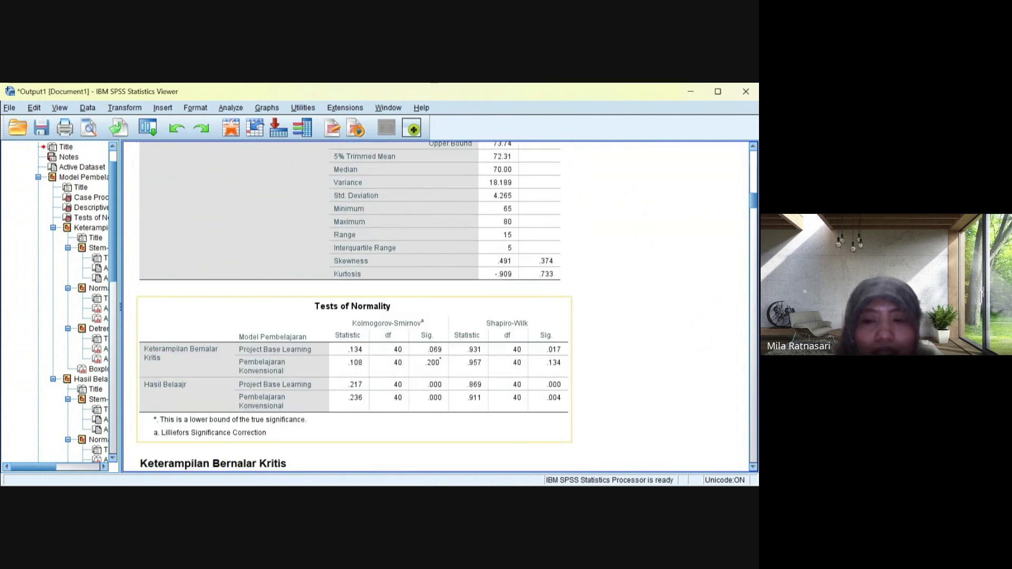
scroll(400, 306, down, 1)
scroll(400, 306, down, 6)
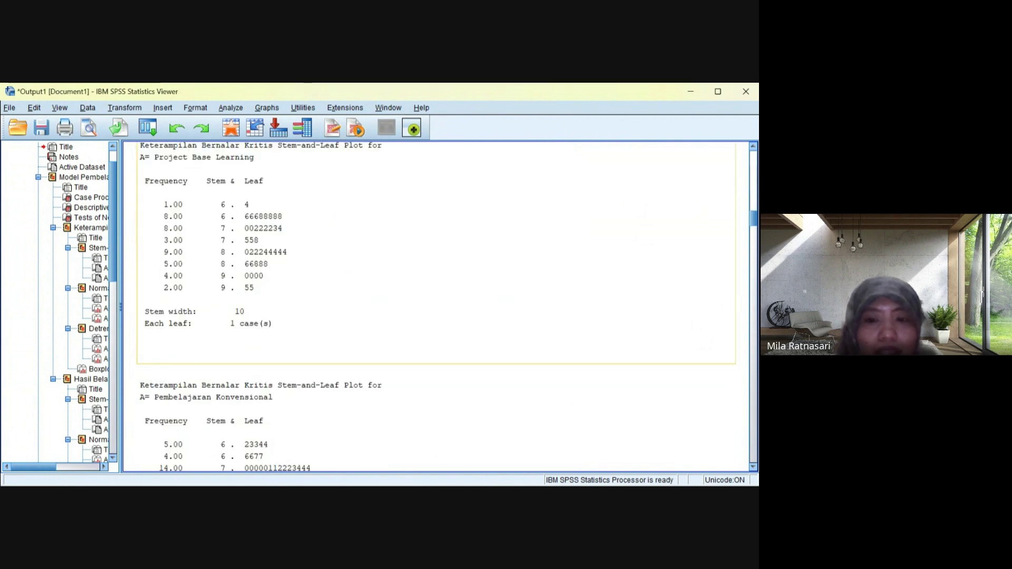
- Examine the Explore output by Asesmen, down to the Tests of Normality table for both dependent variables
scroll(401, 305, down, 20)
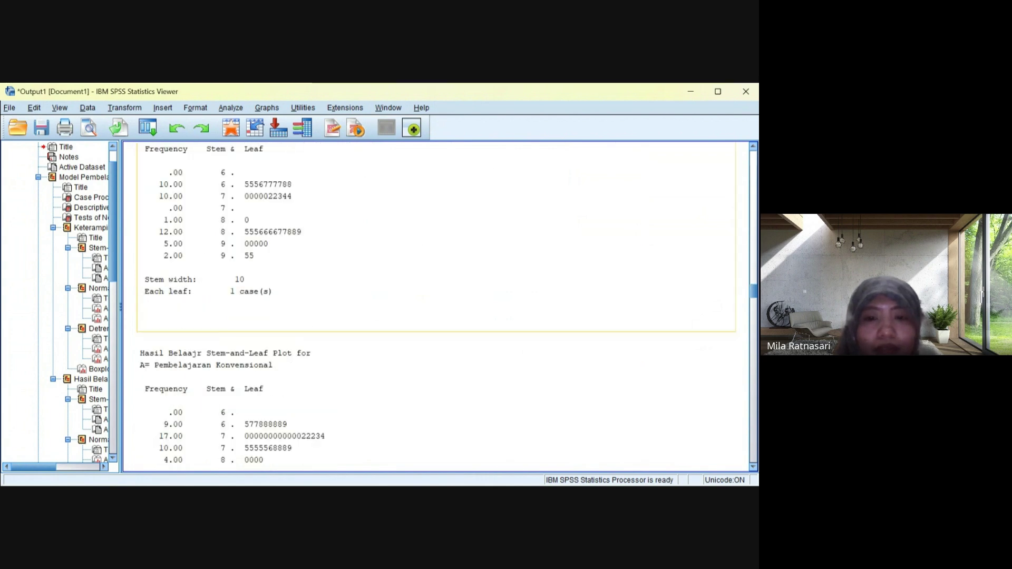
scroll(401, 306, down, 15)
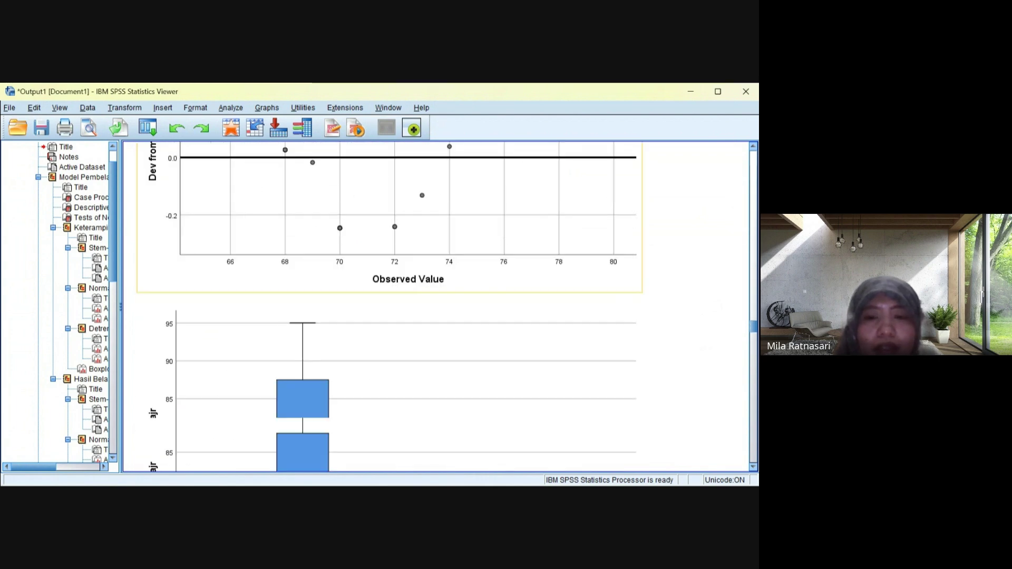
scroll(400, 306, down, 15)
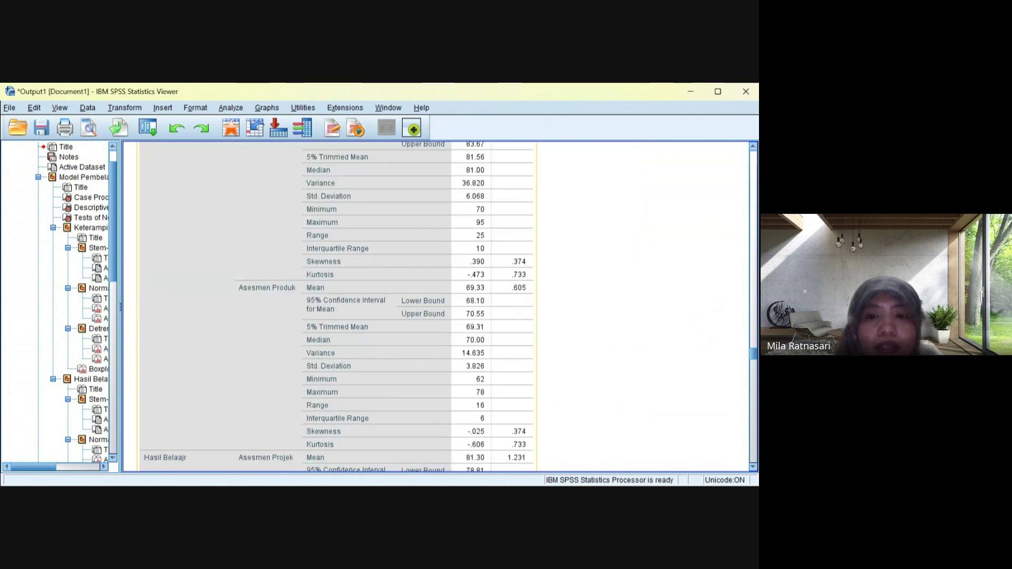
scroll(339, 306, down, 10)
click(213, 369)
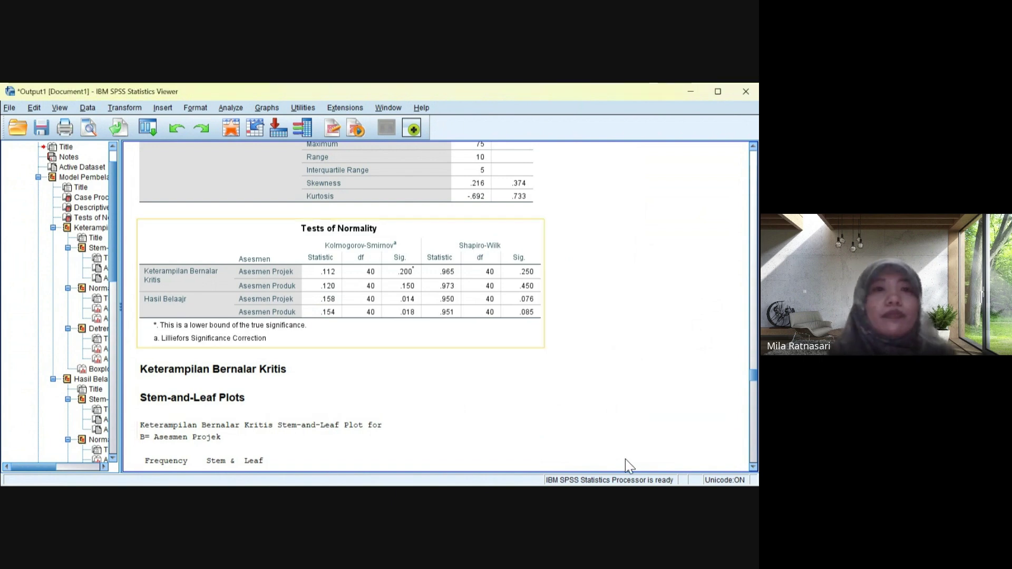
- Start a Multivariate General Linear Model analysis with Keterampilan Bernalar Kritis (Y) and Hasil Belaajr (Y2) as dependent variables
key(alt+a)
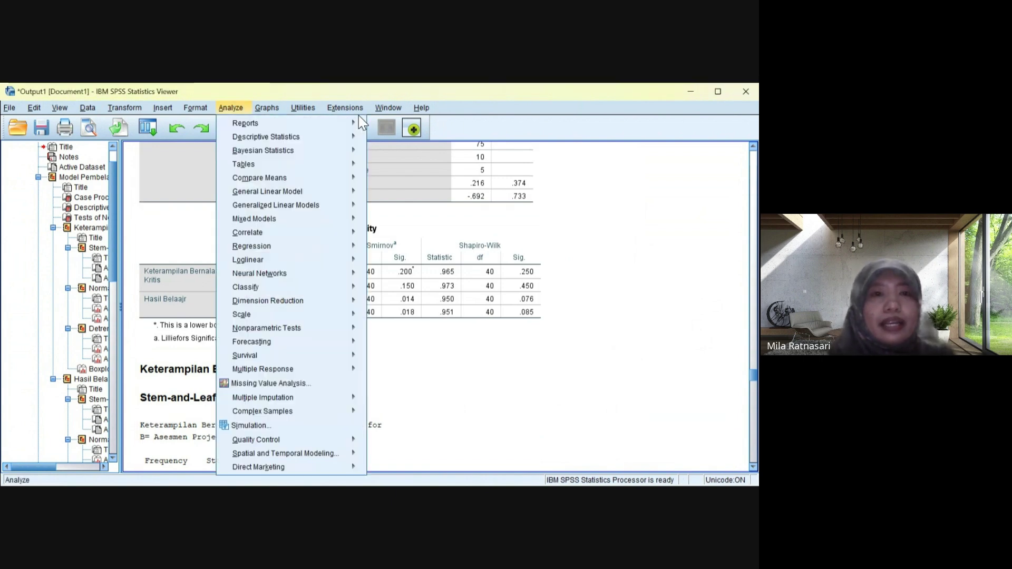
mouse_move(295, 273)
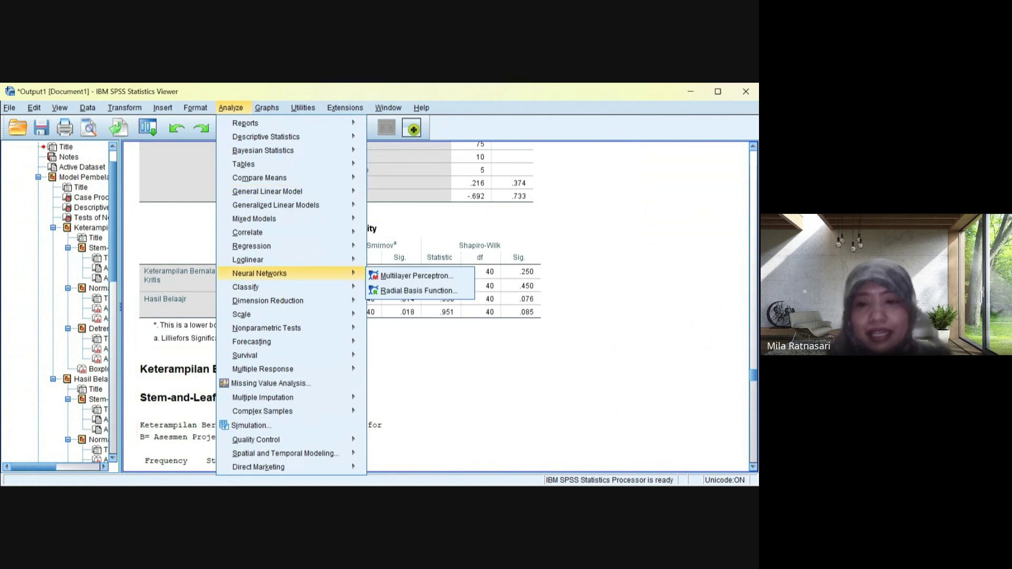
key(Right)
key(Down)
key(Right)
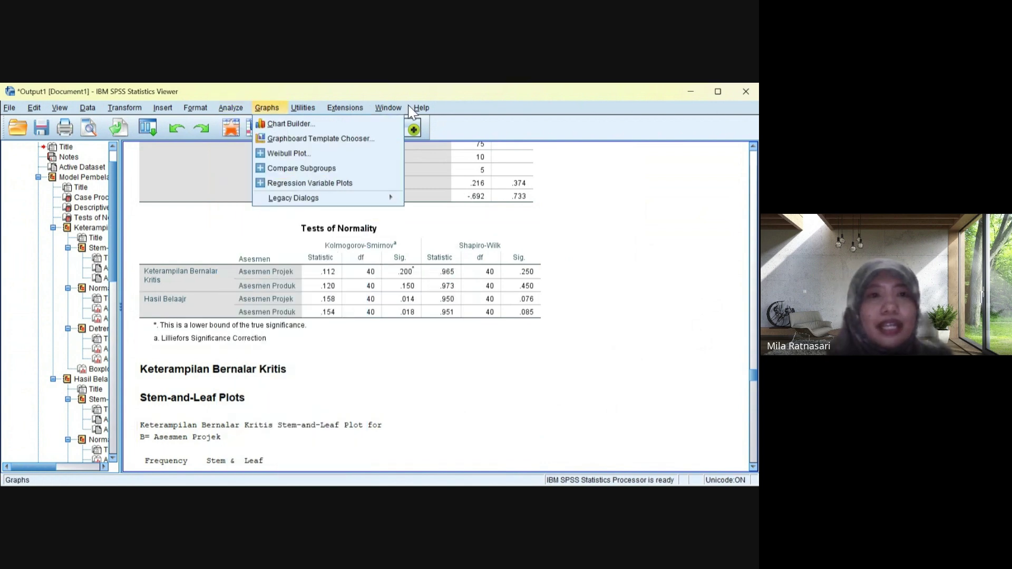
key(Left)
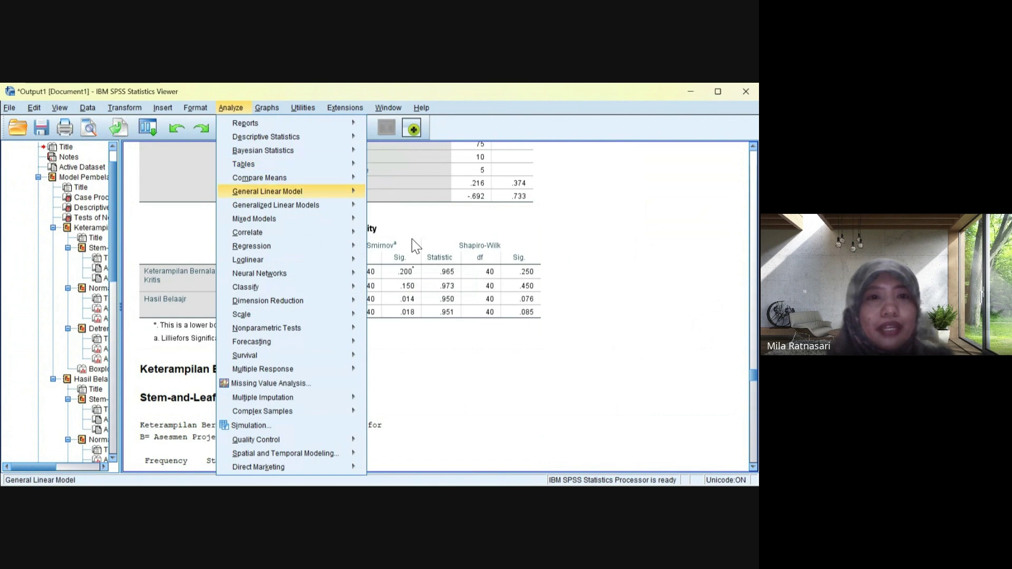
mouse_move(348, 191)
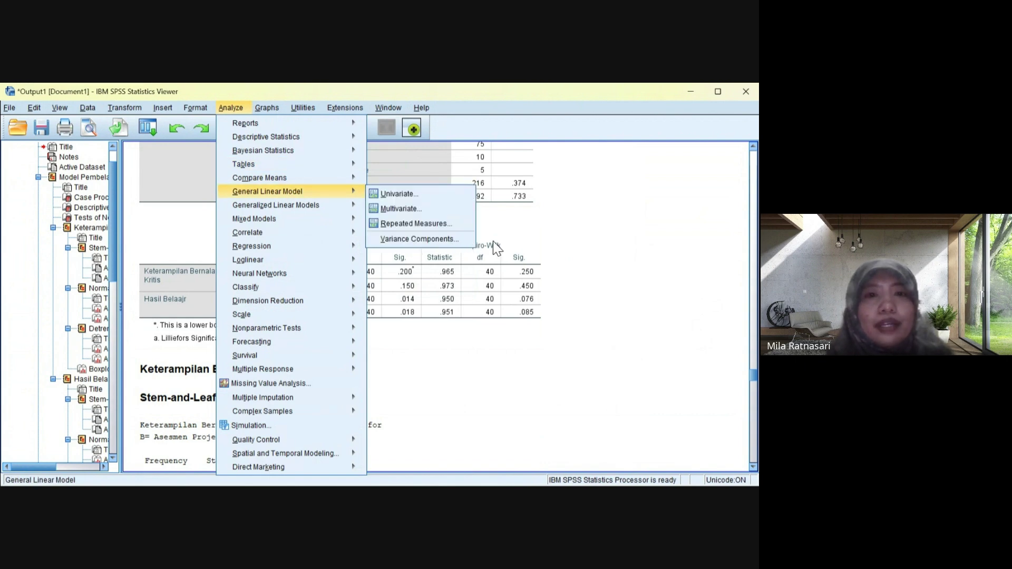
key(Down)
key(Up)
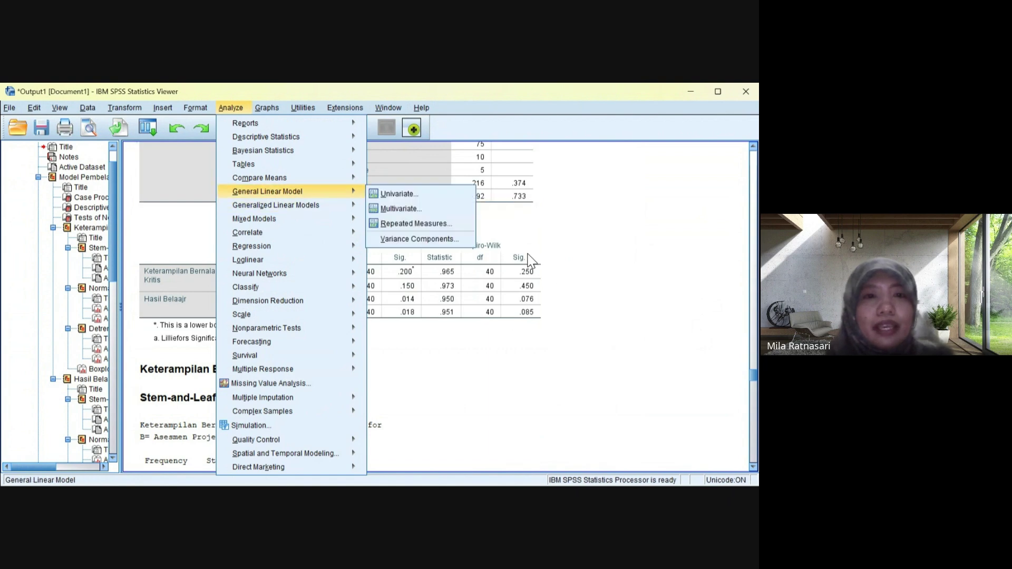
key(Right)
key(Down)
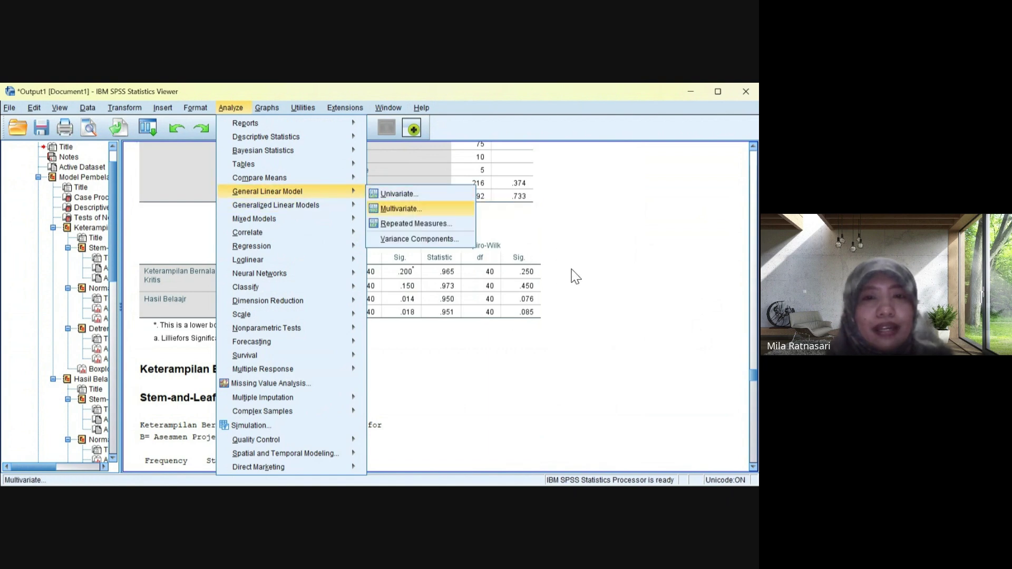
key(Return)
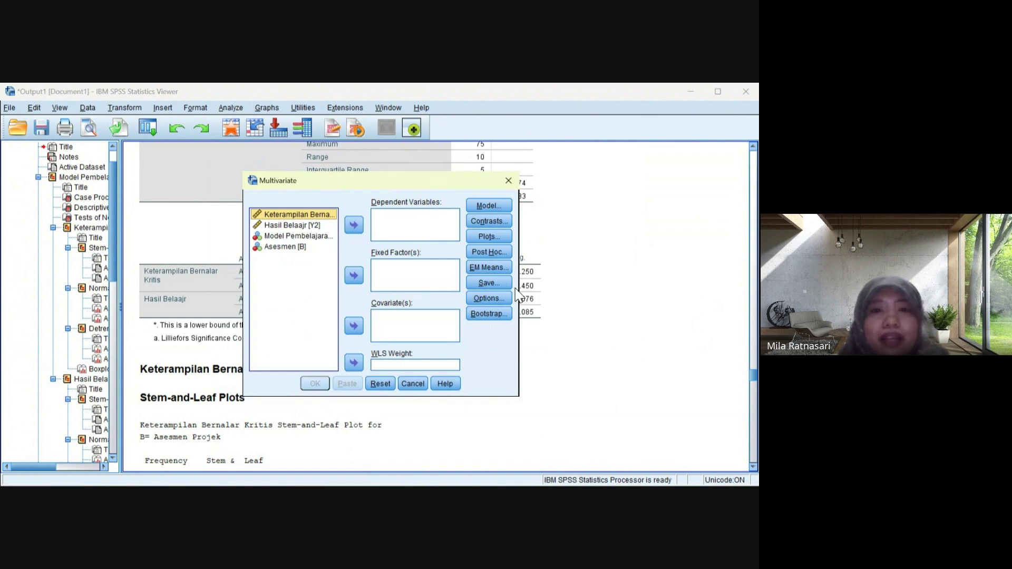
key(alt+d)
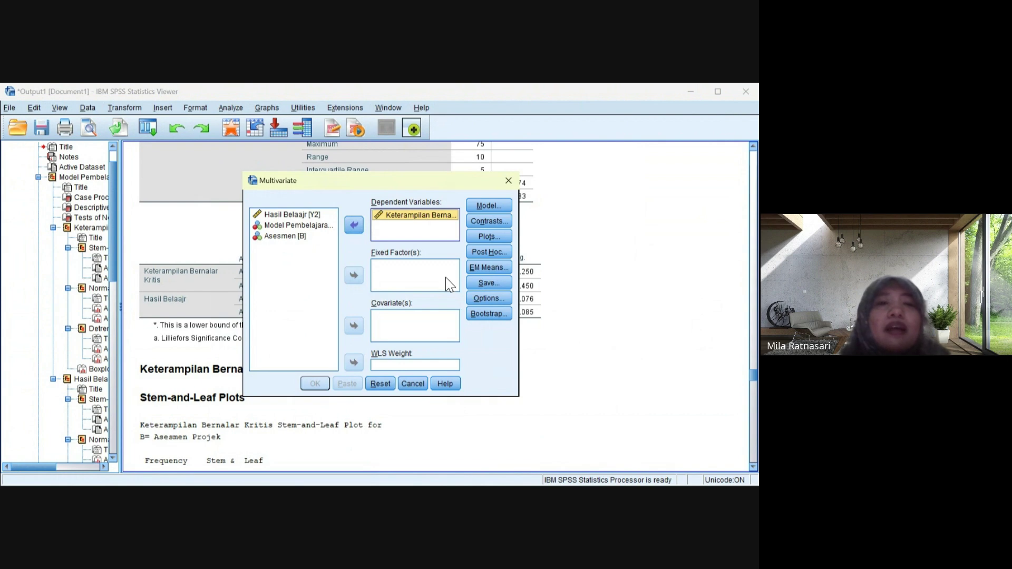
key(shift+Tab)
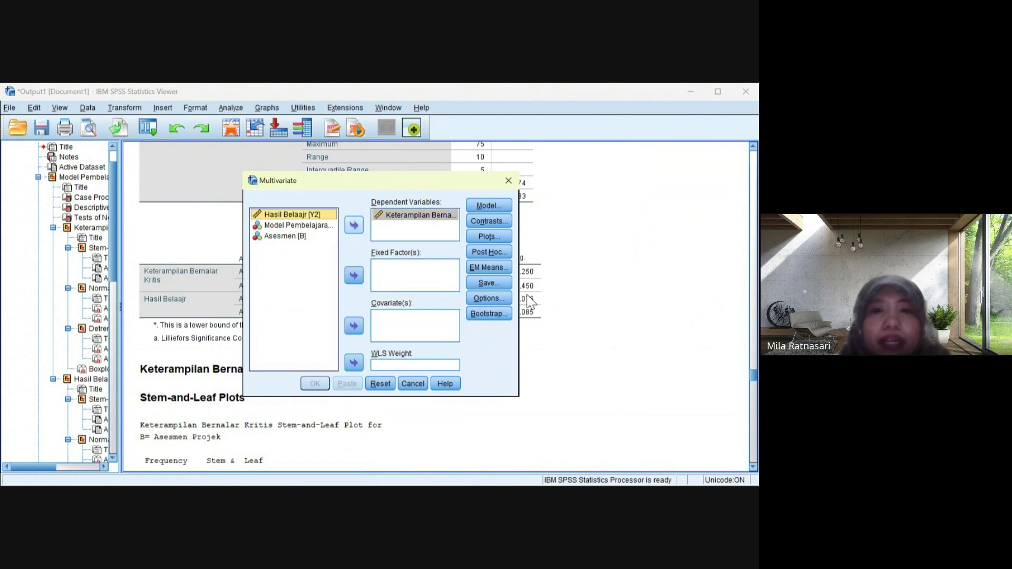
key(alt+d)
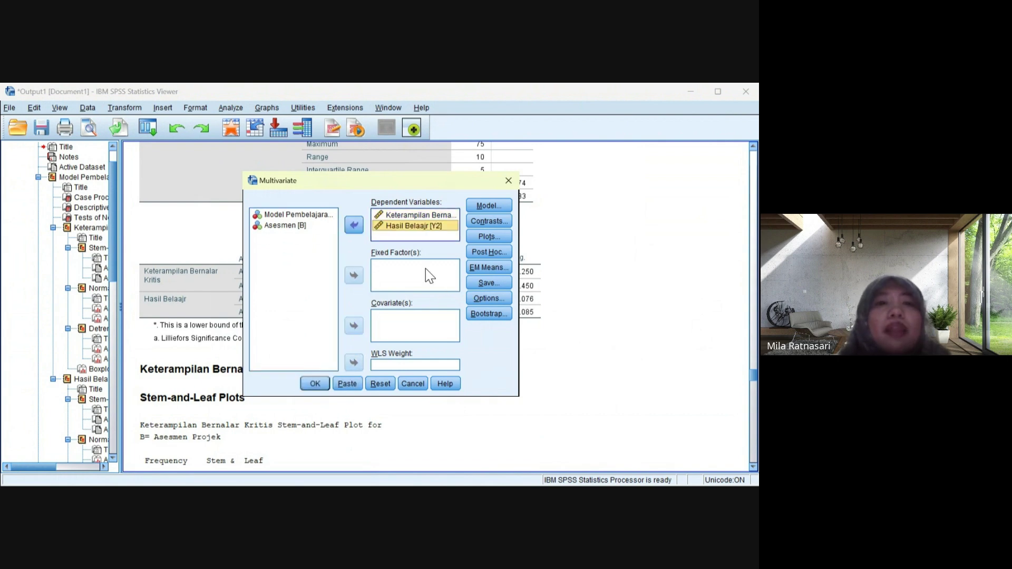
- Add Model Pembelajaran (A) and Asesmen (B) as fixed factors of the Multivariate analysis
key(shift+Tab)
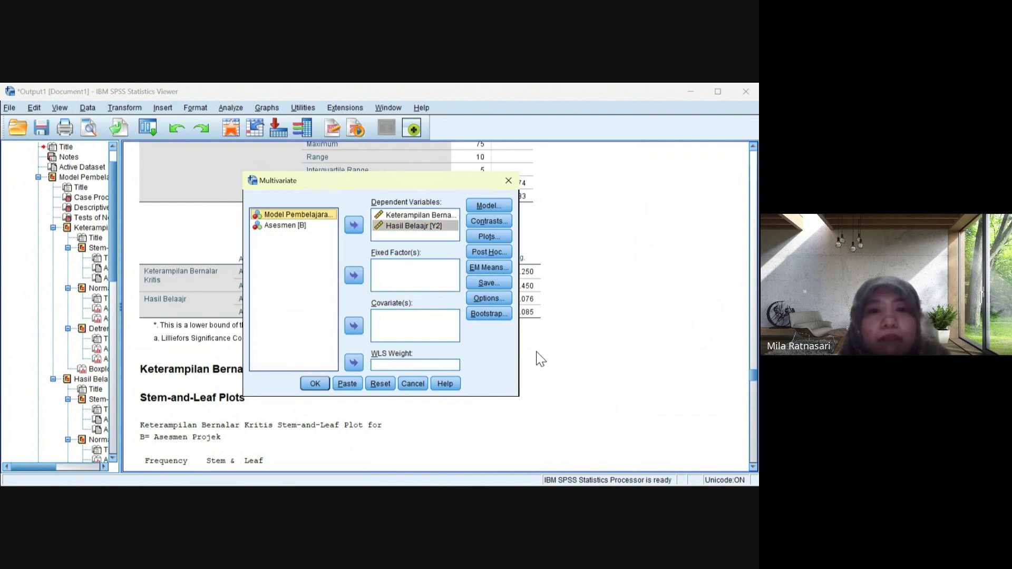
key(alt+f)
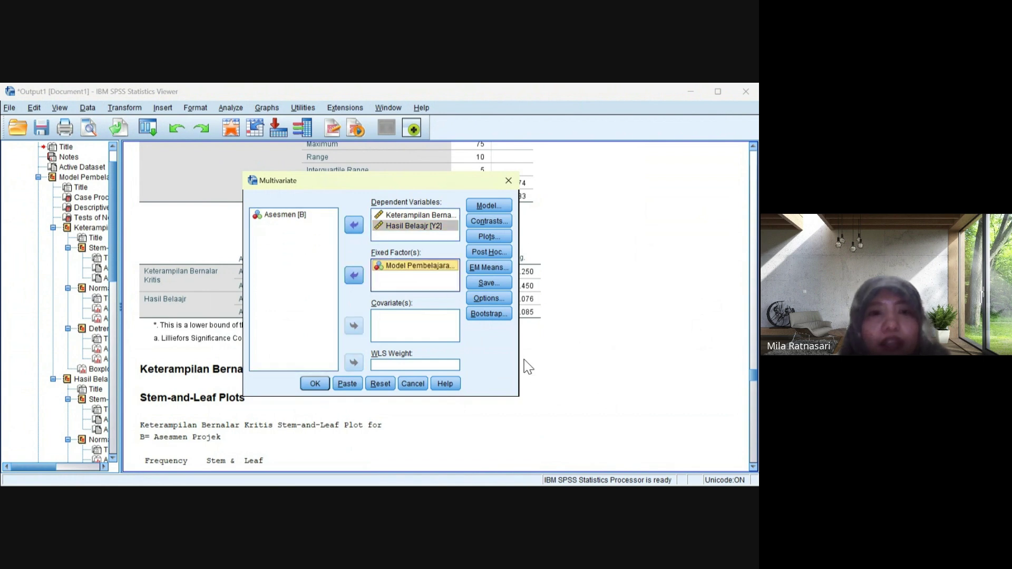
key(shift+Tab)
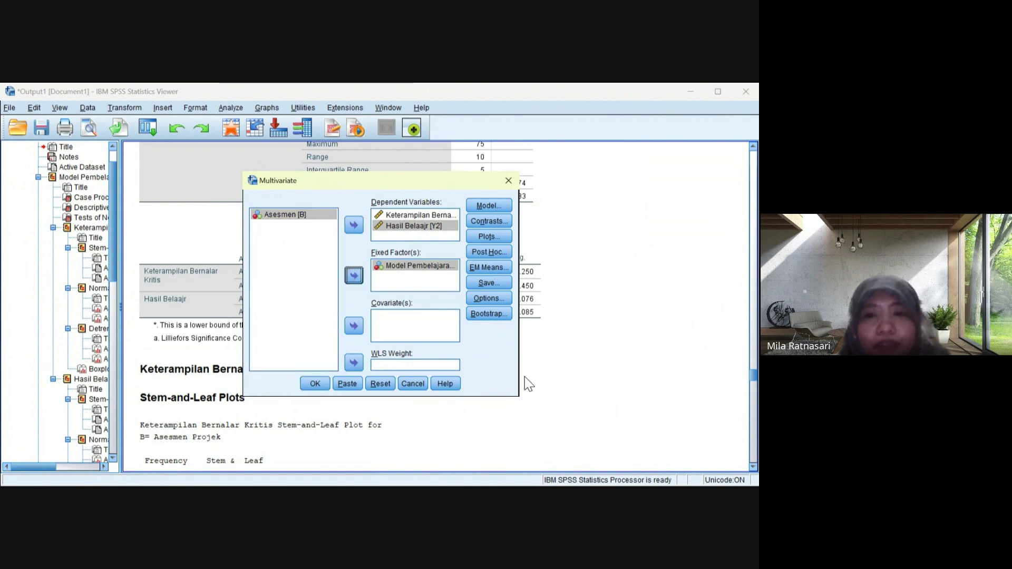
key(alt+f)
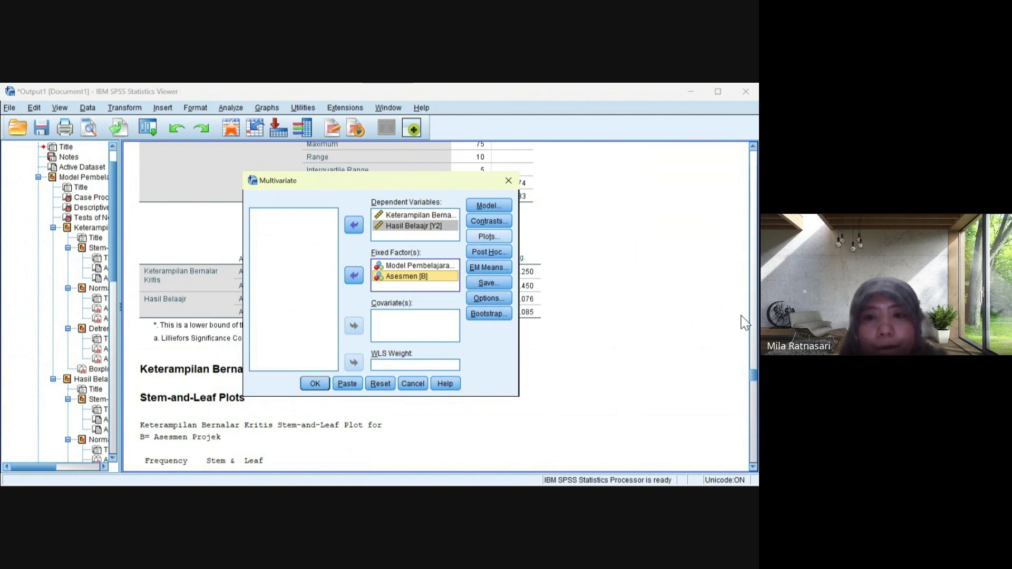
- Enable descriptive statistics and homogeneity tests for the Multivariate analysis and run it
key(alt+t)
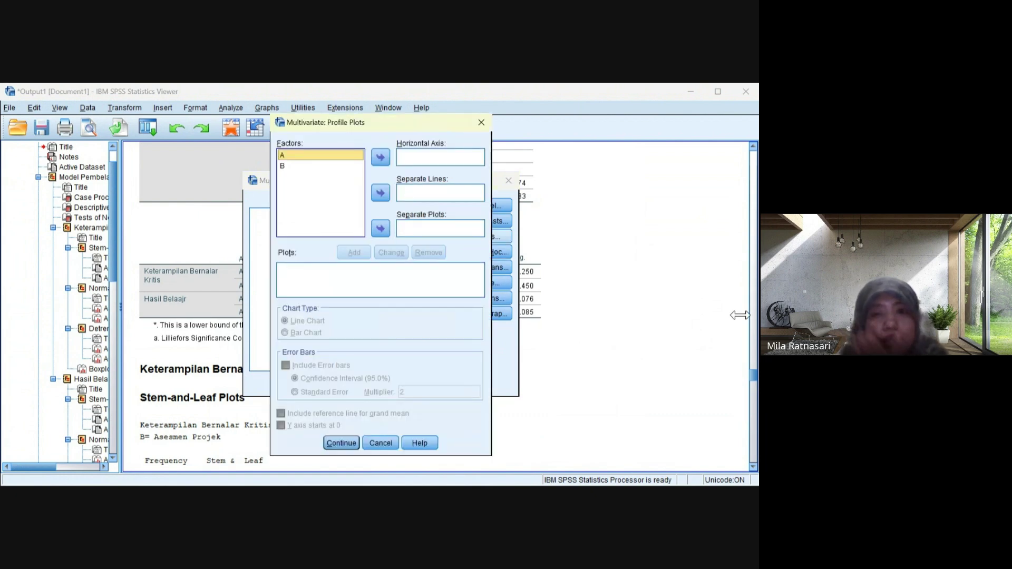
key(Escape)
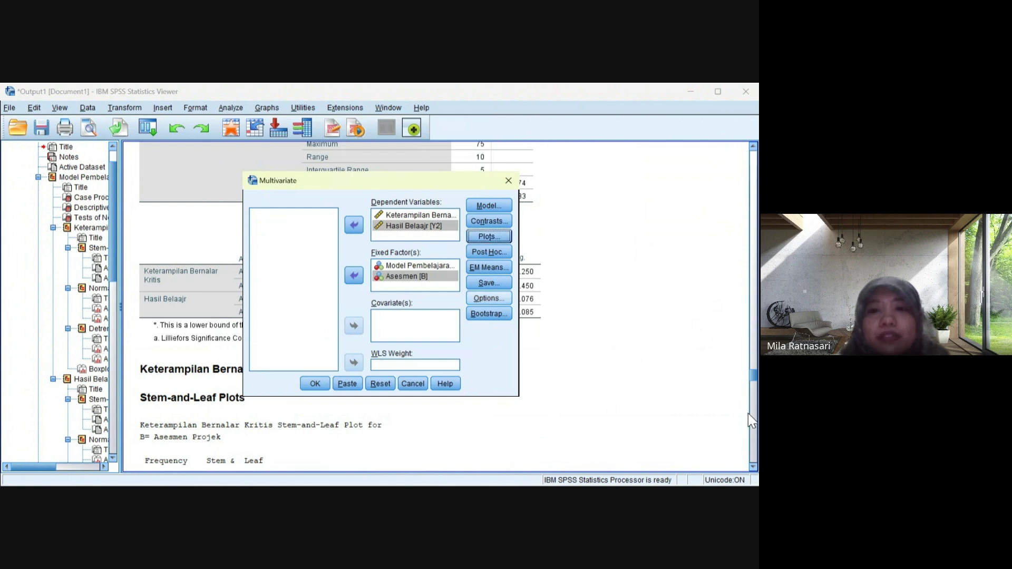
key(alt+o)
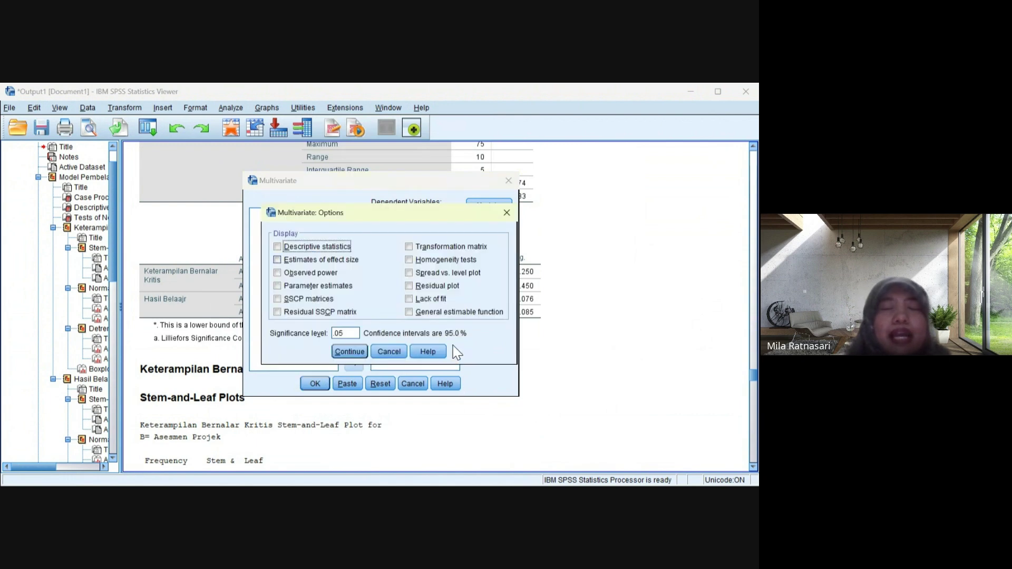
key(space)
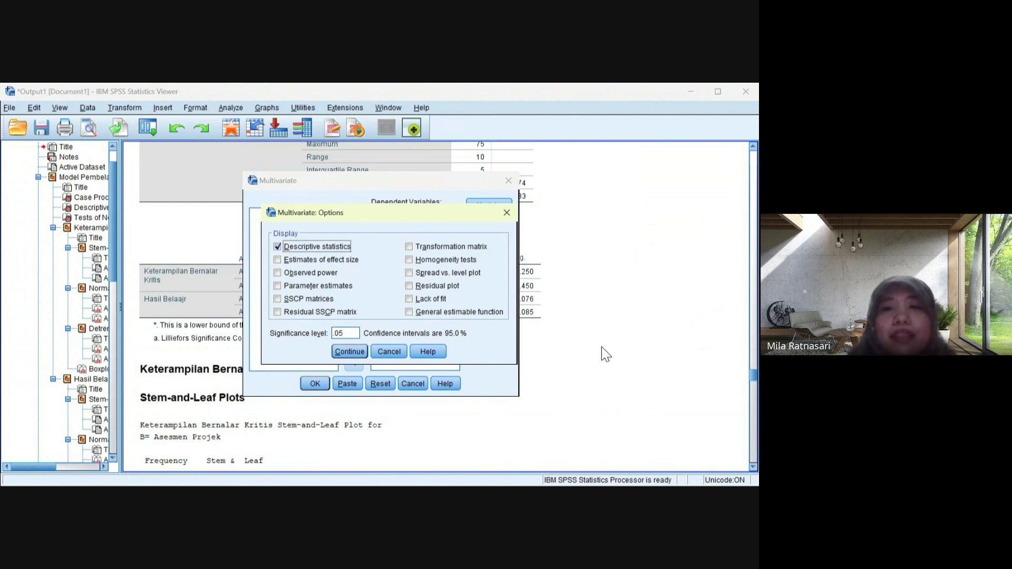
key(alt+h)
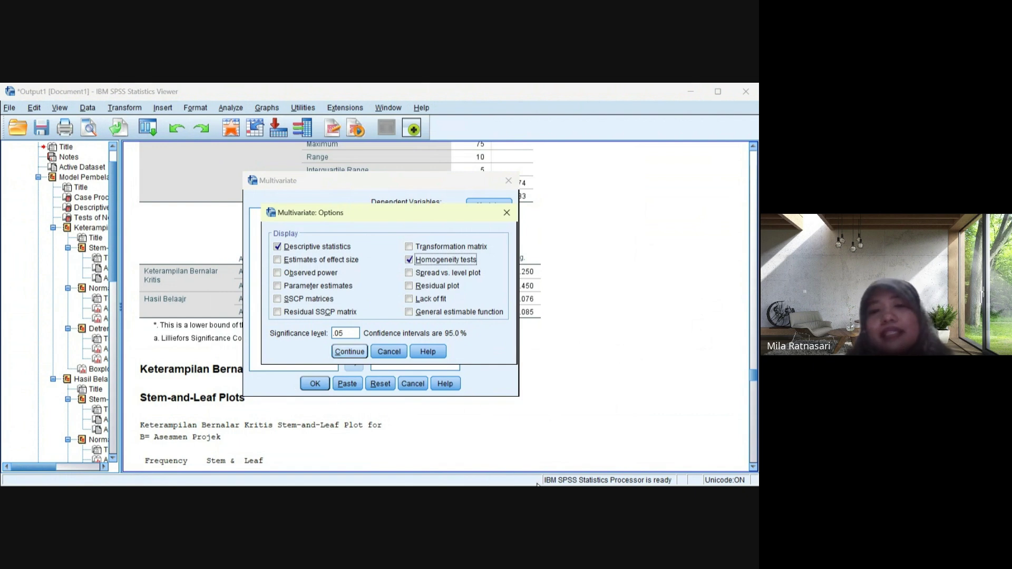
key(Return)
key(Return)
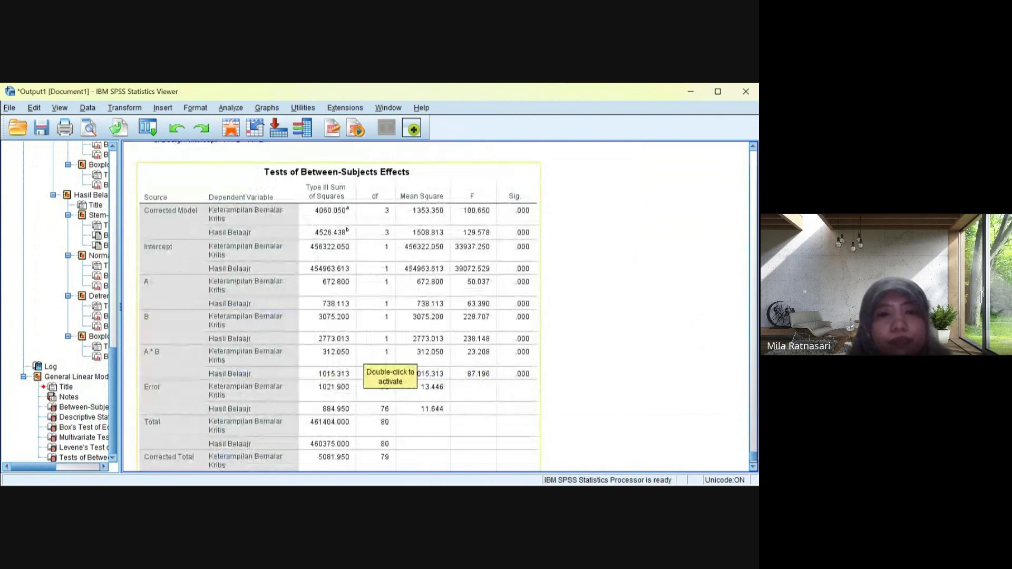
- Examine Box's Test, Levene's Test of Equality of Error Variances and the Tests of Between-Subjects Effects in the Multivariate output
scroll(379, 358, down, 3)
scroll(338, 305, up, 15)
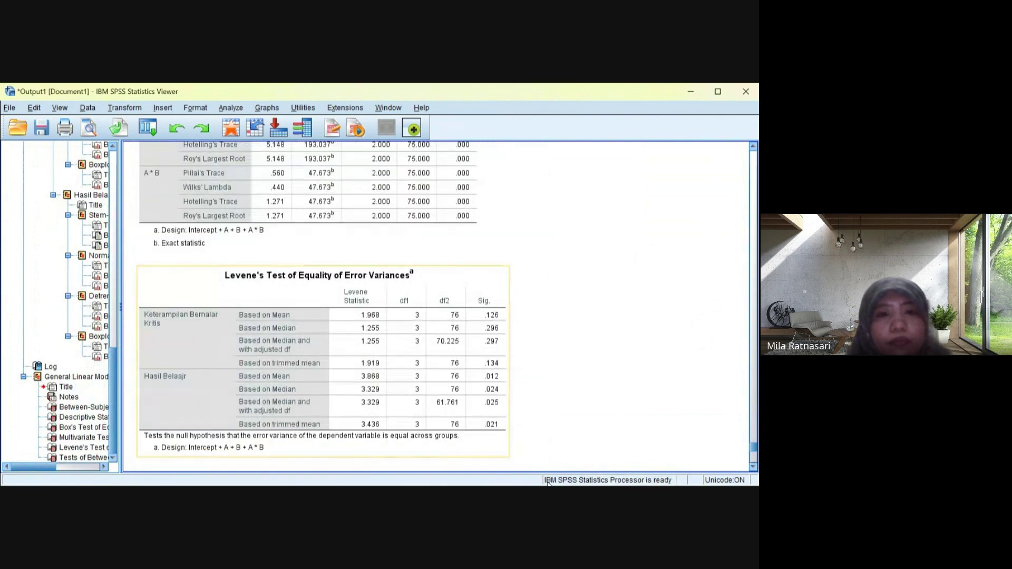
scroll(379, 306, up, 7)
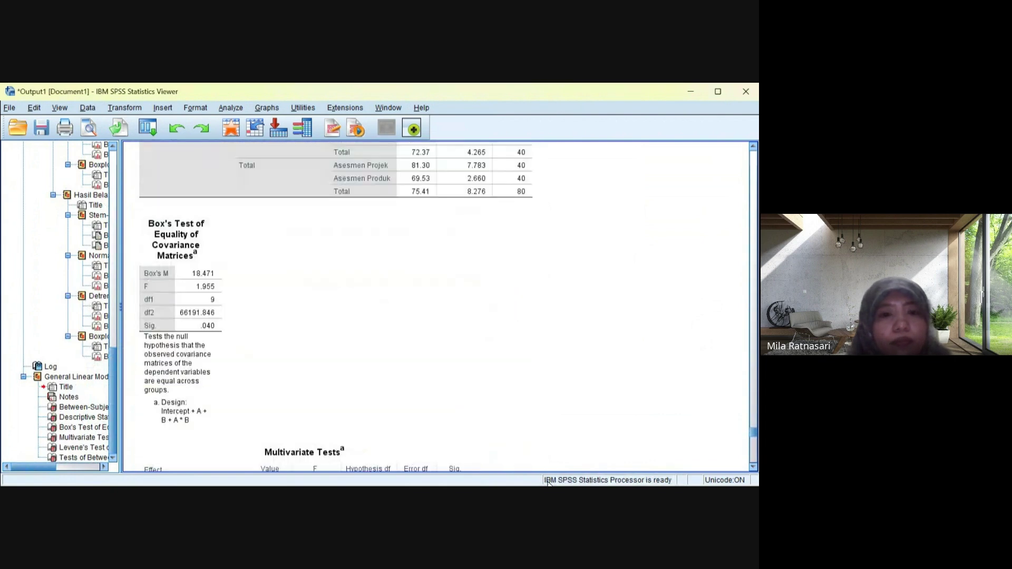
scroll(379, 306, down, 20)
scroll(390, 306, down, 7)
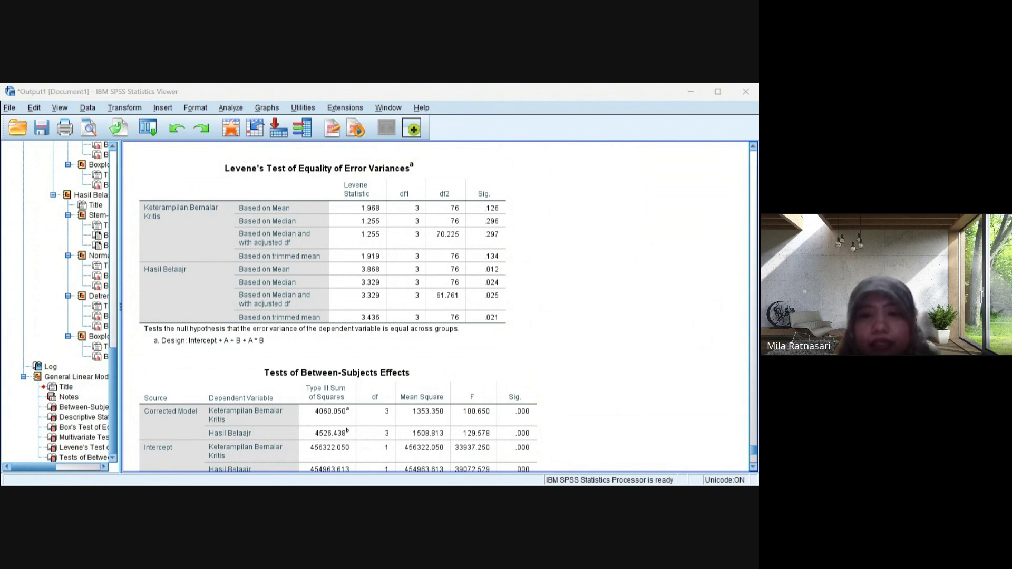
scroll(339, 306, down, 5)
scroll(338, 306, up, 5)
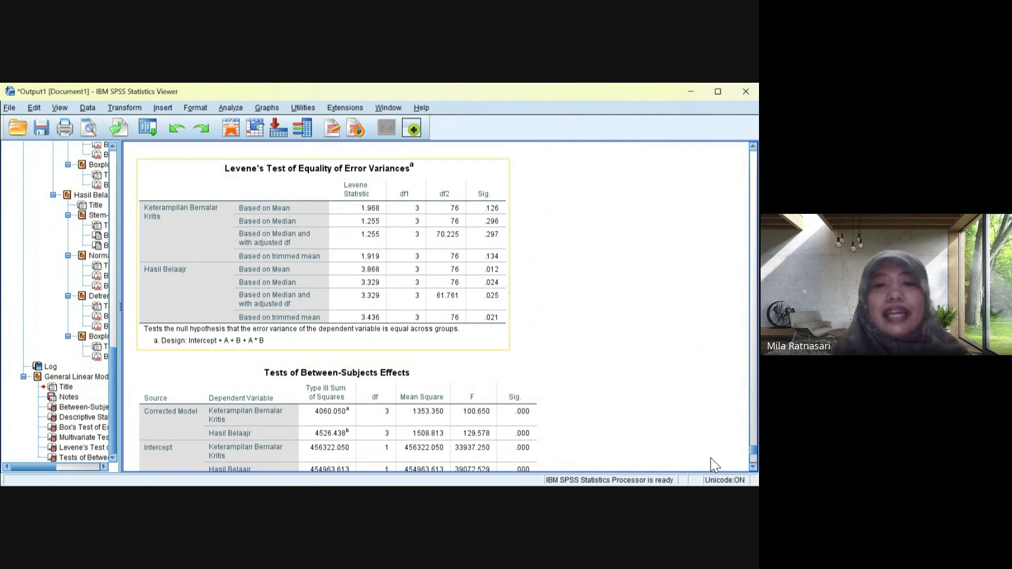
scroll(710, 458, down, 5)
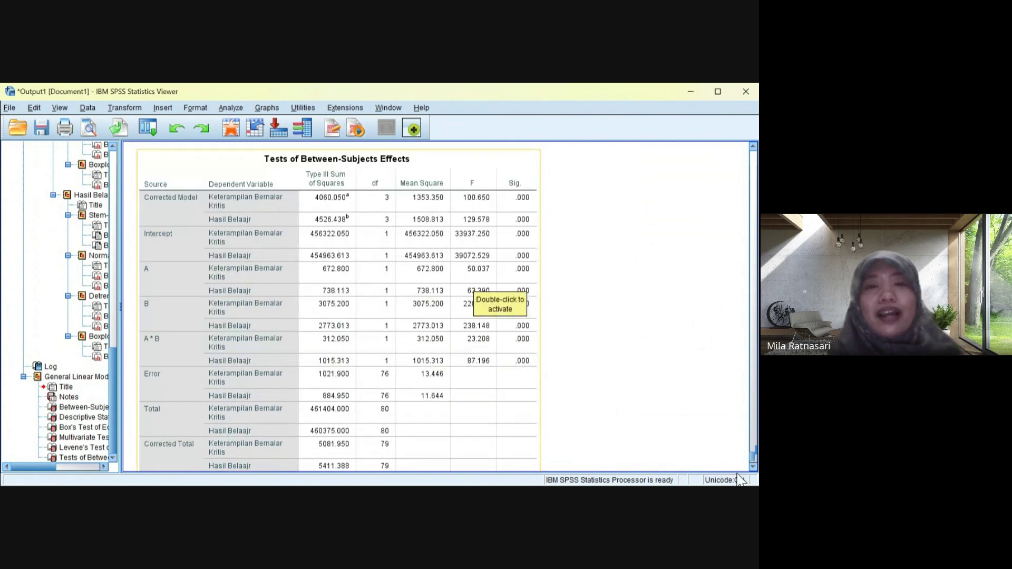
scroll(740, 480, down, 1)
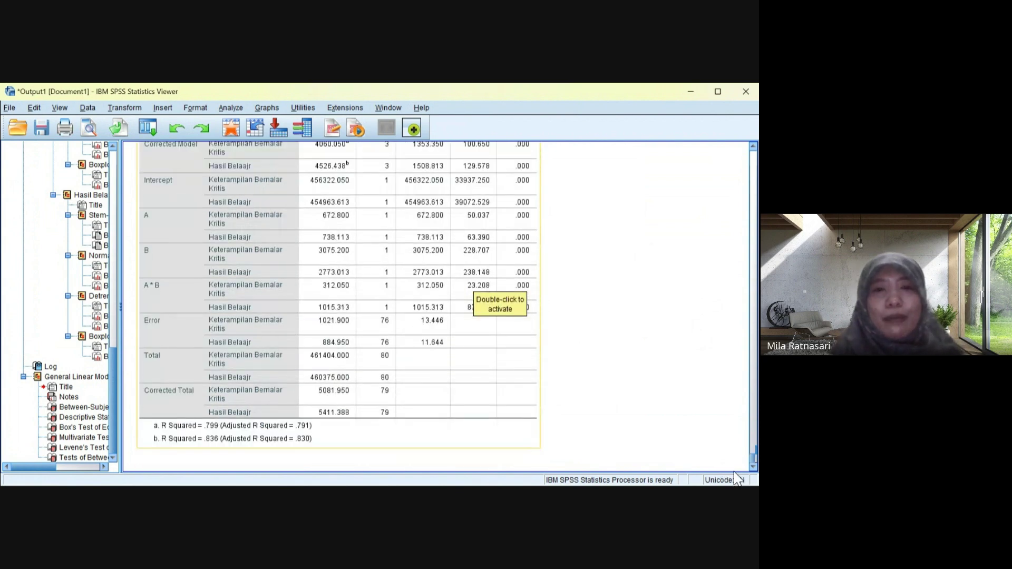
scroll(741, 477, up, 1)
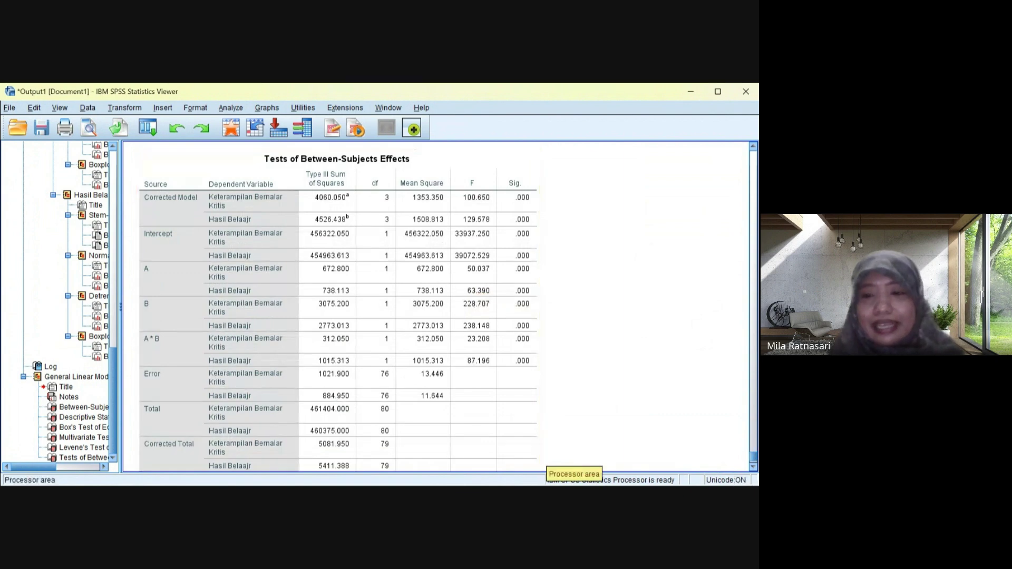